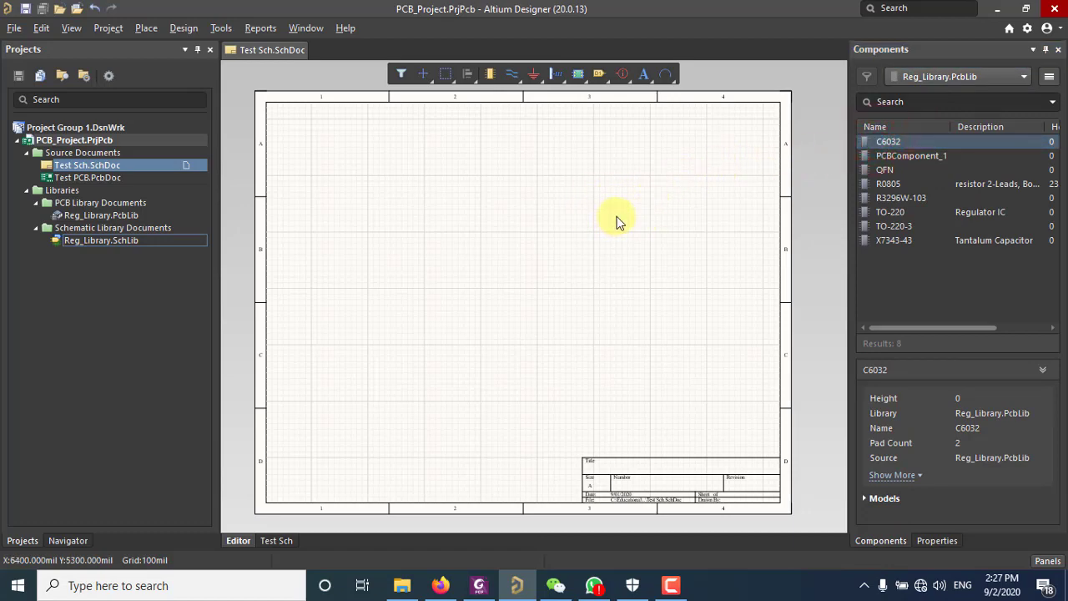
Switch the active component library to Reg_Library.SchLib so its schematic symbols are available for placement
left_click_drag(882, 150, 866, 147)
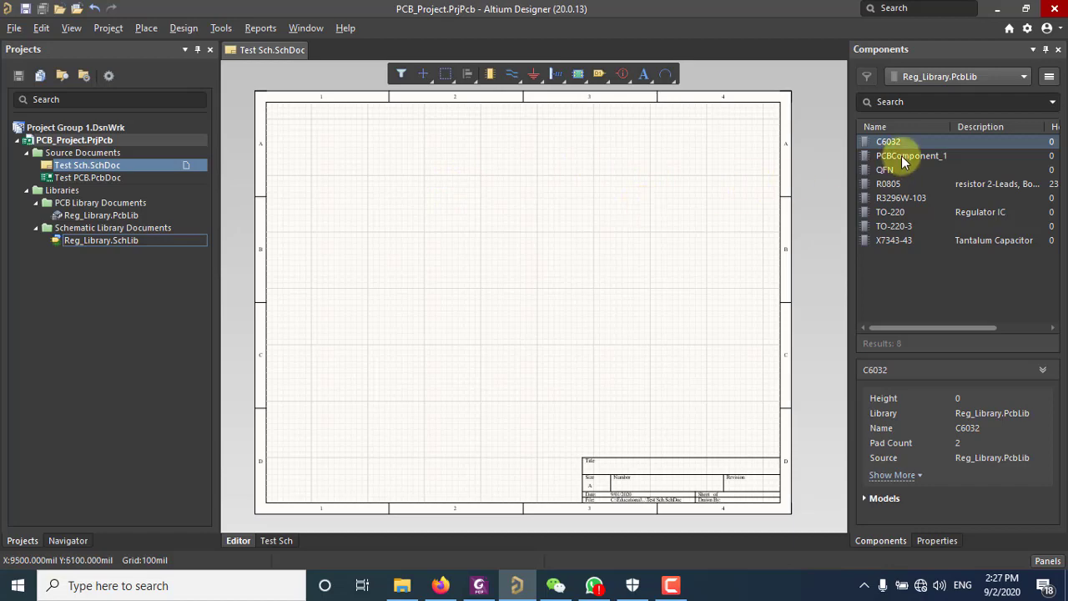
left_click(926, 78)
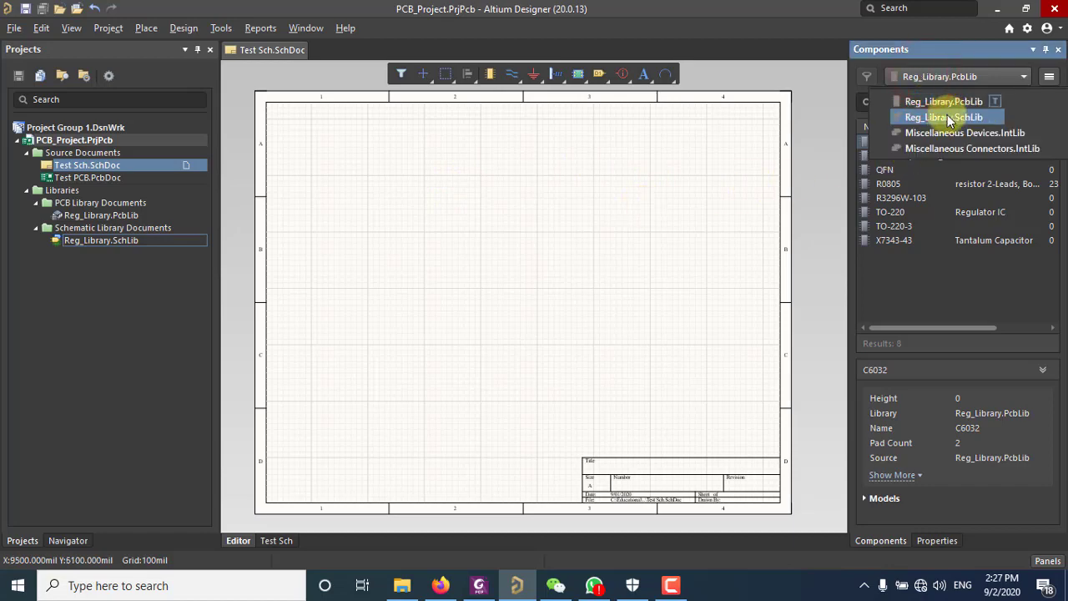
left_click(947, 119)
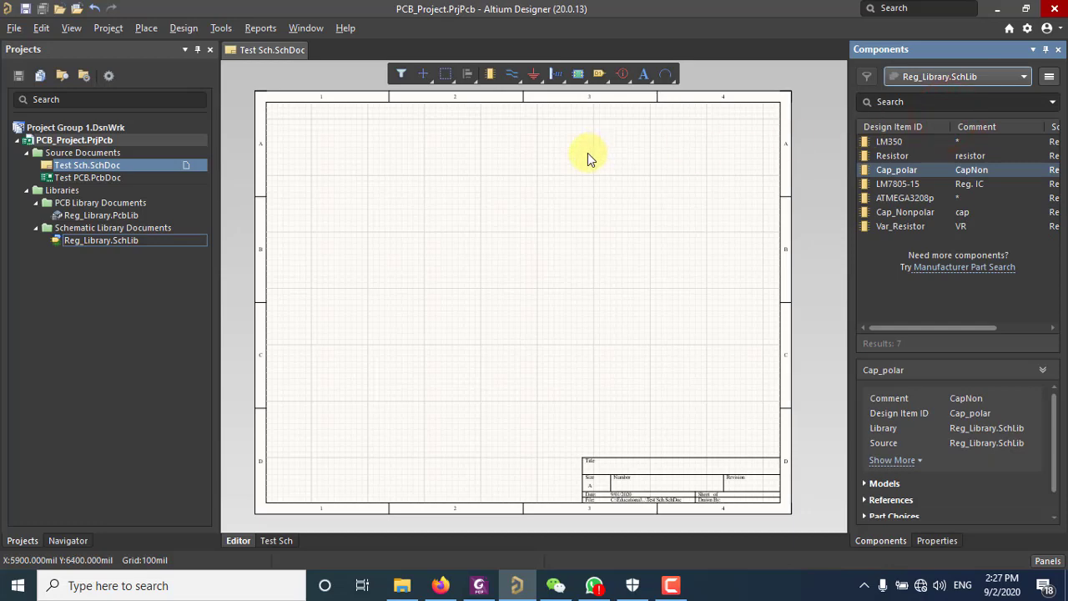
Close the Test Sch.SchDoc schematic and reopen it from the project's source documents
left_click(117, 268)
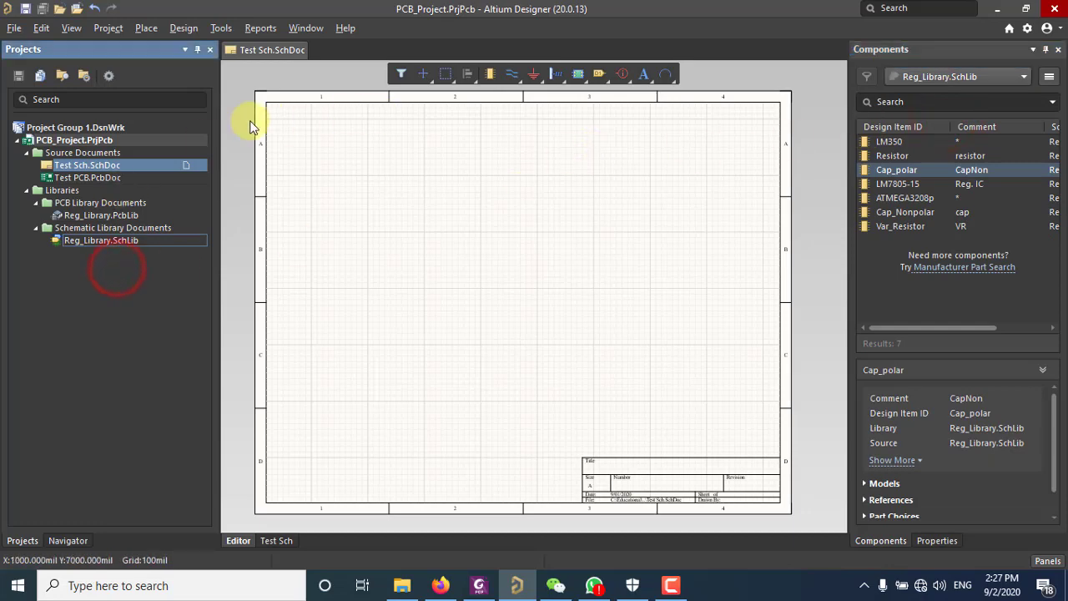
right_click(96, 169)
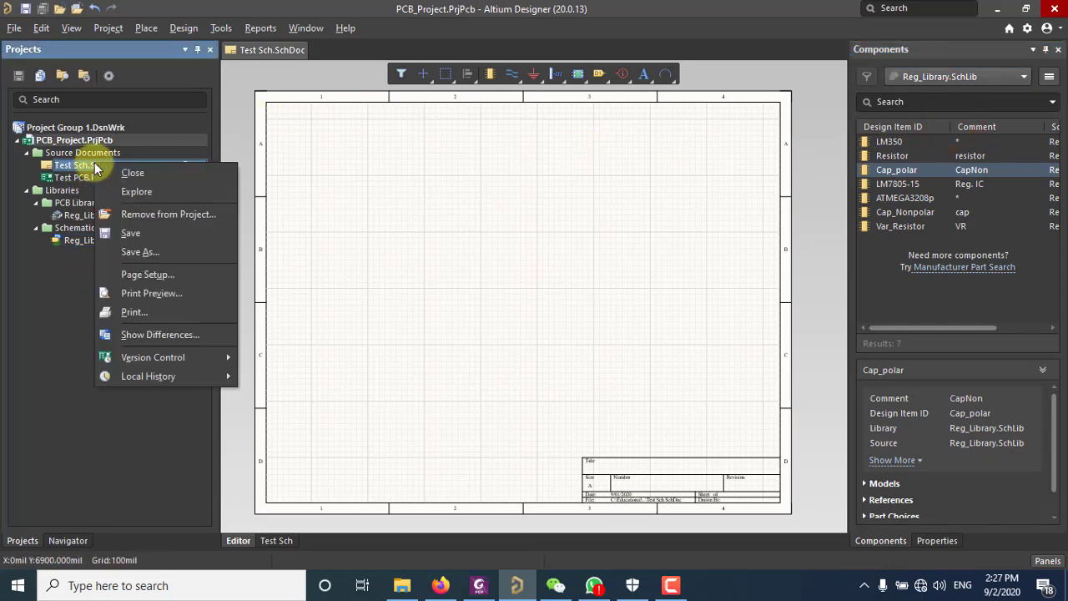
left_click(252, 48)
right_click(253, 49)
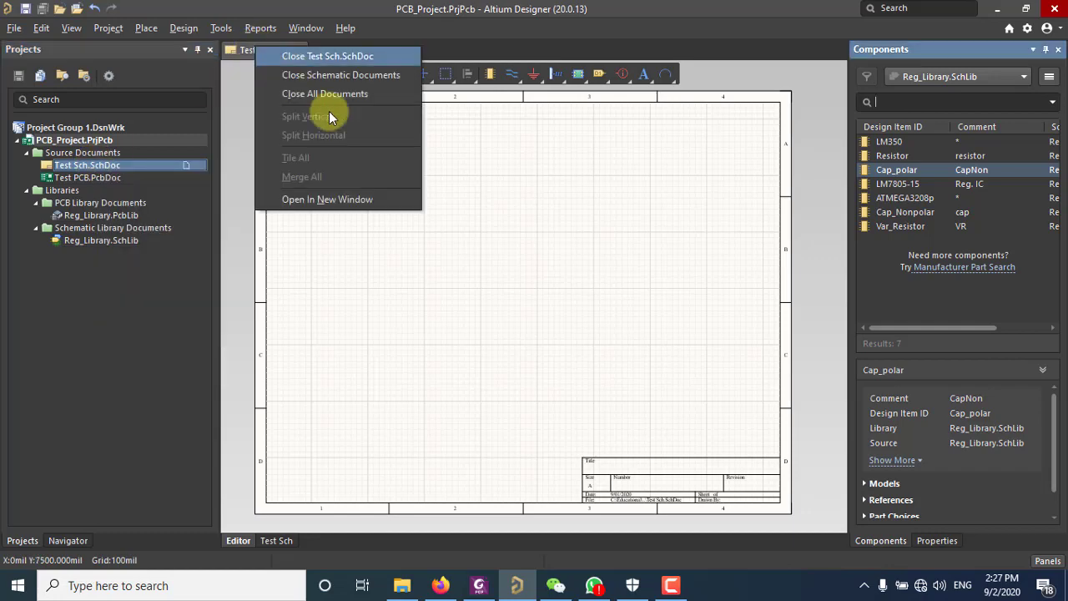
left_click(343, 55)
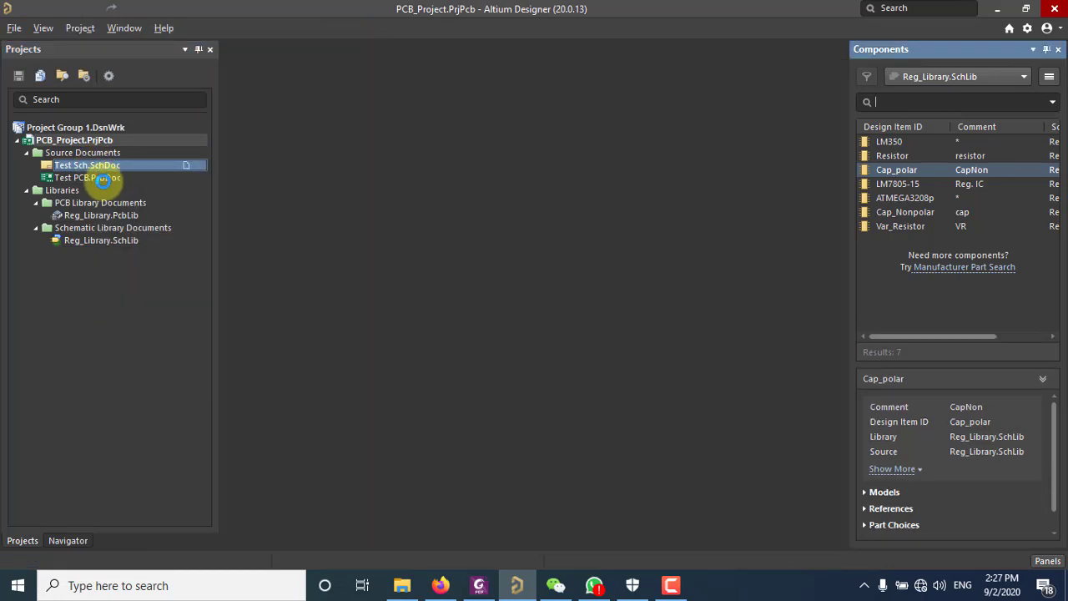
double_click(84, 167)
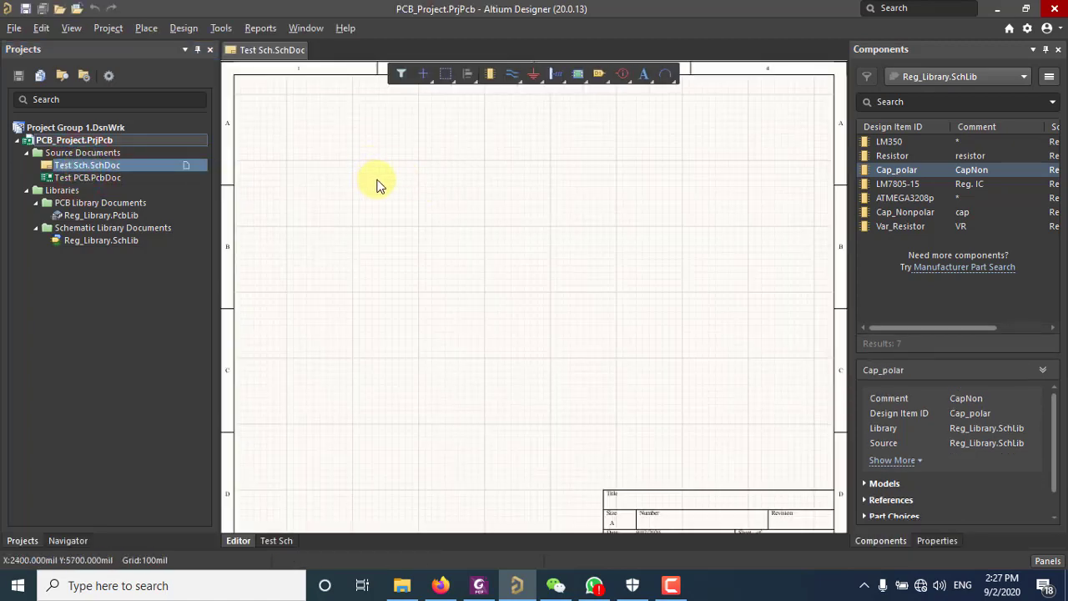
Switch to Foxit PhantomPDF to examine the LM350 circuit in the power supply reference, and return to the schematic
scroll(375, 186, "down", 1, "ctrl")
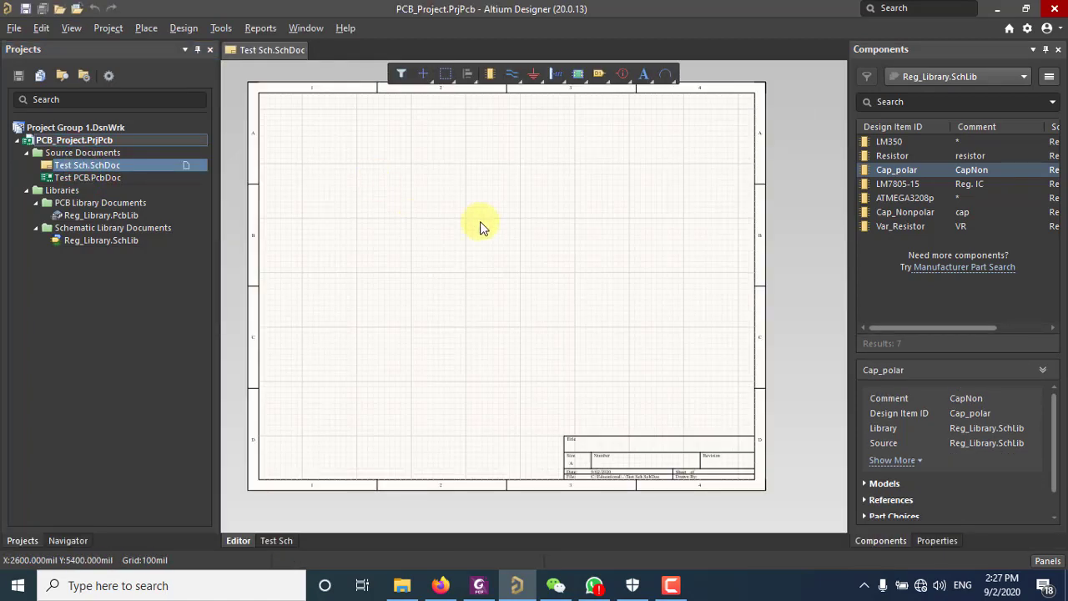
right_click_drag(570, 215, 186, 179)
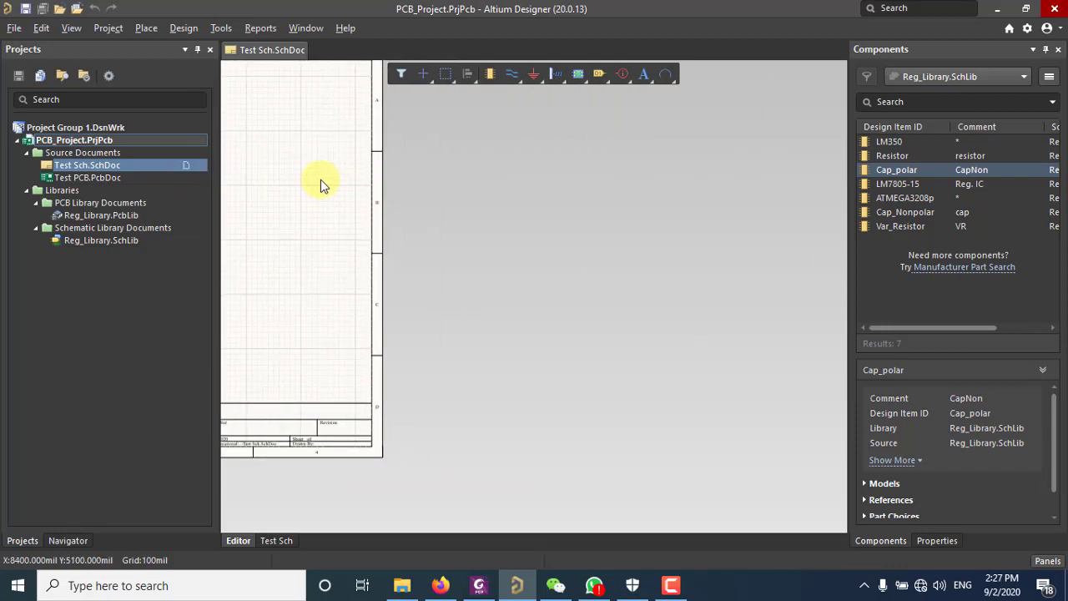
key("ctrl+Page_Down")
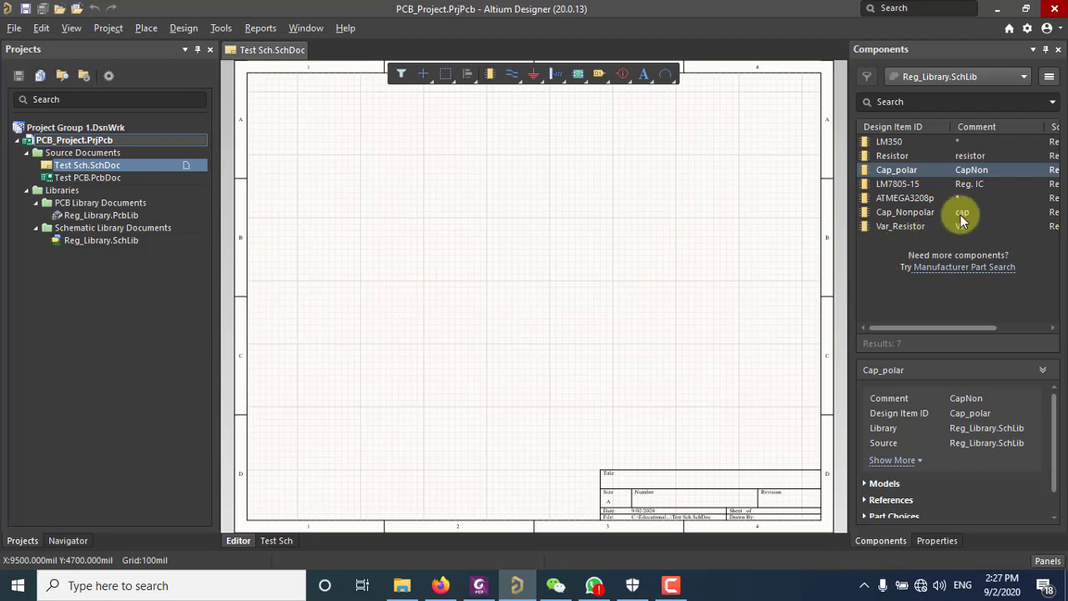
left_click(478, 585)
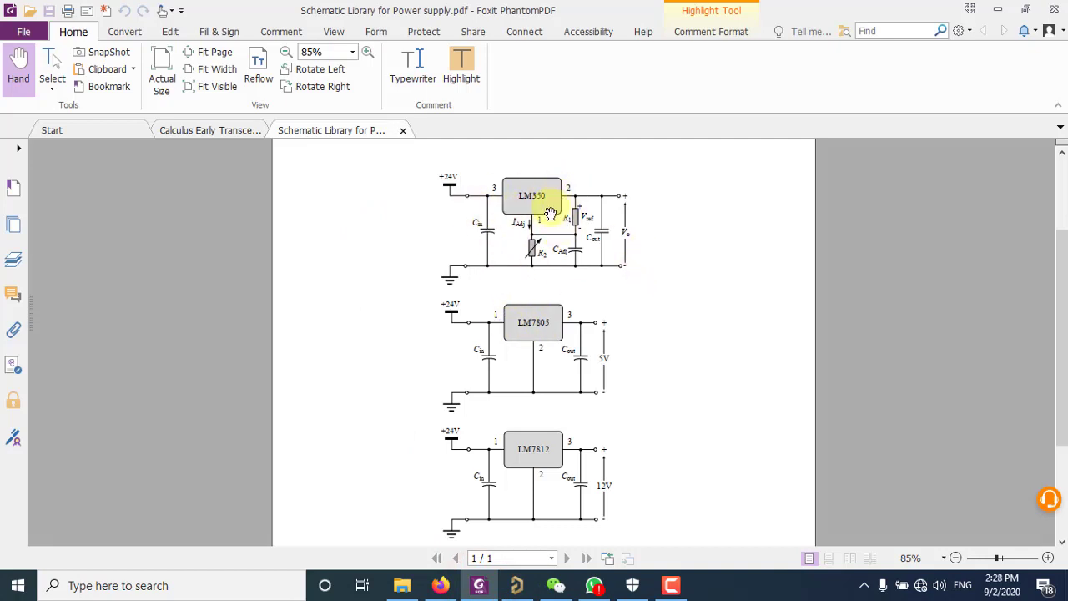
left_click(997, 9)
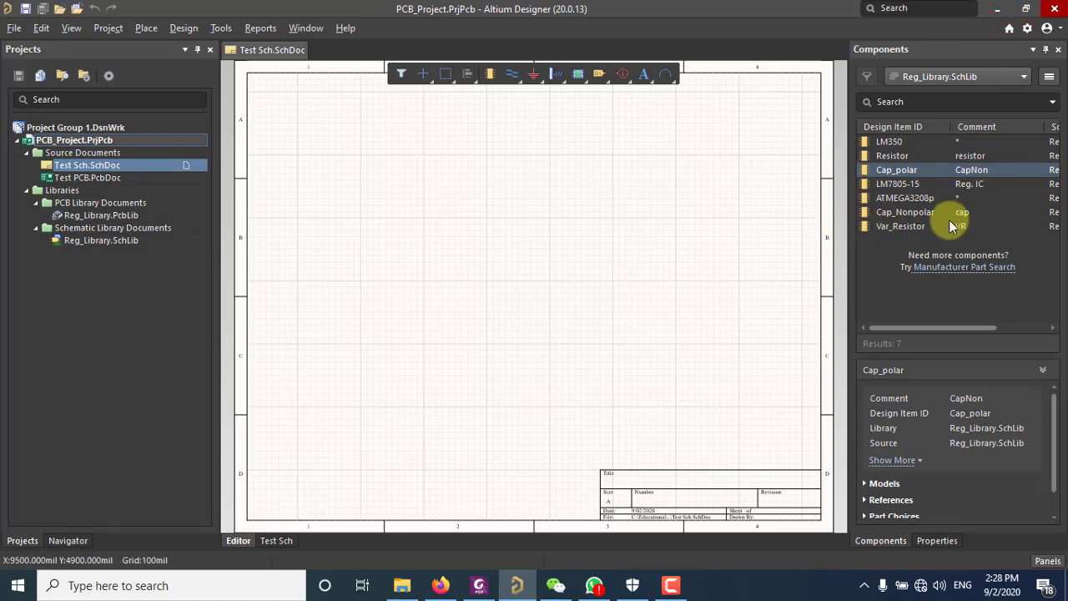
Place an LM350 regulator from Reg_Library.SchLib in the upper middle of the schematic sheet
left_click(899, 144)
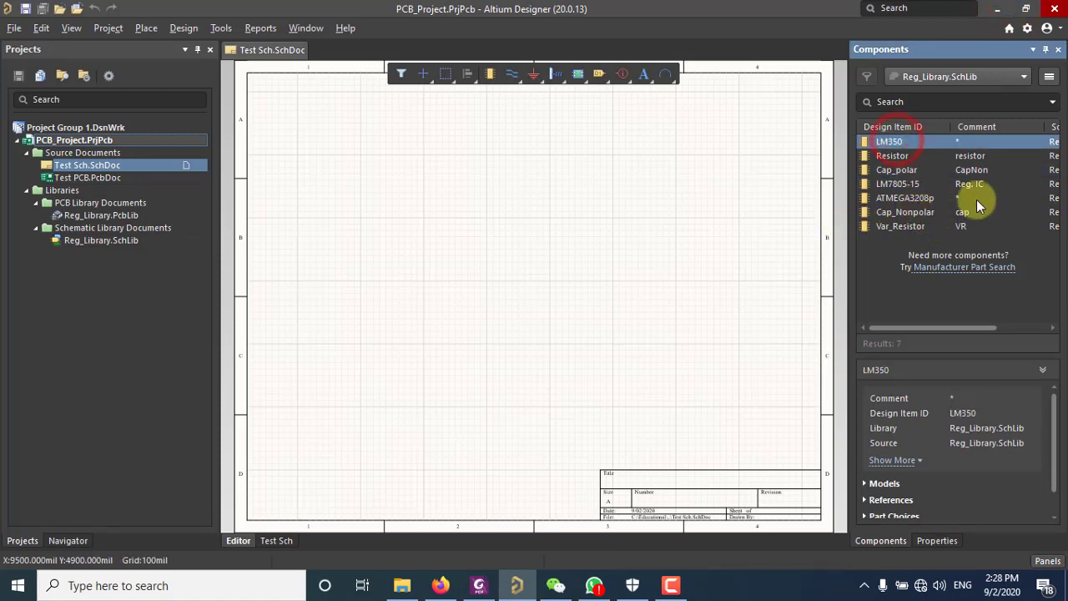
double_click(900, 141)
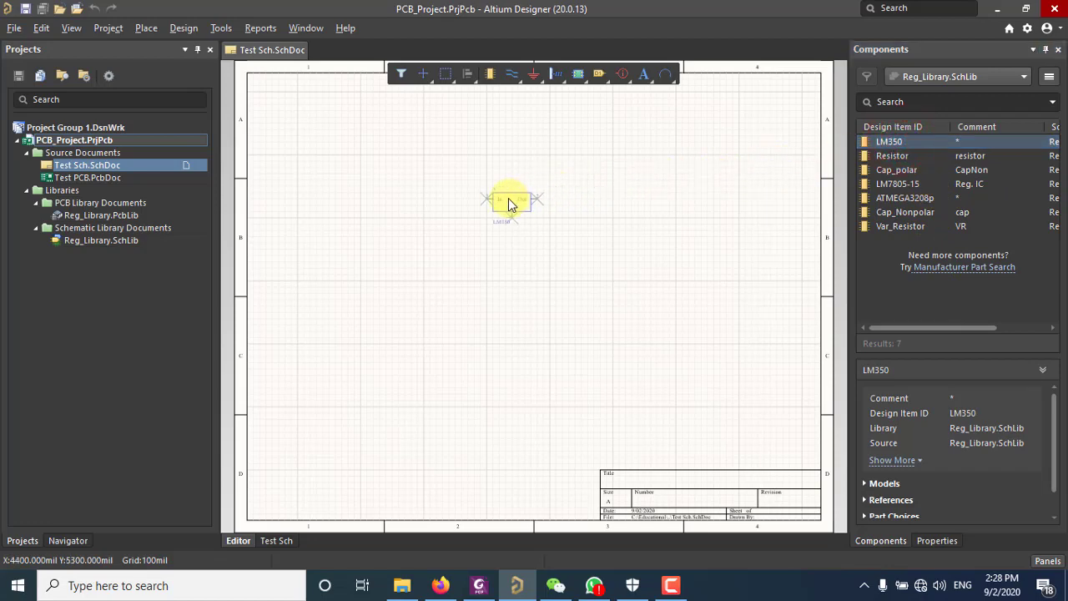
left_click(511, 204)
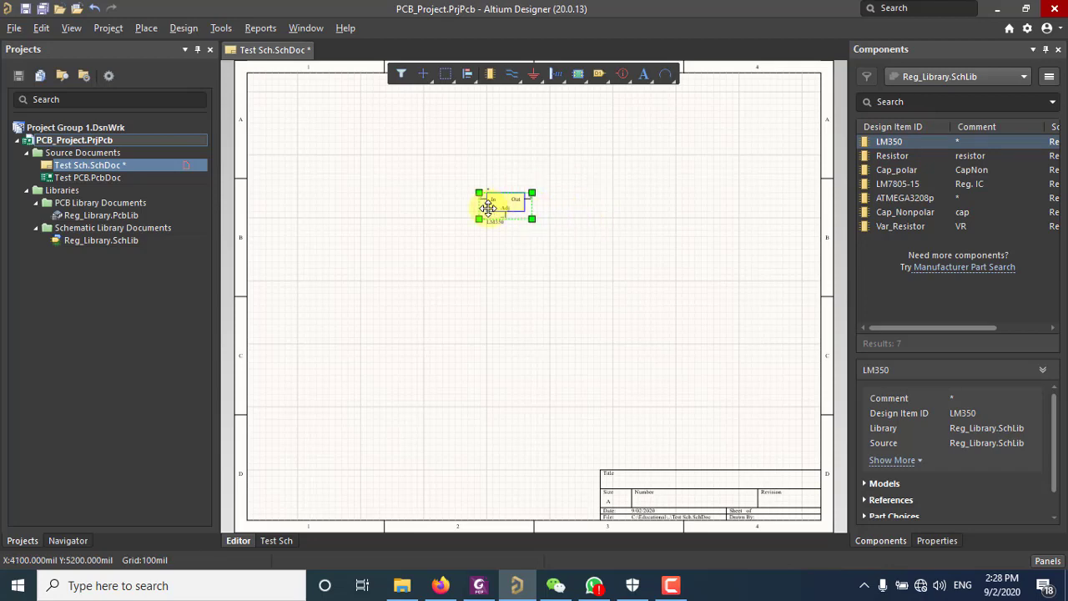
scroll(521, 197, "up", 1, "ctrl")
scroll(521, 196, "up", 3, "ctrl")
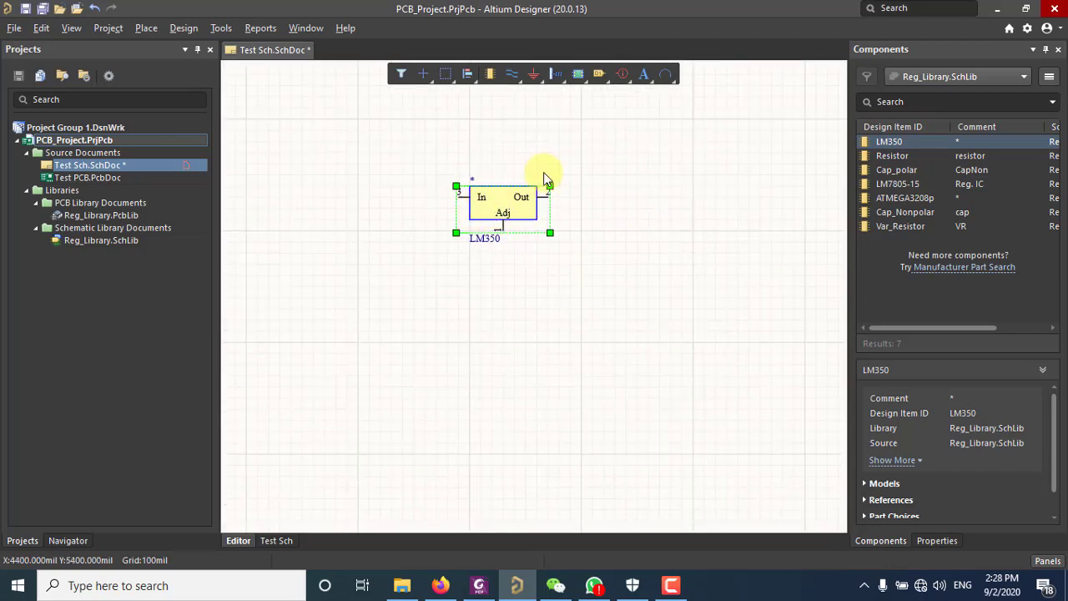
left_click(611, 226)
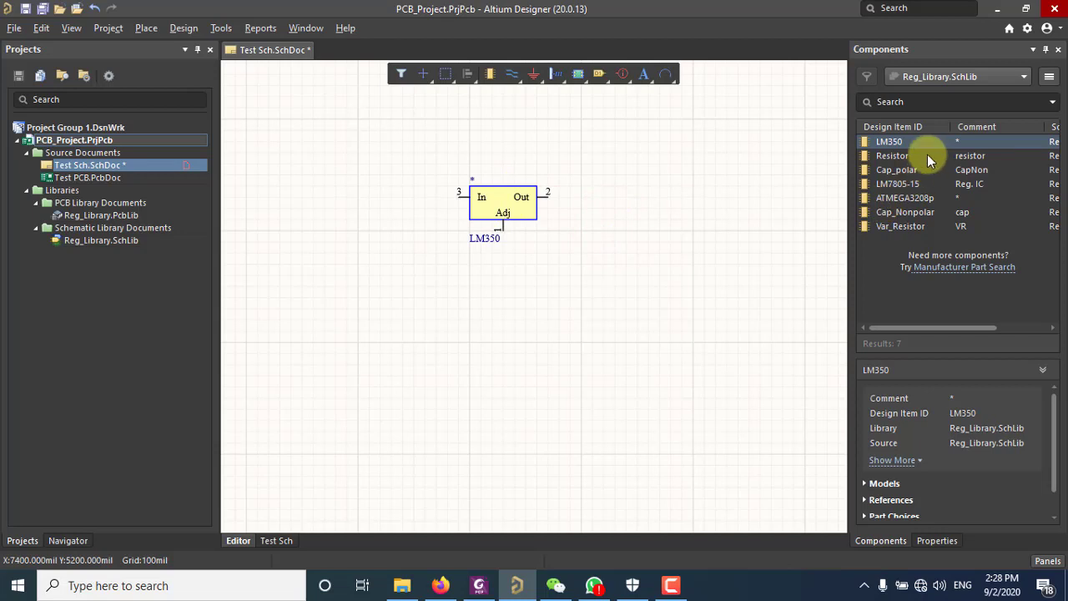
Place an LM7805-15 regulator directly below the LM350, aligned with it
double_click(893, 184)
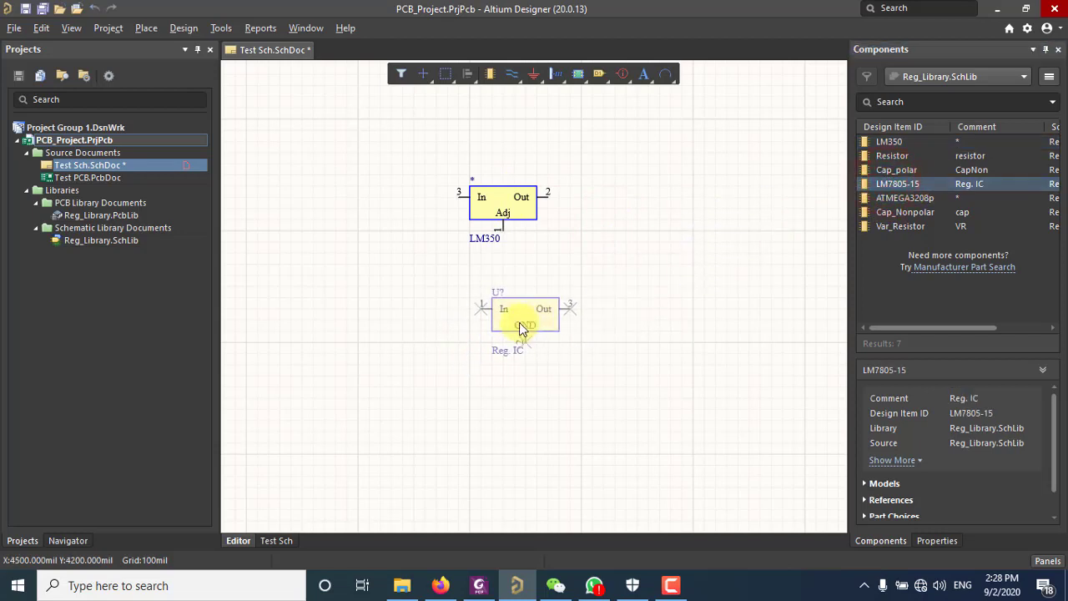
left_click(507, 327)
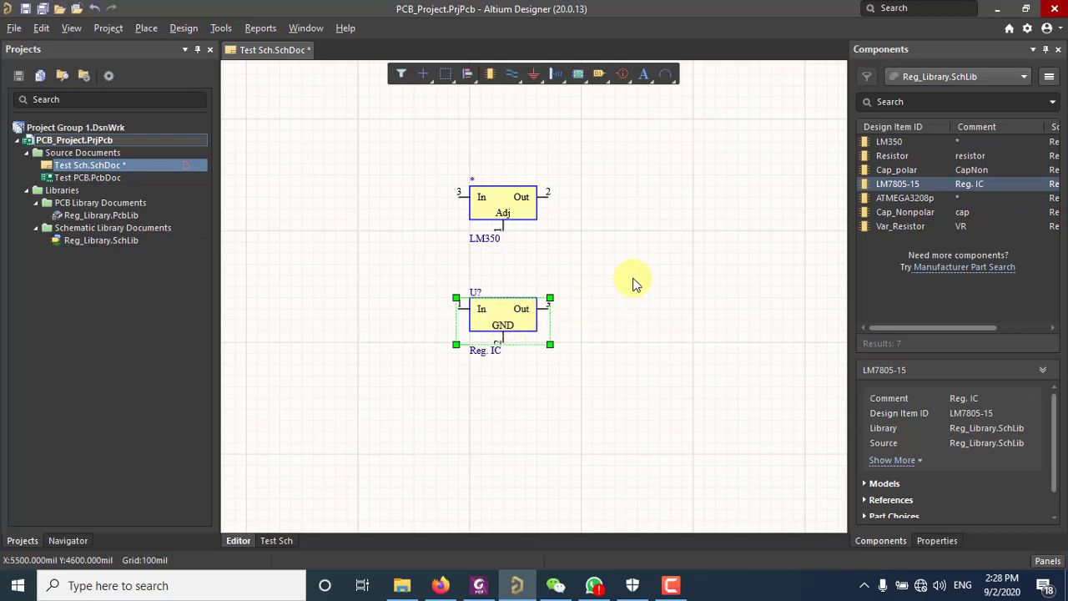
scroll(632, 284, "down", 2)
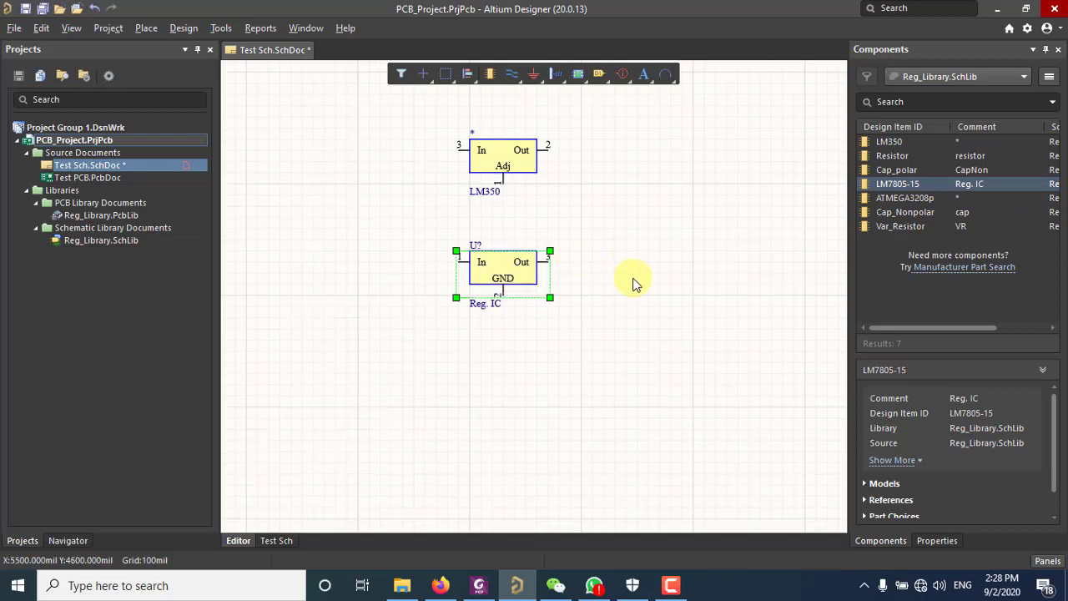
Following the reference circuits in Foxit PhantomPDF, place a second LM7805-15 below the first and move the LM350 further up
left_click(478, 586)
scroll(553, 353, "down", 1)
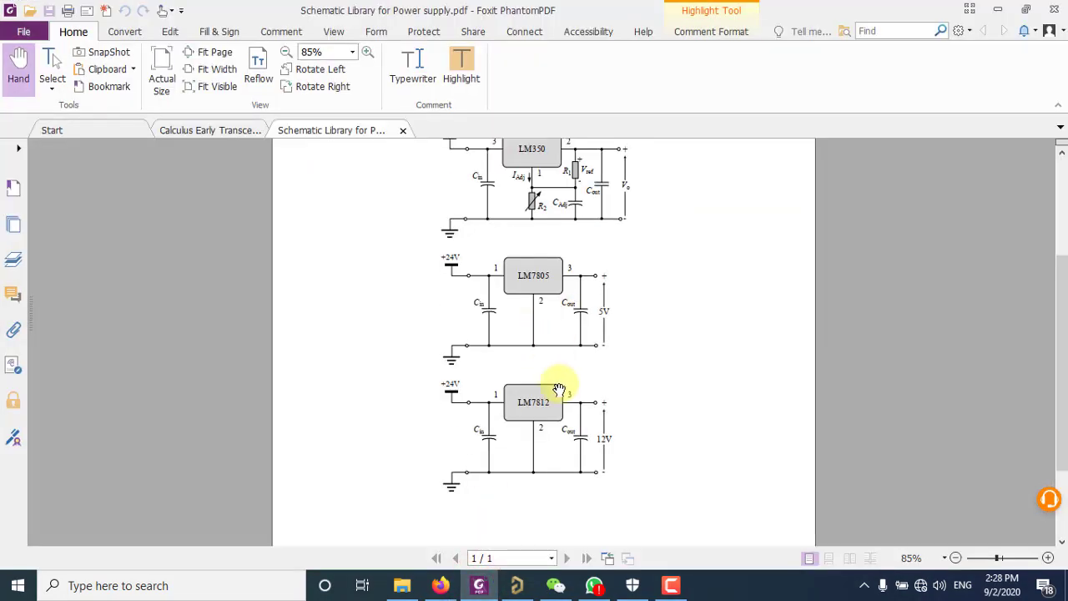
left_click(997, 8)
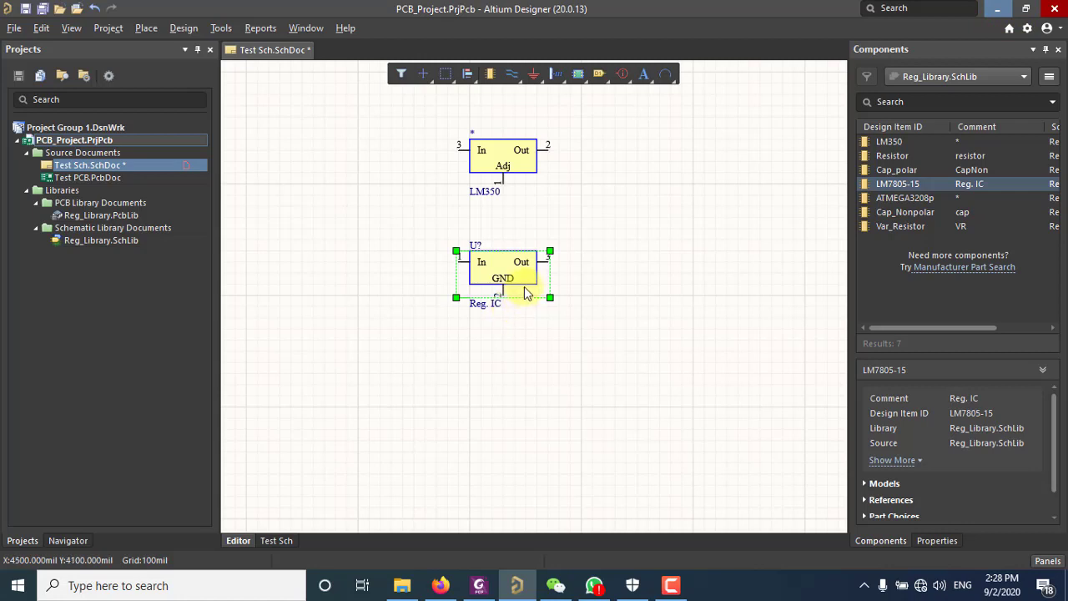
left_click_drag(901, 184, 502, 403)
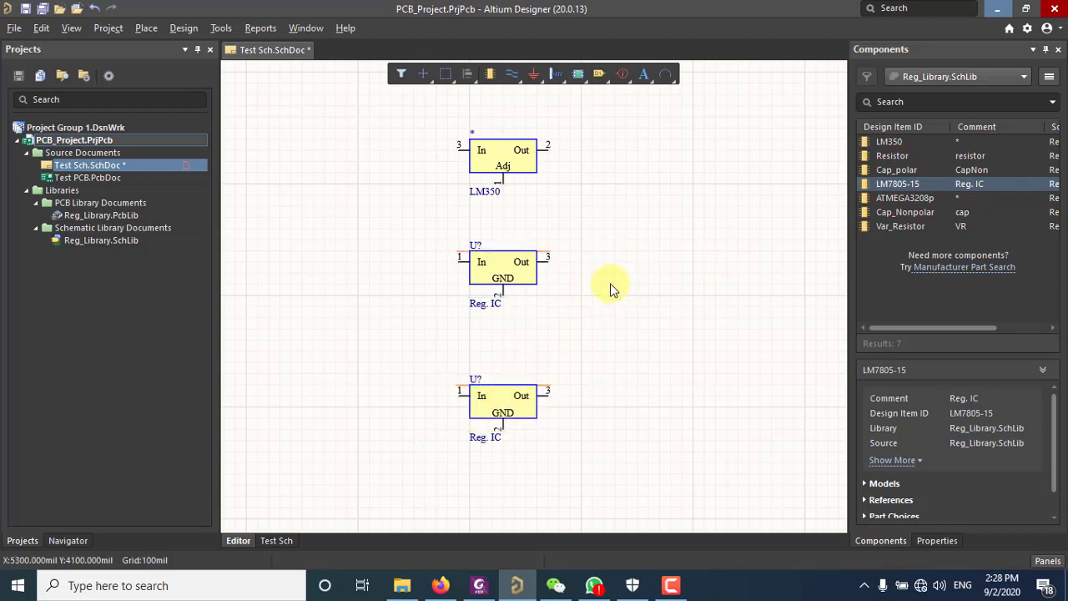
left_click(501, 150)
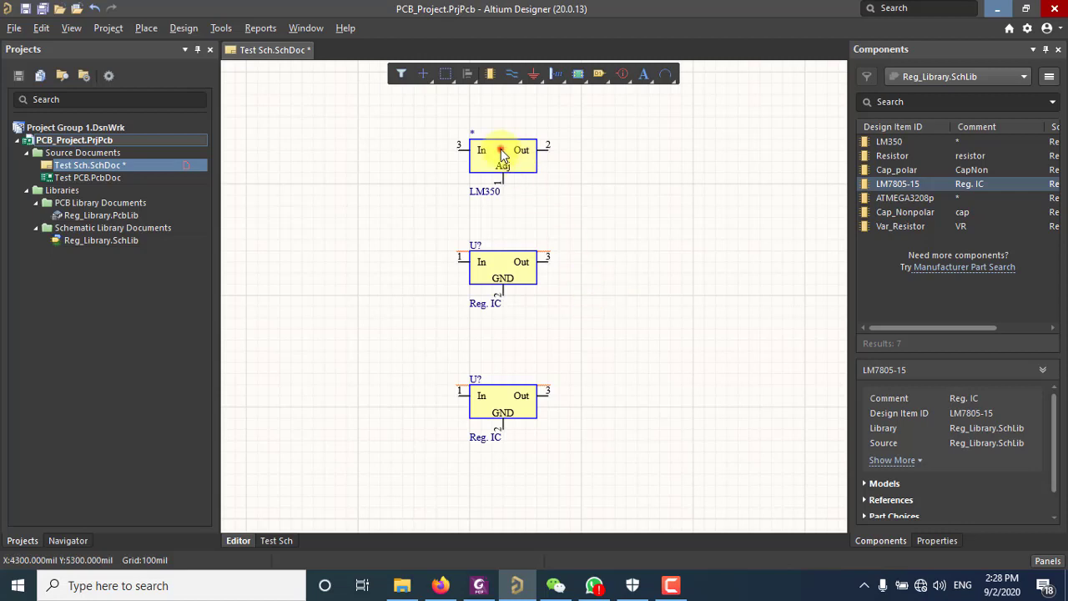
left_click_drag(501, 150, 503, 140)
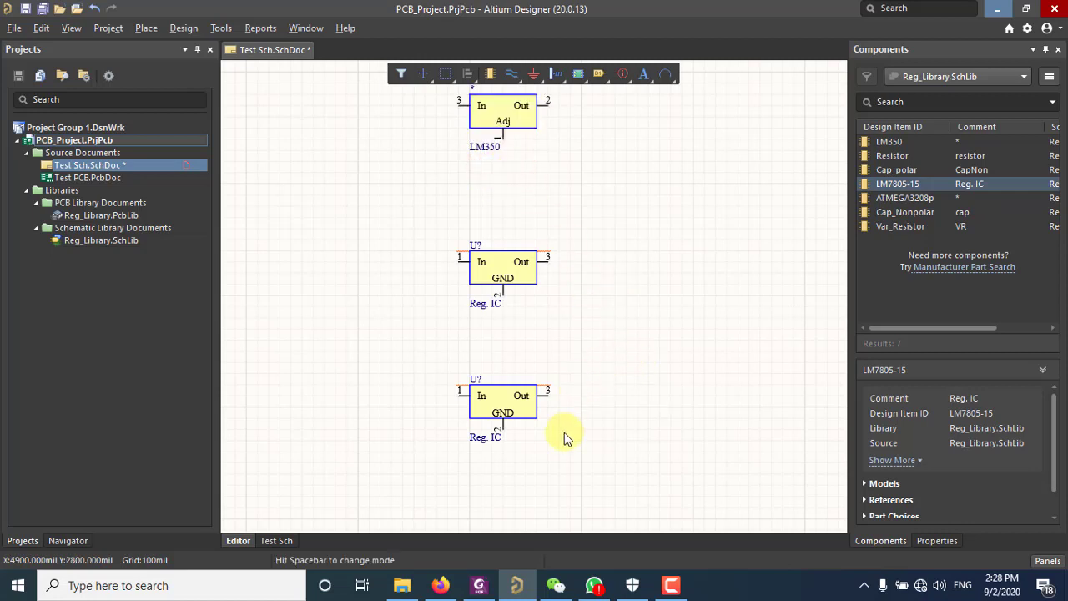
Consult the reference circuits in Foxit PhantomPDF and place a Cap_polar capacitor on the input side of the LM350
left_click(483, 585)
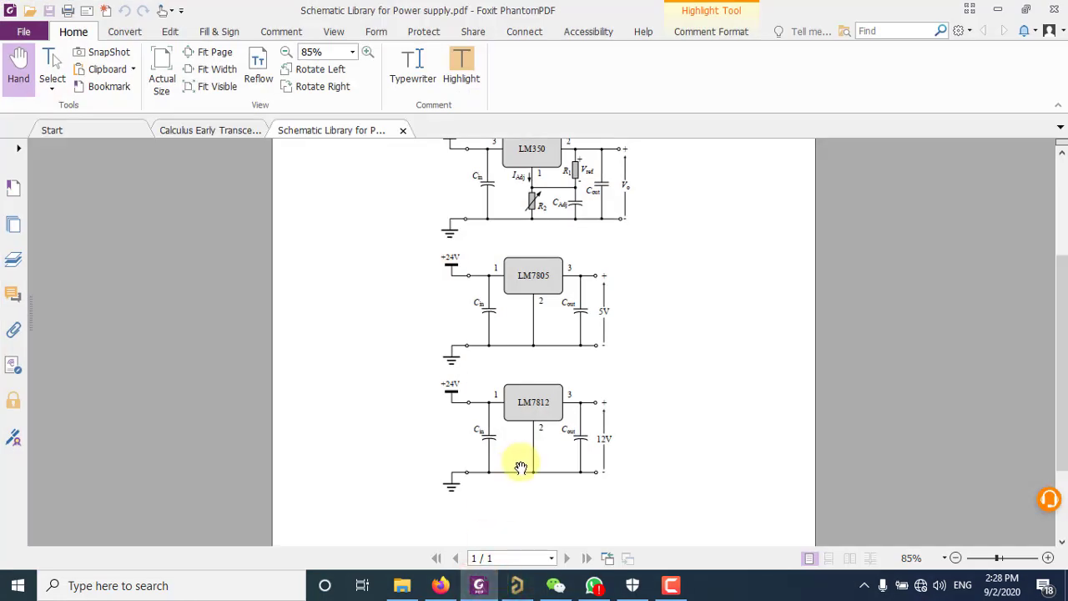
scroll(521, 467, "up", 1)
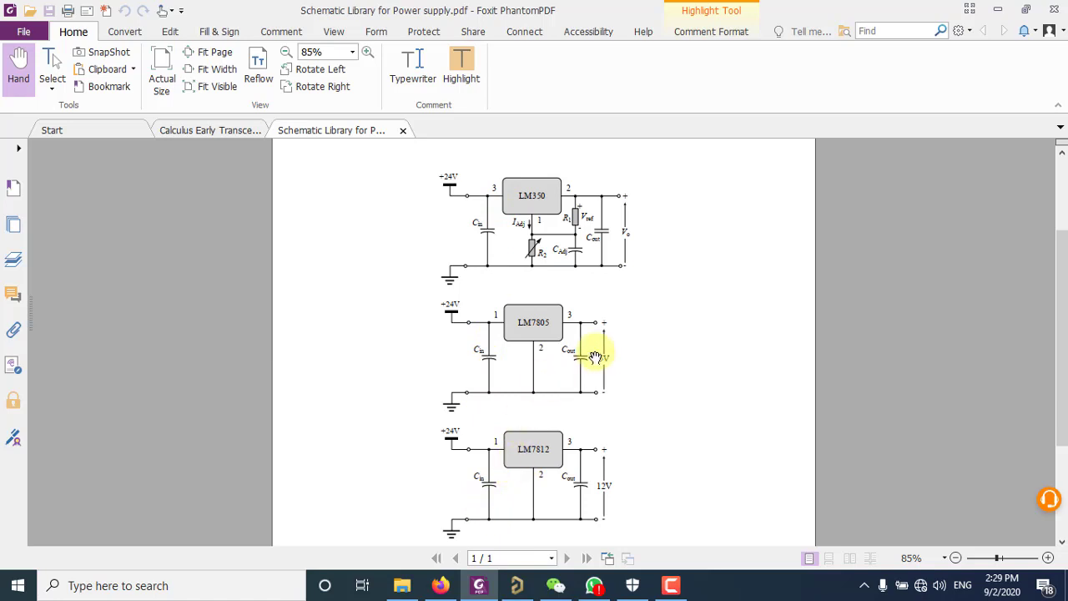
left_click(997, 10)
scroll(756, 289, "up", 1)
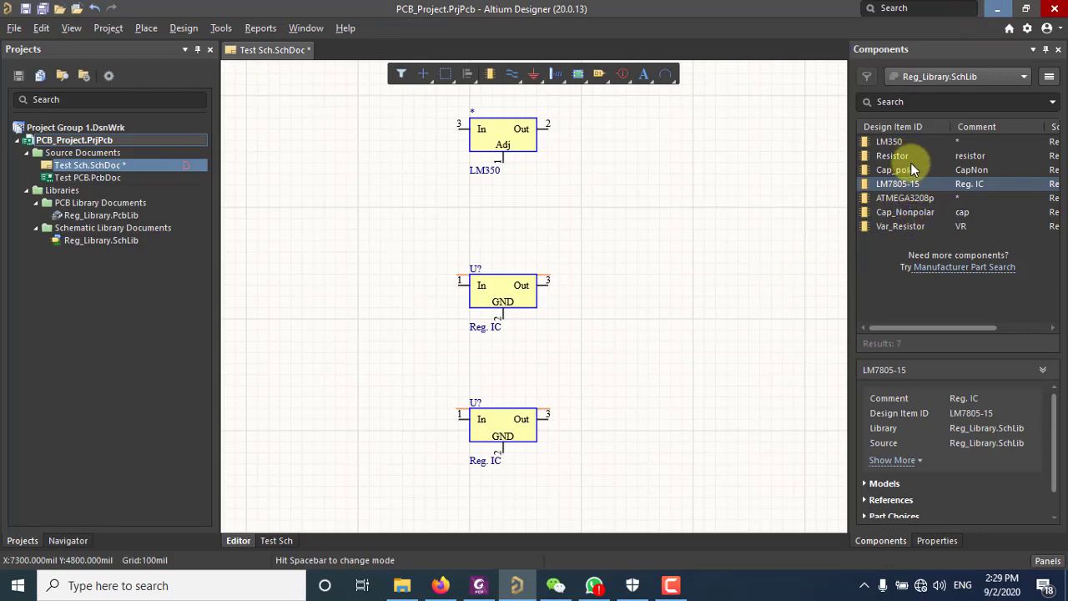
left_click_drag(978, 170, 427, 176)
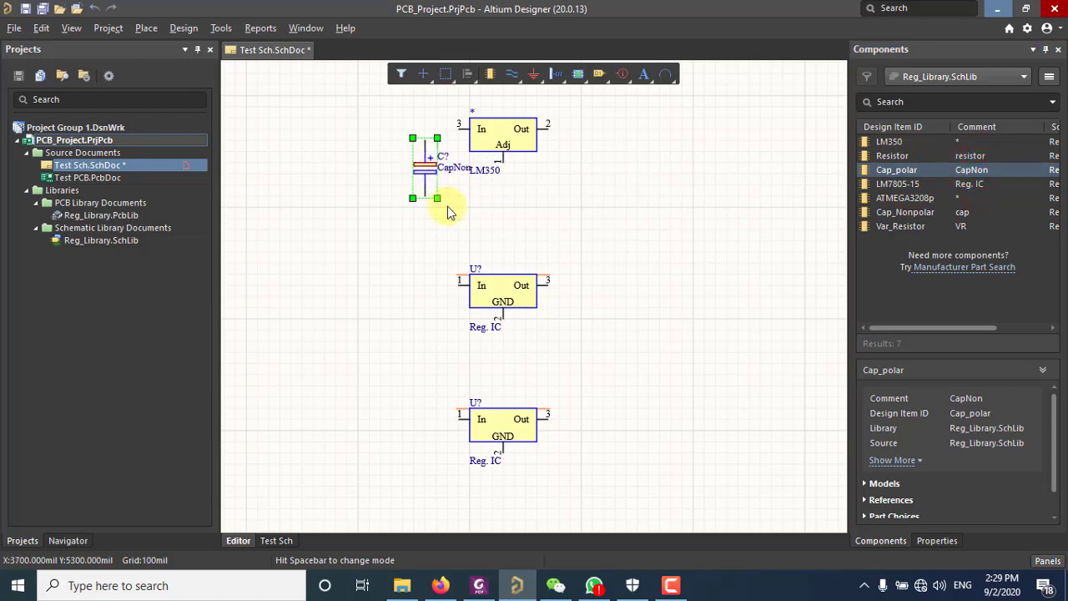
left_click(509, 225)
Copy the polarized capacitor and paste one copy on the input side of each of the two LM7805-15 regulators
left_click(424, 165)
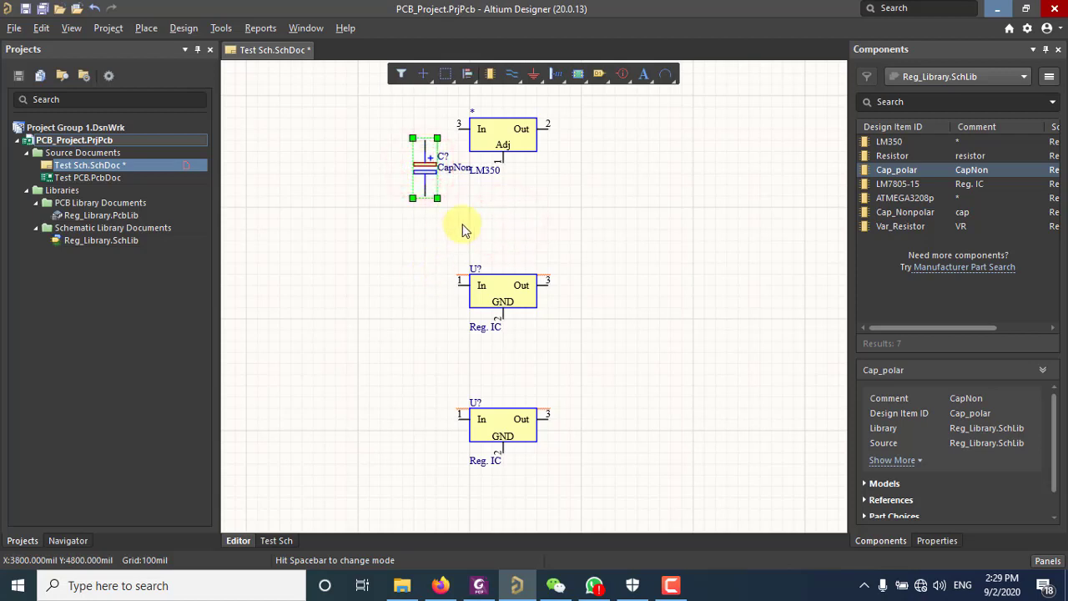
key("ctrl+v")
scroll(432, 257, "down", 1, "ctrl")
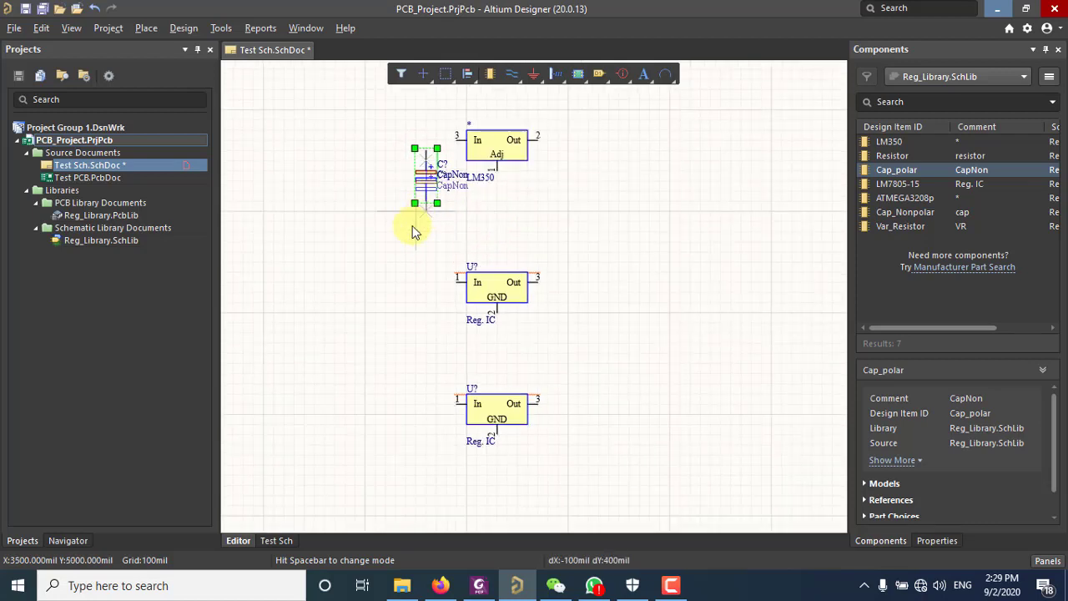
left_click(413, 342)
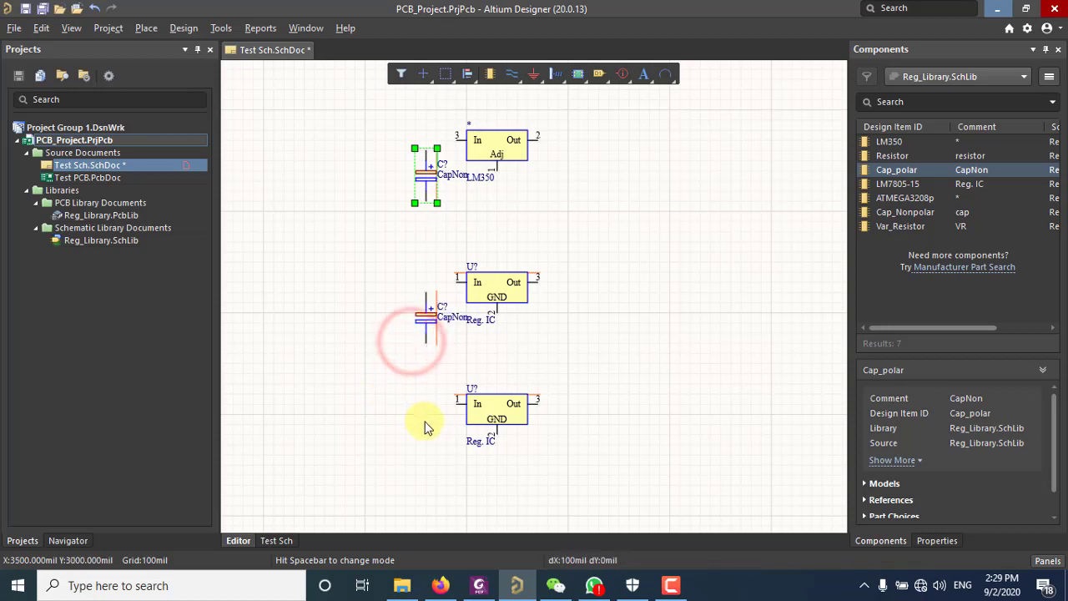
left_click(416, 464)
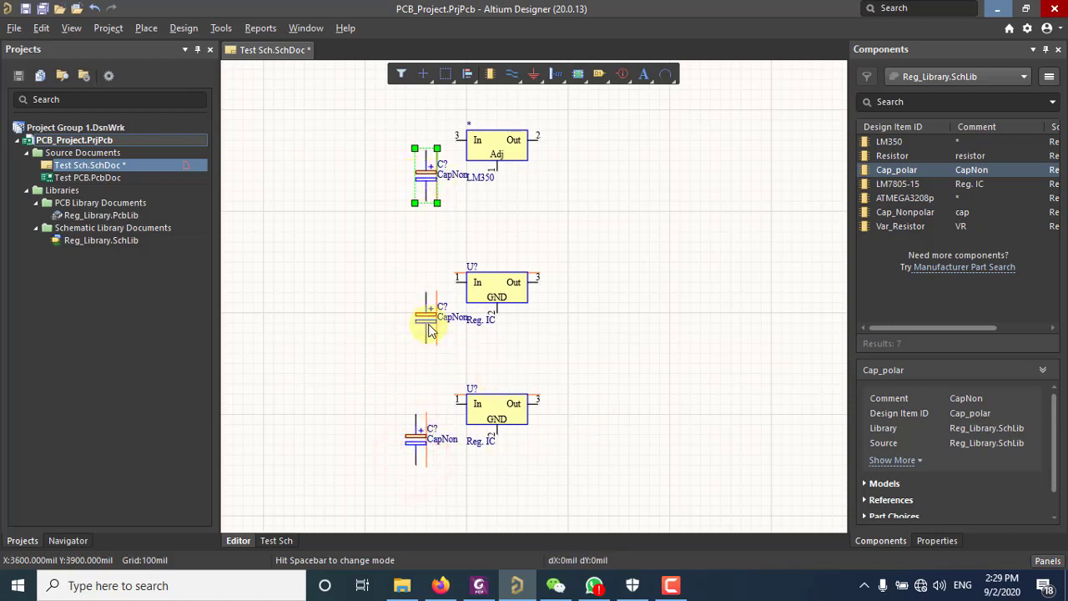
left_click(616, 308)
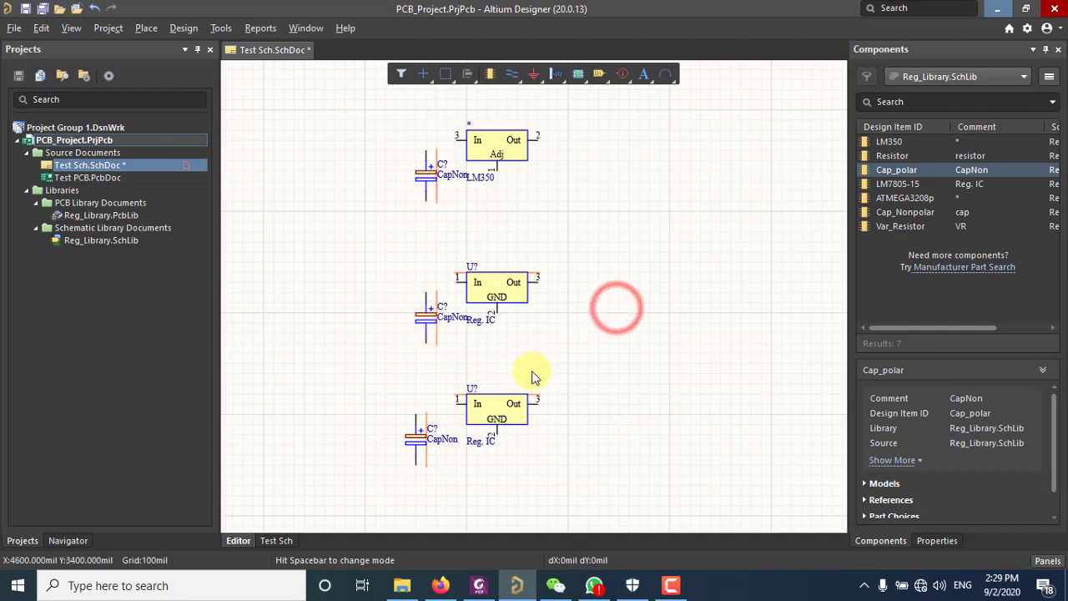
Paste a copy of the polarized capacitor on the output side of each of the three regulators
key("ctrl+v")
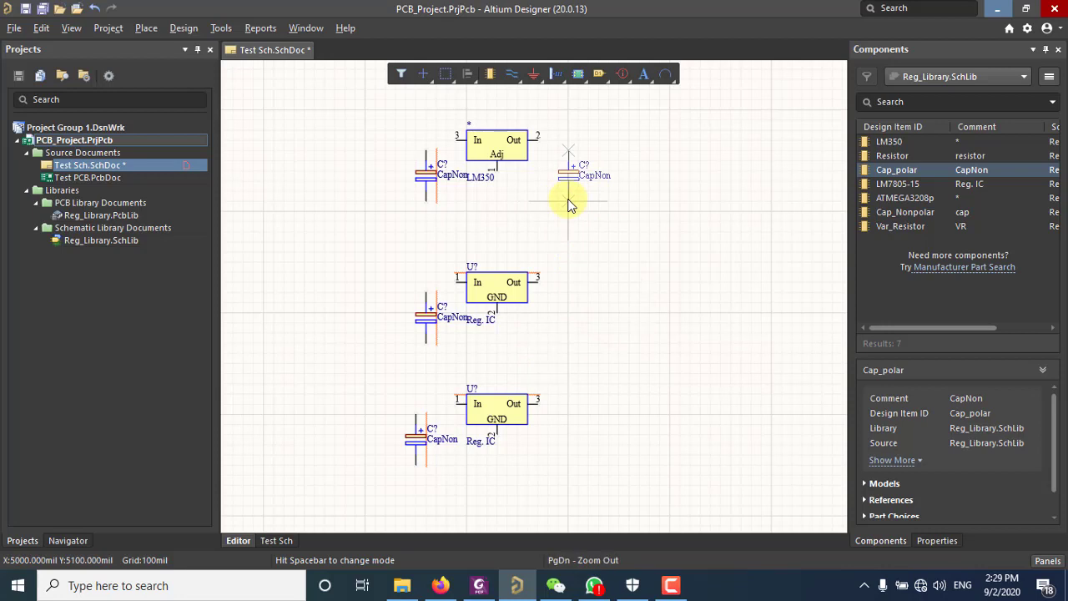
left_click(569, 205)
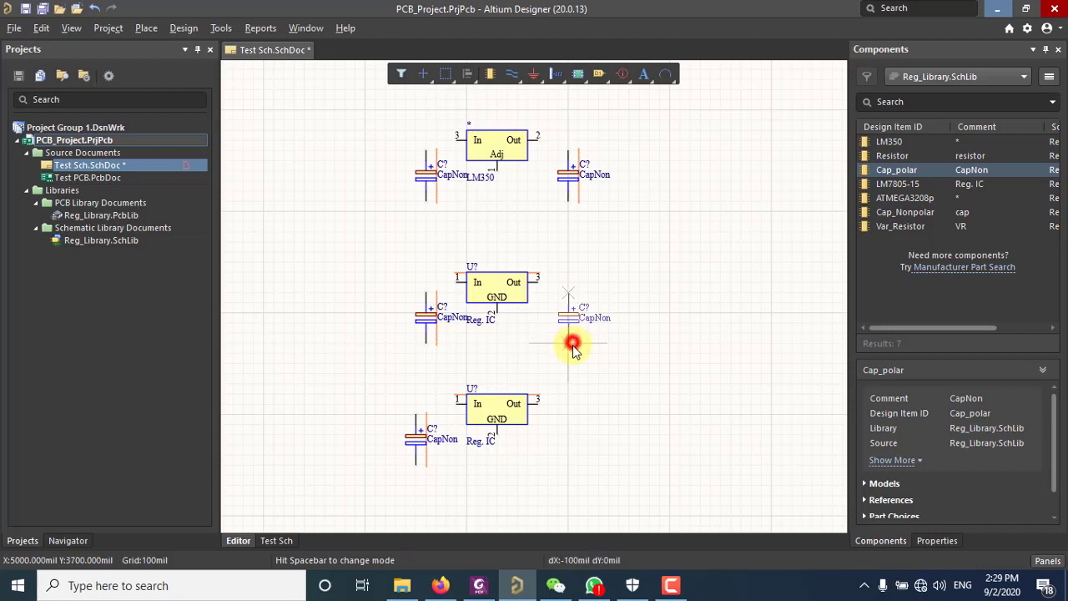
left_click(573, 346)
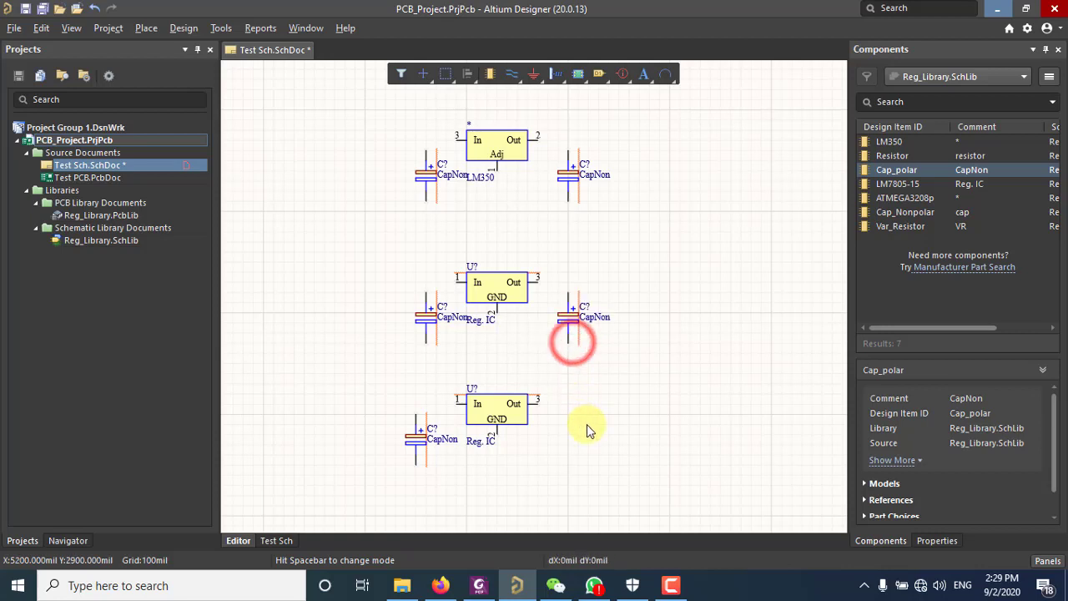
left_click(584, 468)
right_click(584, 467)
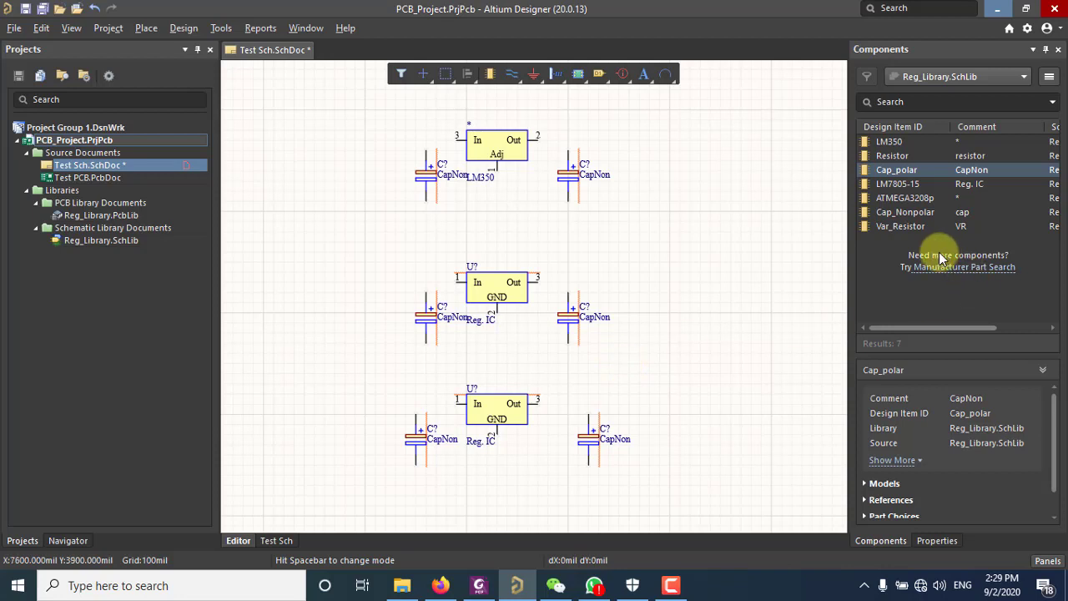
Place a Cap_Nonpolar on the LM350's output side and a copy on its input side, shifting the input capacitor pair outward
left_click_drag(897, 214, 604, 186)
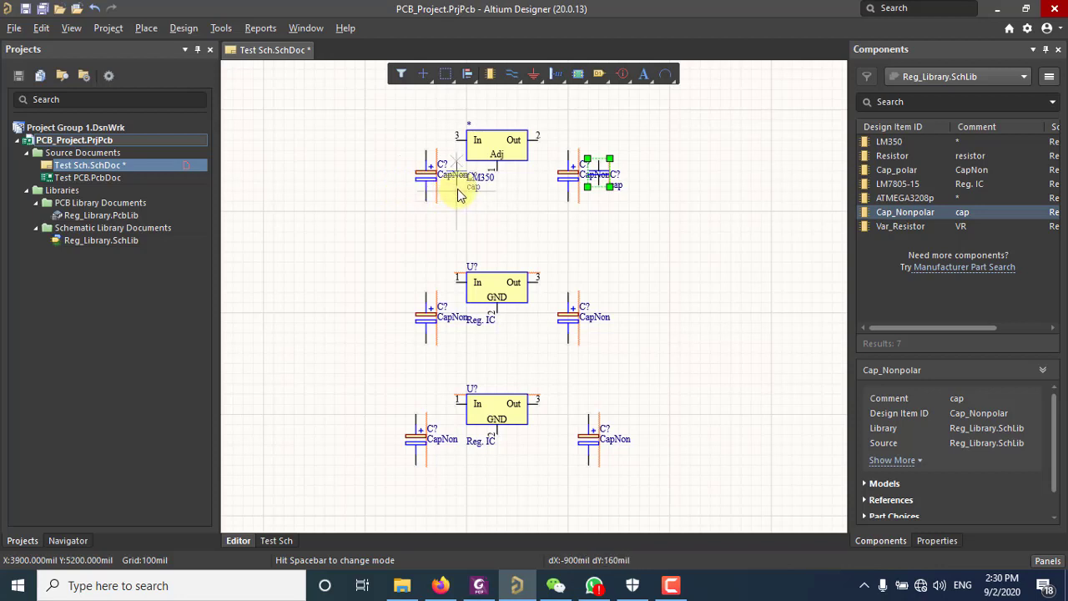
left_click_drag(376, 127, 483, 216)
left_click_drag(457, 173, 435, 184)
left_click(605, 205)
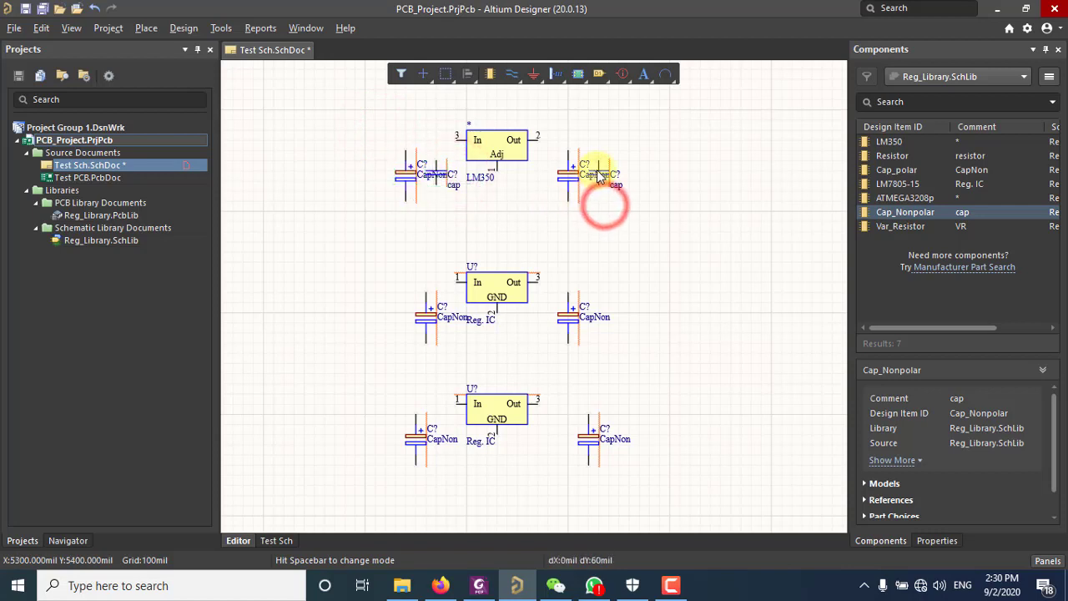
Move the LM350's output non-polar capacitor between the regulator and the polarized capacitor, and shift the polarized one further out
left_click(598, 173)
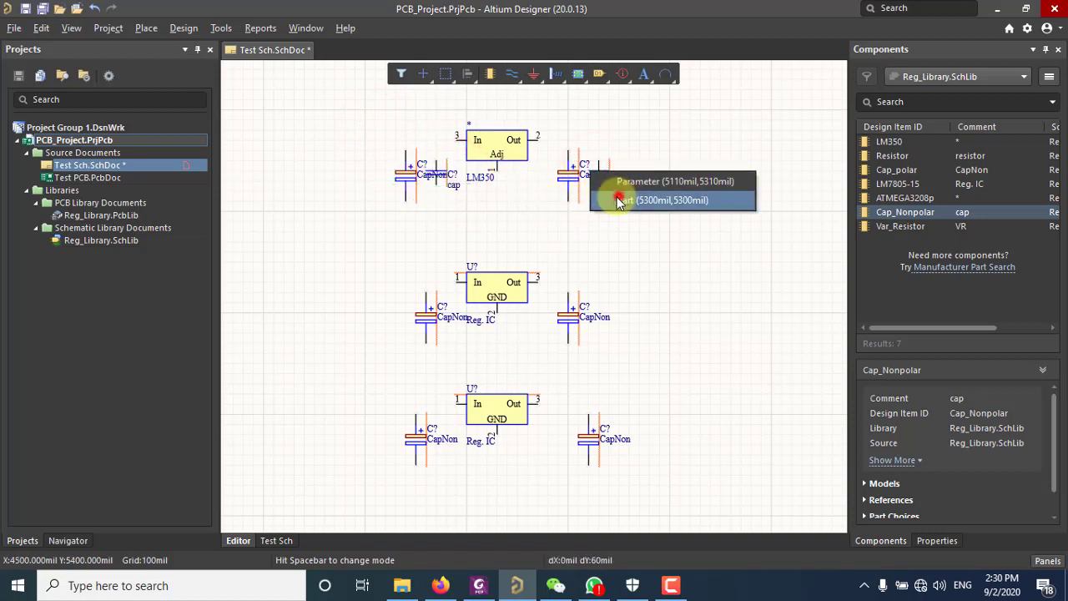
left_click(618, 201)
left_click(543, 164)
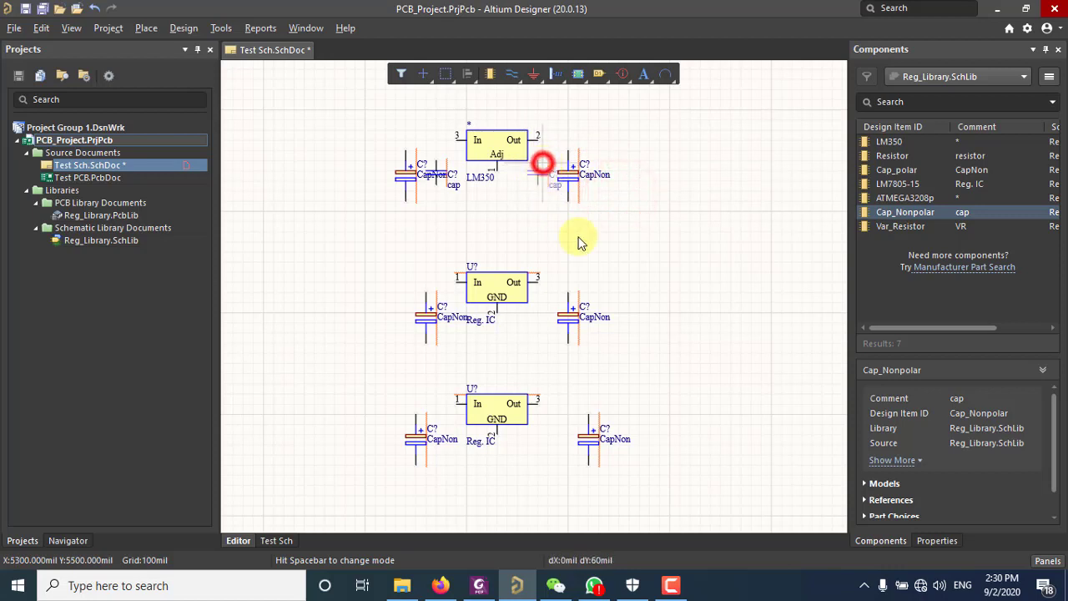
left_click_drag(567, 191, 516, 142)
left_click(658, 215)
left_click(531, 173)
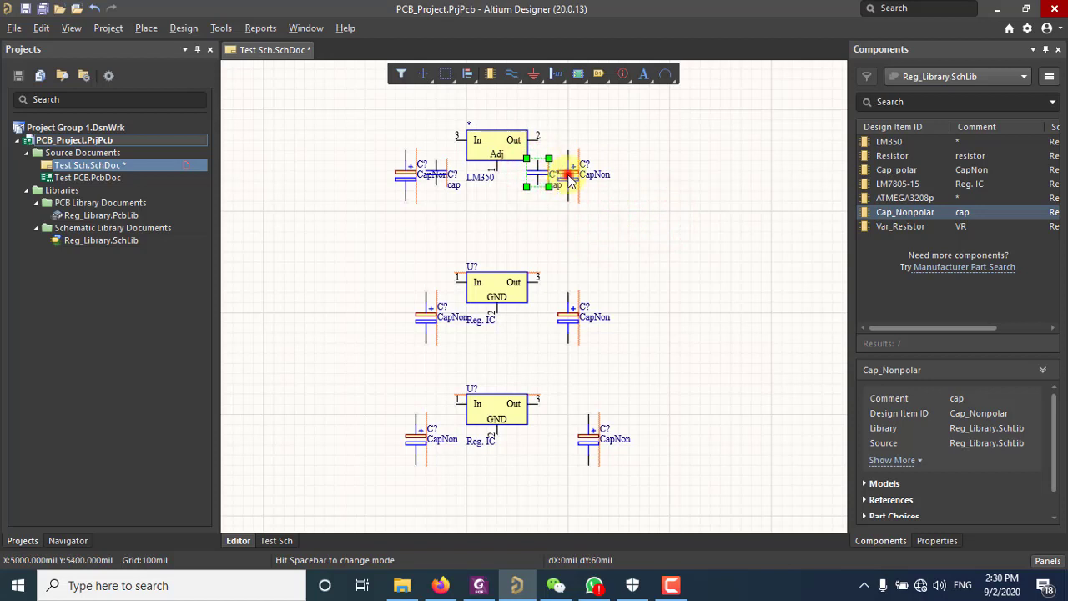
left_click_drag(569, 178, 586, 209)
left_click(638, 232)
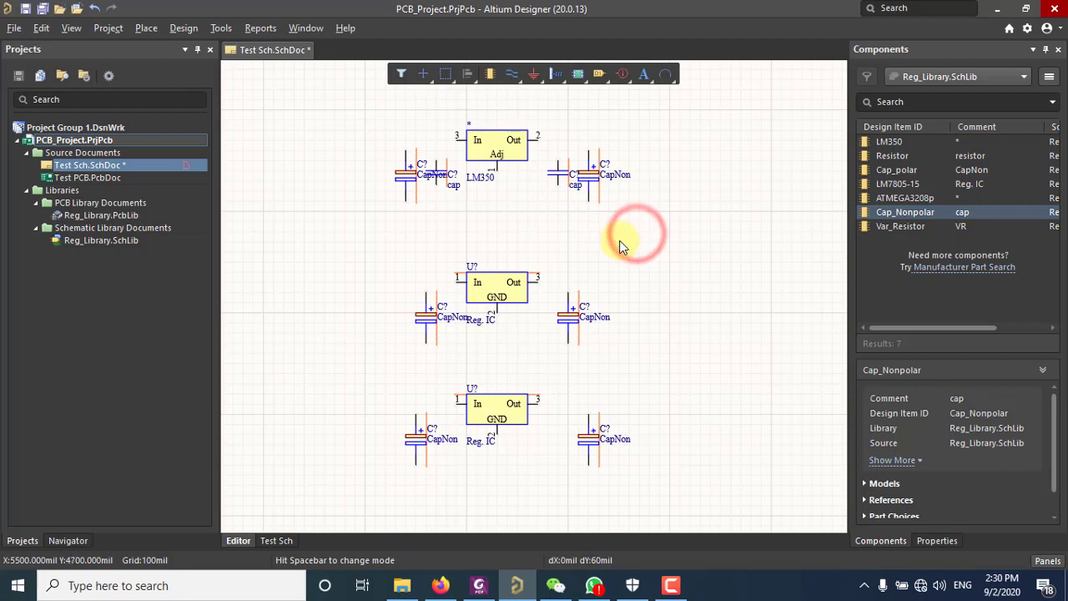
Shift the LM350's two input-side capacitors together 100 mil further from the regulator
left_click_drag(368, 136, 450, 222)
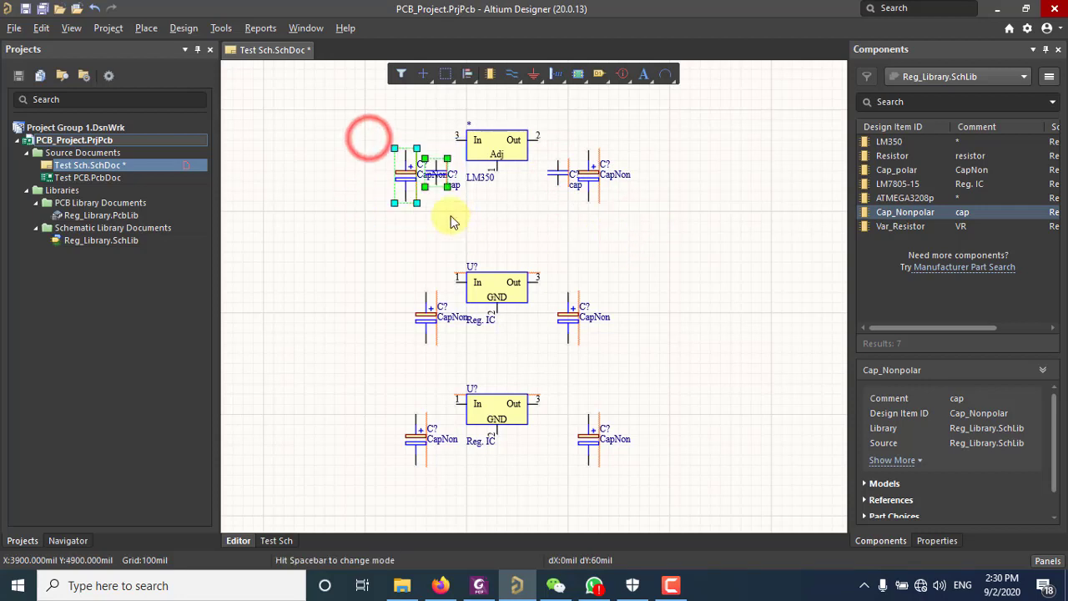
left_click_drag(434, 170, 424, 170)
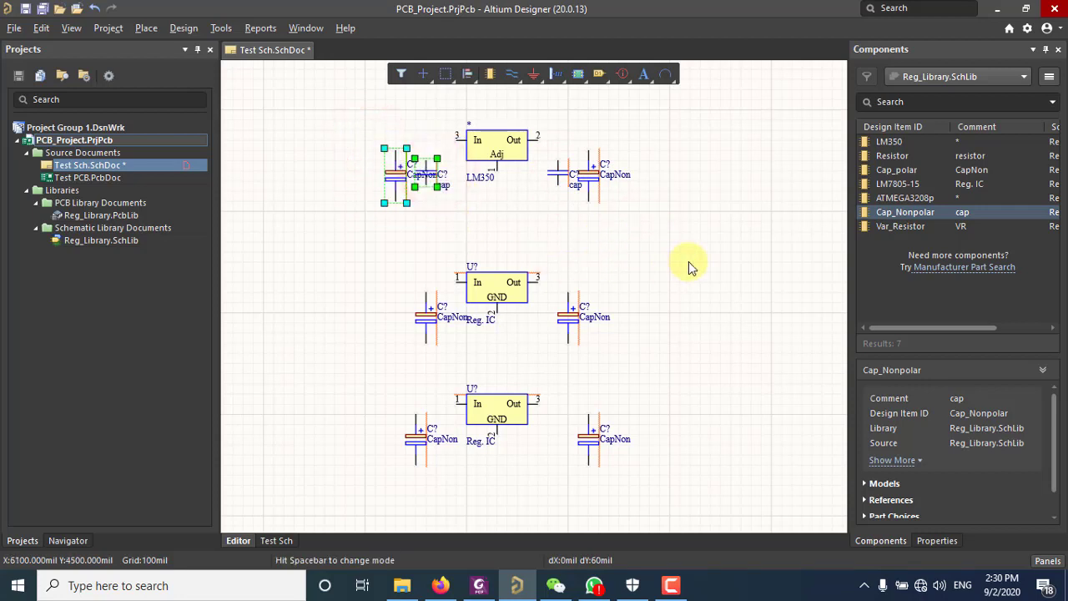
left_click(689, 267)
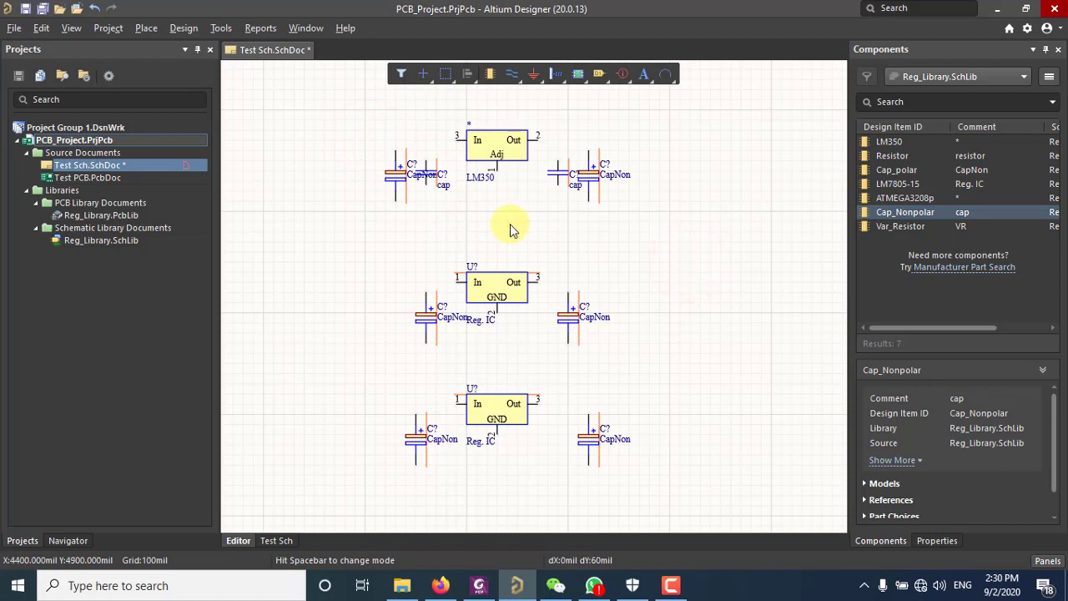
Replace the middle regulator's two polarized capacitors with a pasted copy of the LM350's four capacitors
left_click(426, 323)
left_click(570, 316, "shift")
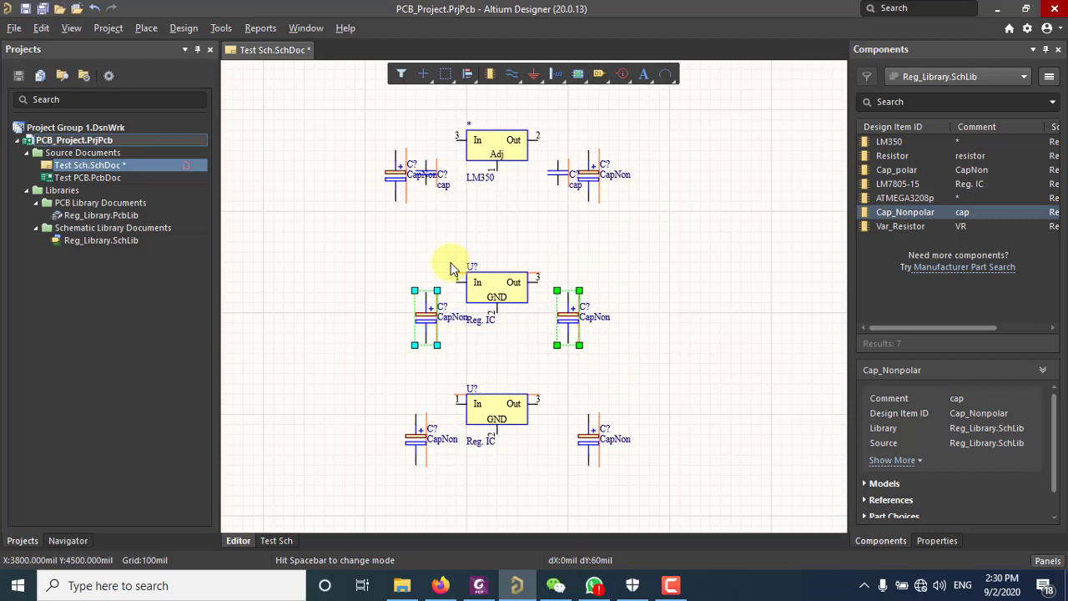
key("Delete")
left_click_drag(665, 227, 542, 142)
left_click_drag(350, 134, 455, 237, "shift")
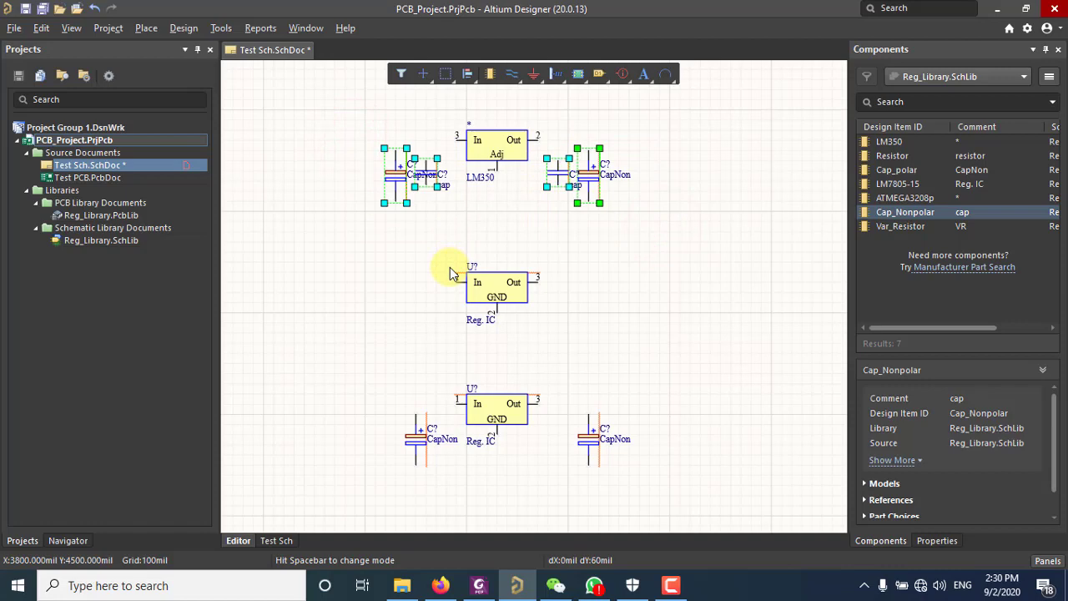
key("ctrl+v")
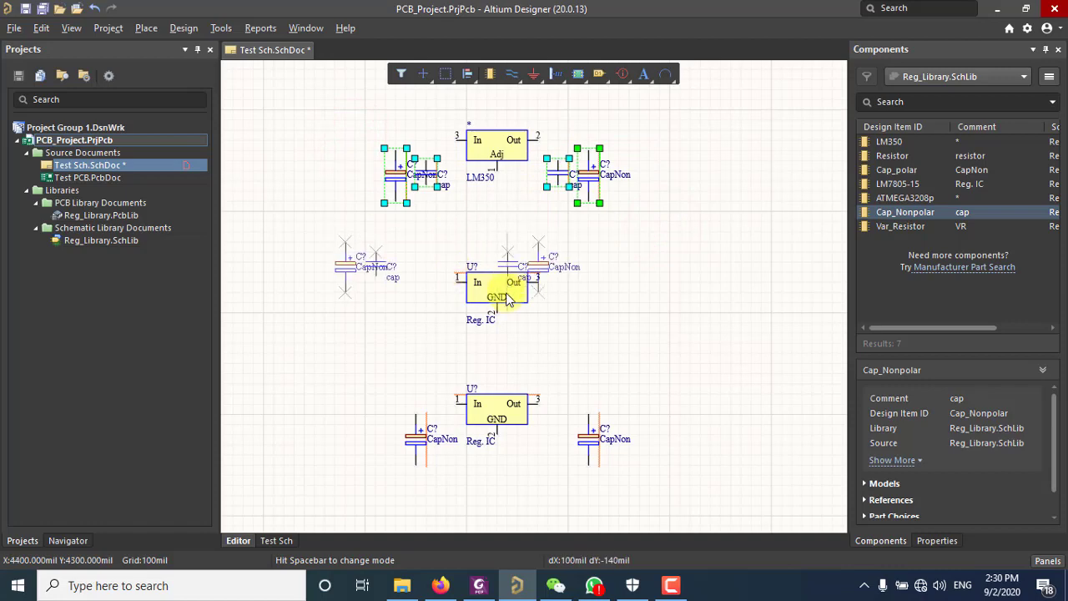
left_click(564, 328)
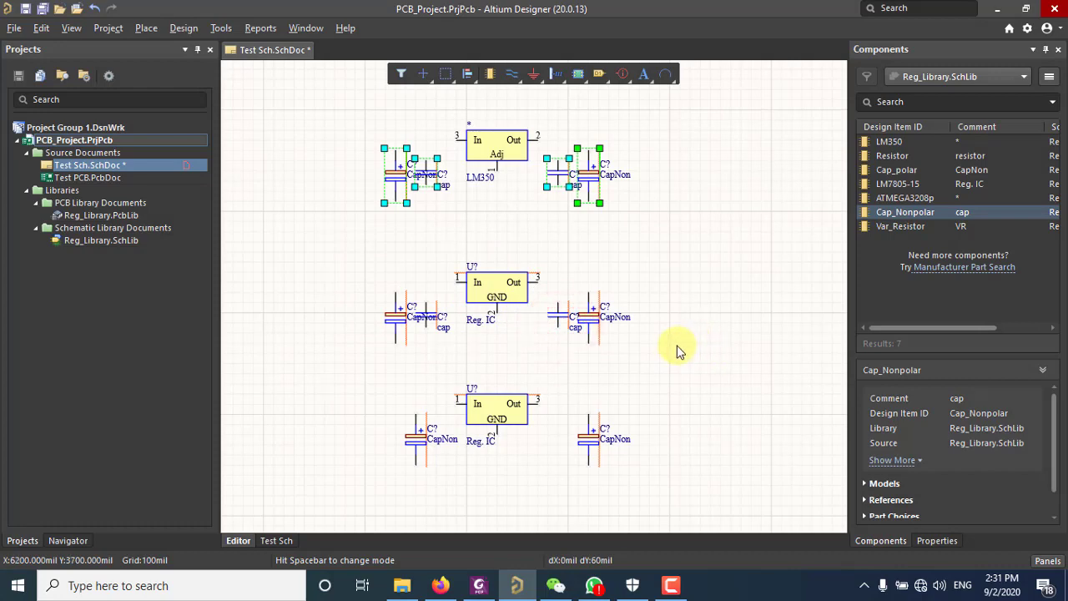
Delete the two polarized capacitors beside the lowest regulator
scroll(680, 342, "down", 1)
left_click(600, 403)
left_click(586, 389)
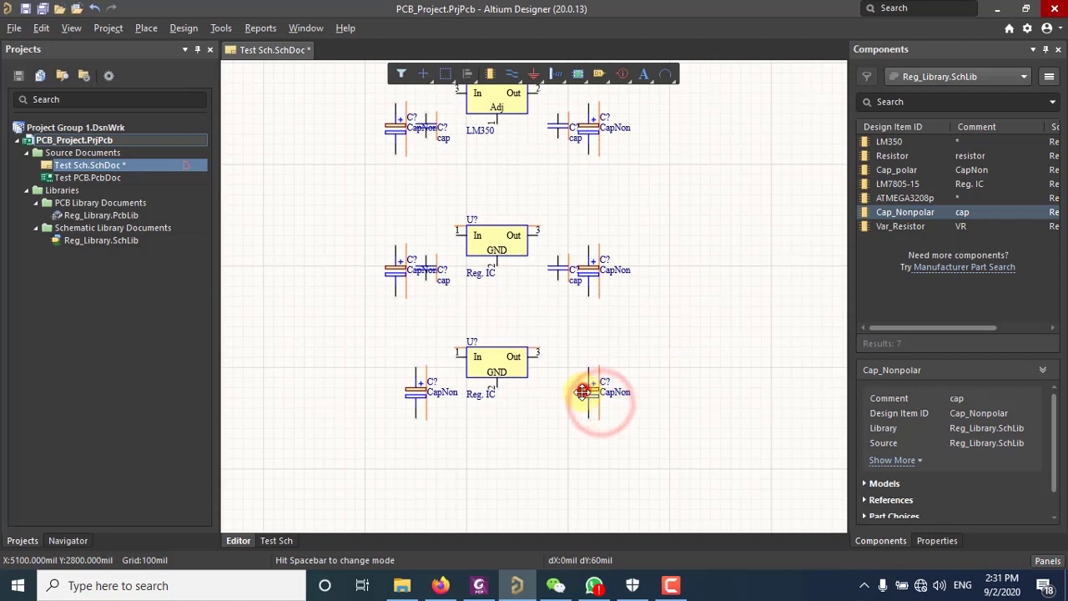
left_click(420, 392, "shift")
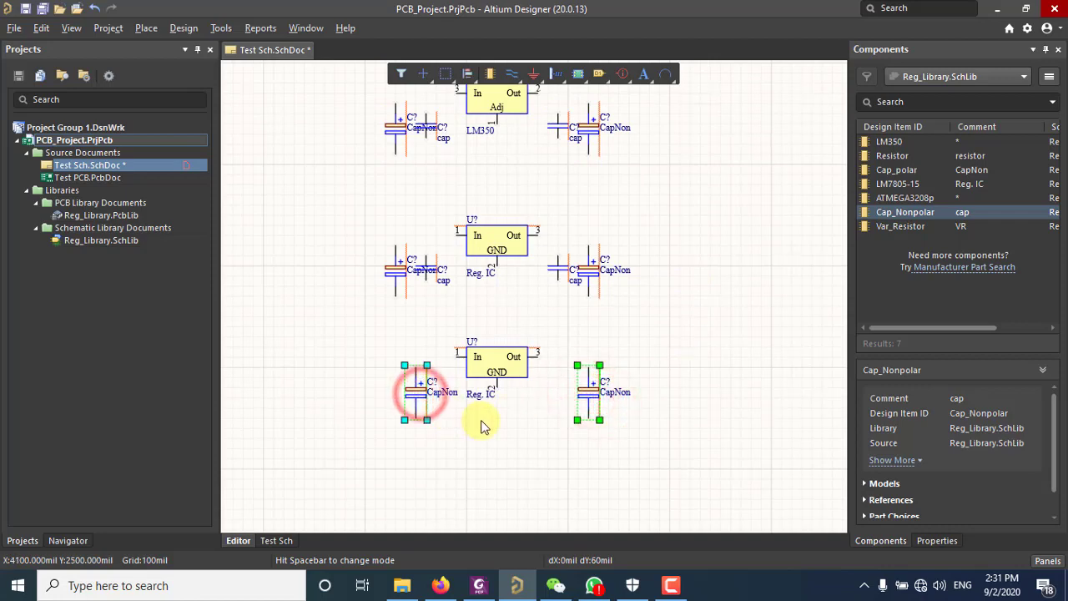
key("Delete")
mouse_move(343, 249)
left_mouse_down()
mouse_move(661, 325)
mouse_move(332, 230)
left_mouse_up()
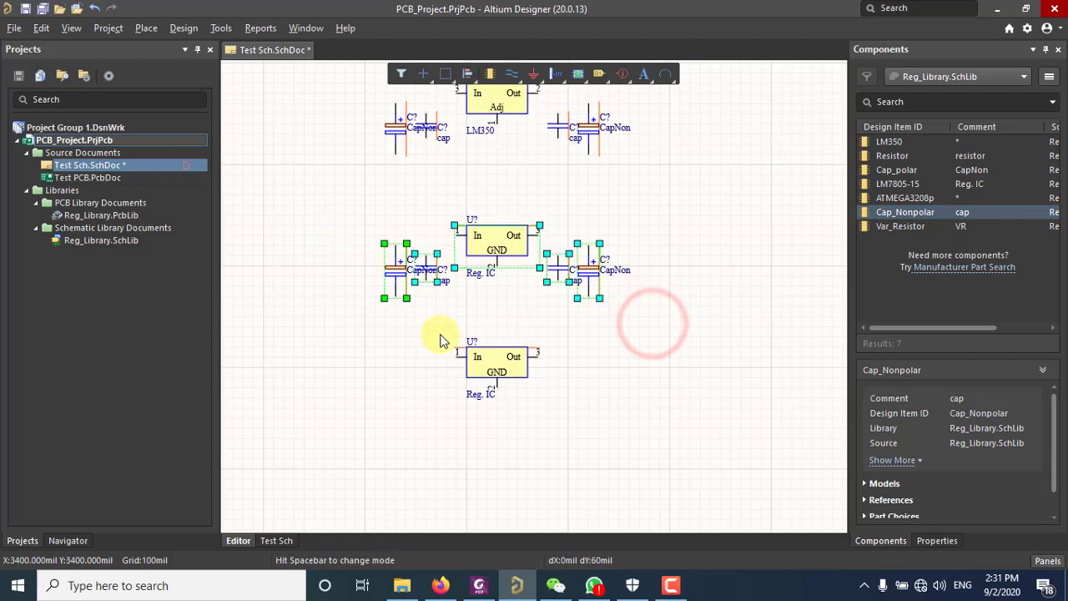
left_click(660, 327)
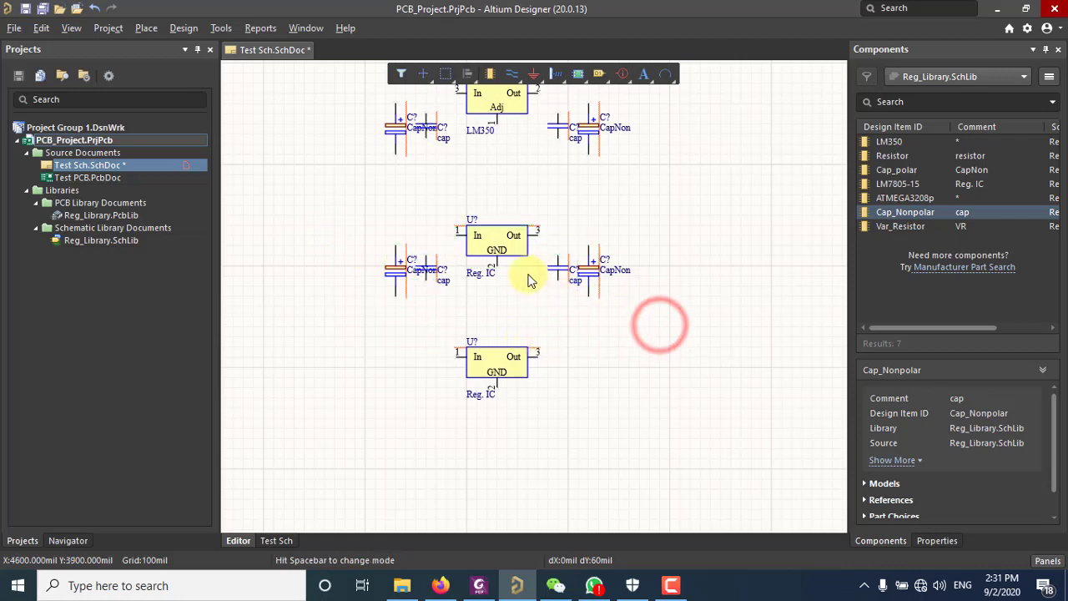
Move the middle regulator's output polarized capacitor 100 mil outward and nudge its CapNon label slightly closer to the symbol
scroll(526, 277, "up", 2, "ctrl")
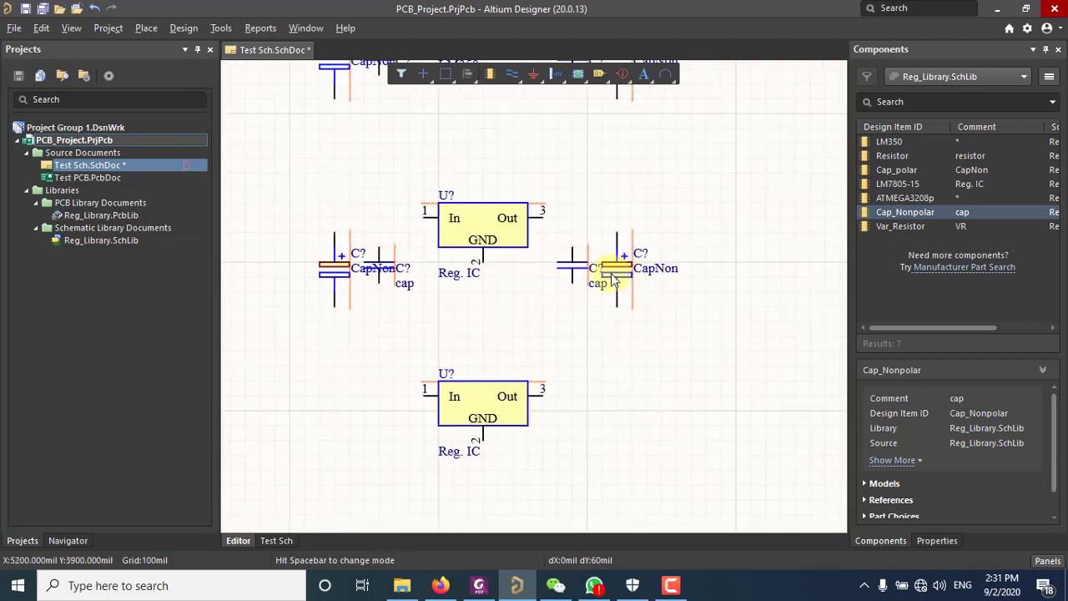
left_click(664, 267)
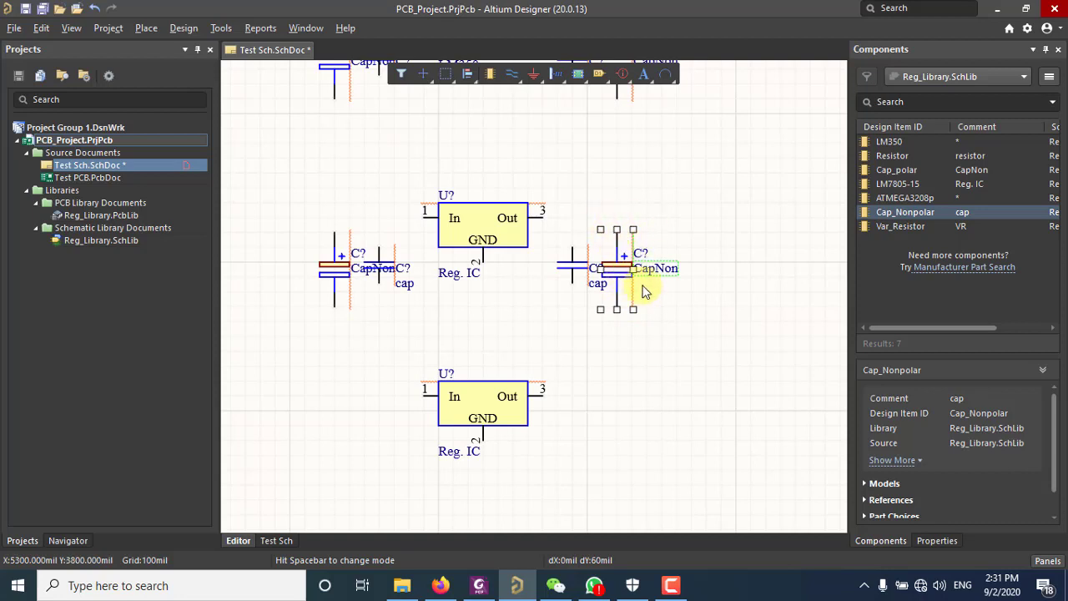
left_click(687, 301)
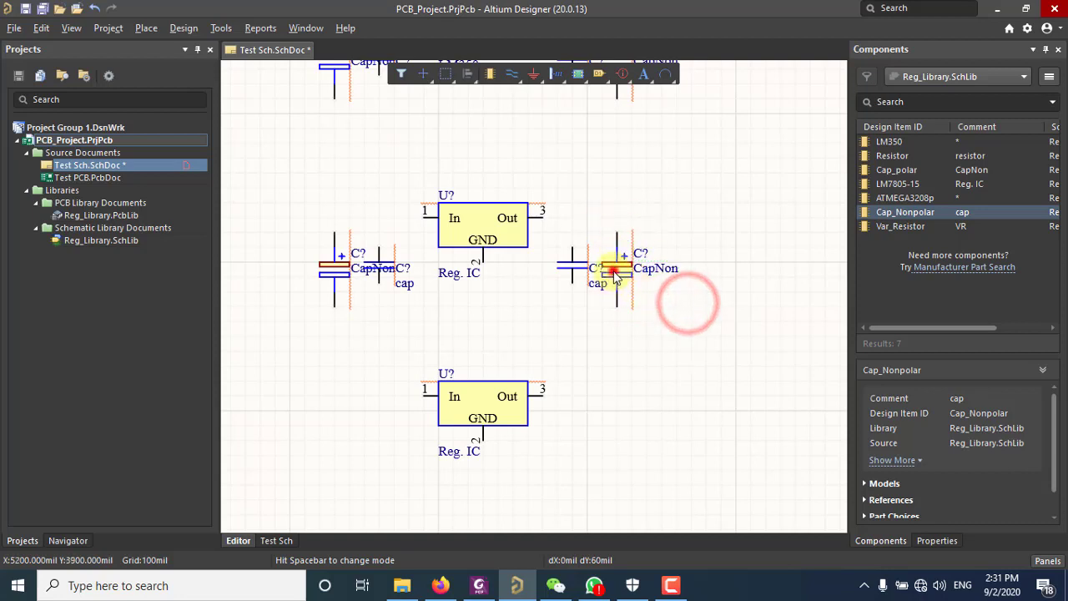
left_click(614, 277)
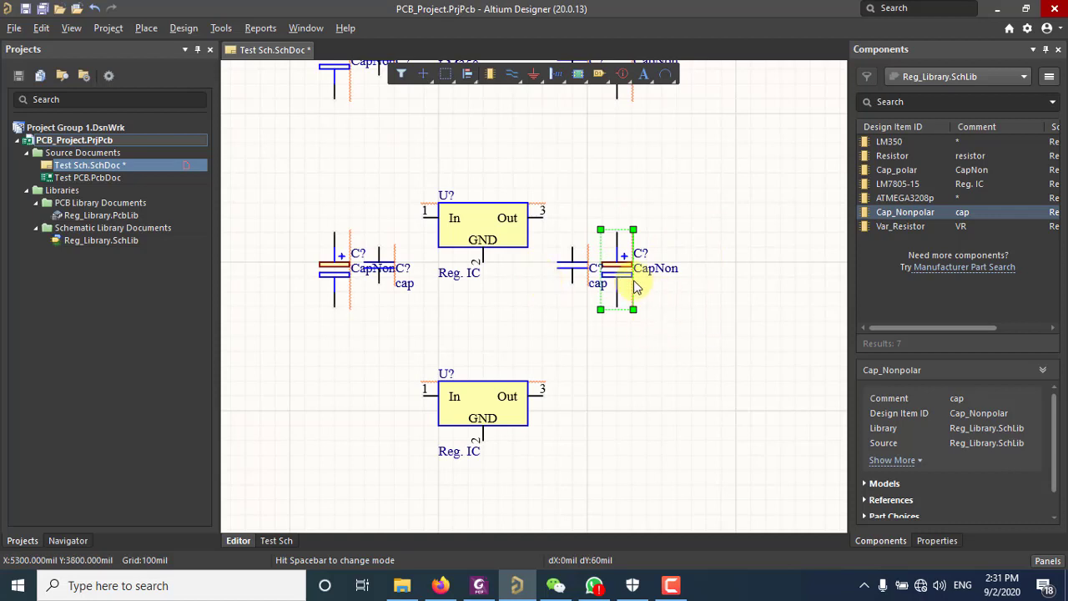
left_click_drag(617, 268, 632, 234)
left_click(687, 277)
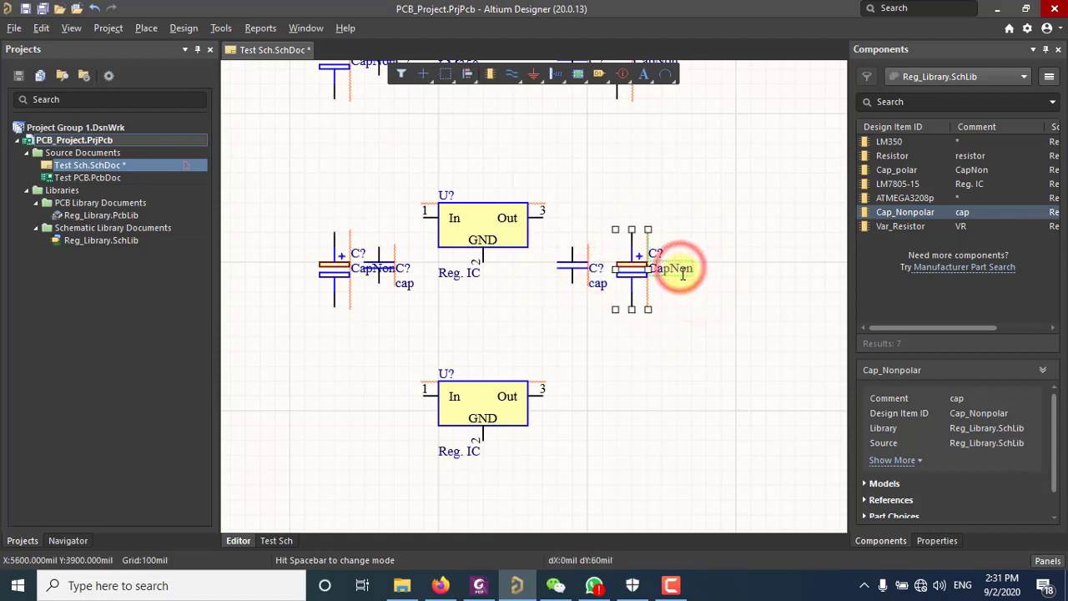
left_click(684, 268)
left_click_drag(705, 251, 694, 269)
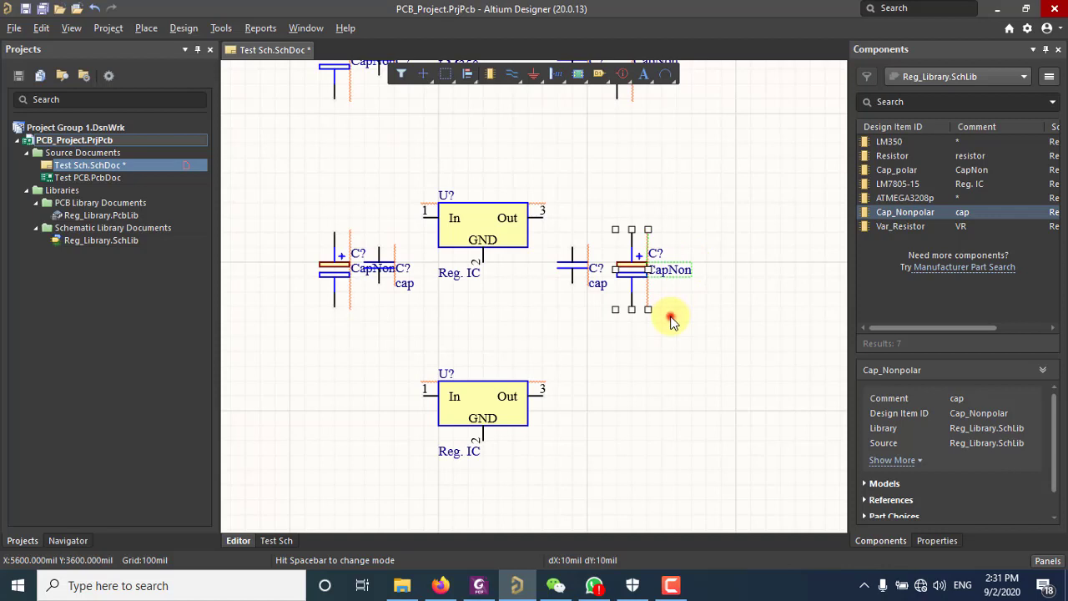
left_click(673, 321)
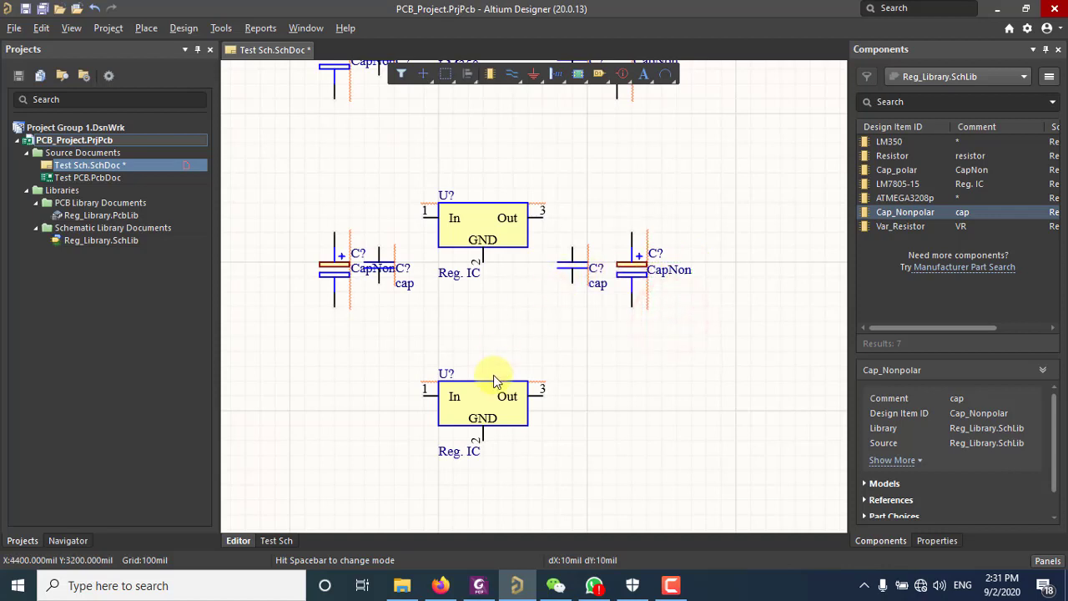
Nudge the lowest regulator's Reg. IC label up by 20 mil towards its symbol
left_click(451, 455)
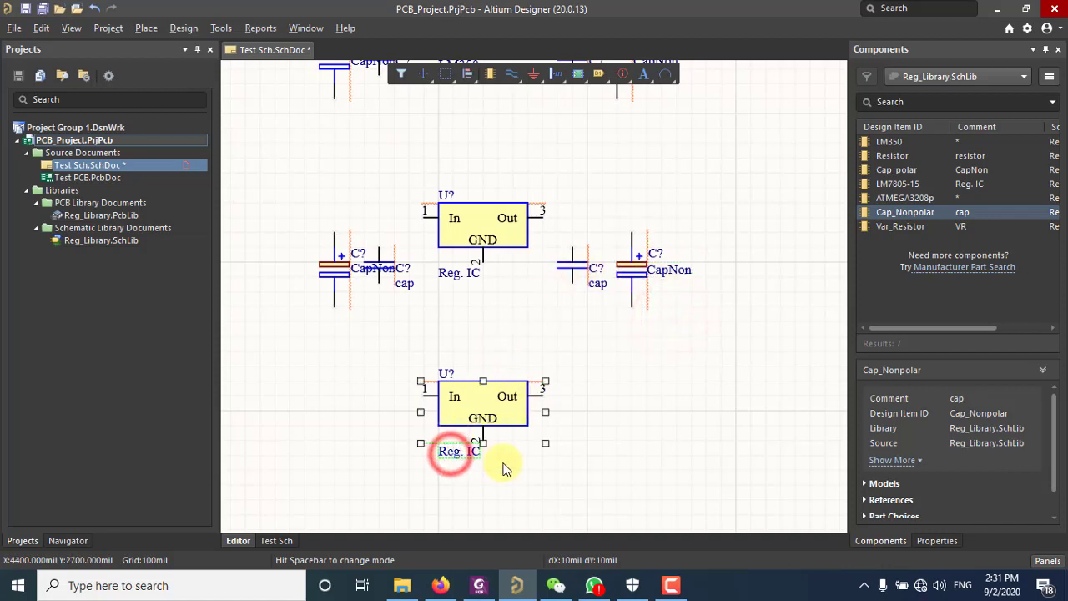
mouse_move(457, 450)
left_mouse_down()
mouse_move(618, 474)
mouse_move(451, 448)
left_mouse_up()
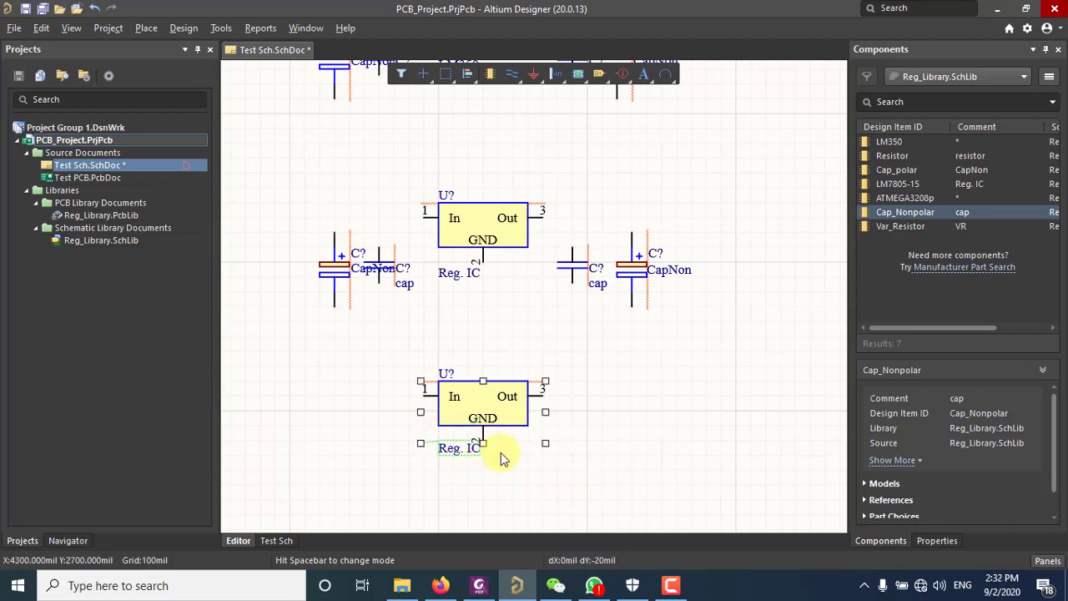
left_click(506, 414)
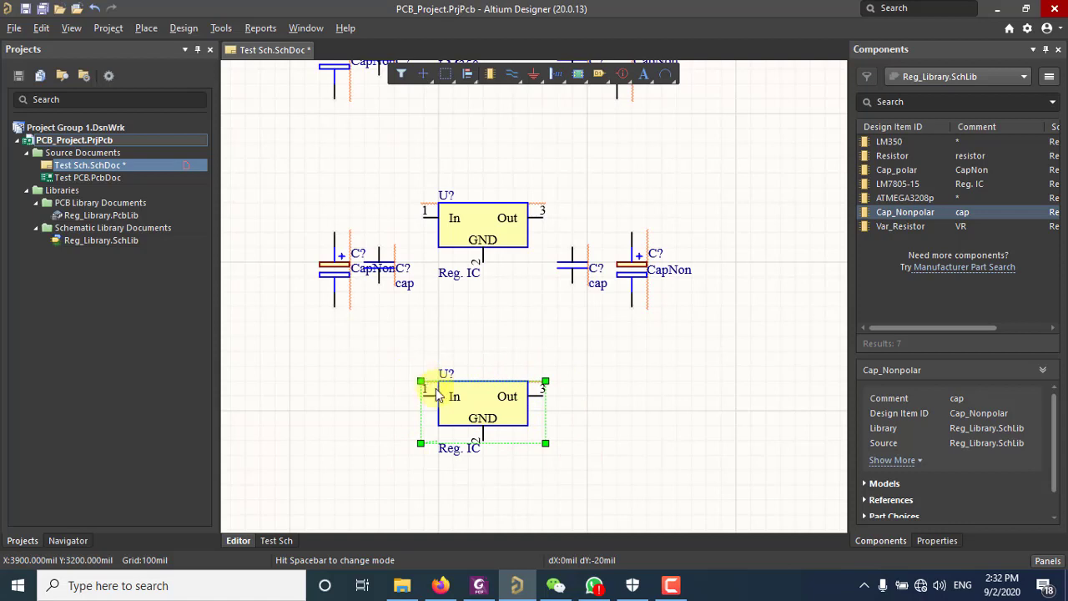
mouse_move(475, 400)
left_mouse_down()
mouse_move(472, 386)
mouse_move(472, 398)
left_mouse_up()
left_click(790, 355)
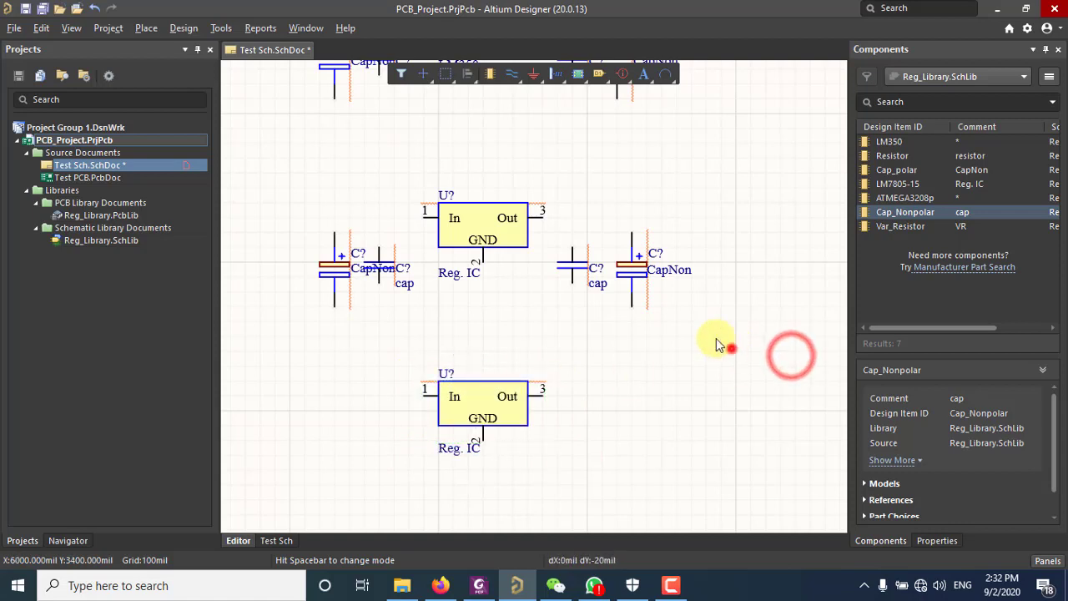
Duplicate the middle regulator's four input and output capacitors around the lowest regulator, leaving the regulator itself out of the copy
left_click_drag(732, 348, 410, 224)
scroll(279, 266, "down", 1, "ctrl")
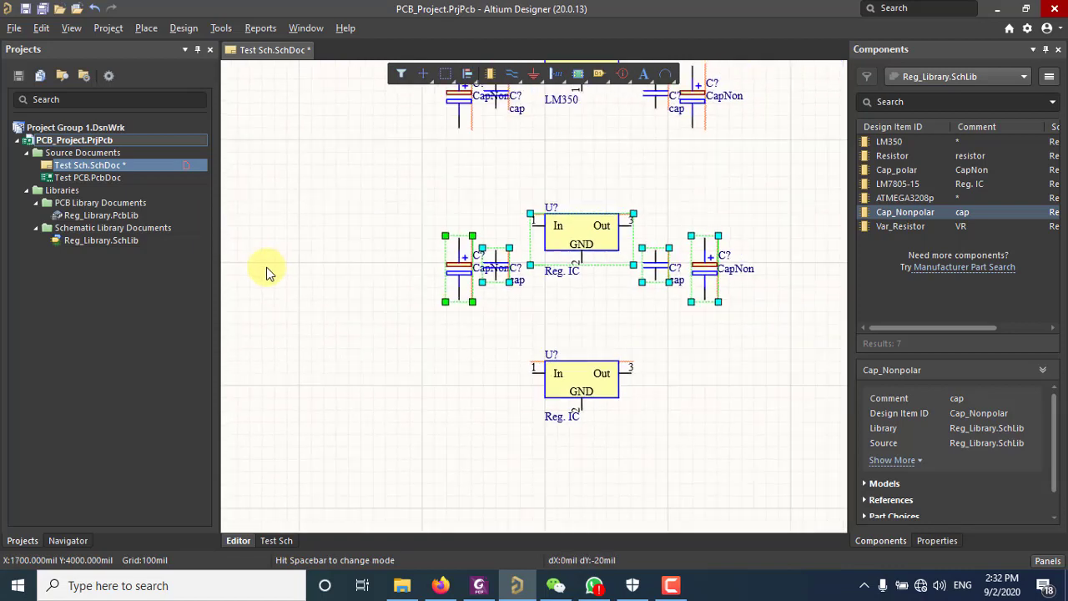
left_click(588, 239, "shift")
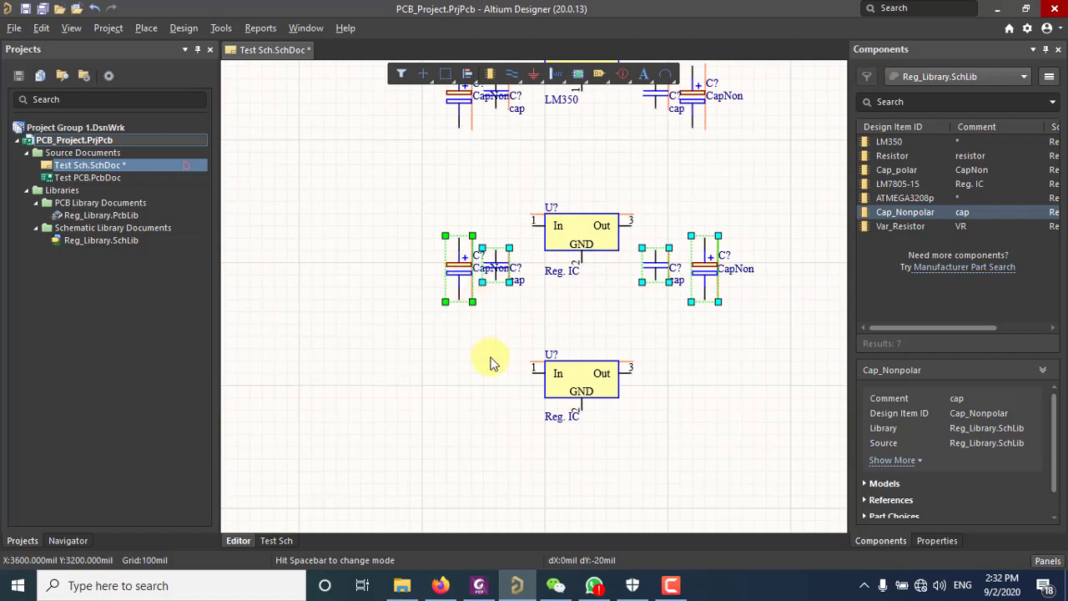
left_click_drag(701, 282, 656, 412, "shift")
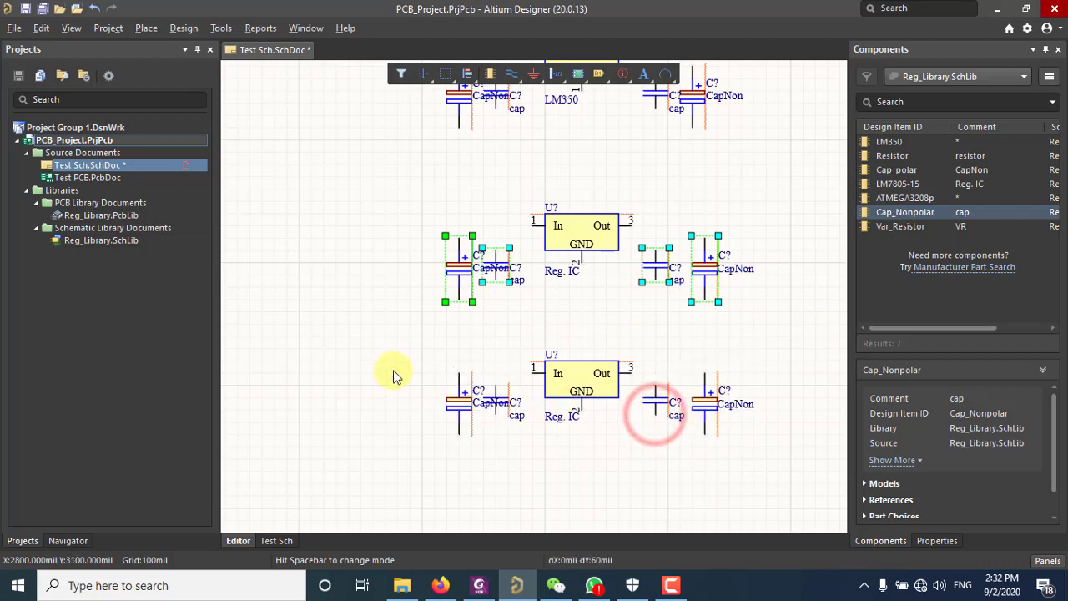
Switch to Foxit PhantomPDF to check the LM350, LM7805 and LM7812 reference circuits against the placed parts, and return to Altium Designer
left_click(312, 327)
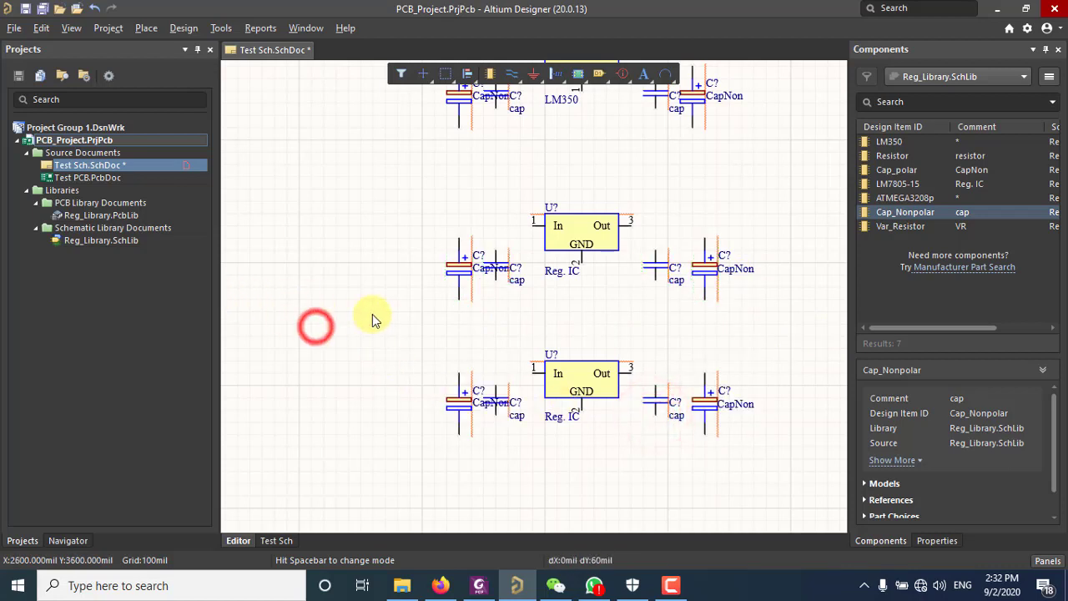
scroll(267, 292, "down", 1, "ctrl")
right_click_drag(713, 305, 694, 342)
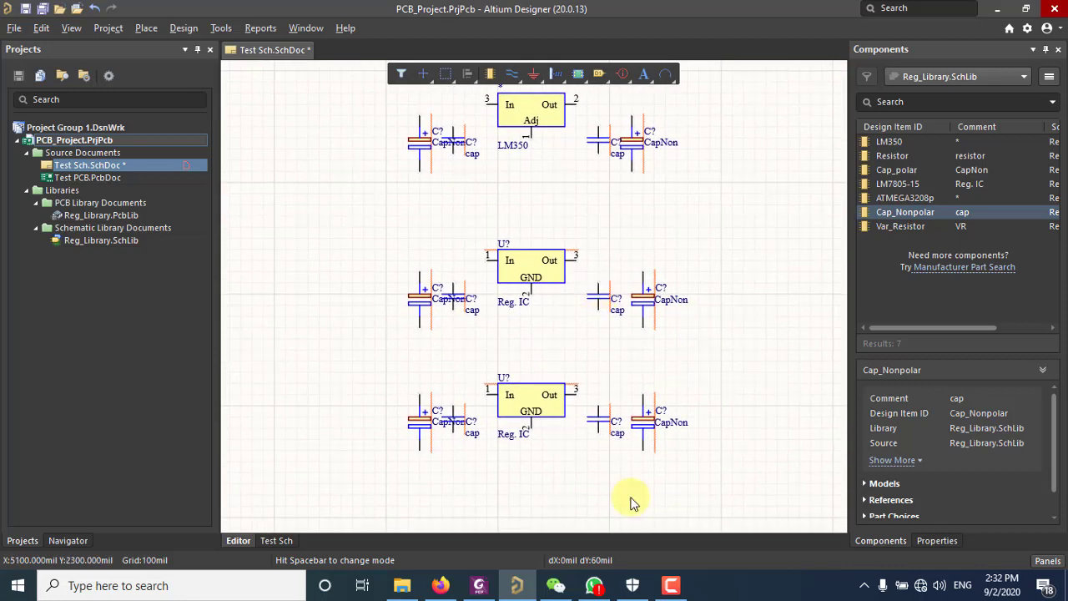
left_click(488, 587)
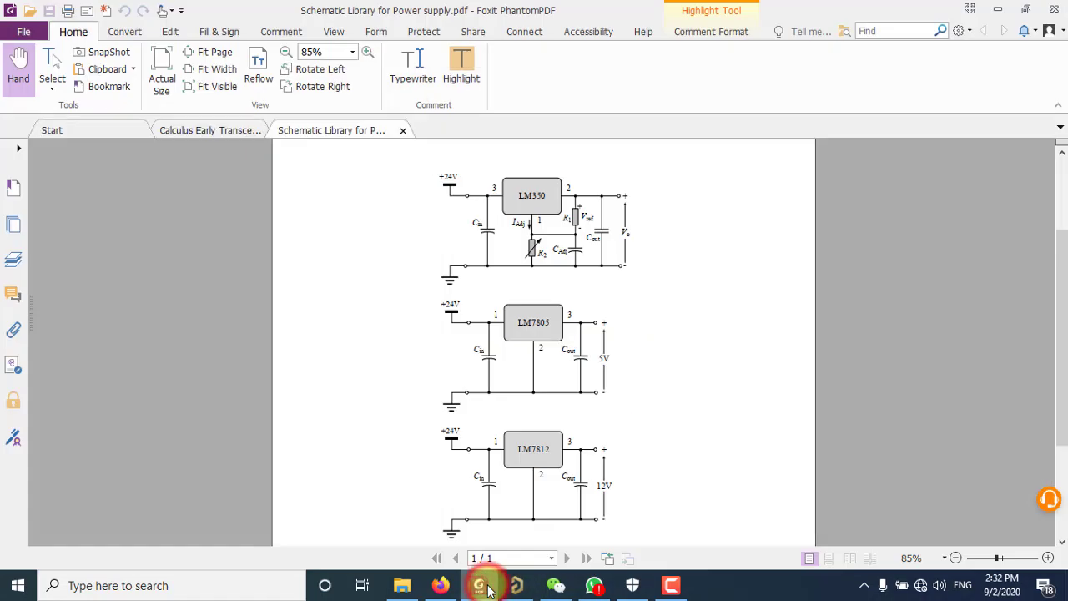
scroll(635, 396, "down", 1)
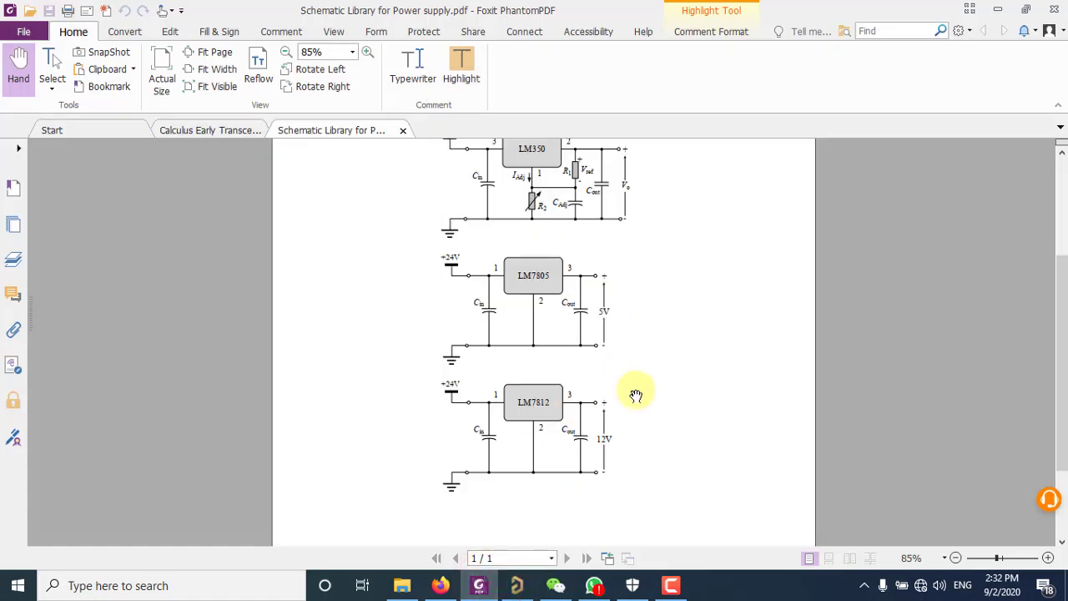
scroll(636, 396, "up", 1)
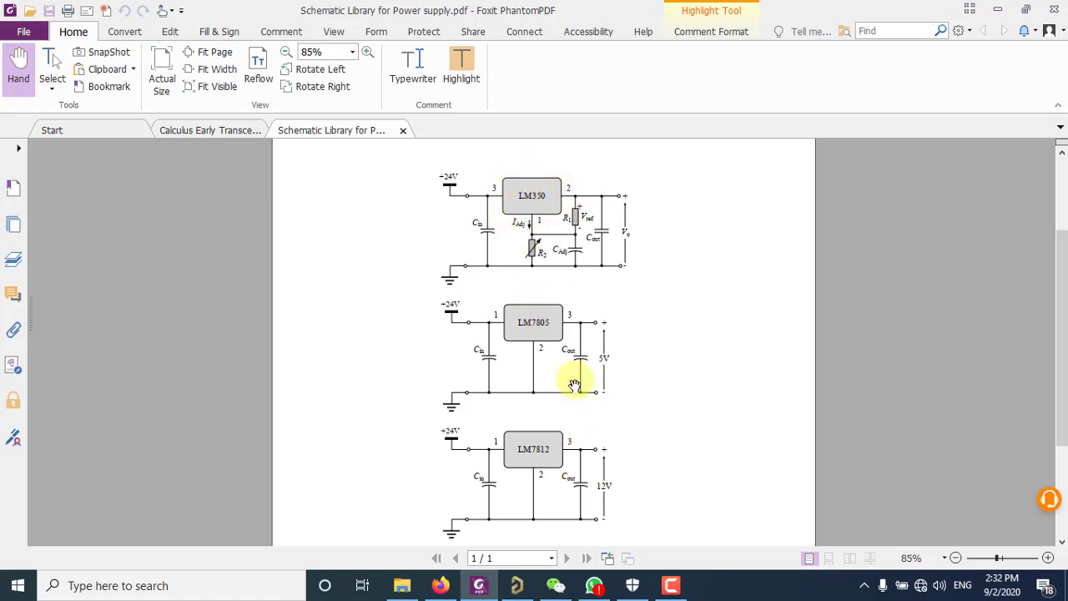
left_click(517, 586)
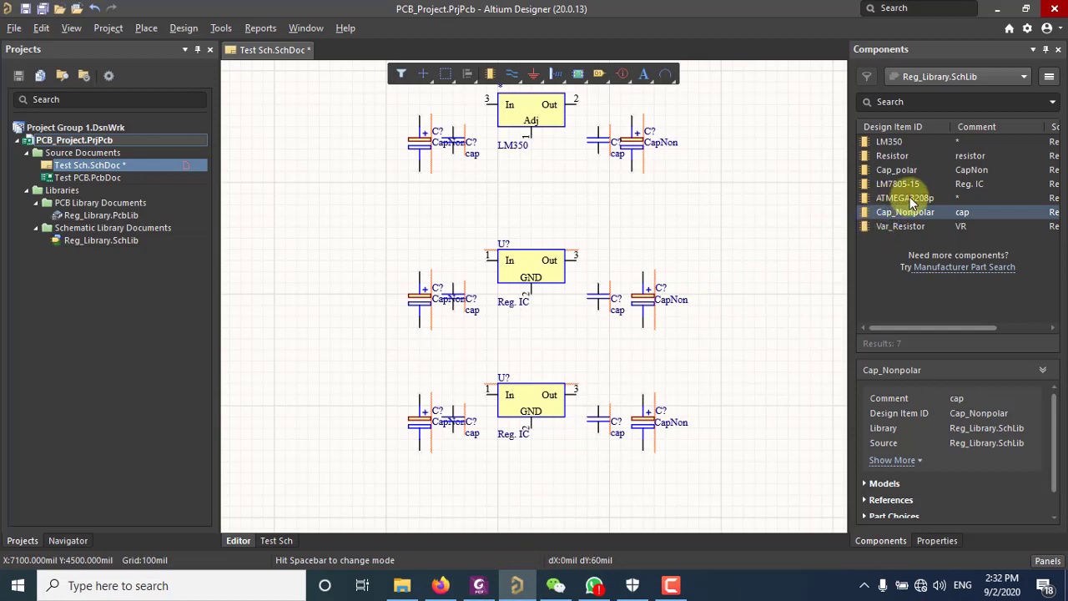
Place a Var_Resistor below the LM350's Adj pin and a Resistor below its output pin
left_click(904, 228)
left_click_drag(907, 232, 536, 185)
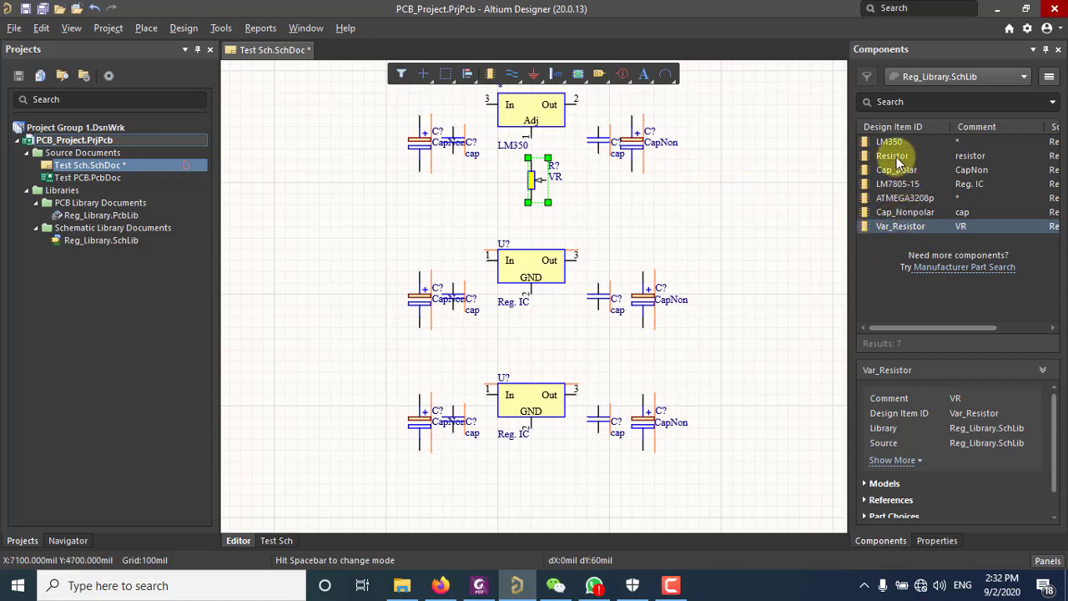
left_click_drag(897, 156, 581, 143)
left_click(668, 183)
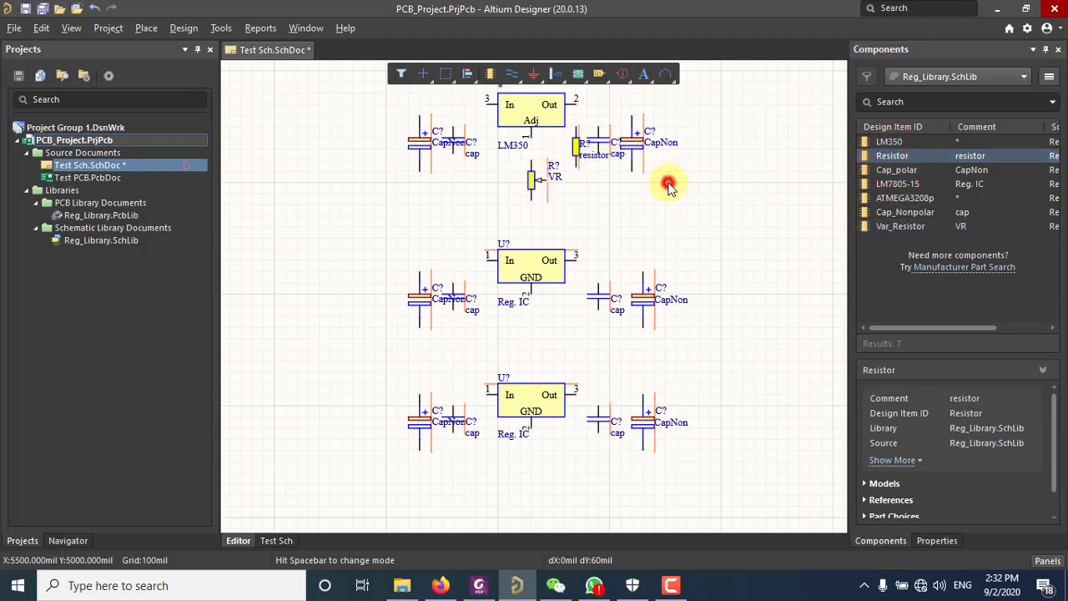
Move the LM350's two output capacitors about 200 mil outward and its fixed resistor about 100 mil in the same direction
left_click_drag(715, 179, 584, 112)
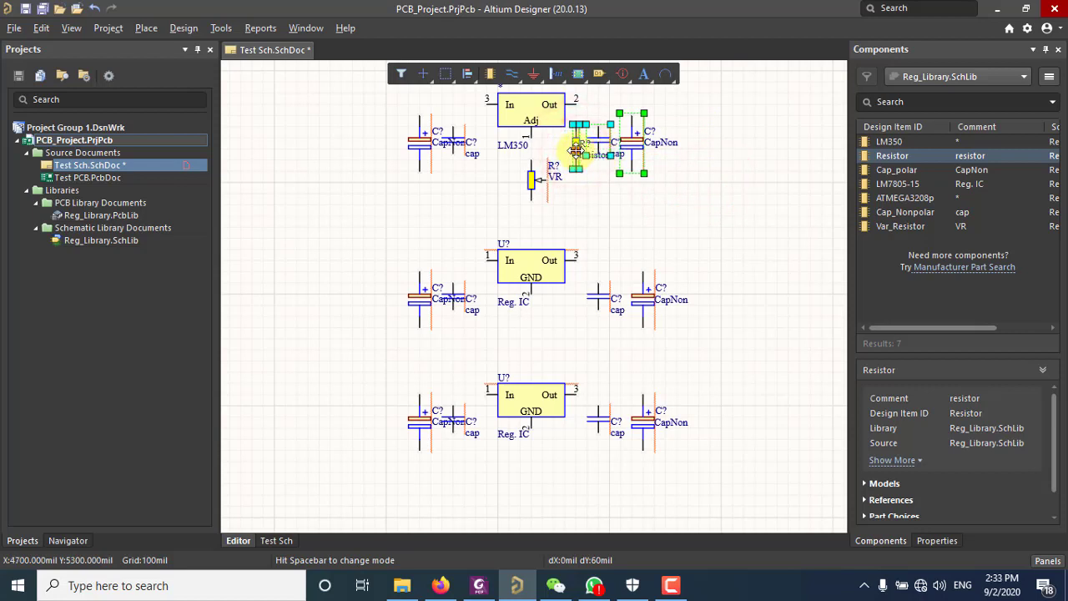
left_click(575, 150, "shift")
mouse_move(595, 139)
left_mouse_down()
mouse_move(620, 127)
mouse_move(588, 127)
mouse_move(587, 137)
left_mouse_up()
left_click(600, 179)
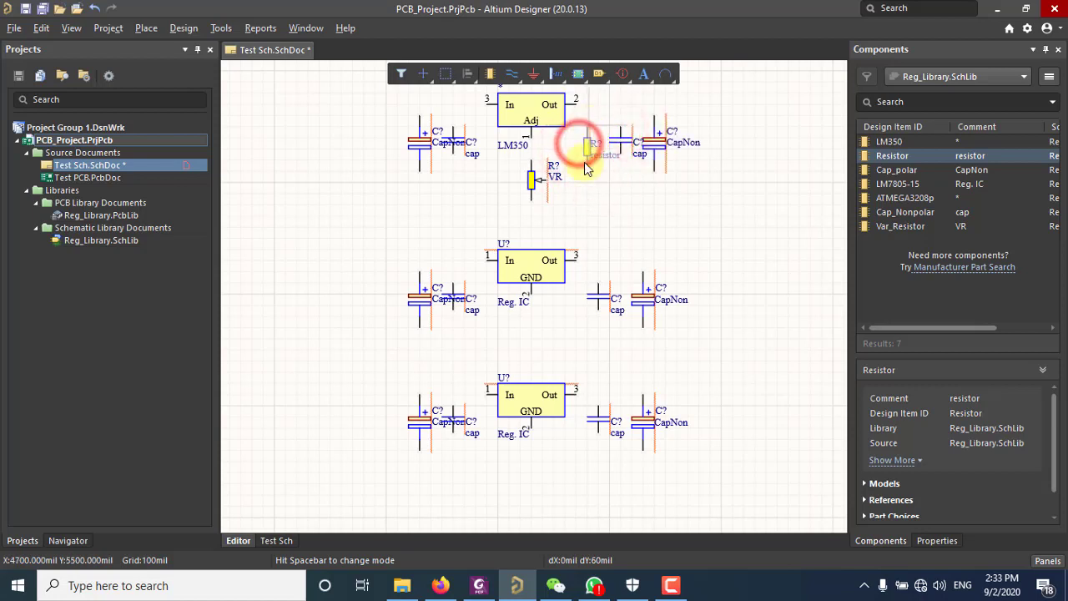
left_click(620, 167)
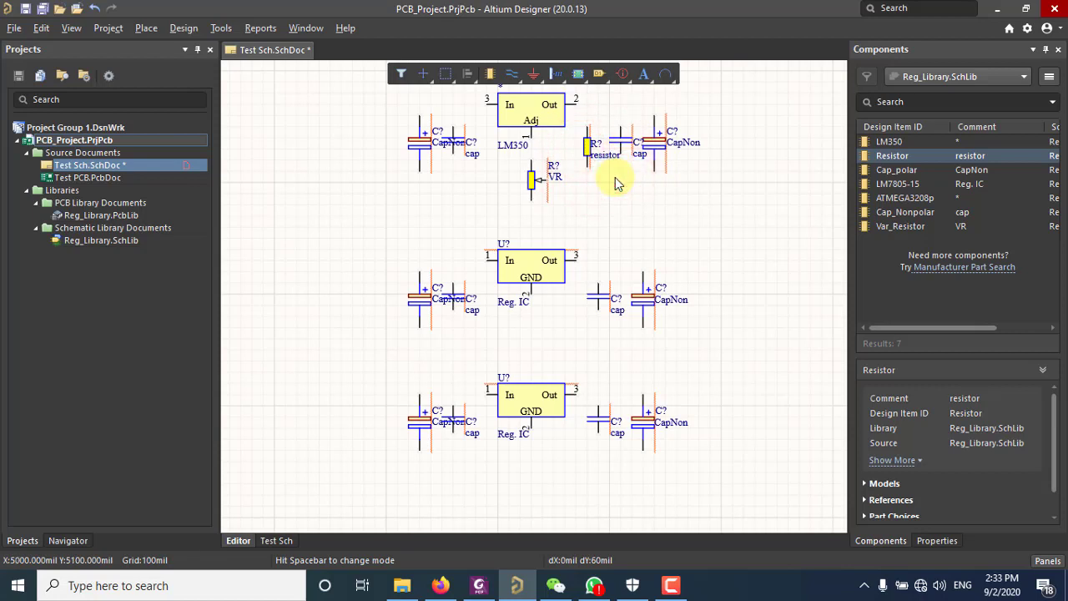
Duplicate the LM350's non-polar output capacitor and place the copy directly below the fixed resistor
left_click_drag(628, 148, 577, 215)
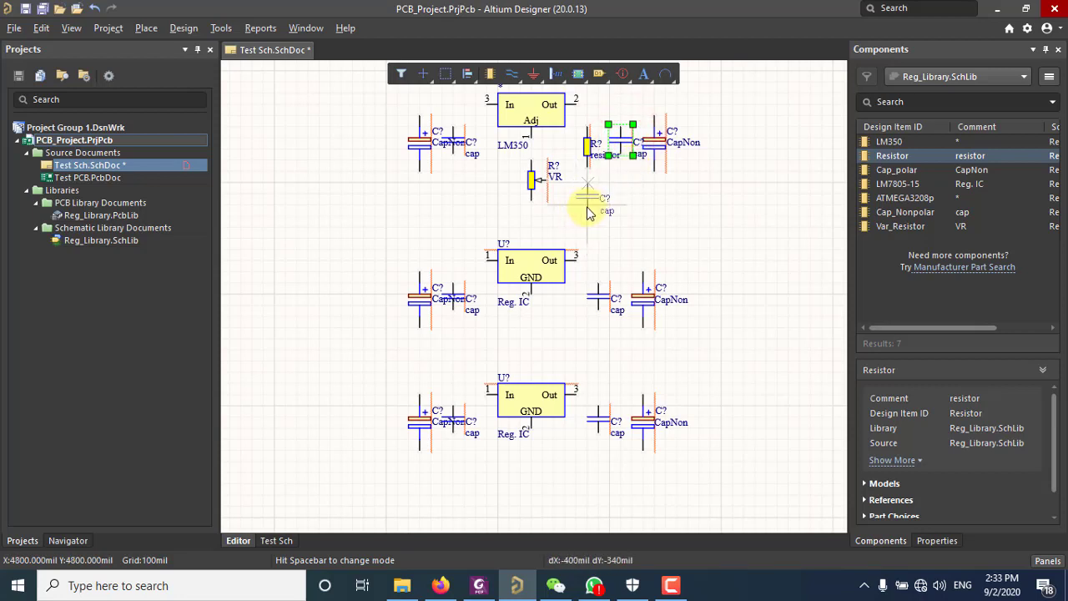
left_click_drag(586, 216, 587, 215)
left_click(663, 208)
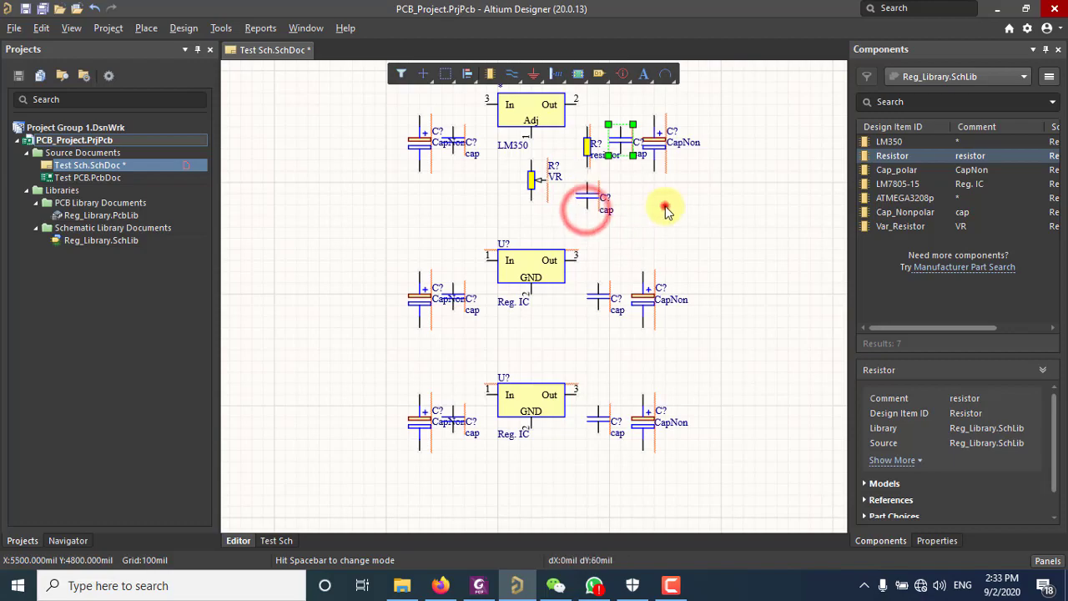
Check the LM350 reference circuit in Foxit PhantomPDF, and move the variable resistor down about 100 mil in the Altium Designer schematic
left_click(474, 593)
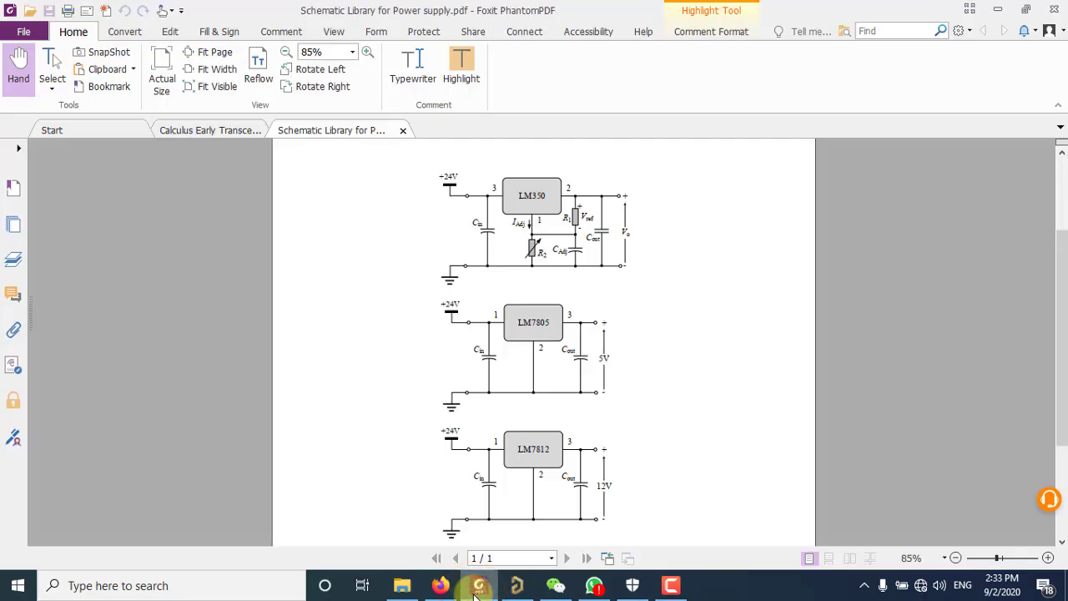
left_click(475, 593)
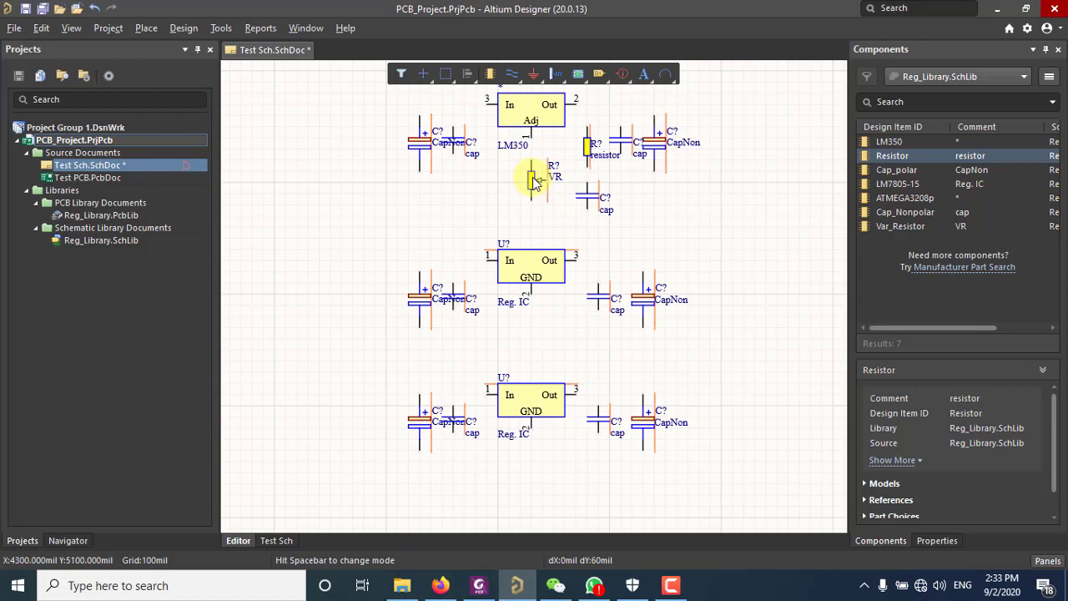
left_click_drag(534, 184, 589, 194)
left_click(682, 194)
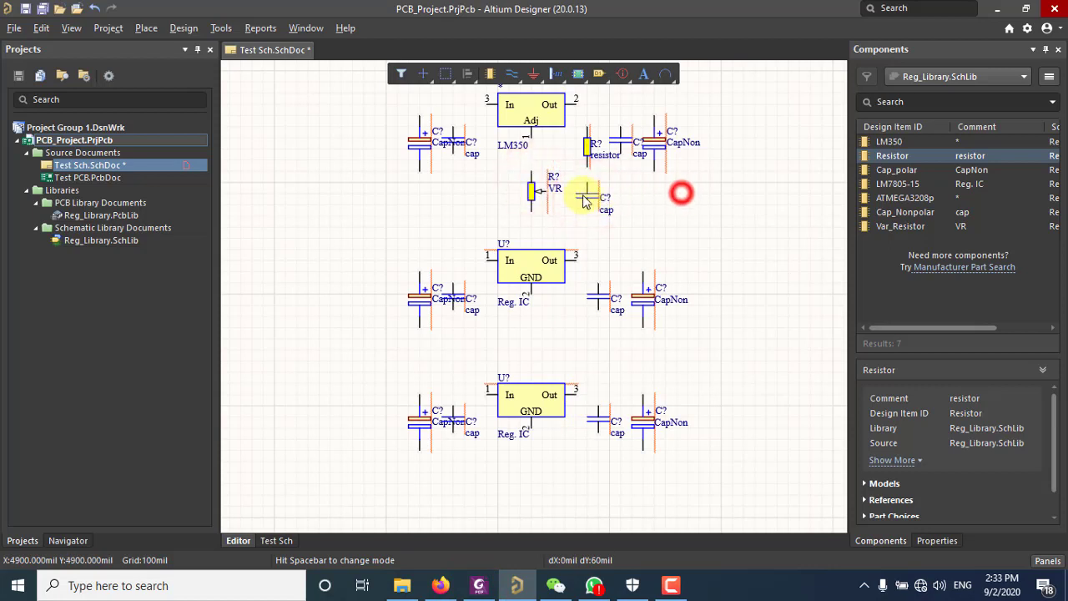
Examine the arrangement and designators of the parts placed around the three regulators
scroll(549, 221, "up", 1)
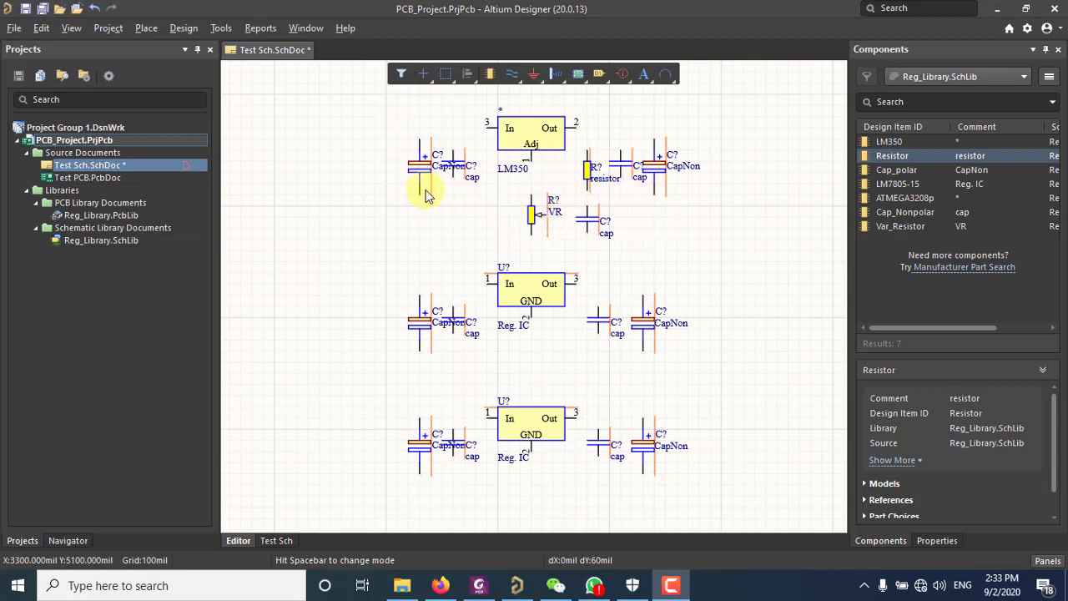
scroll(426, 194, "up", 1)
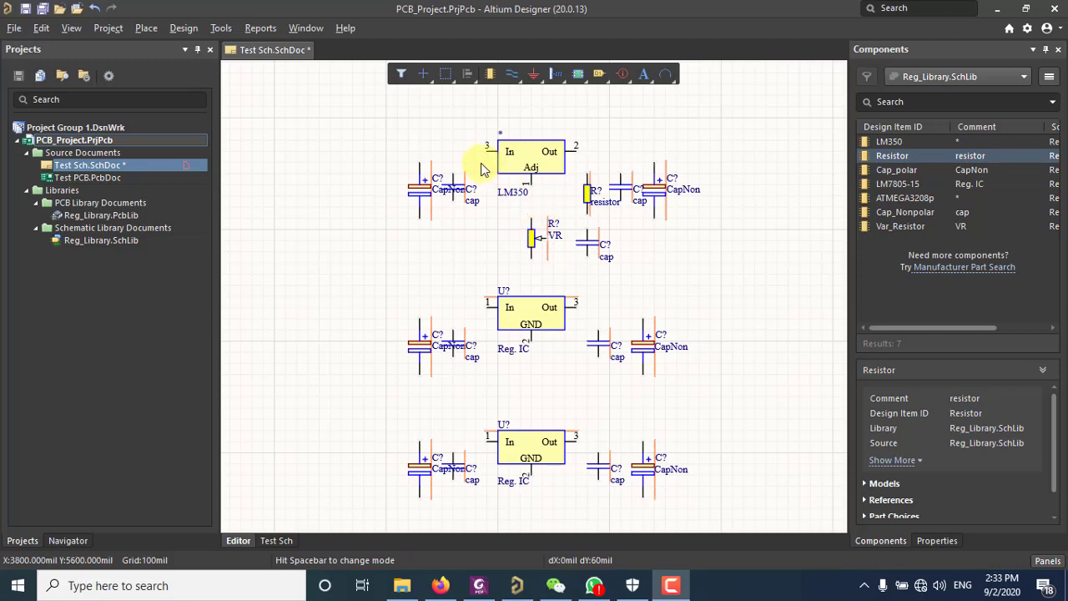
scroll(442, 204, "up", 3, "ctrl")
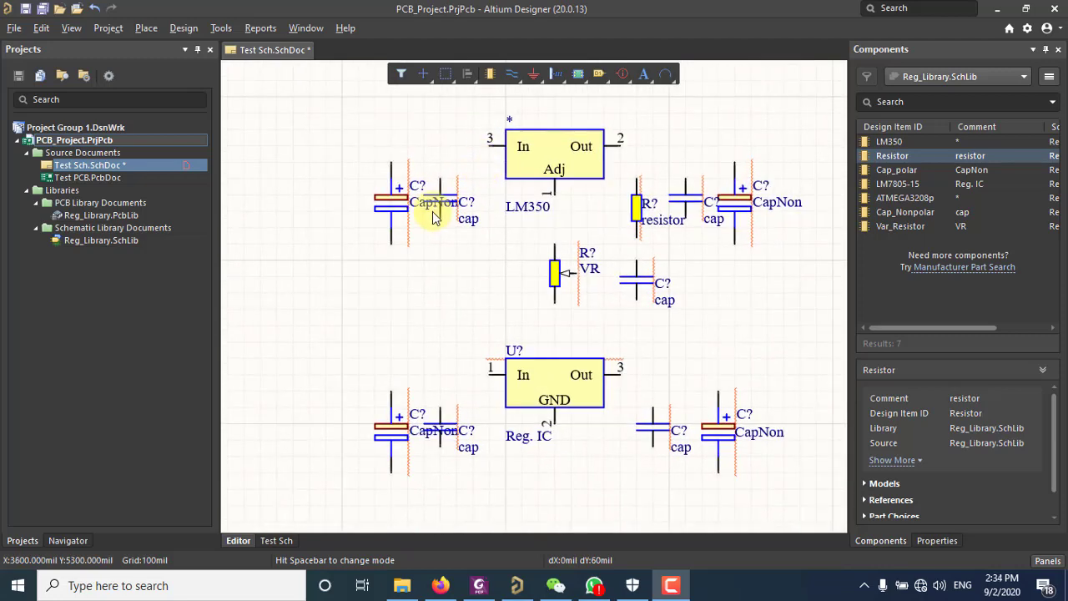
left_click(389, 201)
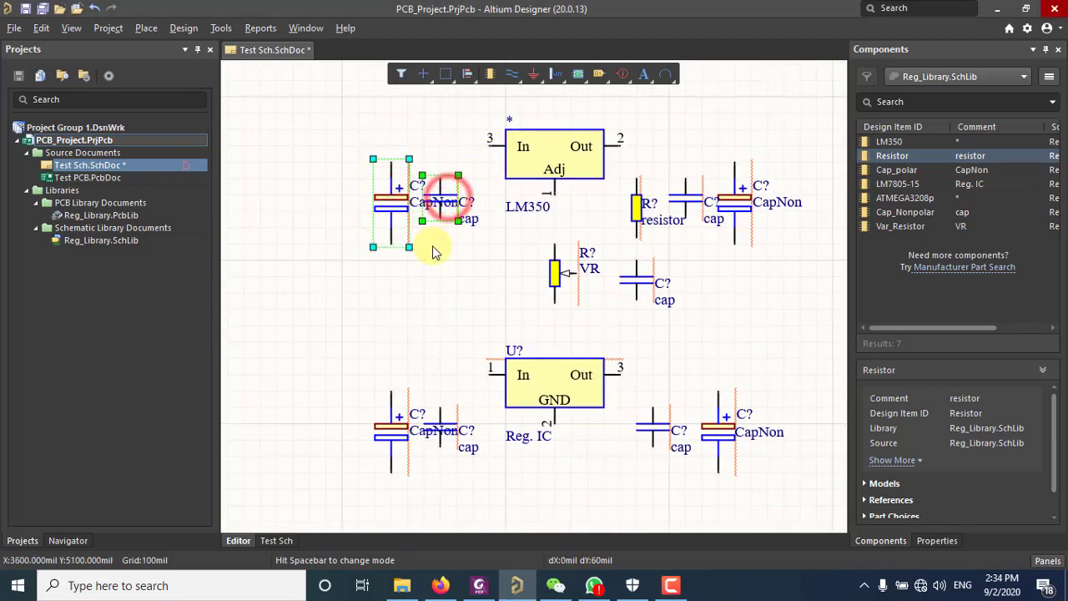
left_click(290, 247)
scroll(429, 220, "down", 3, "ctrl")
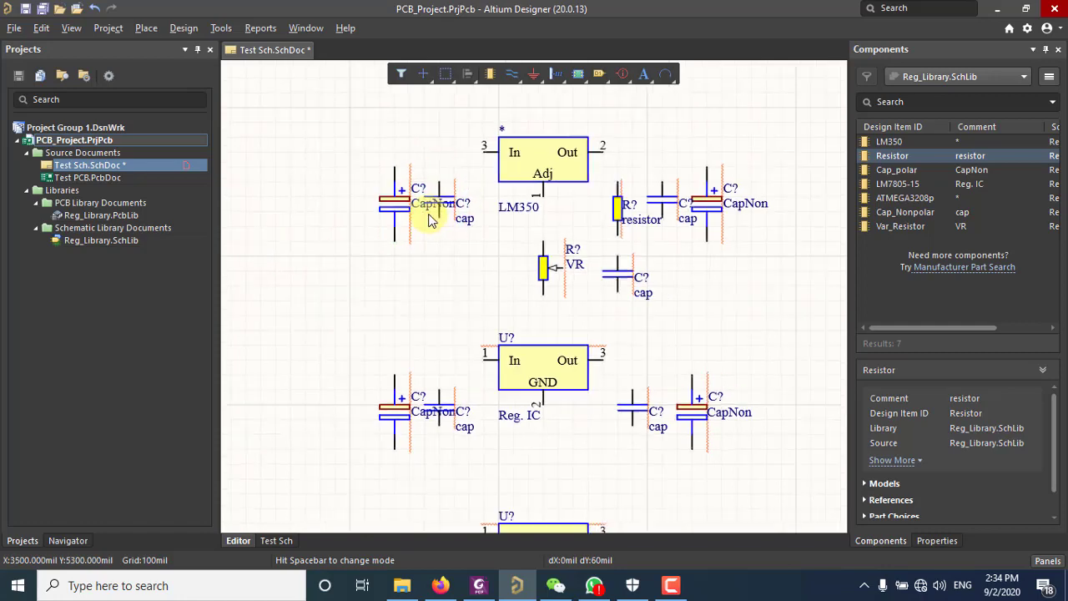
scroll(430, 220, "down", 2, "ctrl")
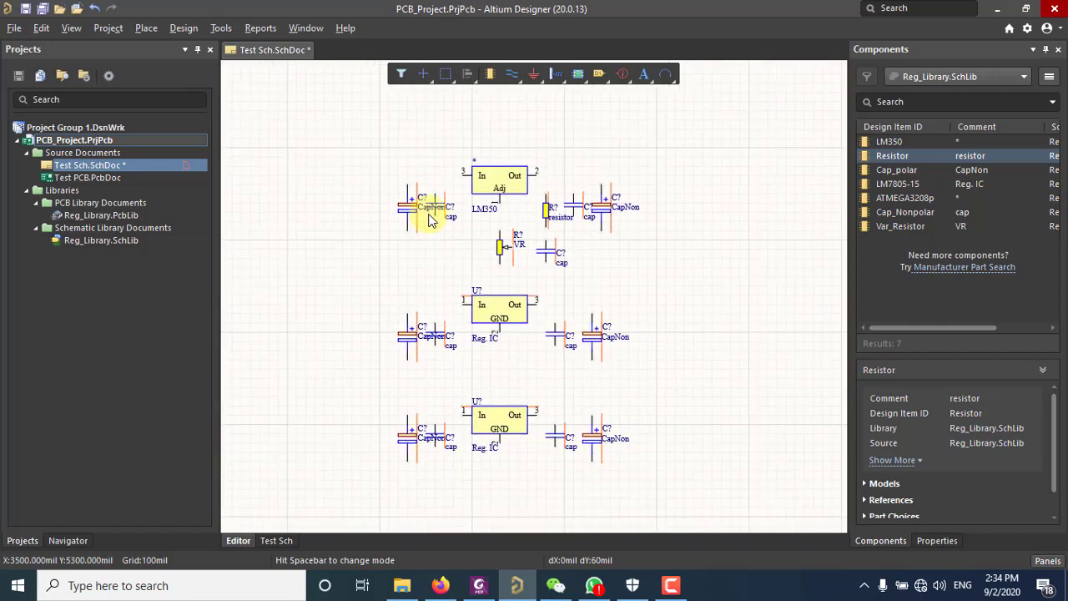
right_click_drag(429, 220, 458, 258)
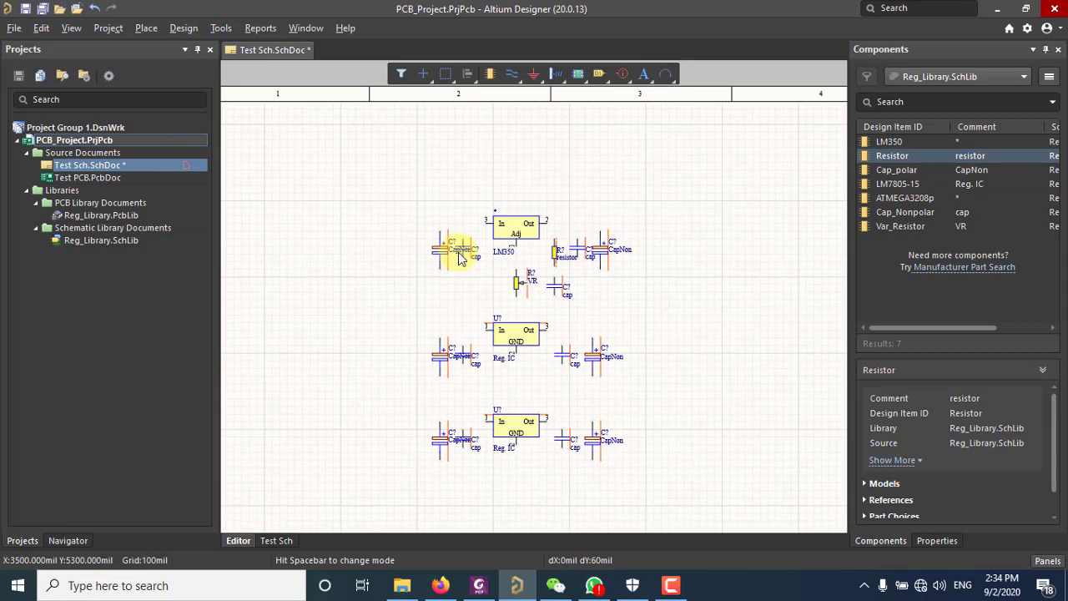
scroll(459, 254, "down", 2, "ctrl")
scroll(497, 336, "up", 3, "ctrl")
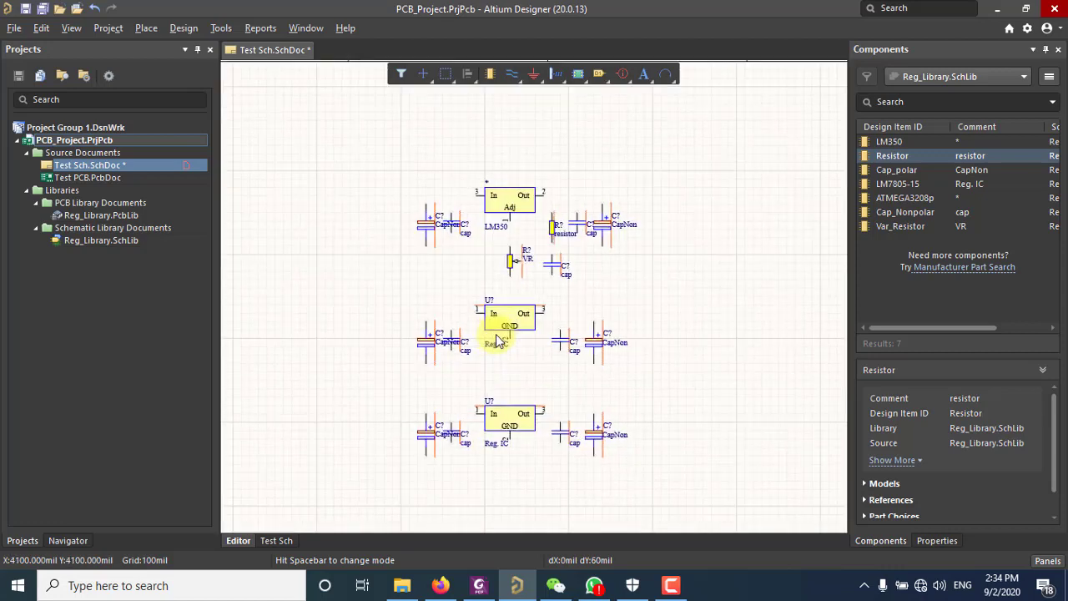
scroll(496, 340, "up", 2, "ctrl")
right_click_drag(500, 319, 499, 300)
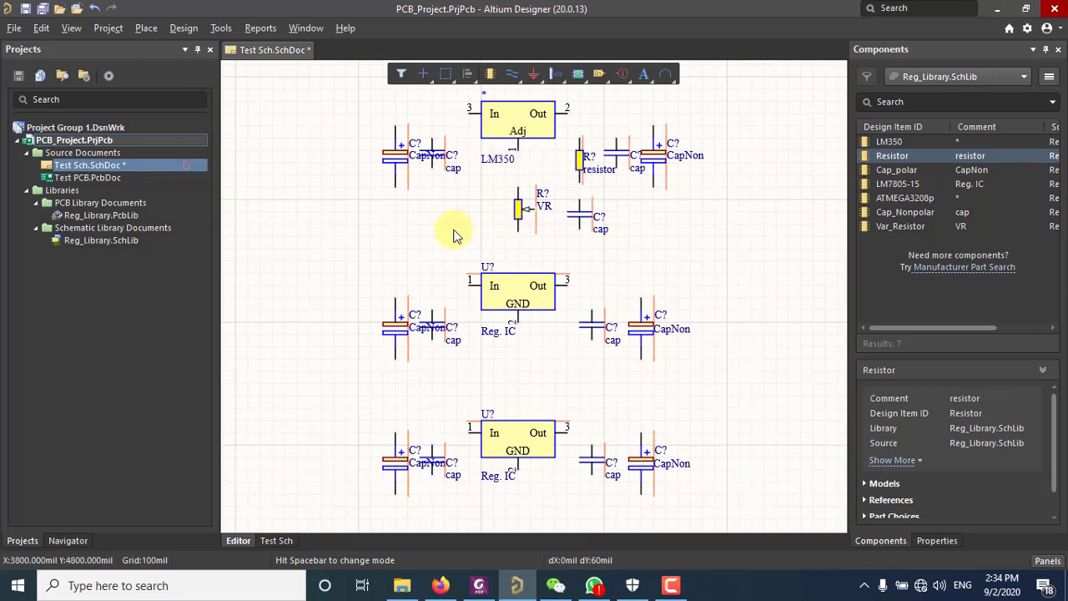
right_click_drag(439, 226, 439, 253)
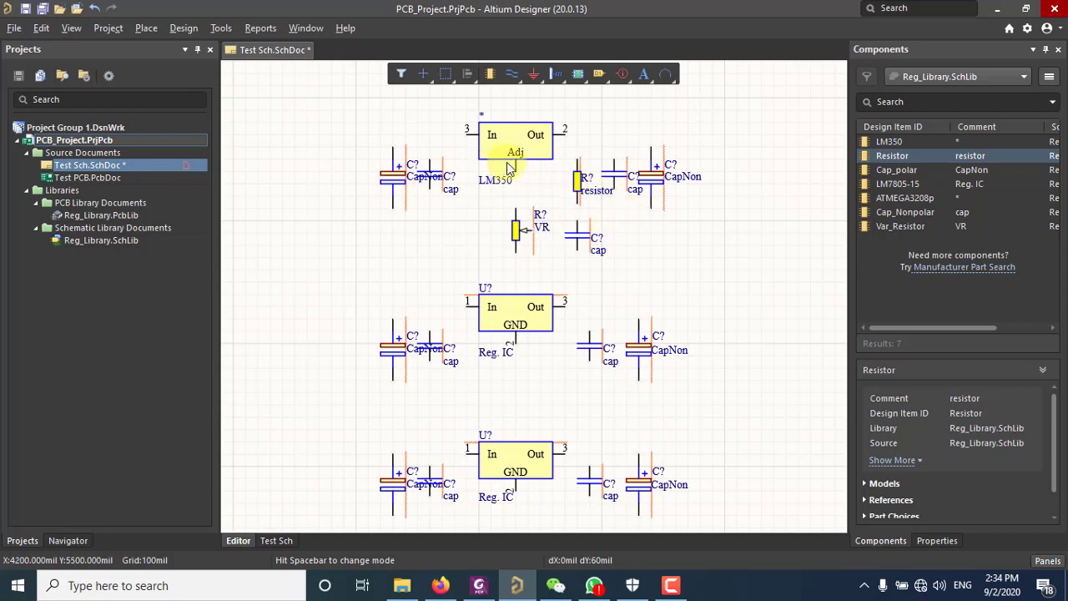
Set the designator of the LM350's polarized input capacitor to CA1
left_click(392, 177)
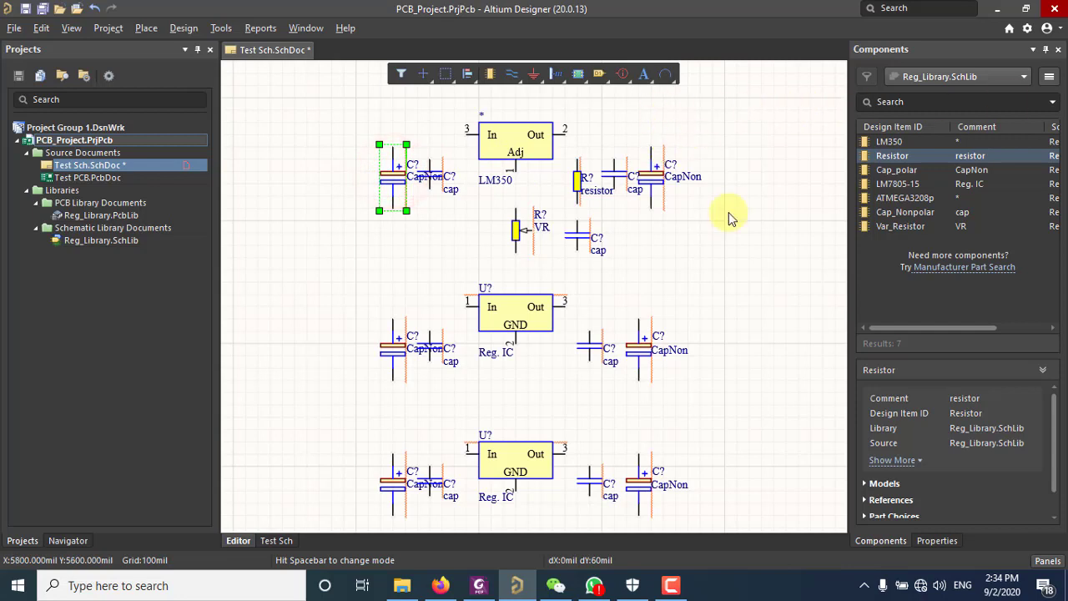
left_click(934, 540)
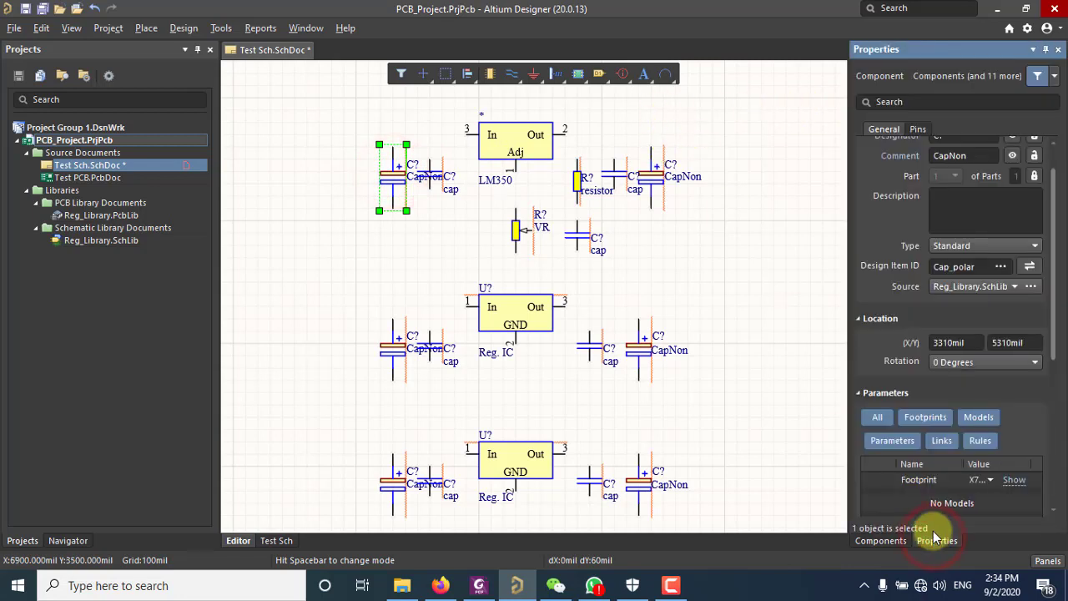
scroll(945, 359, "up", 1)
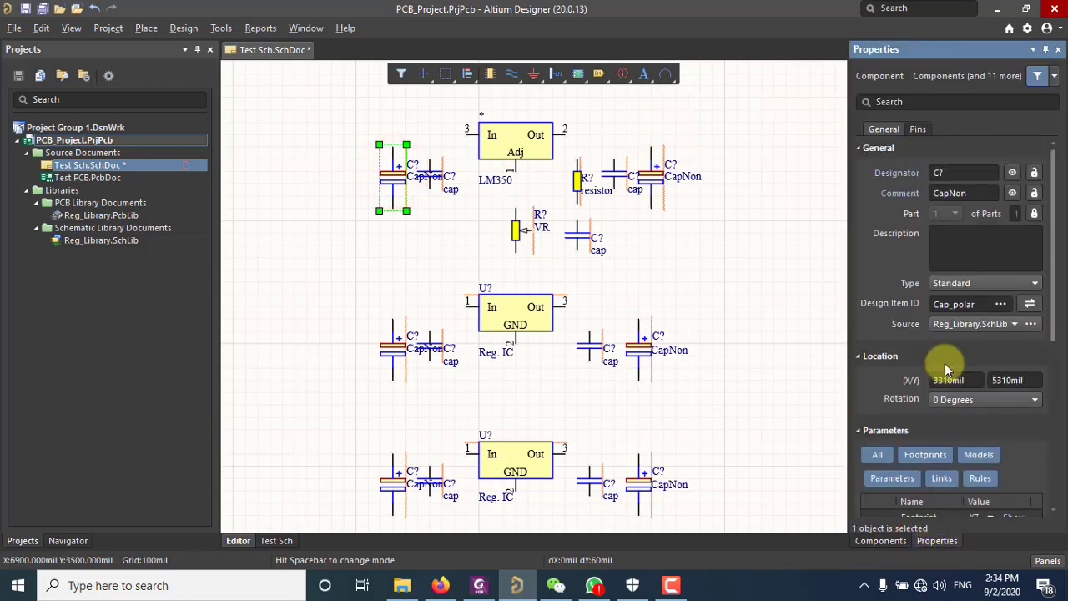
left_click(970, 173)
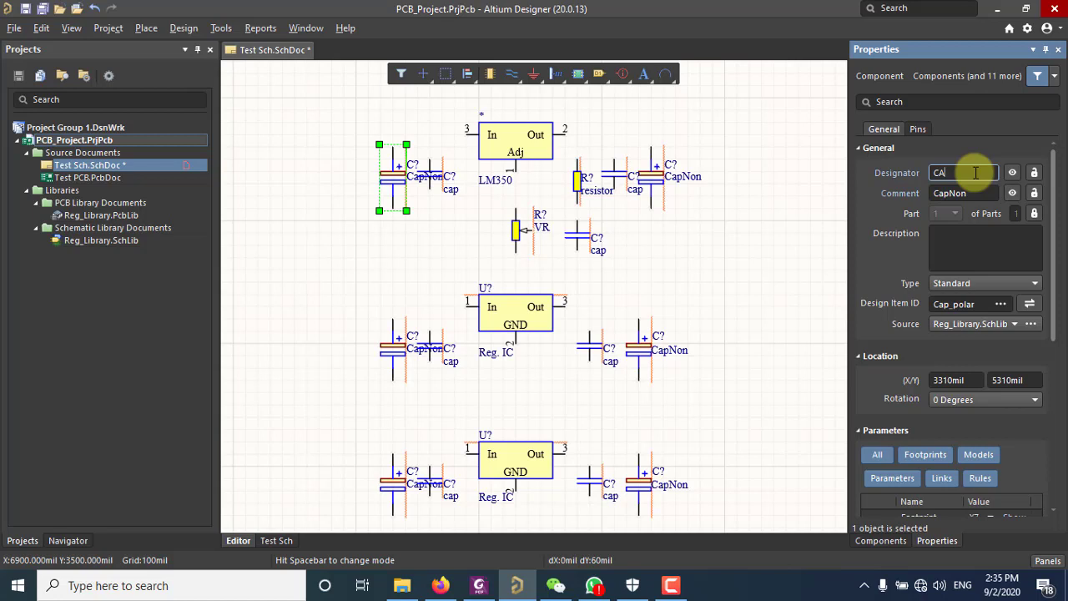
key("Return")
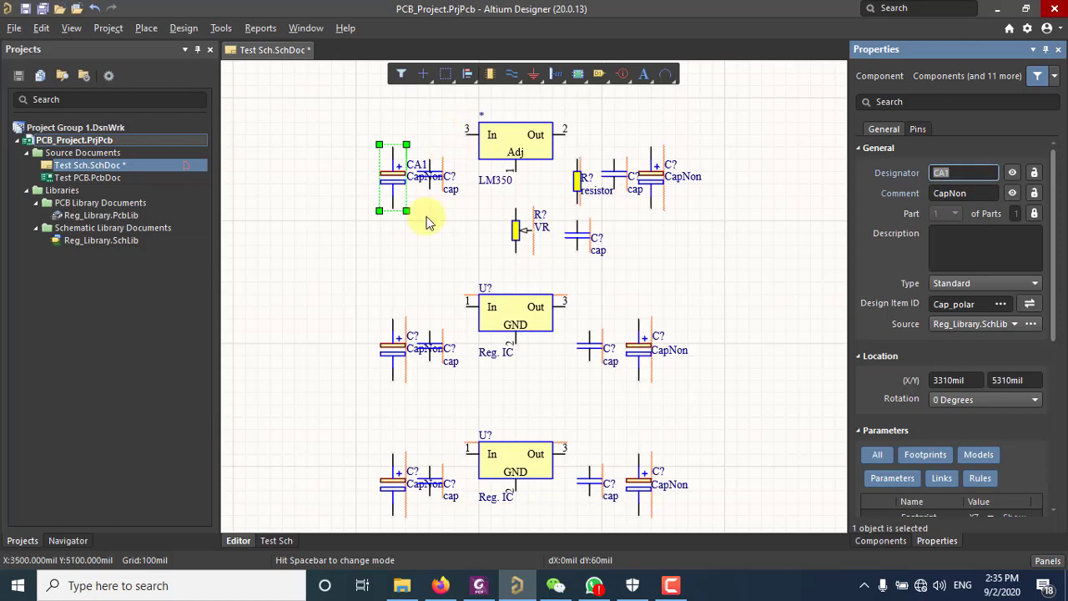
left_click(417, 164)
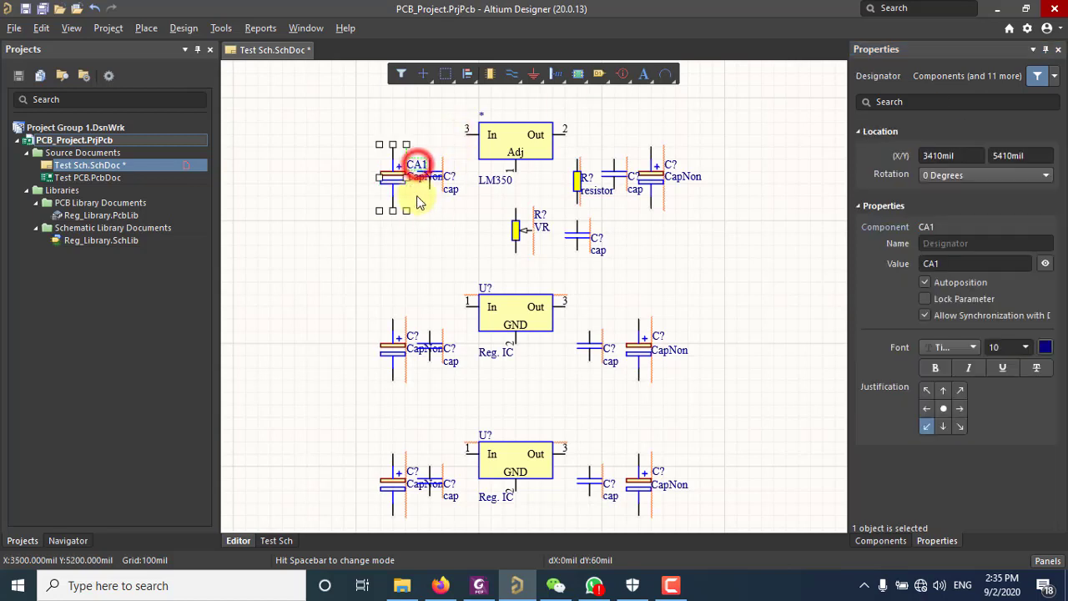
left_click(429, 214)
Move the CA1 designator and its CapNon comment to the left side of the LM350's polarized input capacitor, one above the other
left_click(385, 177)
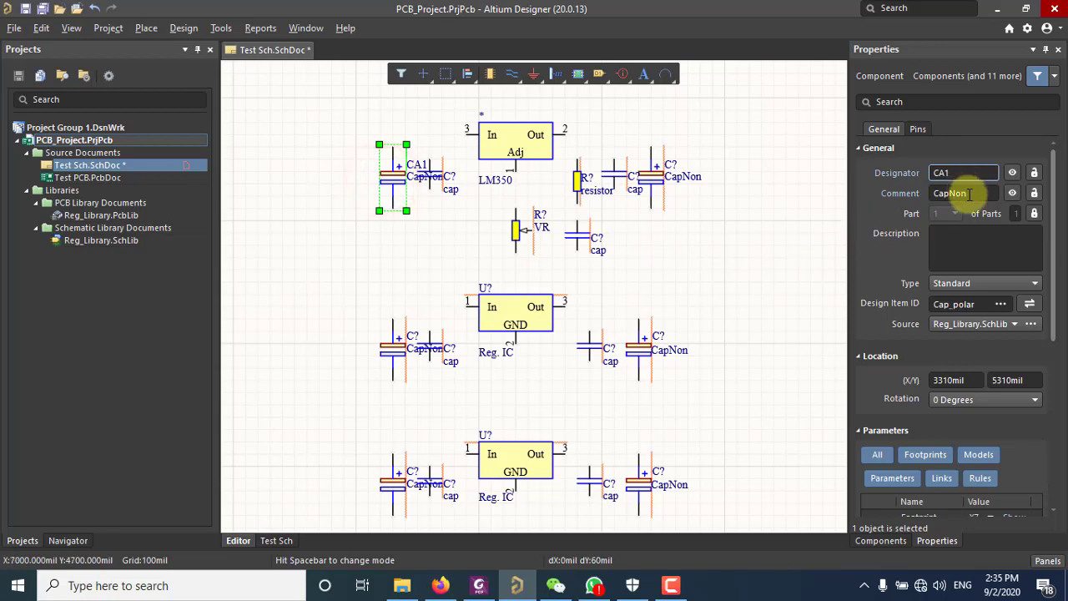
left_click(969, 194)
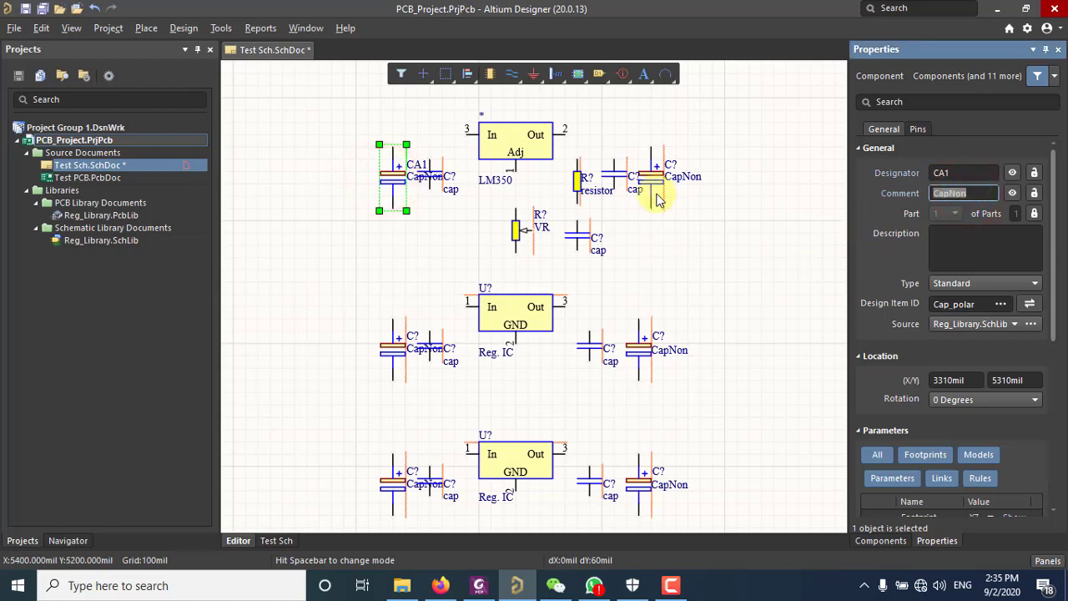
mouse_move(657, 199)
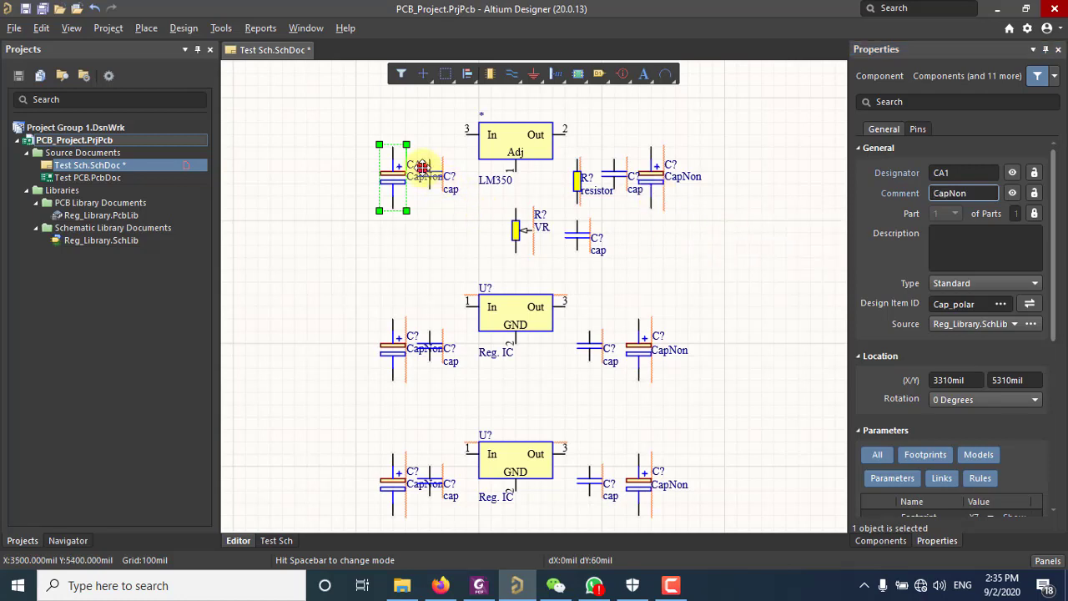
left_click(414, 166)
left_click_drag(414, 165, 351, 175)
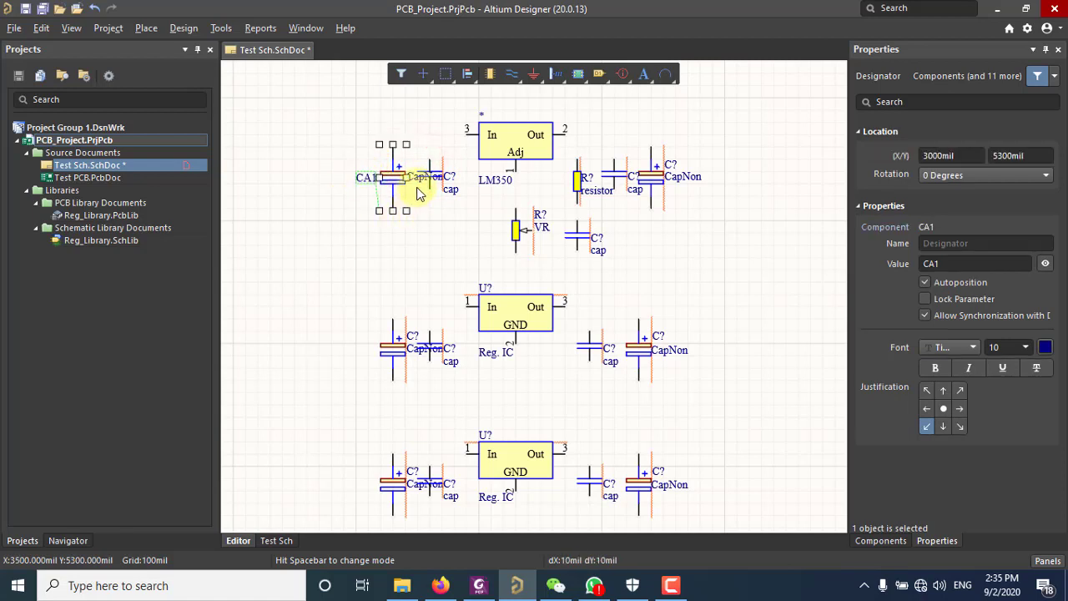
left_click_drag(417, 182, 353, 203)
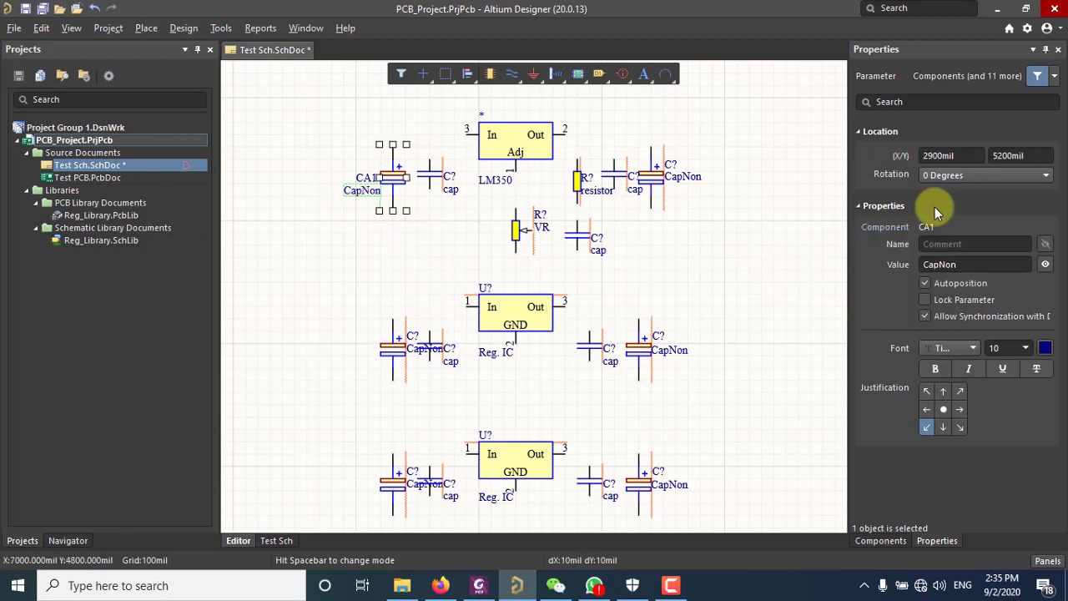
left_click(443, 224)
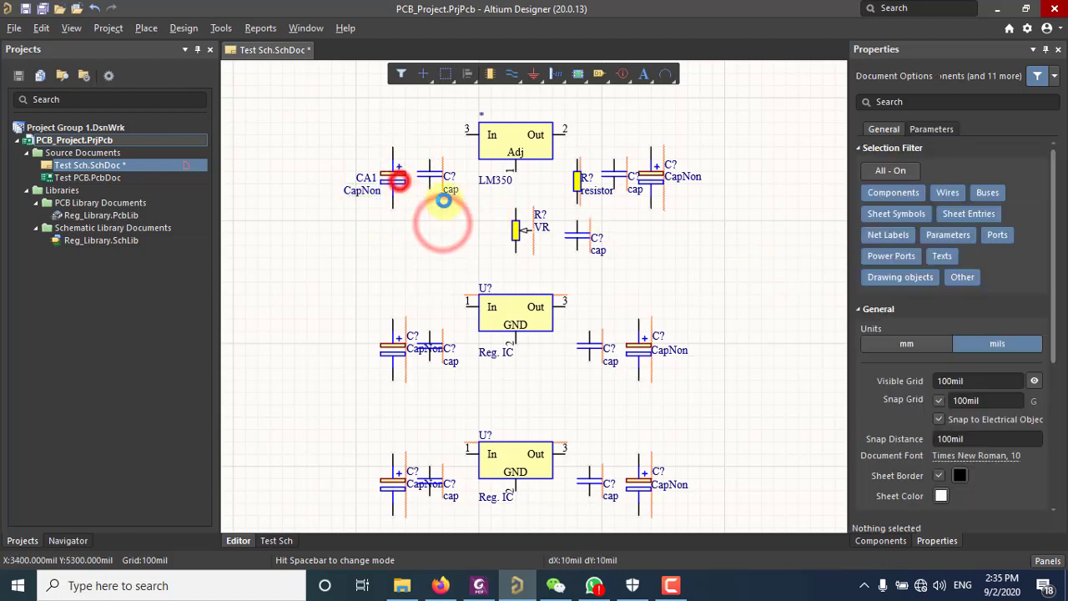
Set the comment of capacitor CA1 to 10uF and align that text beneath the CA1 designator
left_click(397, 177)
double_click(966, 193)
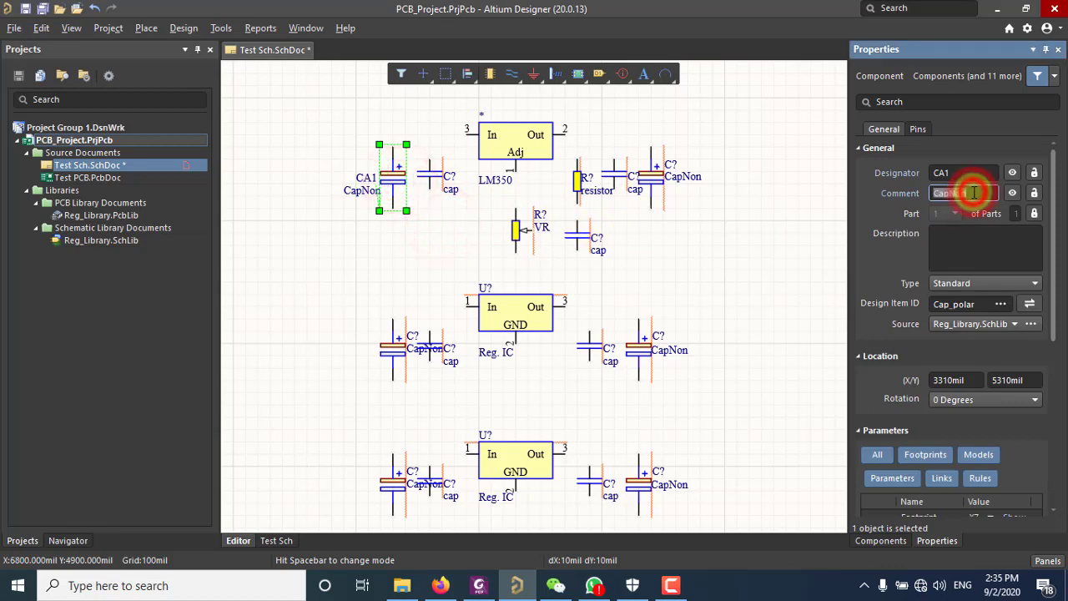
type("10uF")
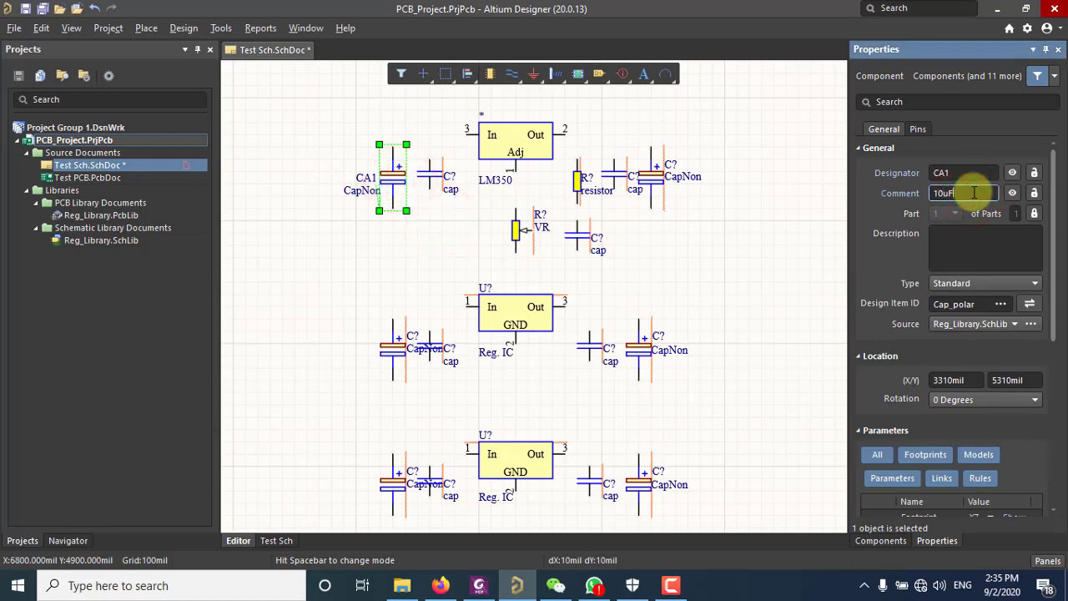
key("Return")
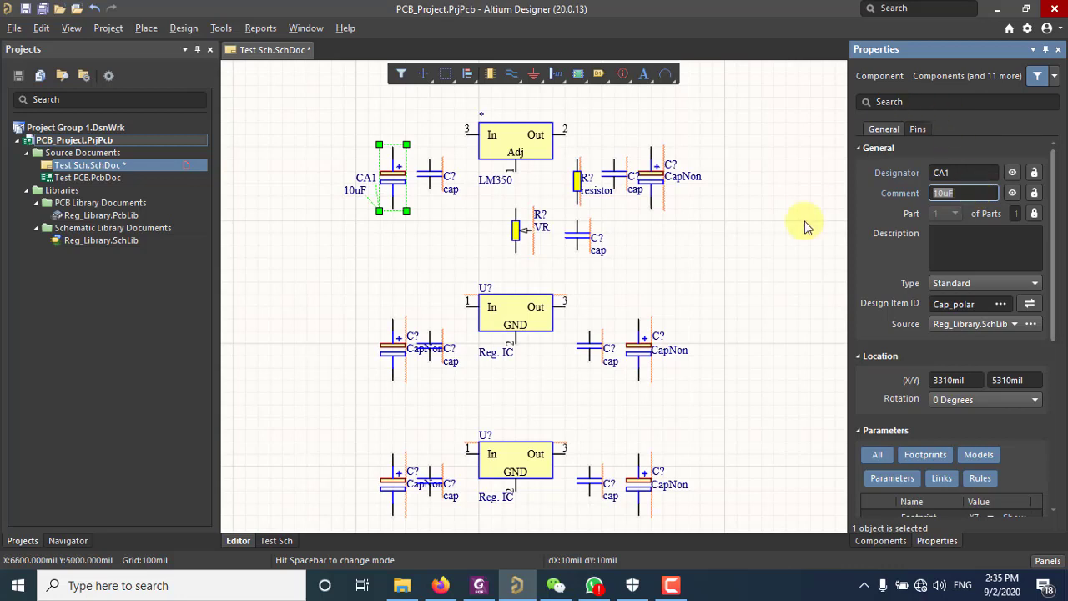
left_click(437, 204)
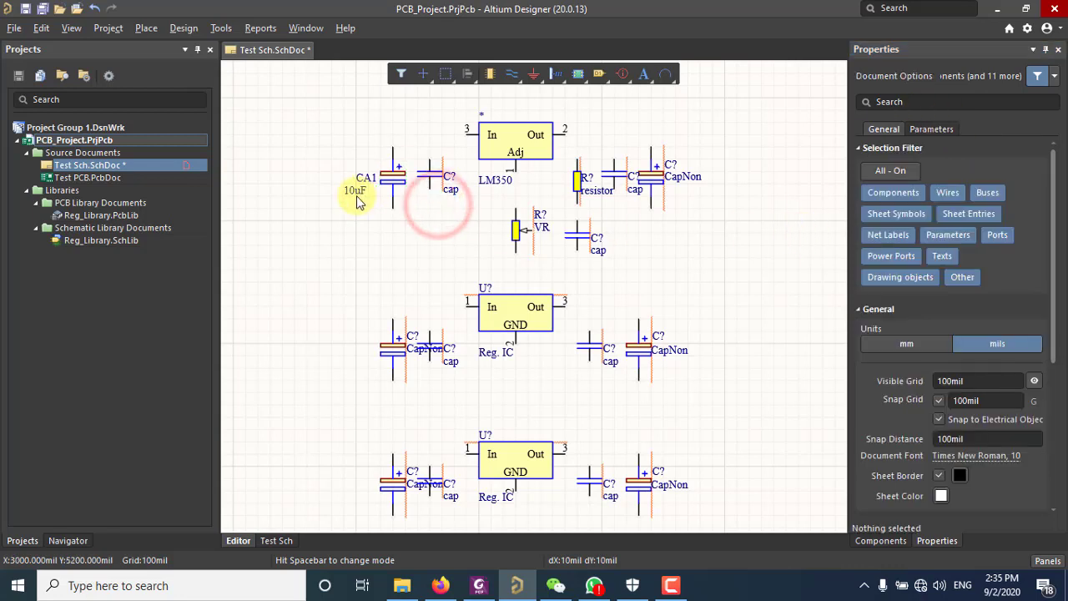
left_click_drag(358, 191, 370, 191)
Give the LM350's non-polar input capacitor the designator CA2 and the comment 1uF
left_click(430, 178)
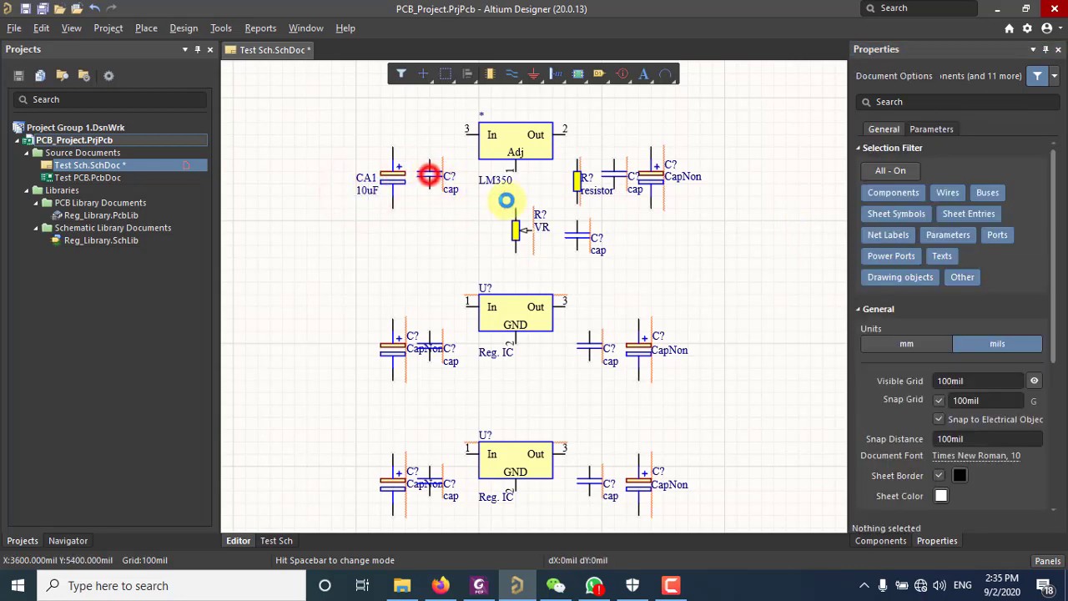
left_click(971, 174)
left_click(972, 175)
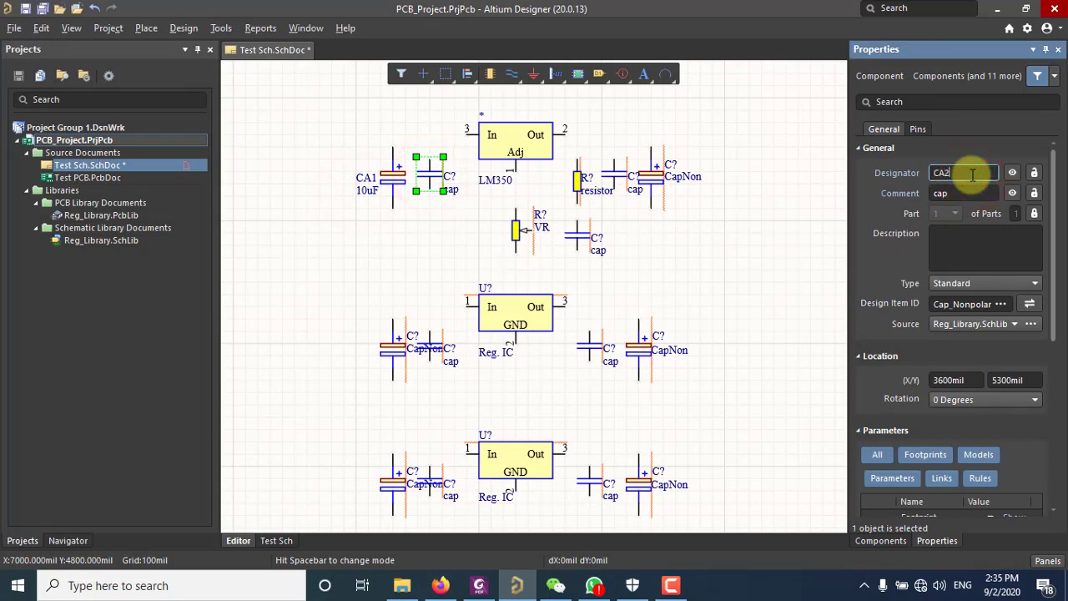
type("A2")
key("Return")
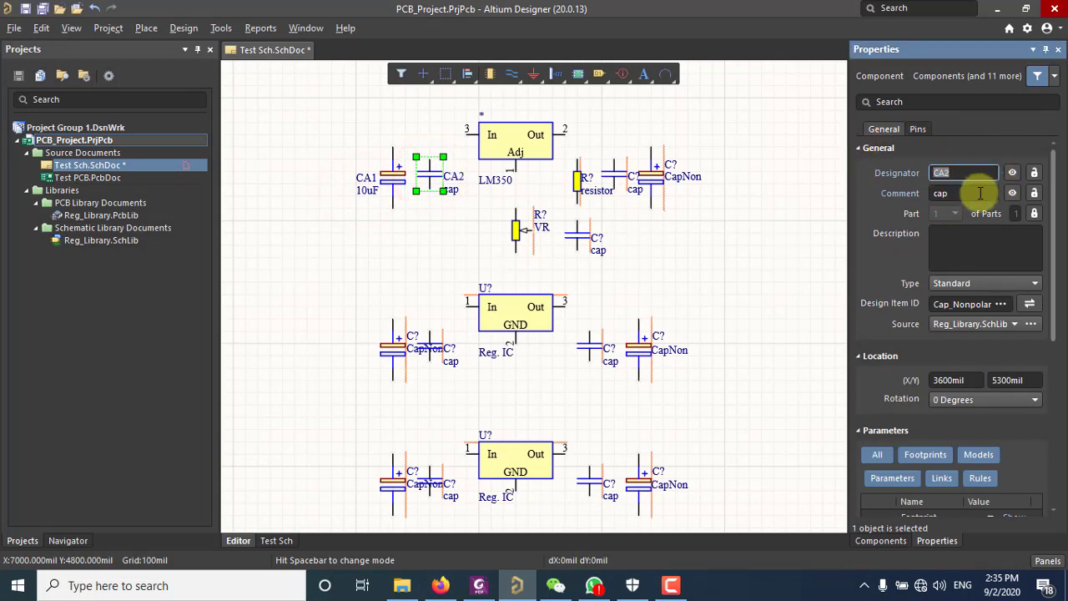
left_click(980, 193)
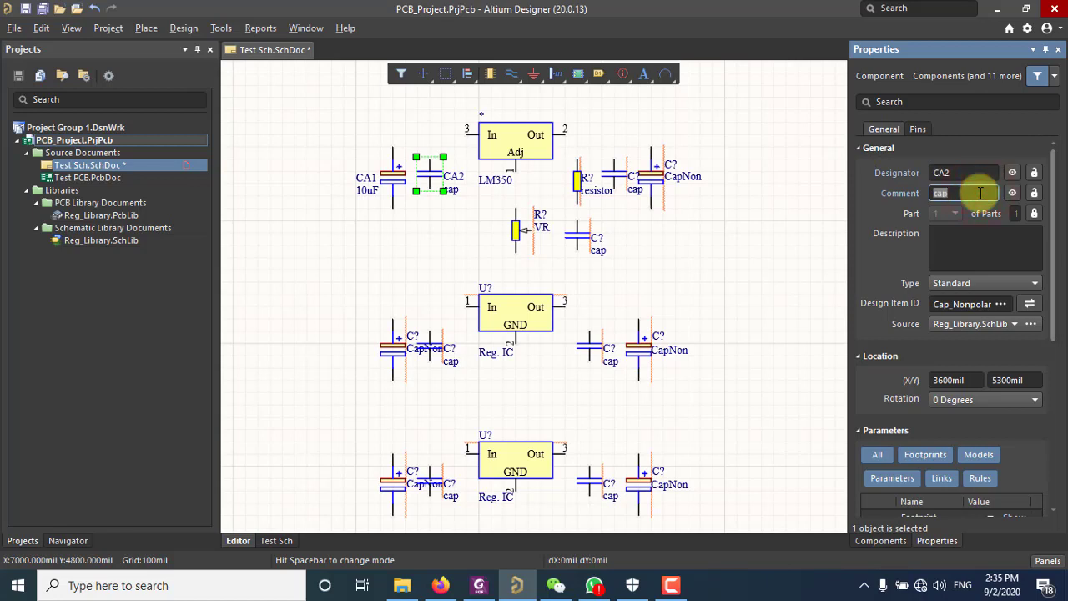
type("1uF")
key("Return")
left_click(329, 245)
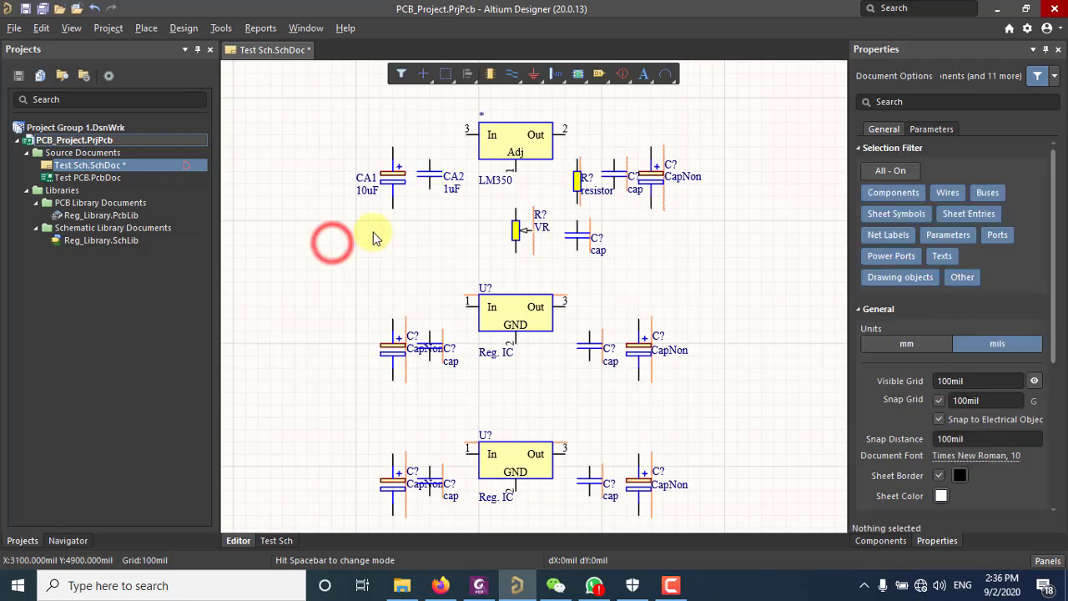
Give the LM350's non-polar output capacitor beside the fixed resistor the designator CA3 and the comment 1uF
left_click(616, 174)
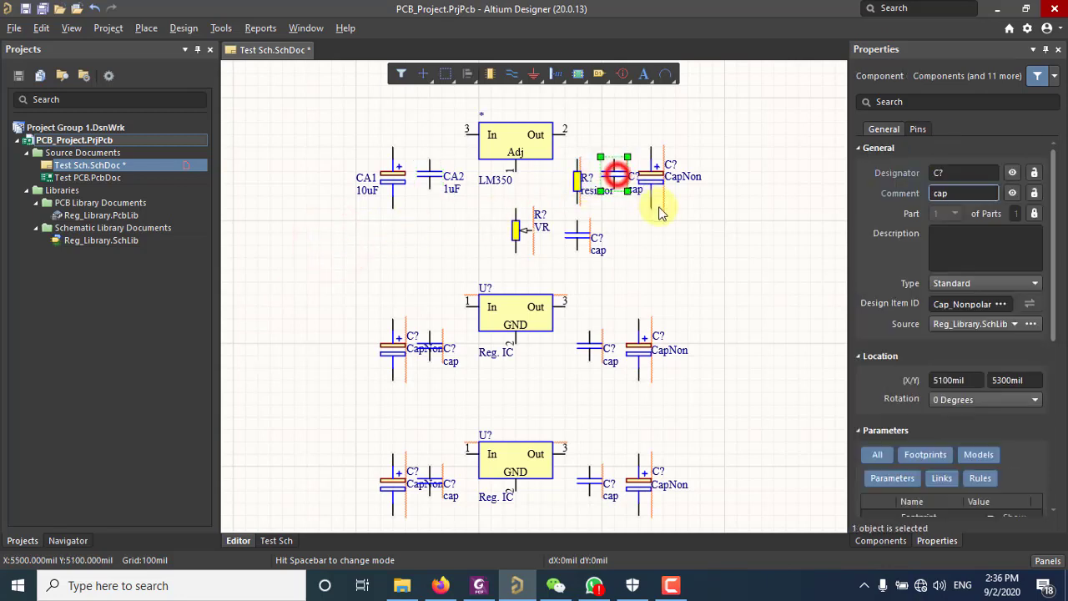
left_click(945, 172)
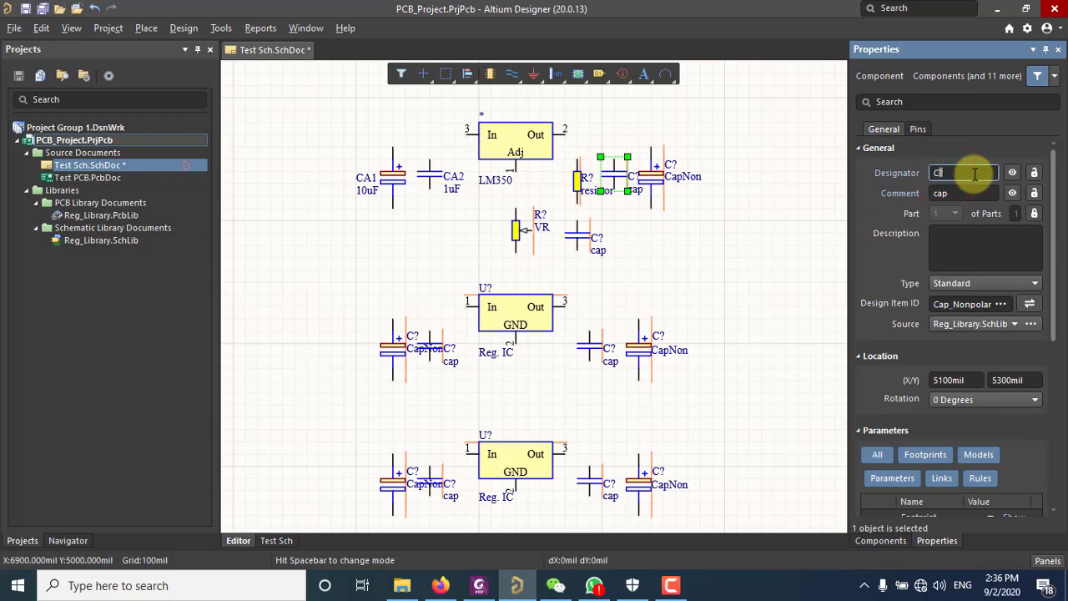
key("Return")
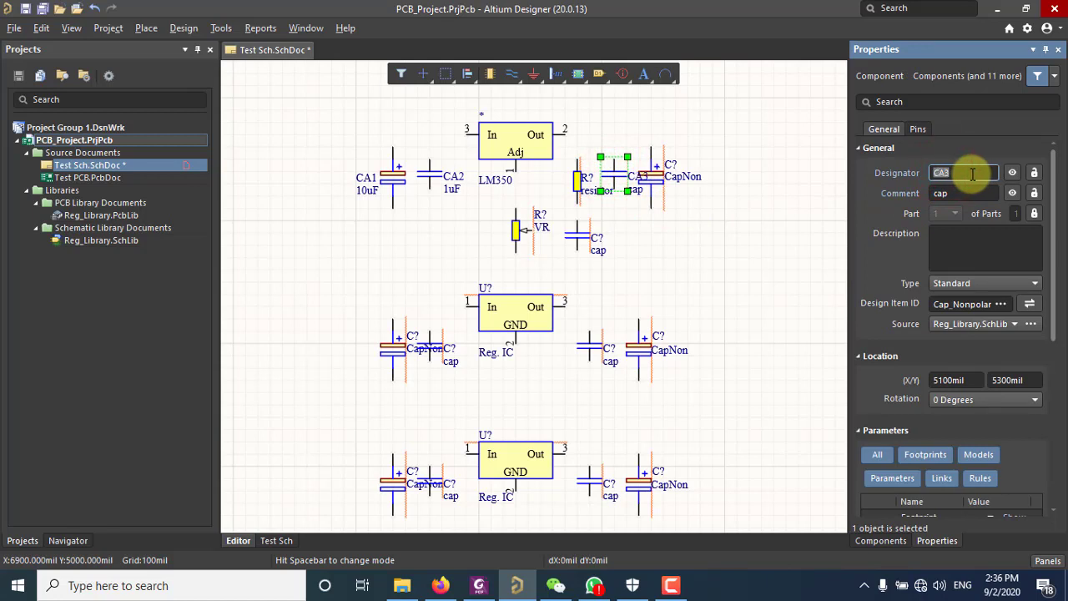
left_click(961, 193)
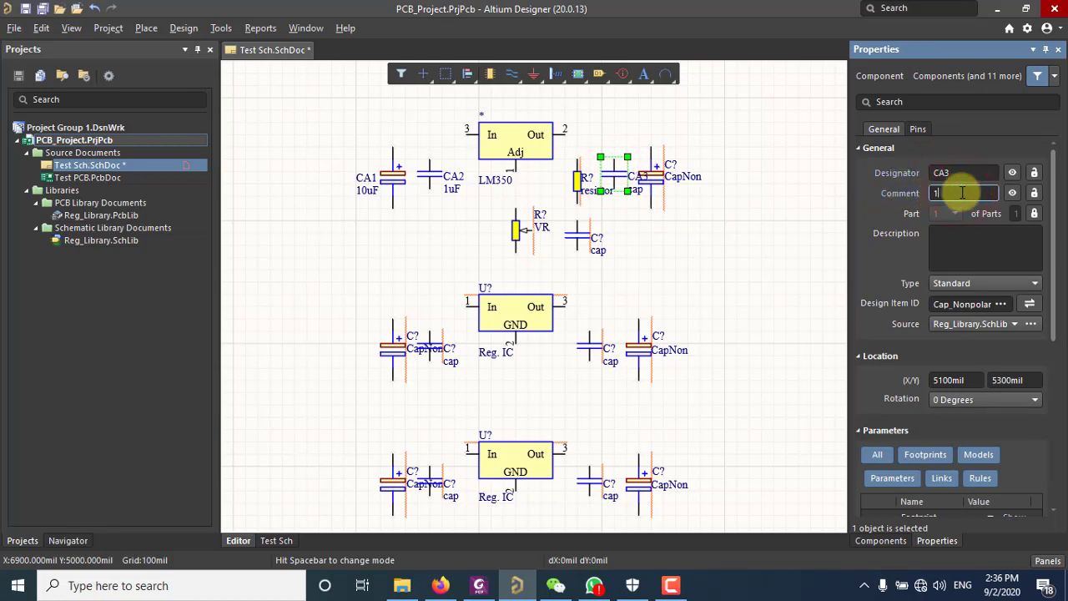
key("Return")
Give the LM350's polarized output capacitor the designator CA4 and the comment 10uF
left_click(659, 178)
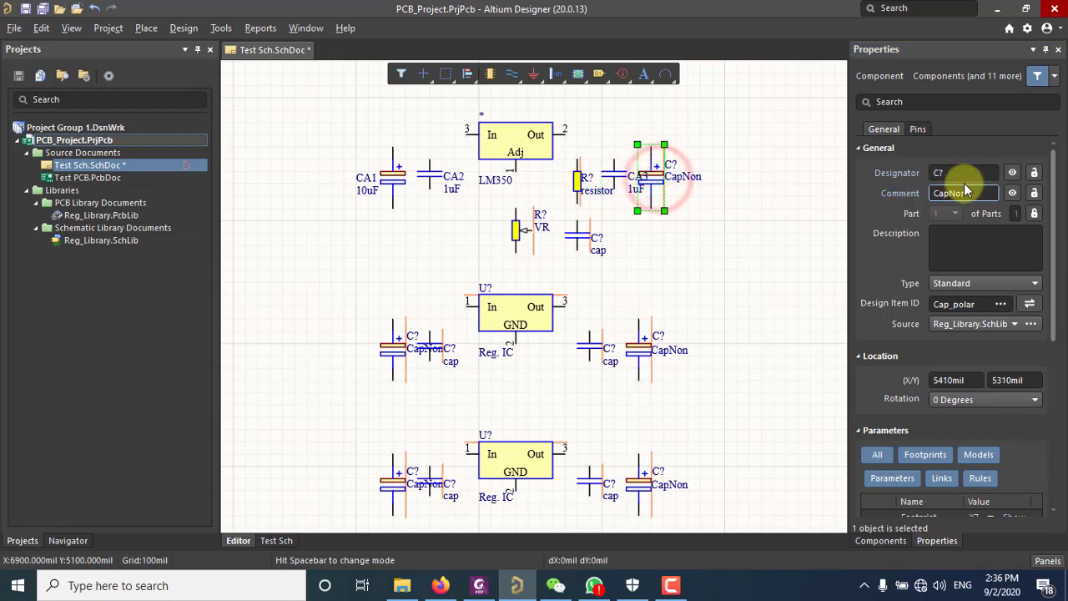
left_click(961, 172)
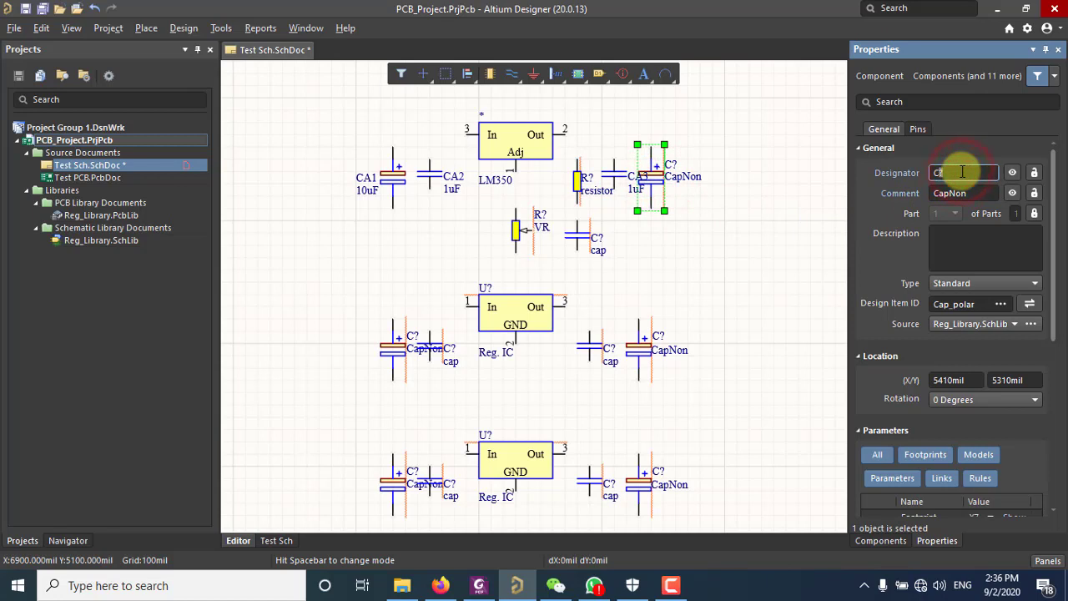
key("Return")
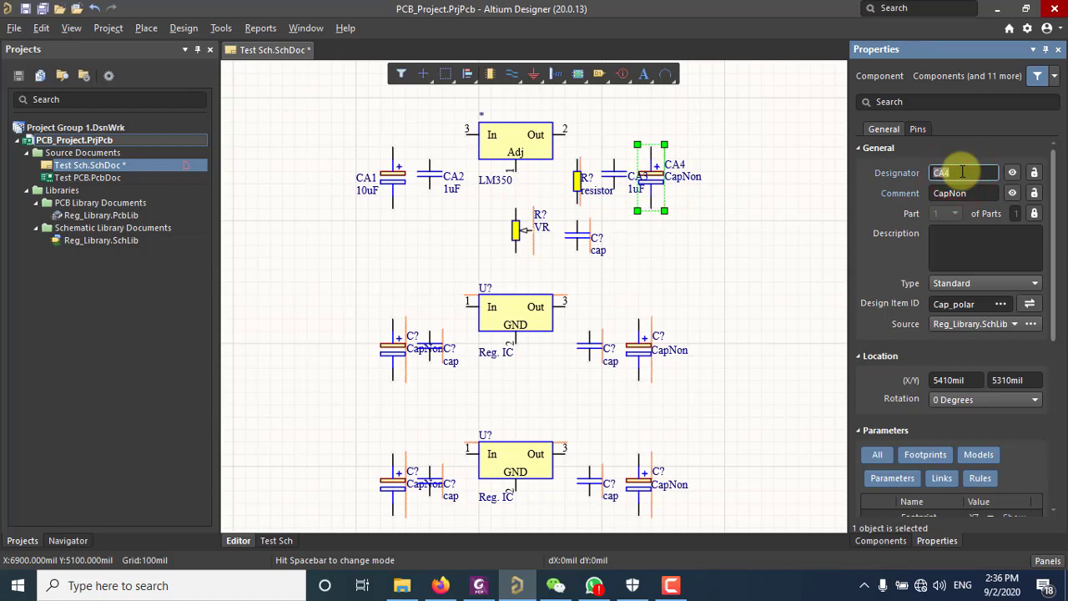
left_click(984, 193)
type("10uF")
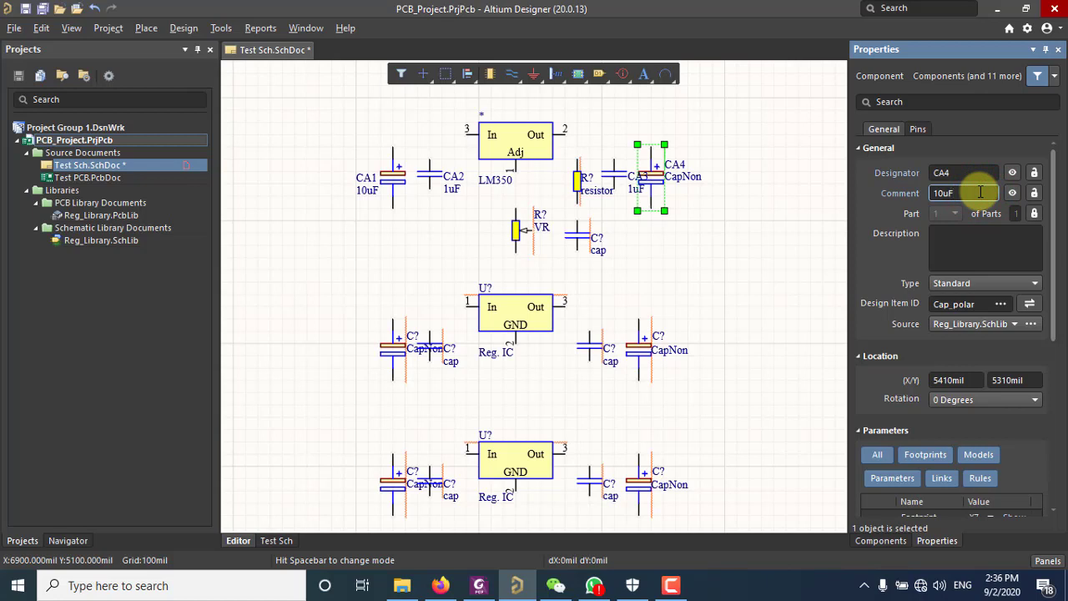
key("Return")
left_click(712, 218)
Reposition the CA4 designator and its 10uF comment to the right of the capacitor, stacked one above the other
left_click_drag(677, 168, 667, 195)
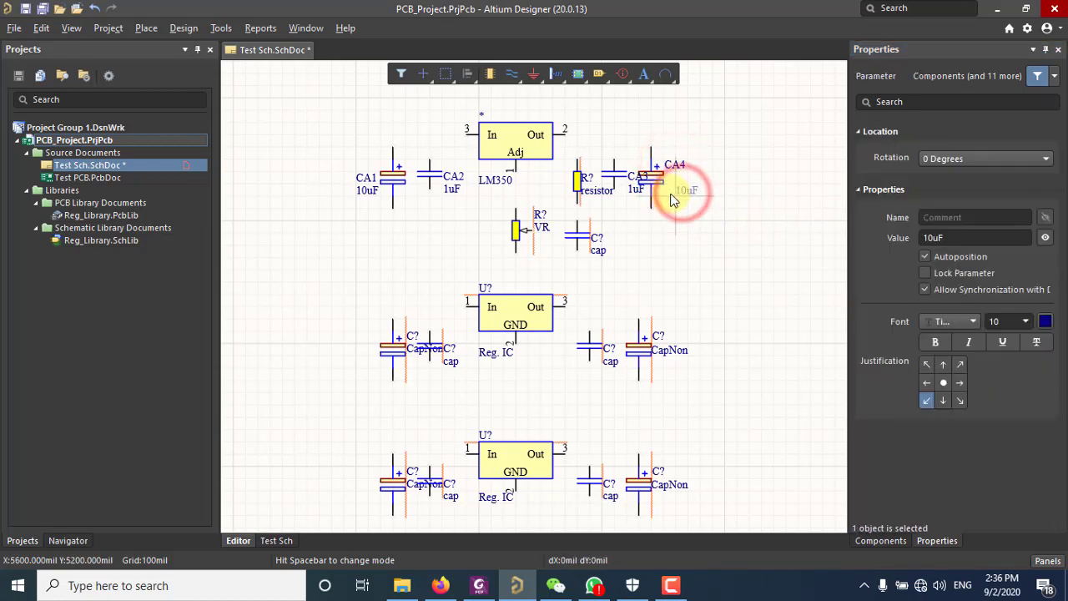
left_click(676, 163)
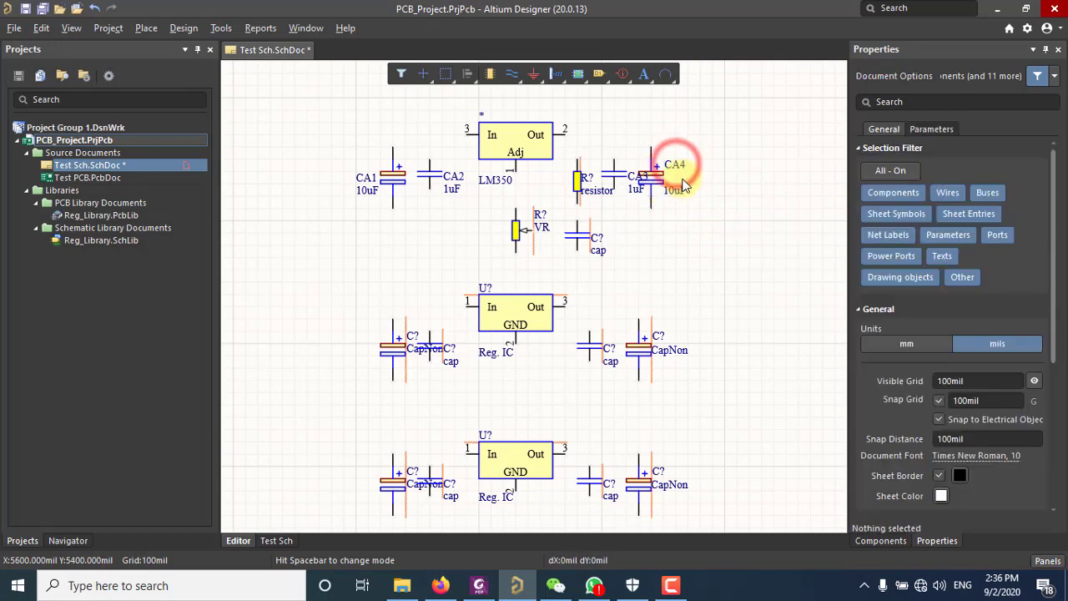
left_click(675, 167)
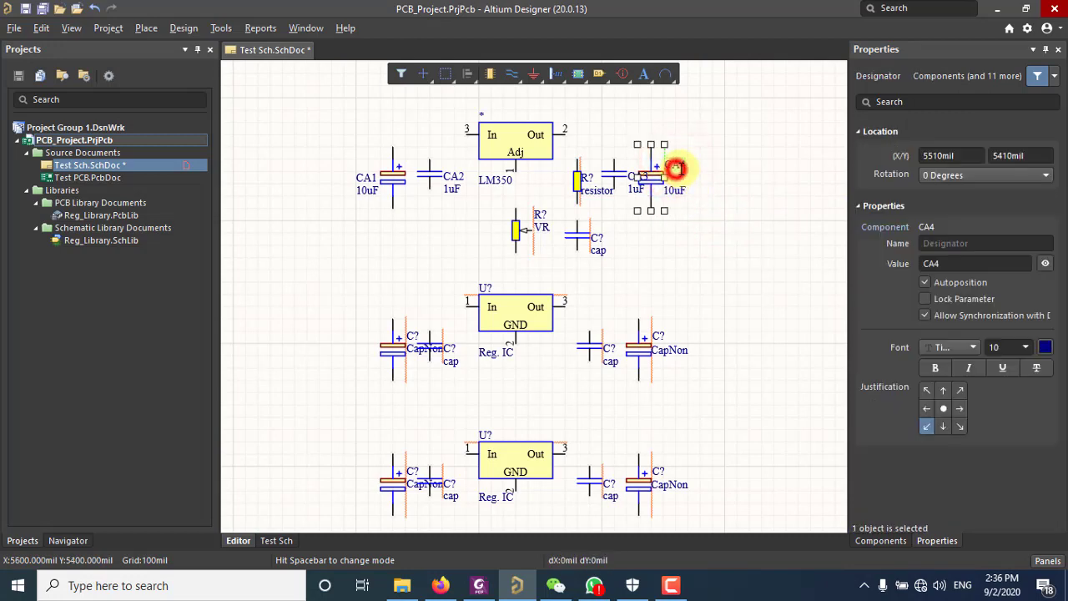
left_click_drag(675, 167, 690, 203)
left_click(674, 190)
left_click(703, 247)
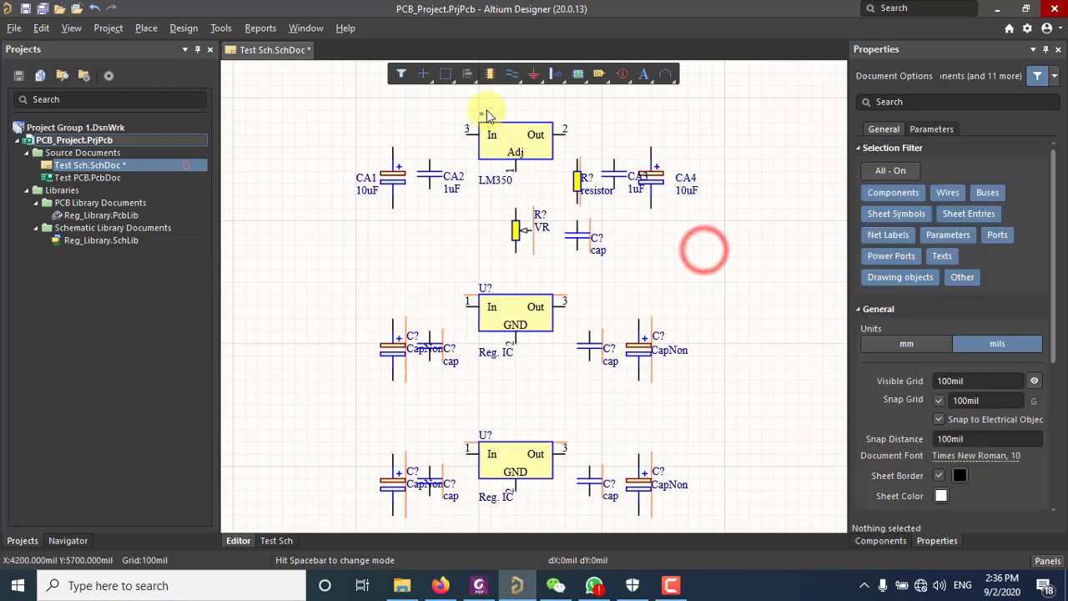
Set the designator of the LM350 regulator to UAdj
left_click(518, 137)
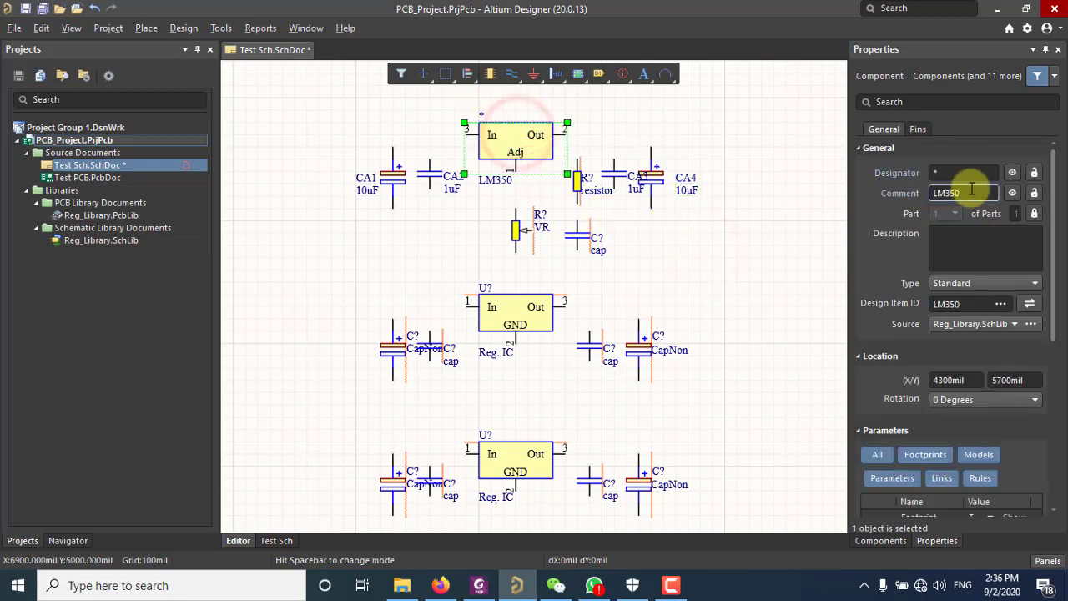
left_click(951, 173)
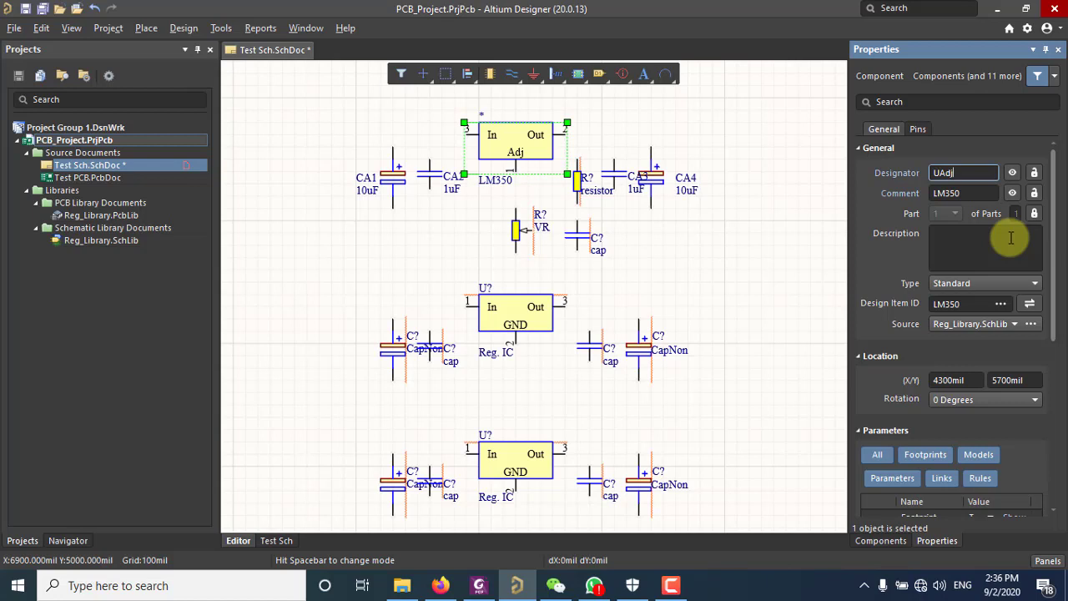
type("UAdj")
key("Return")
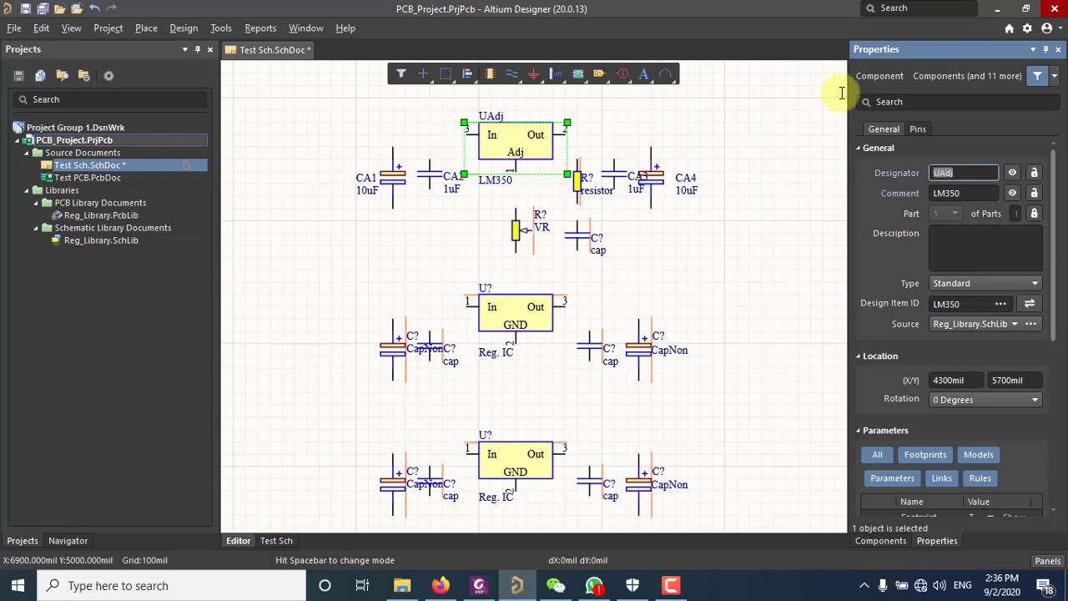
left_click(728, 132)
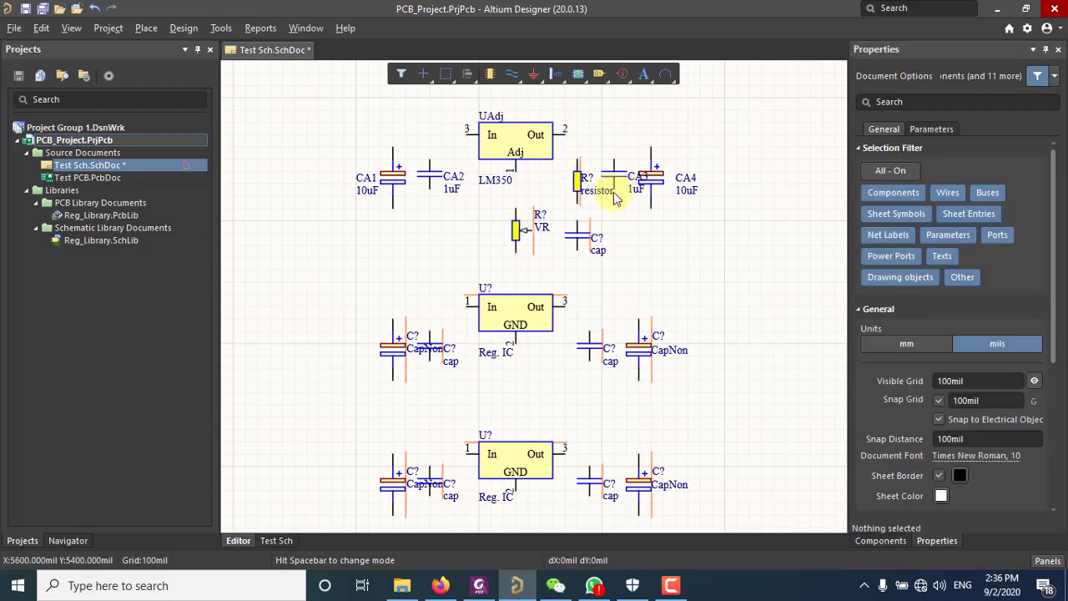
Move the regulator's LM350 comment above the symbol's upper-right corner, level with its designator
left_click(494, 181)
left_click_drag(495, 181, 544, 116)
left_click(644, 124)
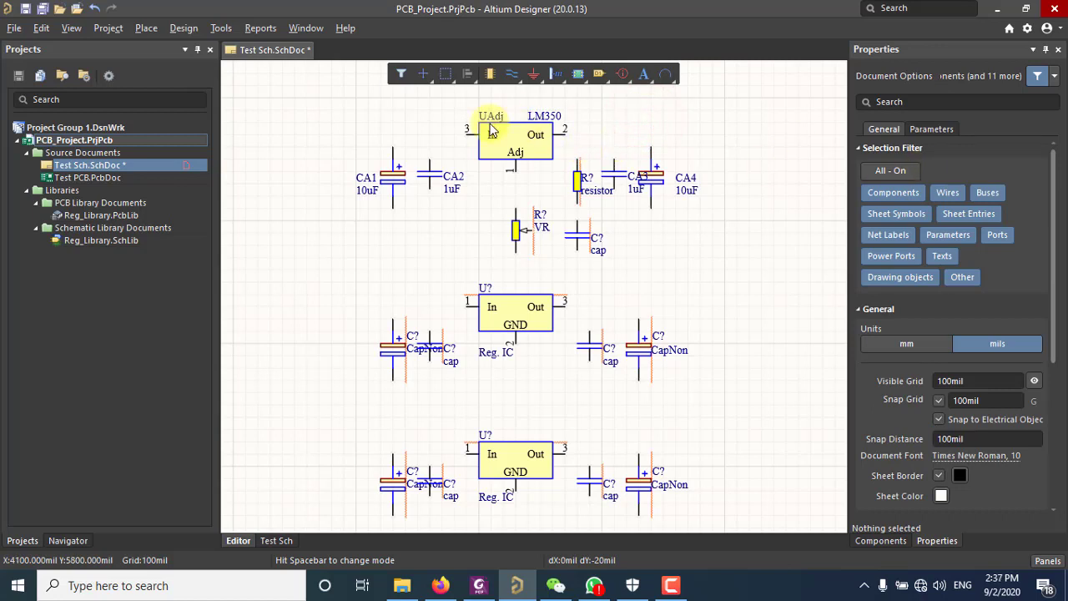
Shorten the LM350 regulator's designator to UAd
left_click(492, 130)
left_click(970, 172)
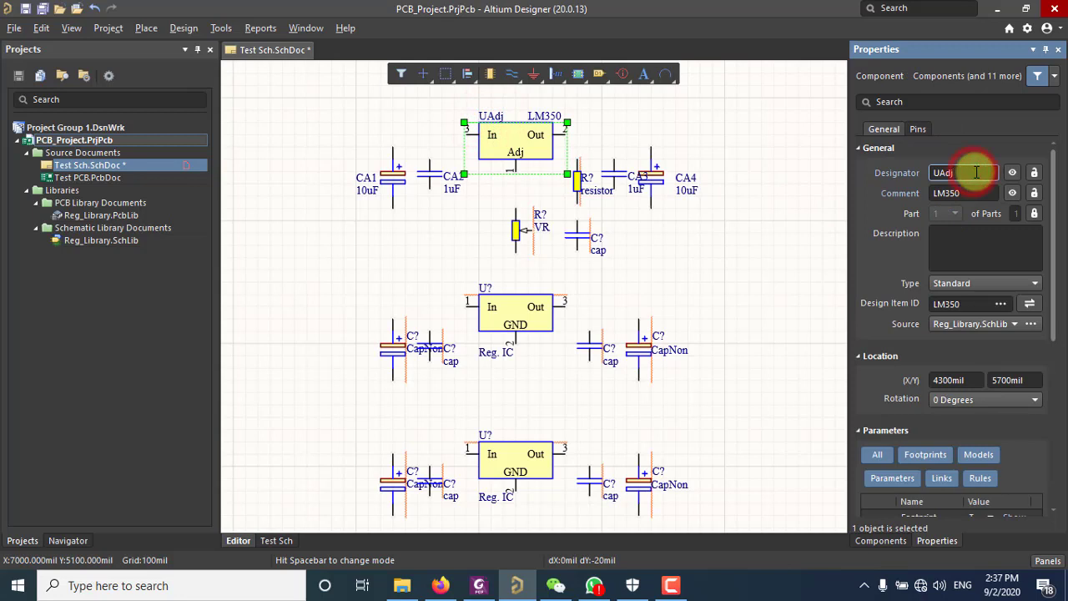
left_click(693, 101)
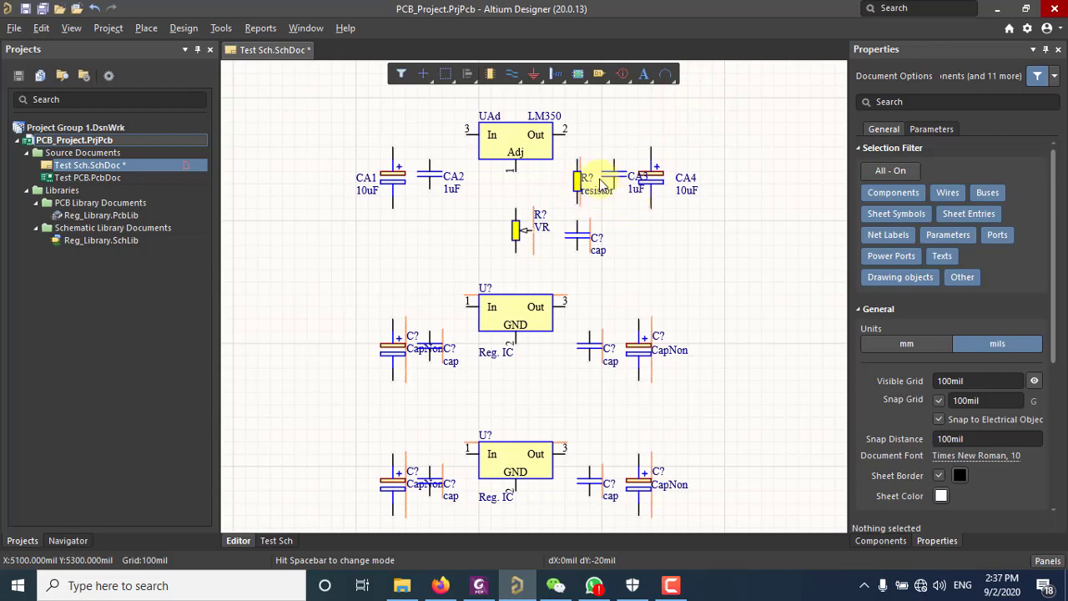
Move capacitor CA4 farther right of CA3 and raise the CA3 and CA4 designators and values beside their symbols
left_click_drag(653, 178, 660, 214)
left_click_drag(668, 215, 668, 213)
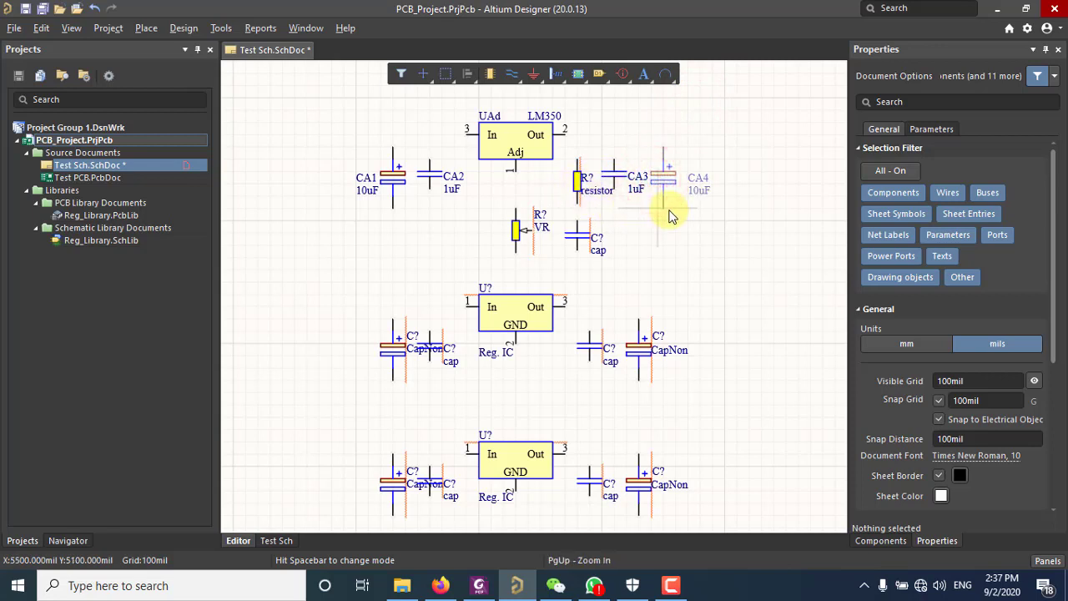
mouse_move(637, 178)
left_mouse_down()
mouse_move(639, 166)
mouse_move(636, 179)
left_mouse_up()
left_click(701, 192)
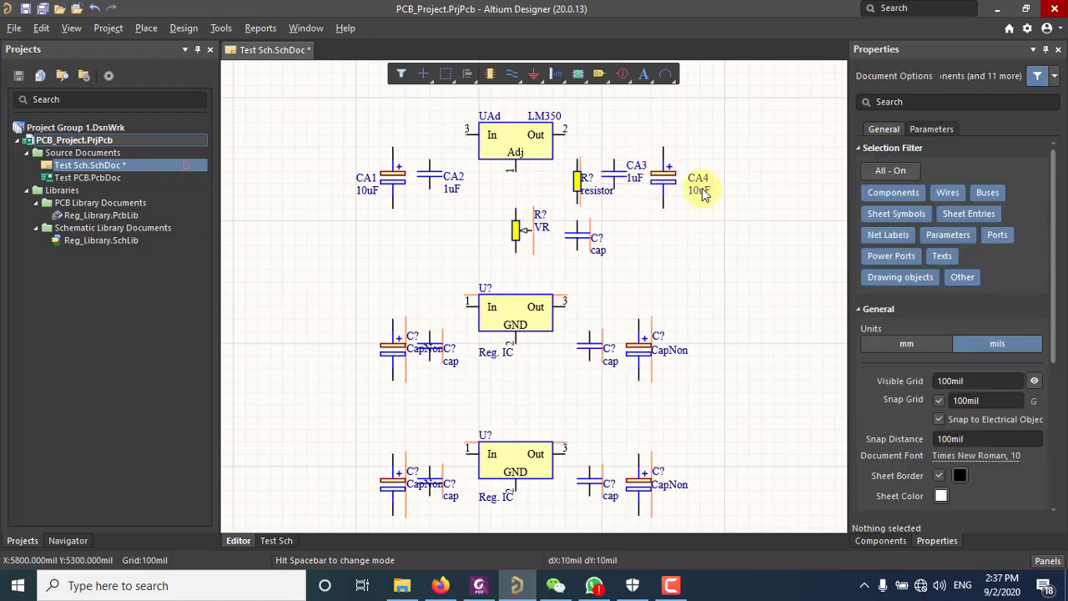
mouse_move(700, 181)
left_mouse_down()
mouse_move(692, 168)
mouse_move(698, 179)
left_mouse_up()
left_click(691, 198)
left_click(701, 228)
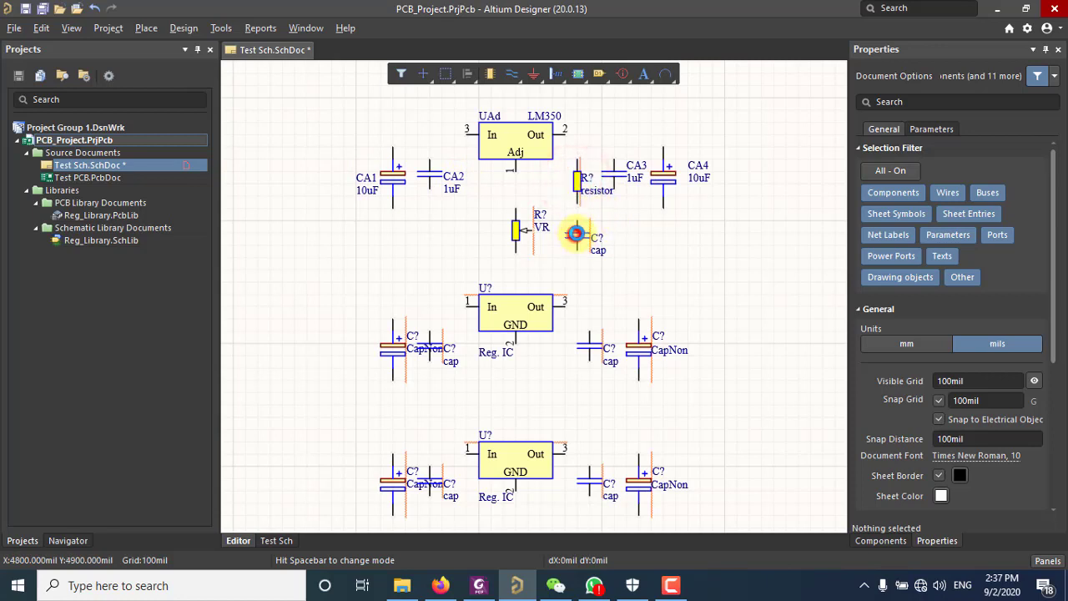
Shift the output resistor, the capacitor below it, CA3 and CA4 together about 100 mil to the right
left_click(576, 234)
left_click_drag(728, 273, 578, 147)
mouse_move(582, 185)
left_mouse_down()
mouse_move(580, 208)
mouse_move(595, 220)
left_mouse_up()
left_click(703, 224)
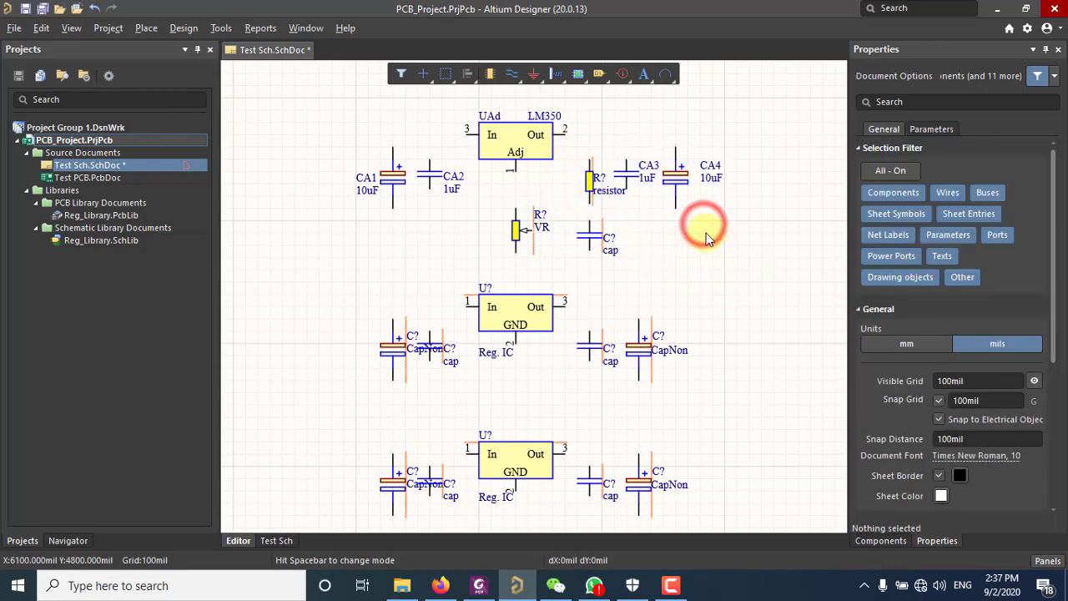
Set the output resistor's designator to RA1 and its comment to 120R
left_click(591, 182)
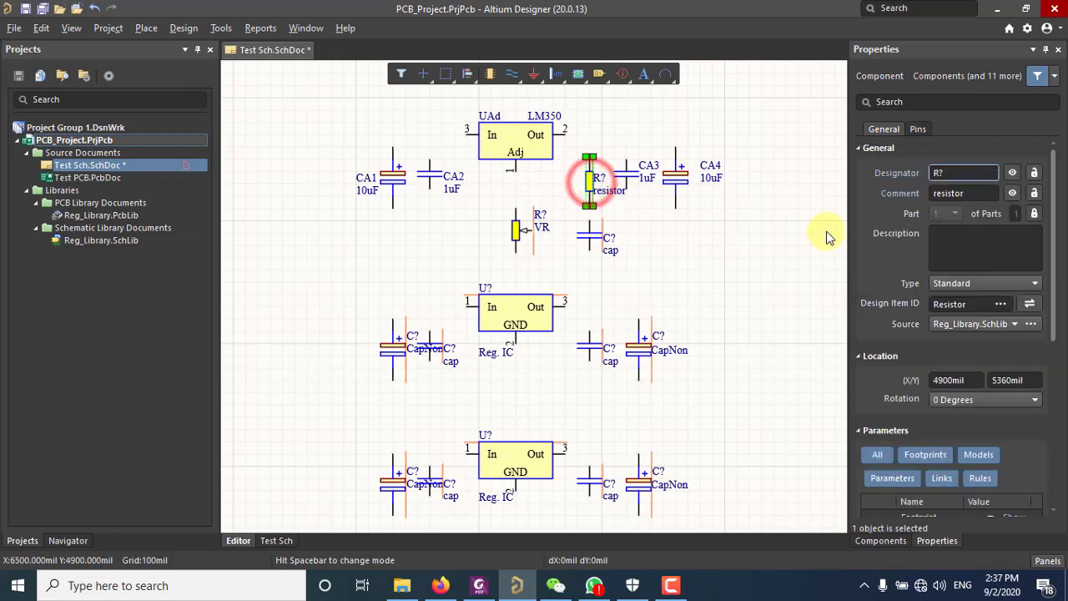
left_click(962, 173)
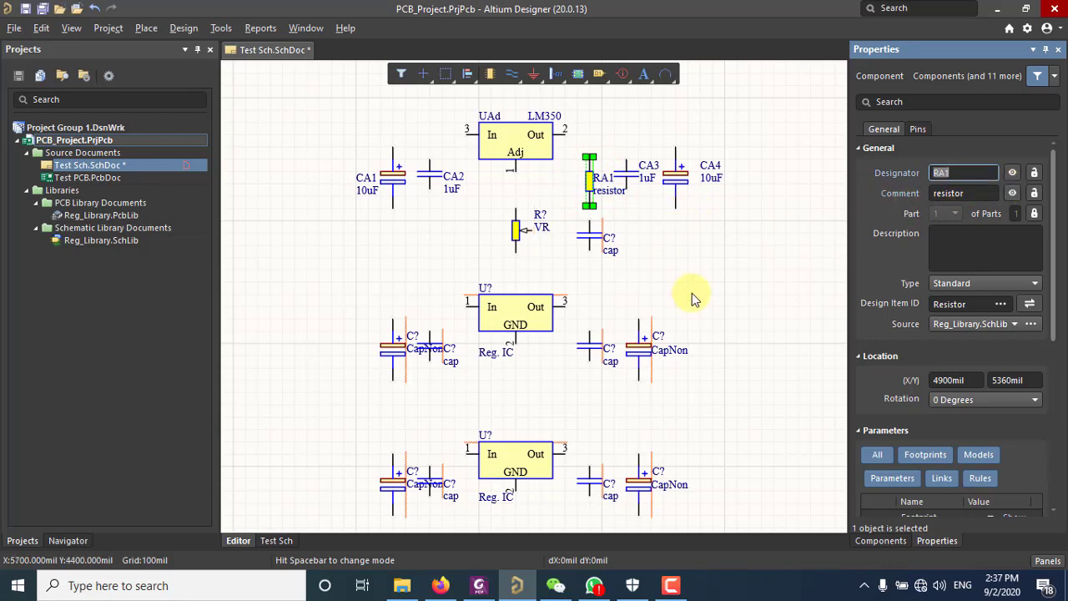
left_click(746, 256)
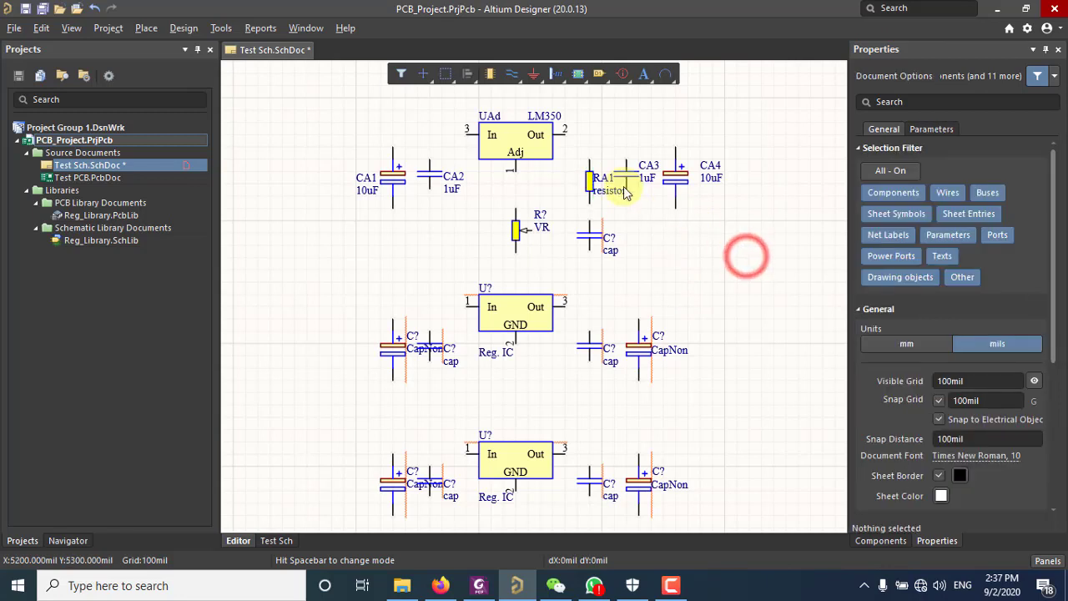
left_click(590, 182)
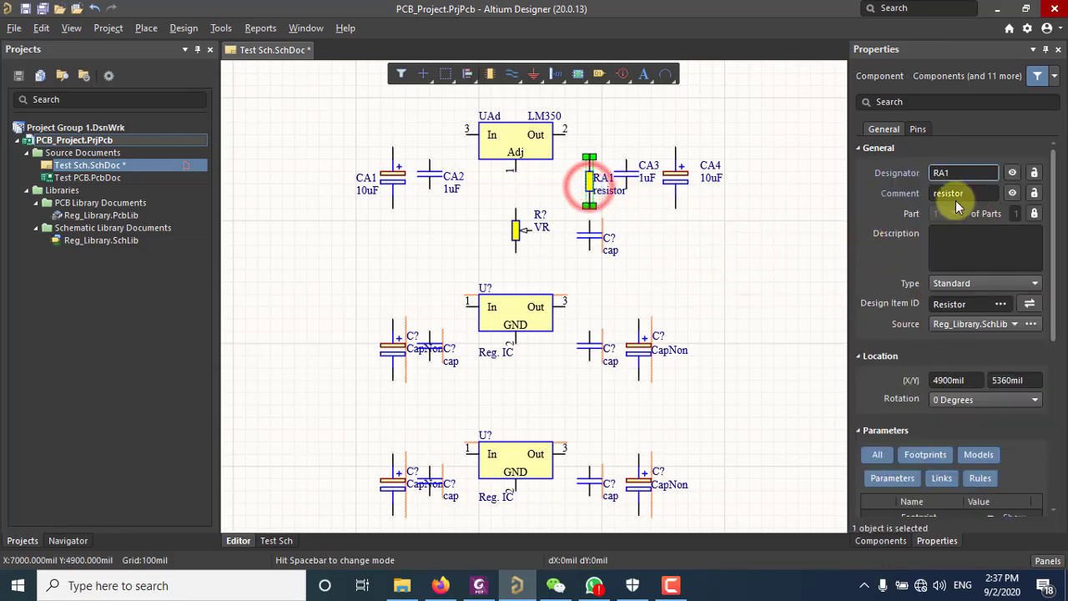
left_click(982, 195)
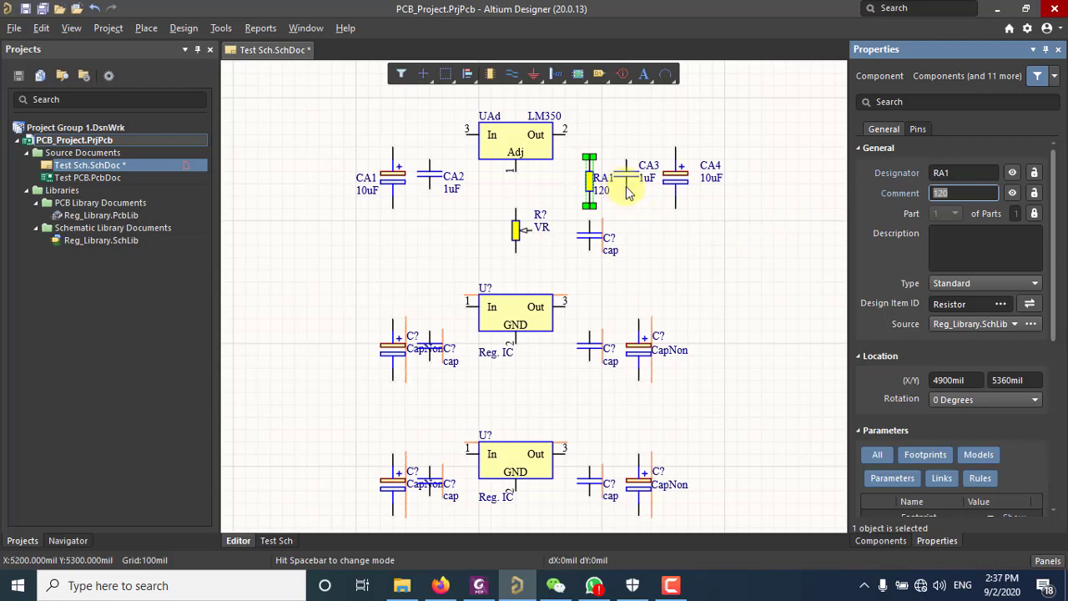
left_click(978, 201)
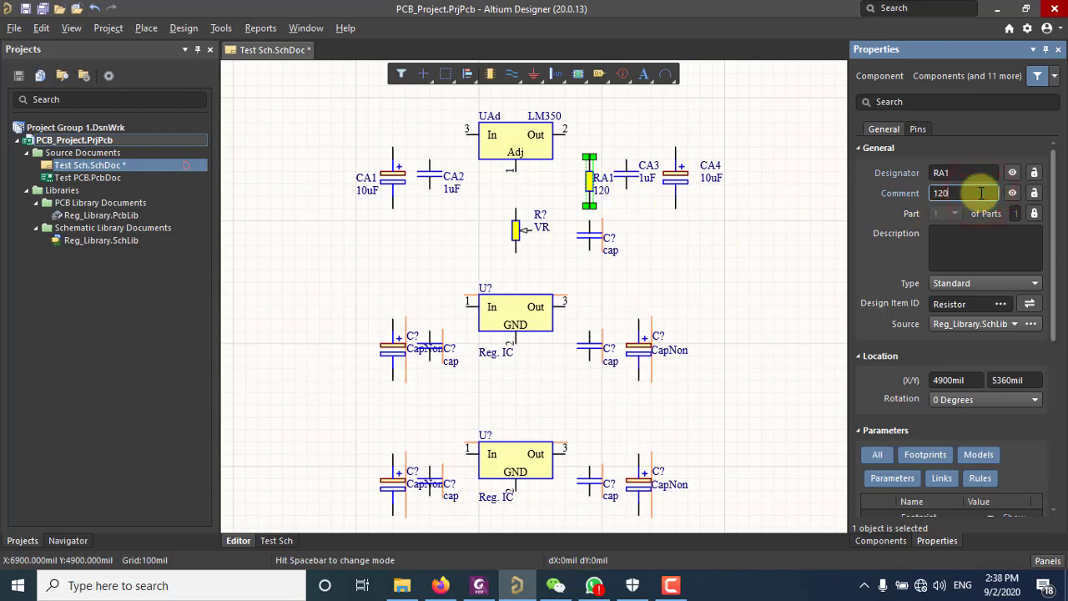
Move capacitors CA3 and CA4 together about 100 mil to the right, away from RA1's labels
left_click_drag(761, 225, 624, 175)
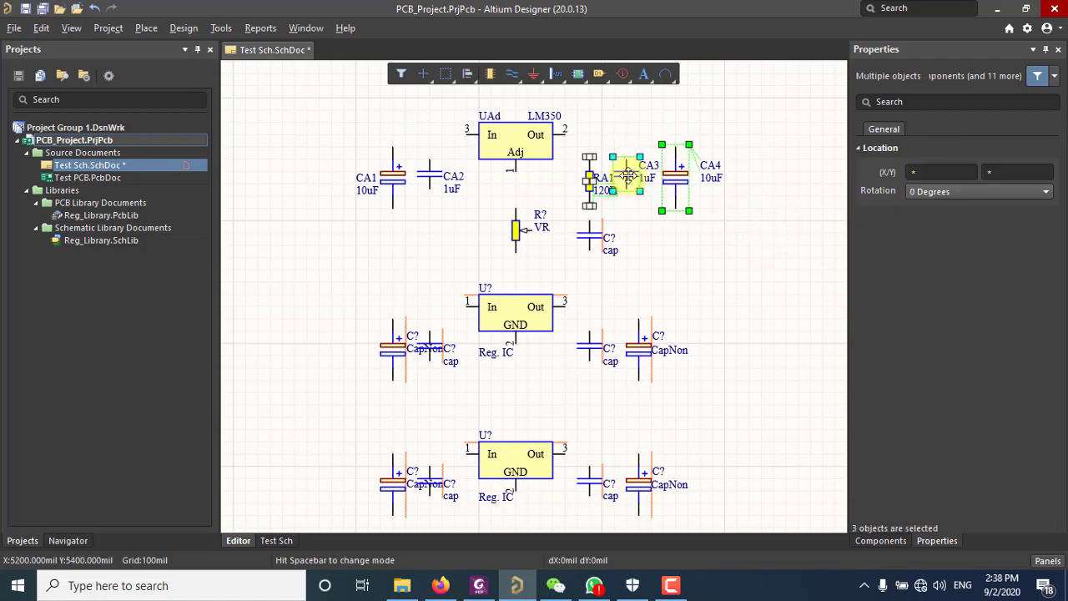
left_click(704, 231)
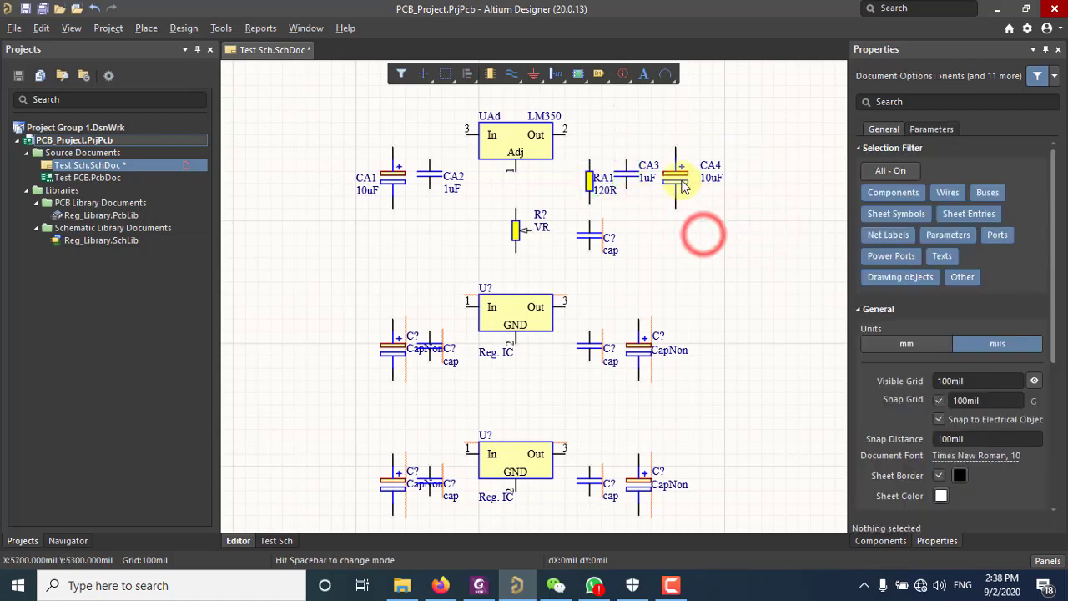
left_click(684, 172)
left_click(632, 176, "shift")
left_click_drag(630, 176, 638, 176)
left_click(699, 239)
Set the designator of the capacitor below RA1 to CA5 and its comment to 1uF
left_click(590, 239)
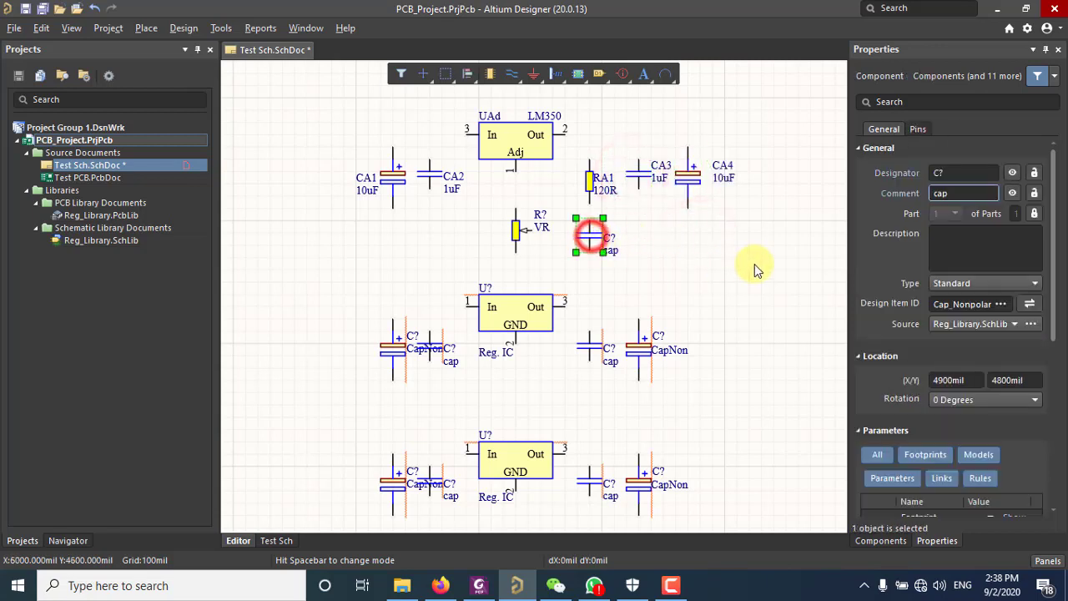
left_click(947, 173)
type("C")
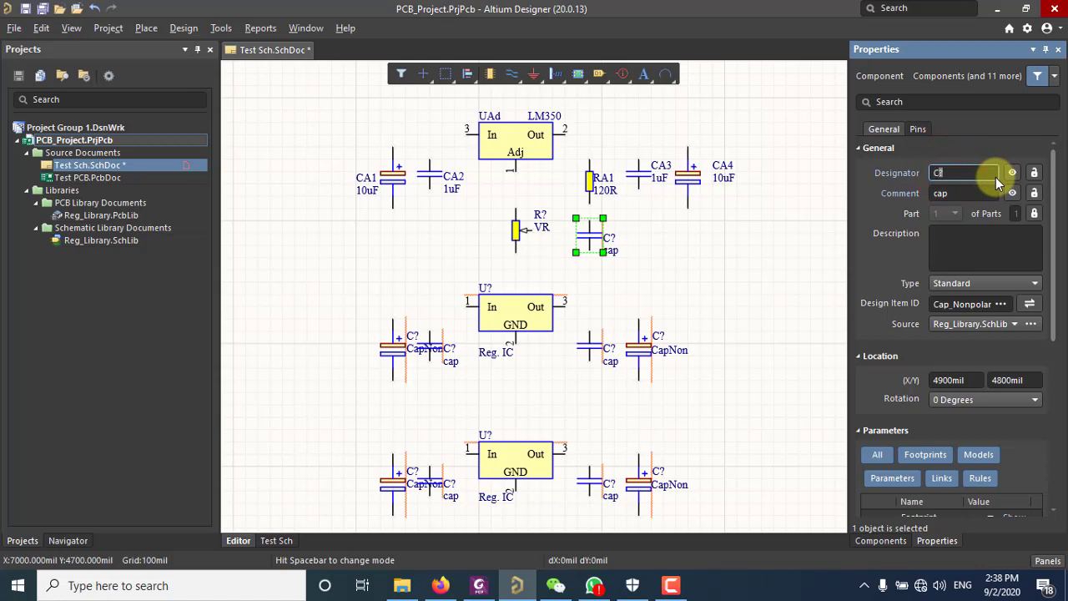
type("A5")
left_click(960, 194)
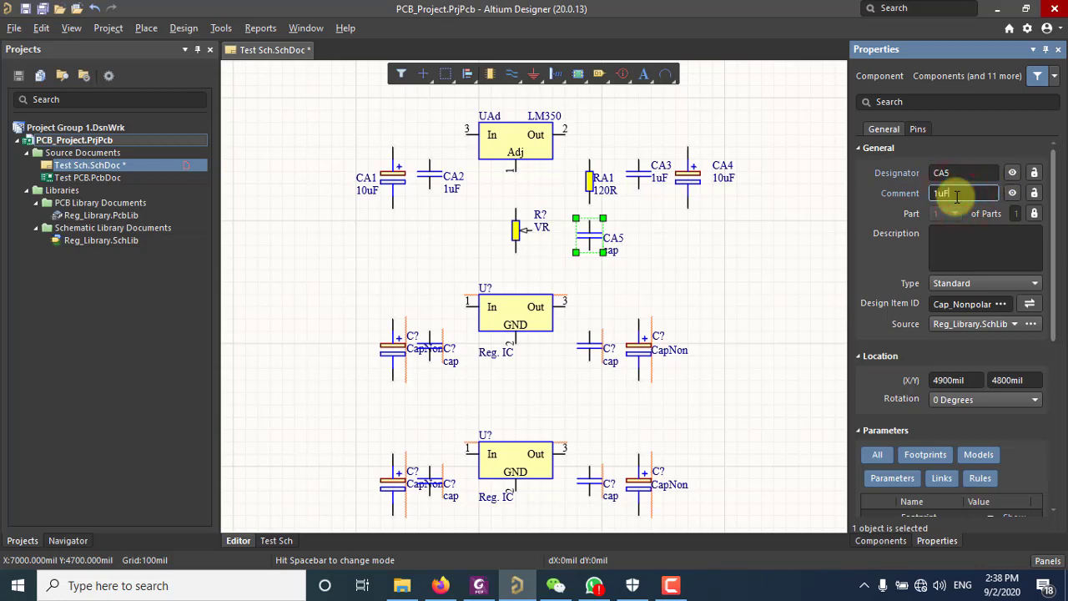
left_click(691, 242)
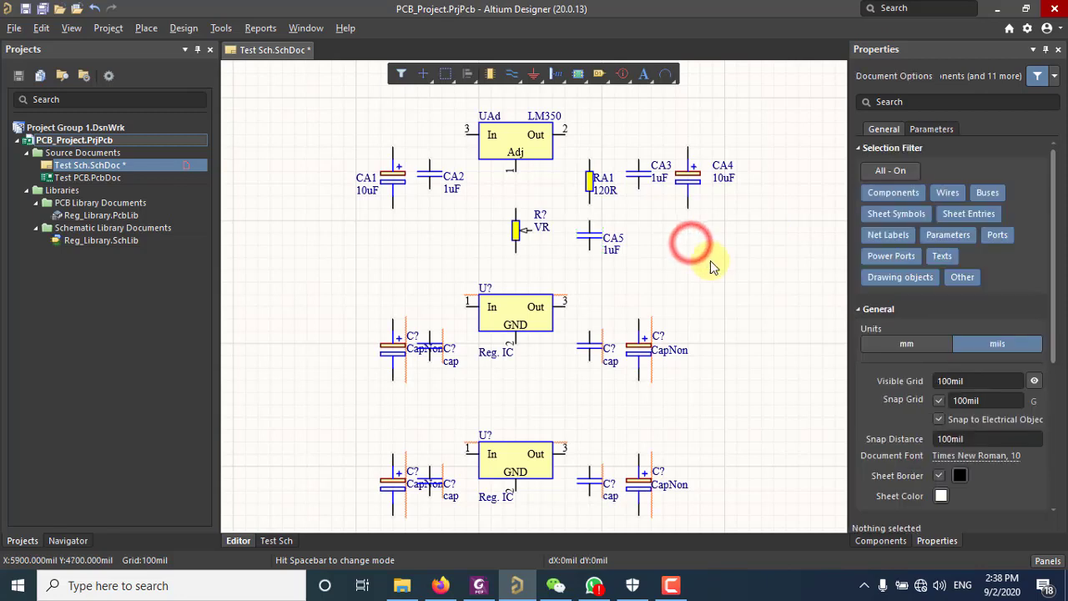
Set the variable resistor's designator to VR1 and its comment to 10k
left_click(513, 232)
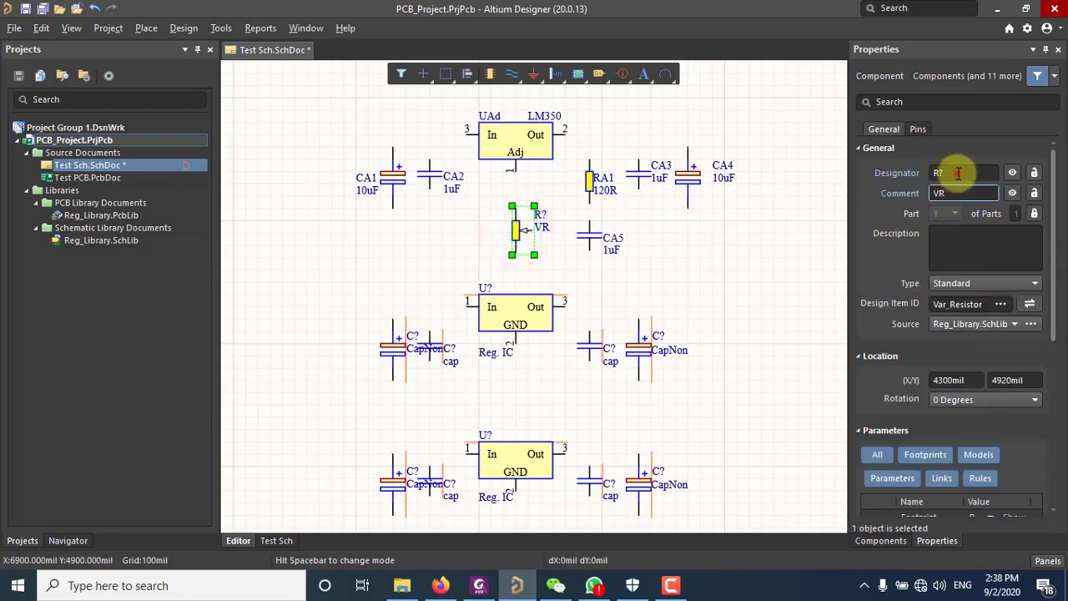
left_click(958, 173)
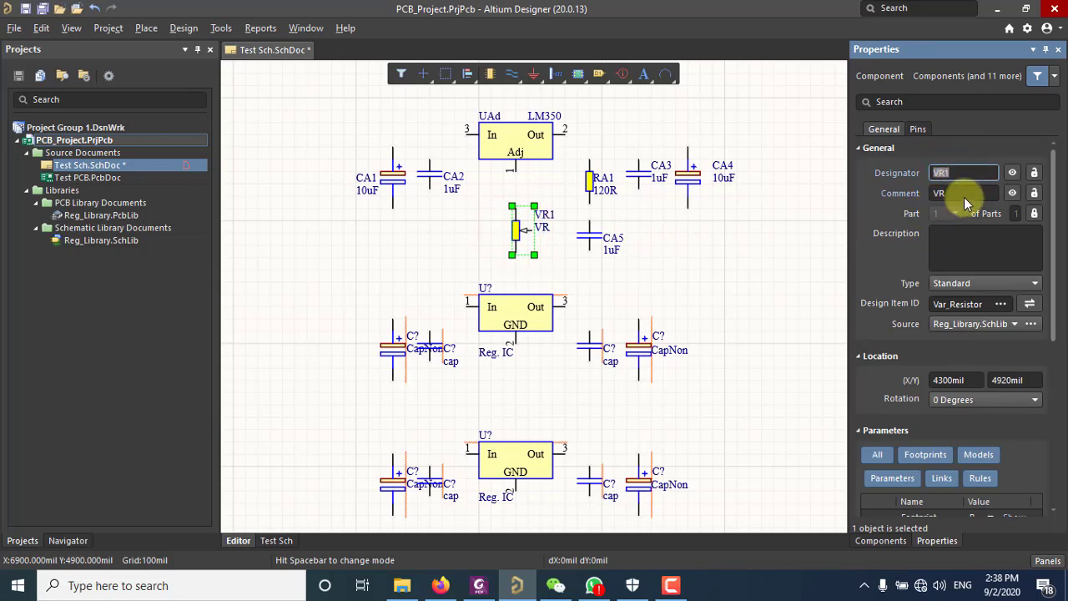
left_click(966, 192)
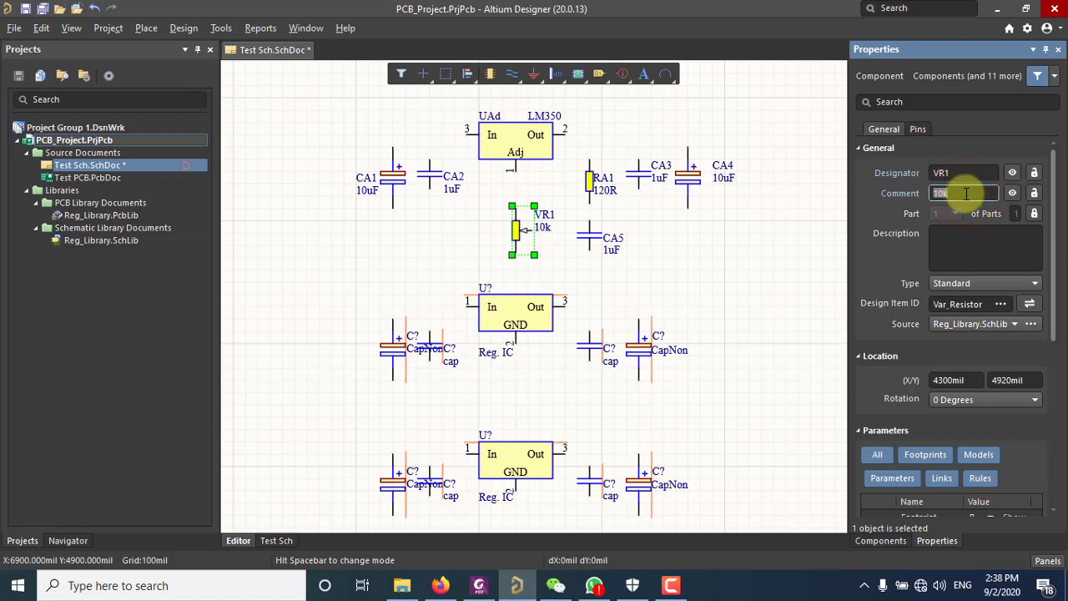
Move the VR1 designator and its 10k comment to the left of the variable resistor, stacked one above the other
left_click(543, 227)
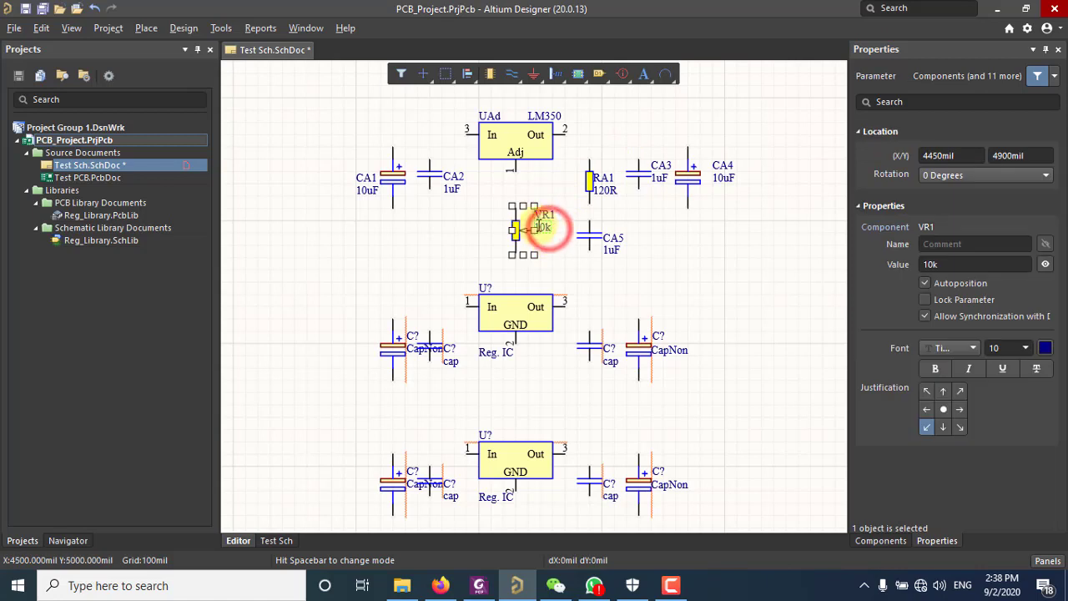
left_click_drag(543, 227, 501, 238)
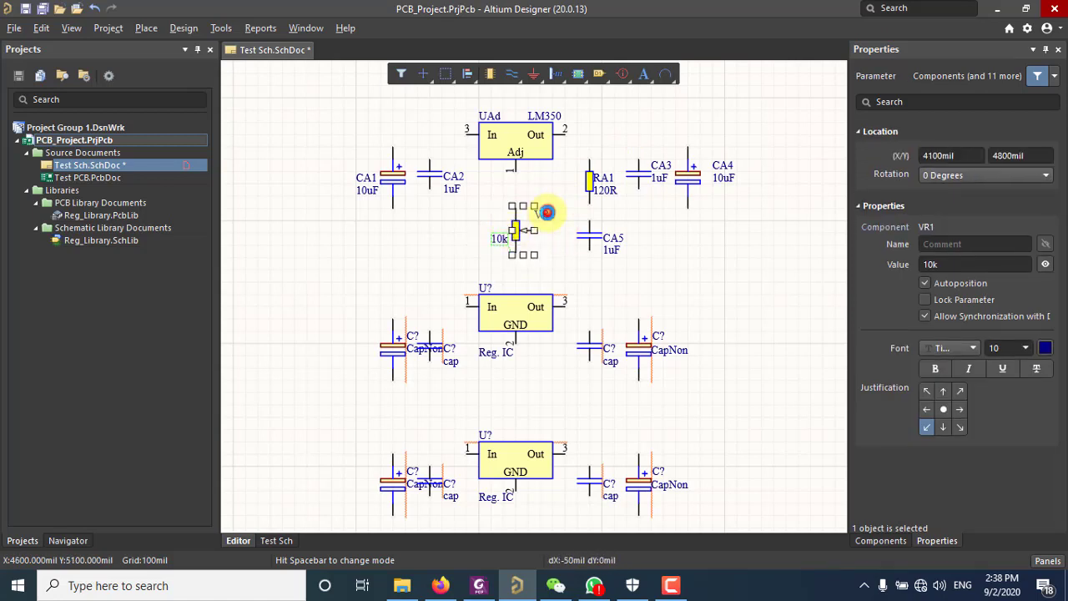
left_click_drag(547, 212, 501, 226)
left_click(649, 278)
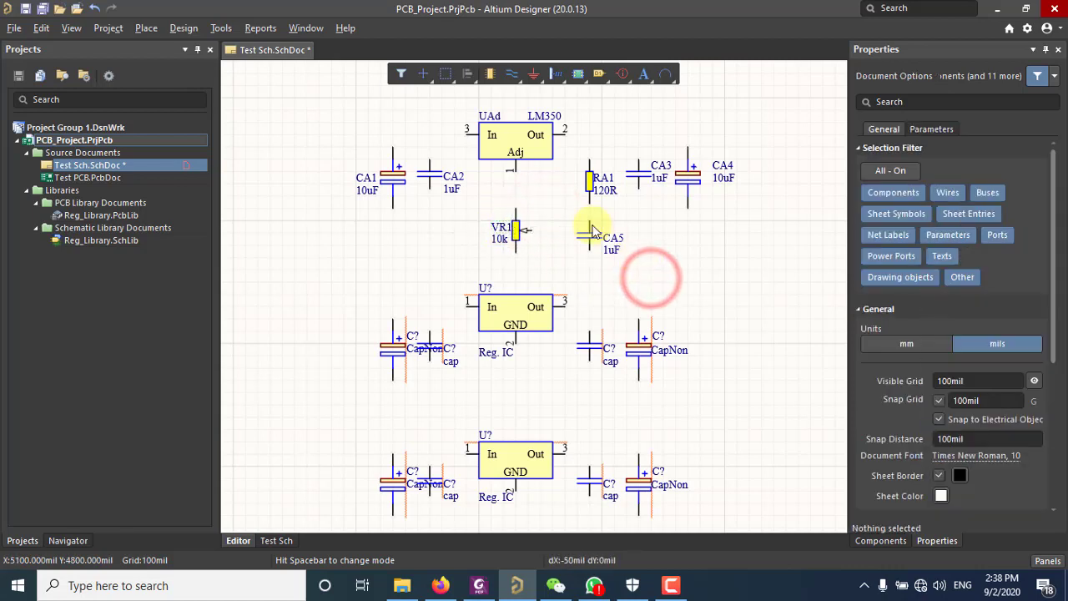
scroll(584, 226, "up", 1, "ctrl")
scroll(584, 225, "up", 1)
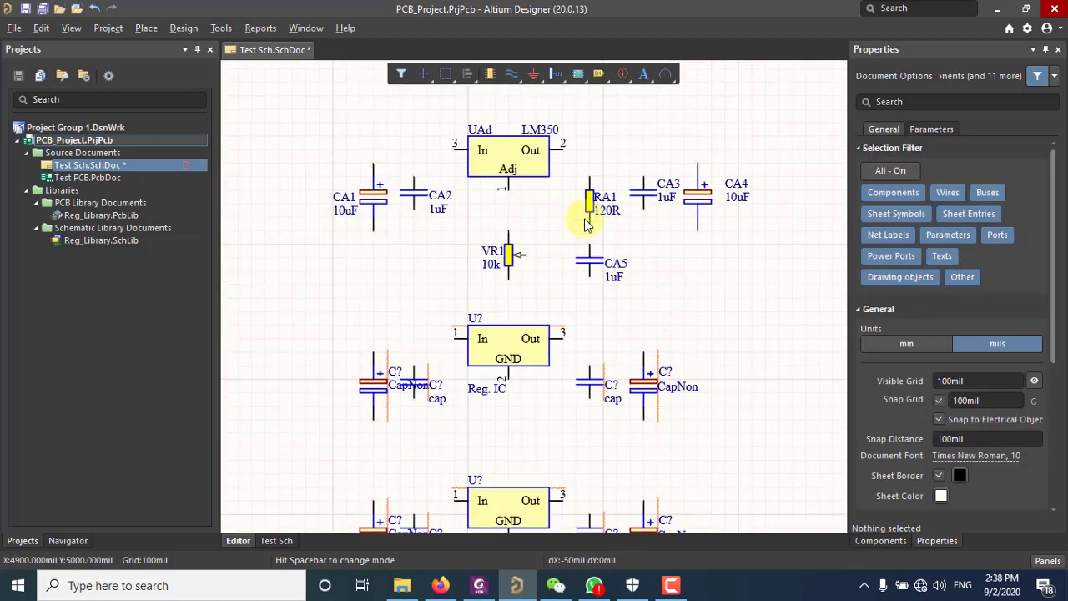
left_click(517, 346)
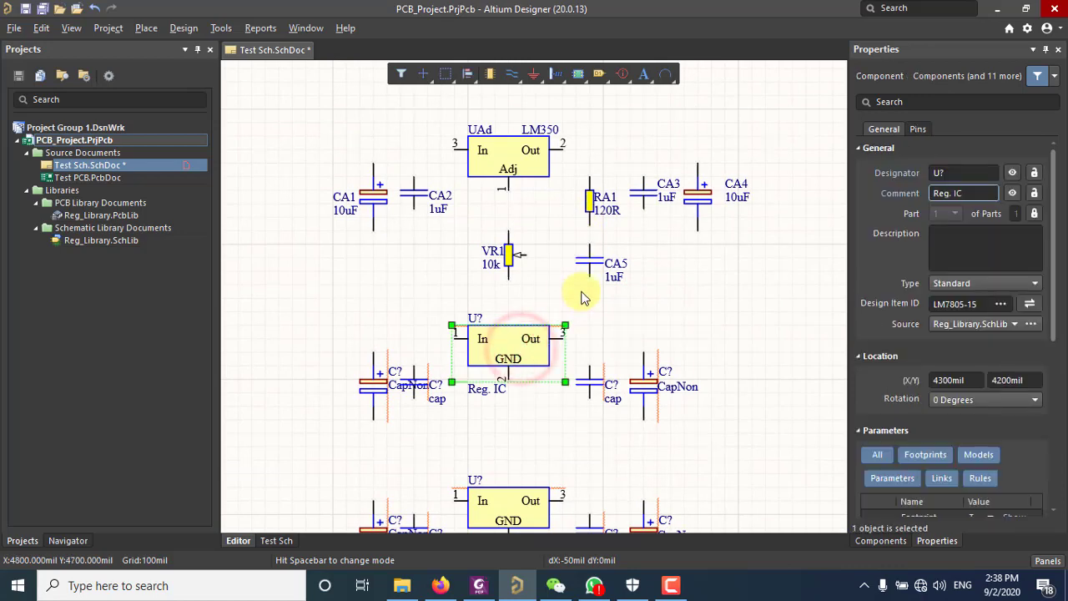
left_click(722, 303)
Draw a horizontal wire from the LM350's input pin 3 leftward to just beyond CA1
right_click_drag(663, 291, 702, 342)
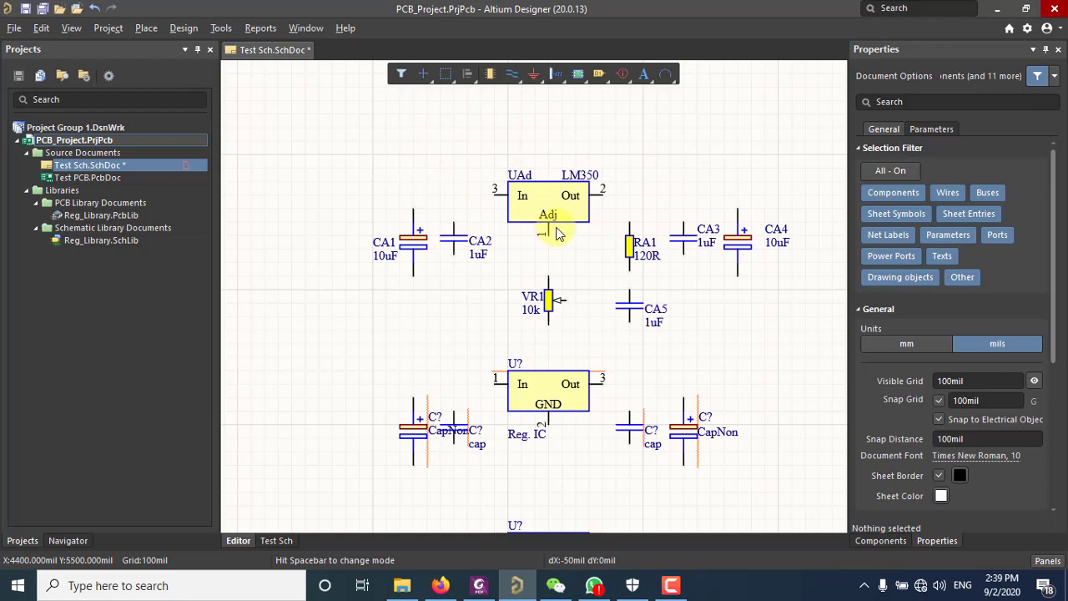
left_click(516, 77)
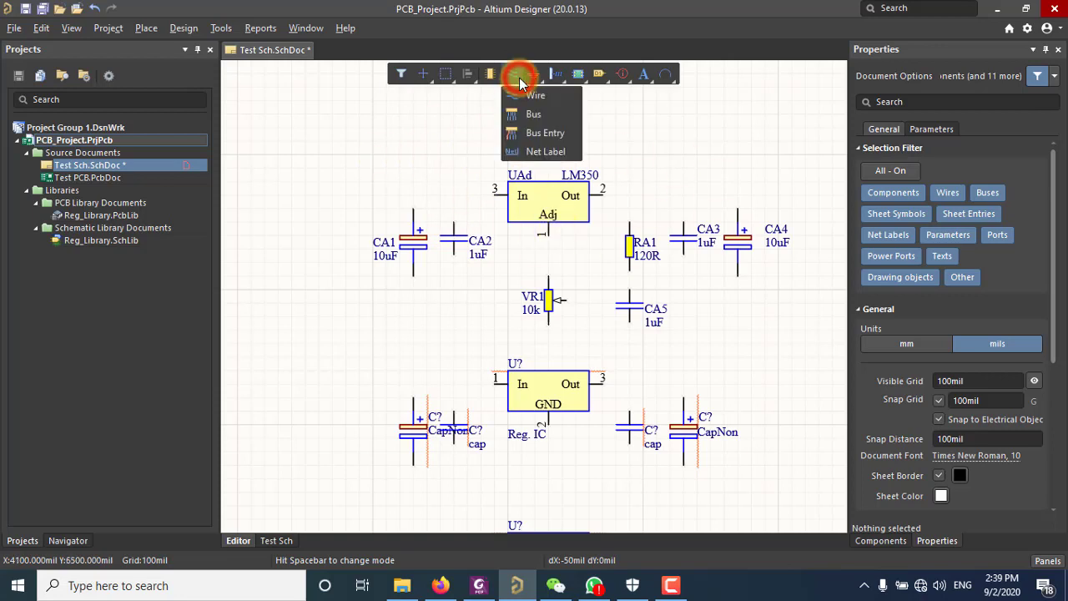
left_click(525, 95)
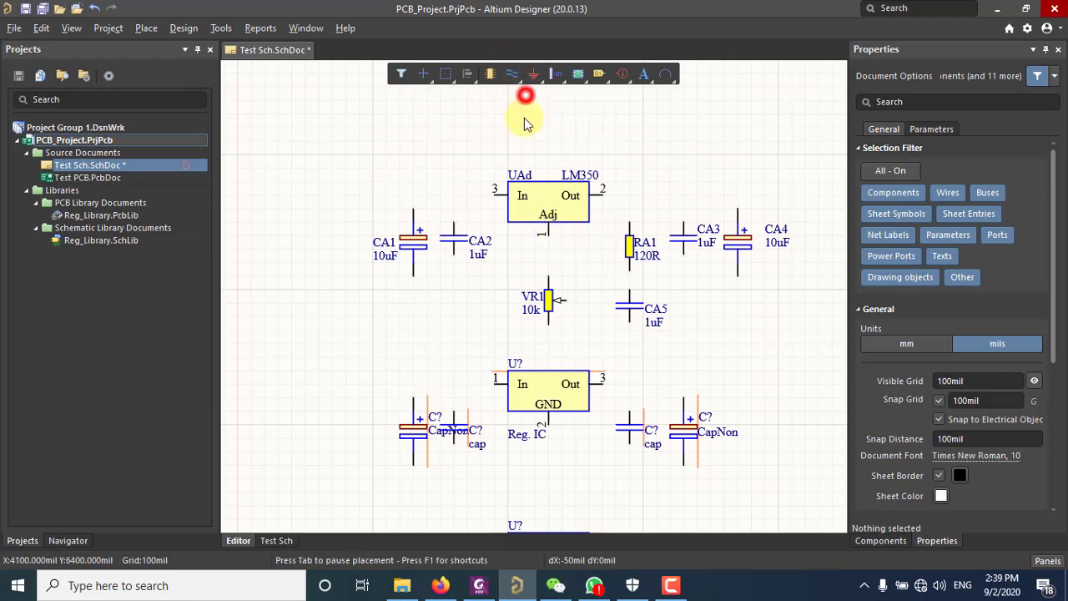
left_click(493, 198)
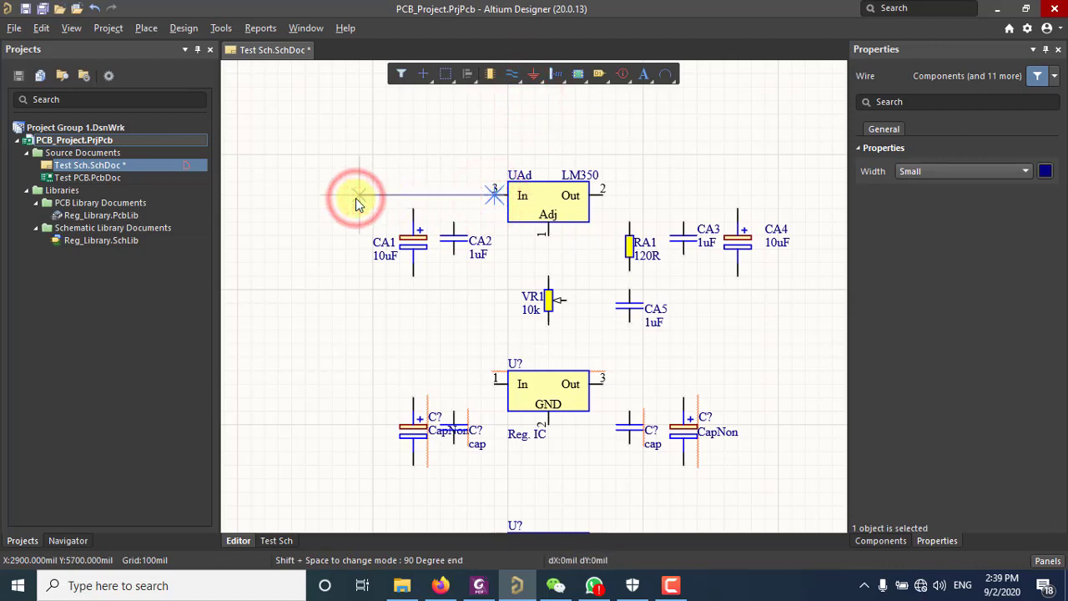
double_click(358, 196)
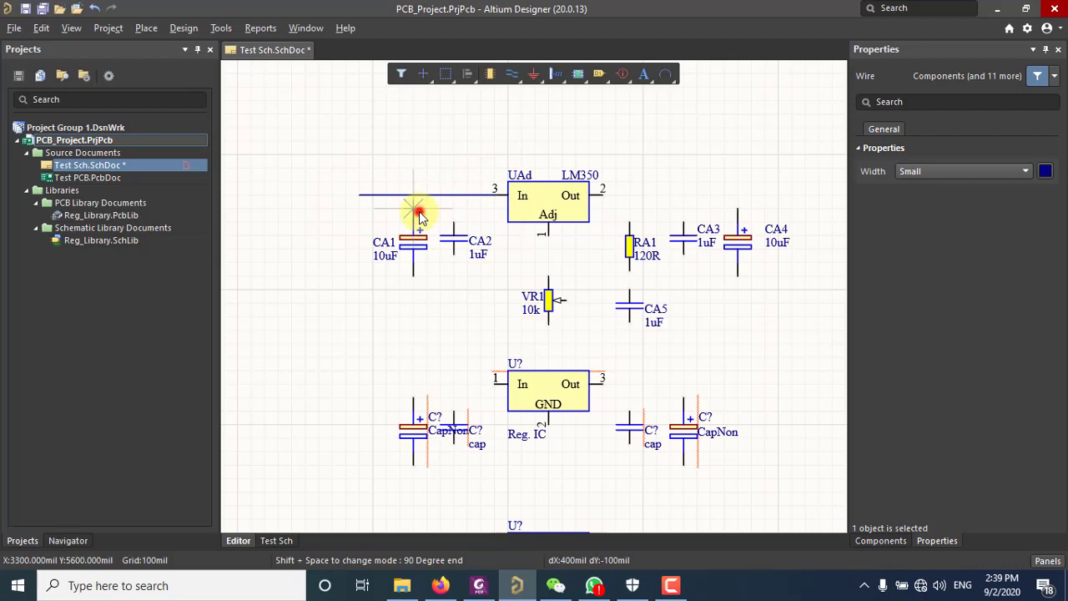
Wire the upper pins of CA1 and CA2 to the input wire, and run a wire from output pin 2 rightward past CA4
left_click(420, 215)
left_click(414, 196)
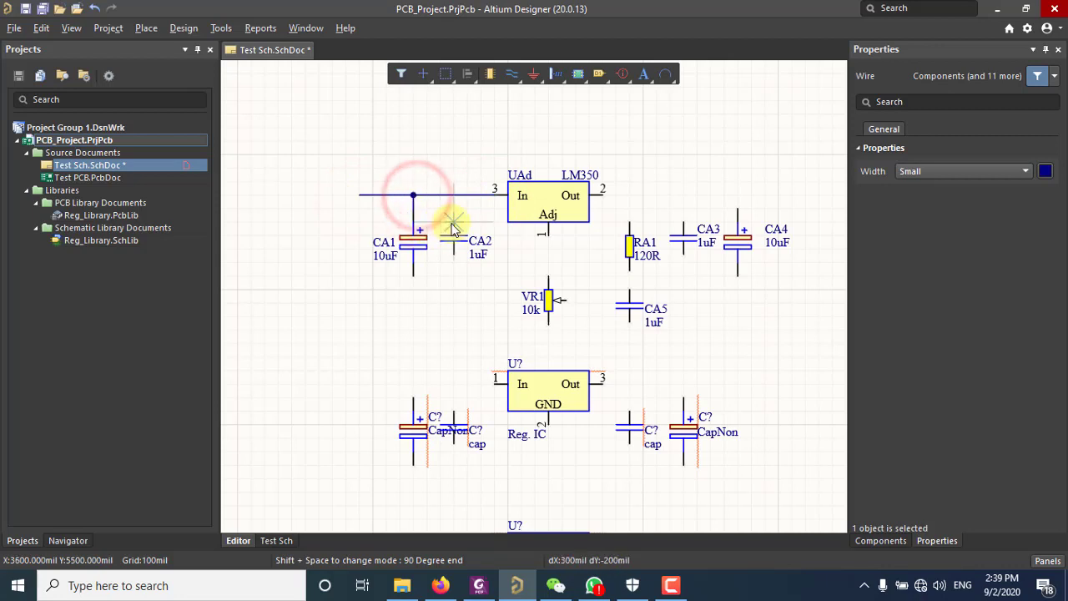
left_click(453, 223)
left_click(453, 196)
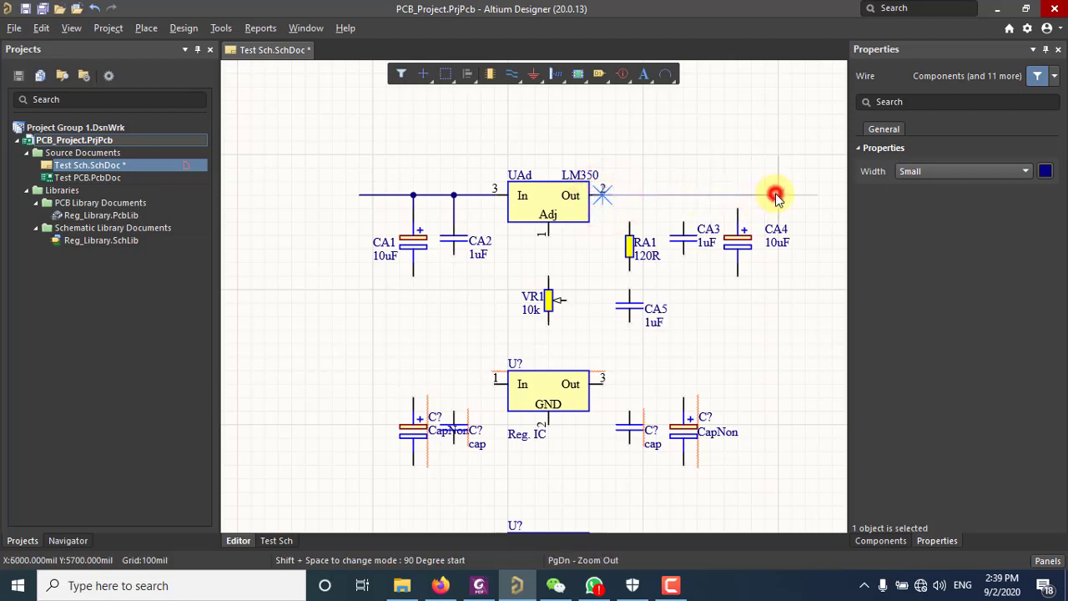
right_click(772, 227)
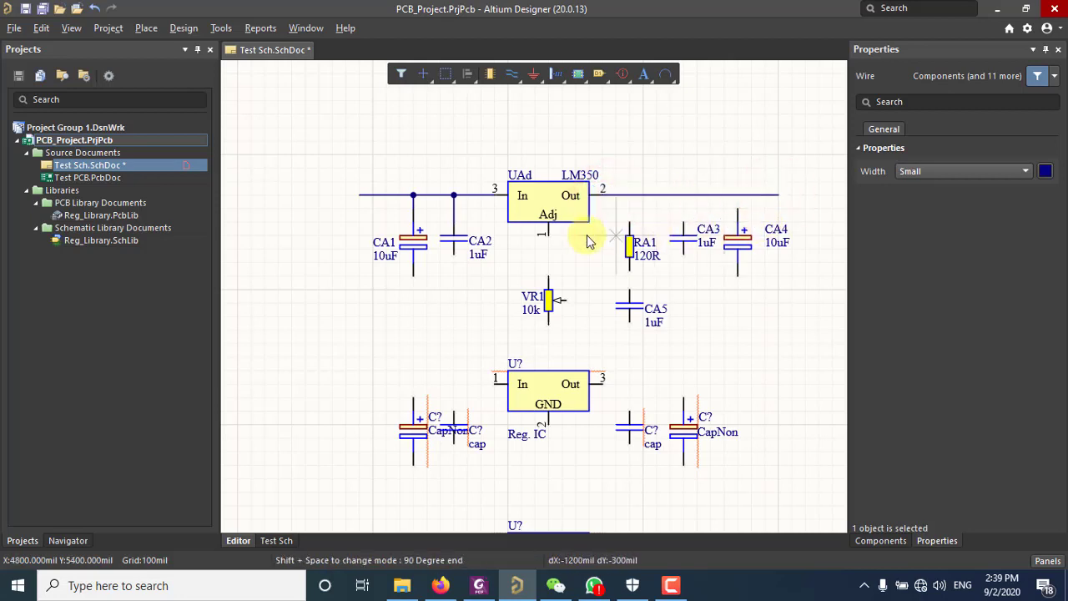
Draw the common bottom wire from CA1's lower pin down, across beneath the LM350 circuit and up to CA4's lower pin
left_click(414, 278)
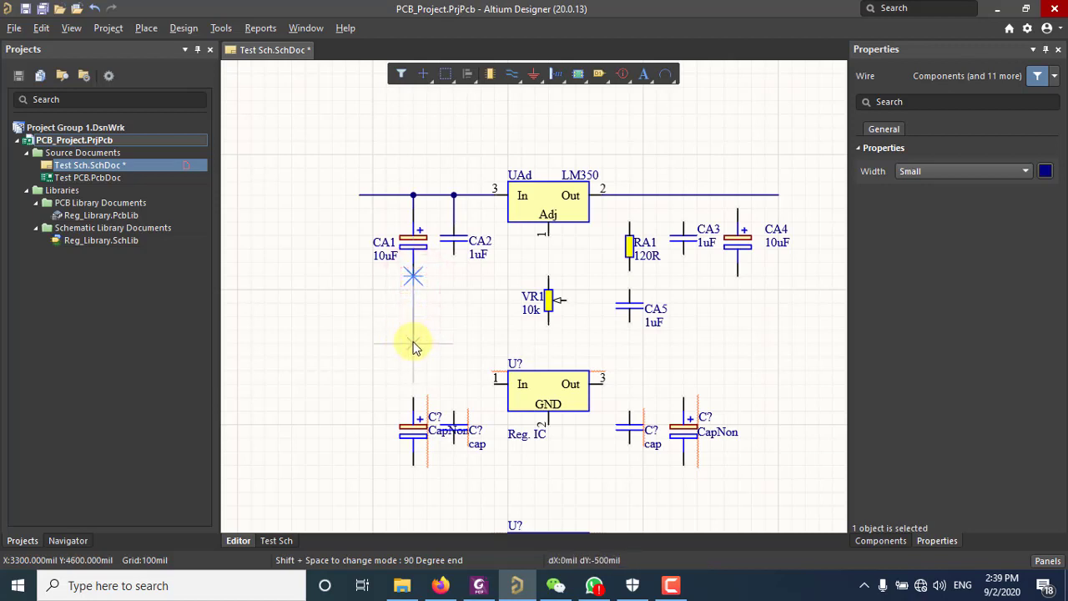
left_click(414, 343)
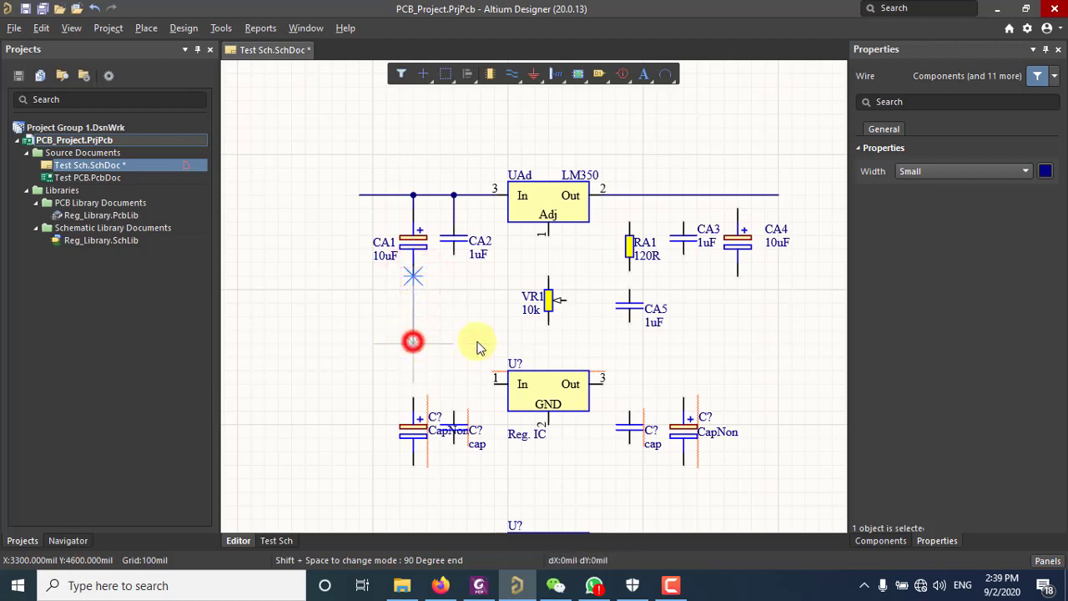
left_click(738, 342)
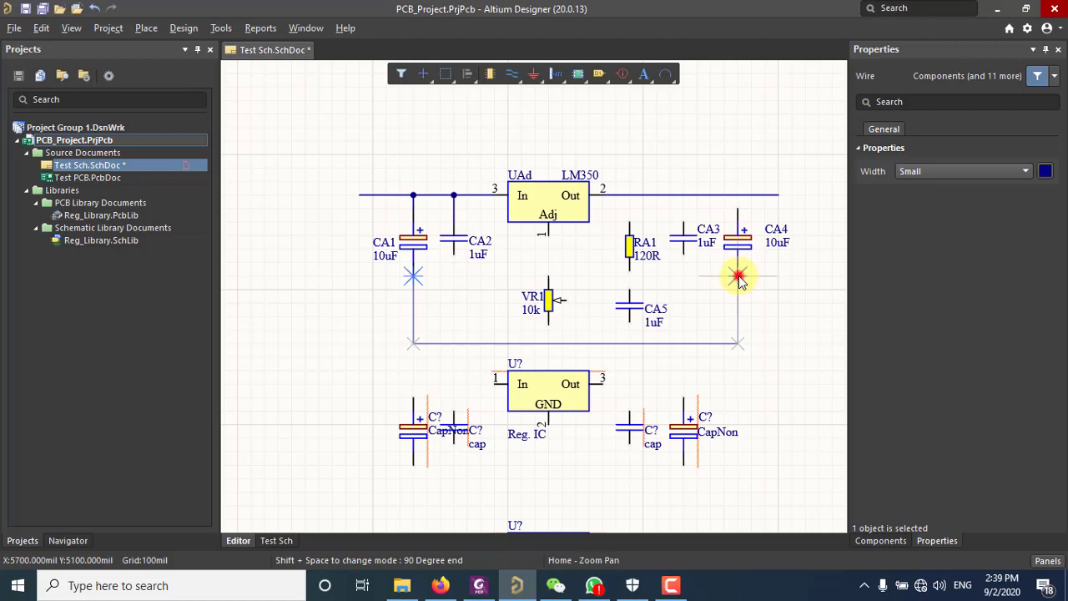
left_click(739, 275)
right_click(748, 291)
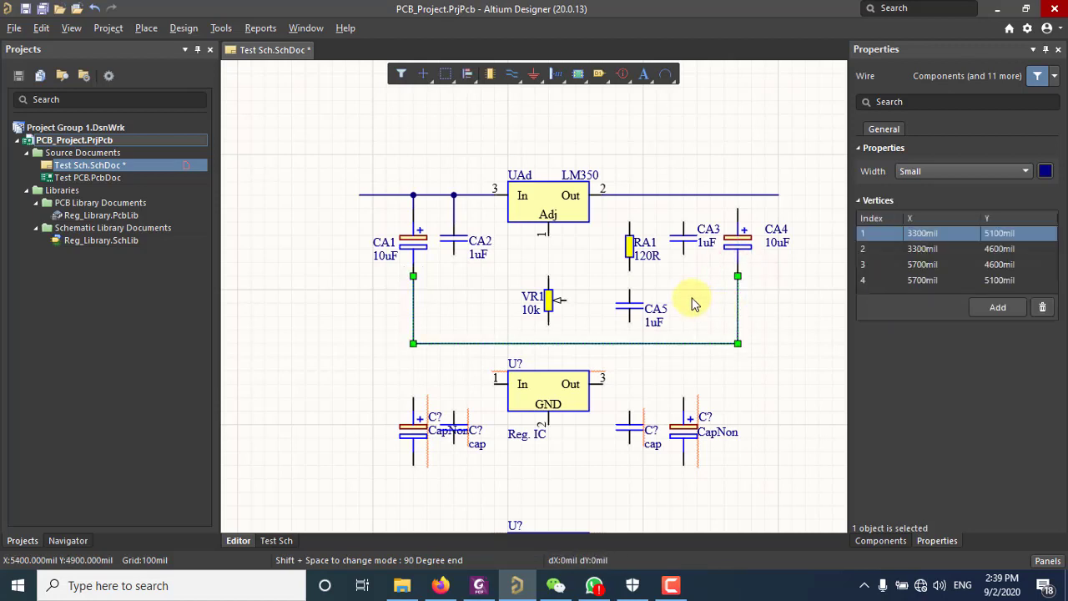
left_click(775, 312)
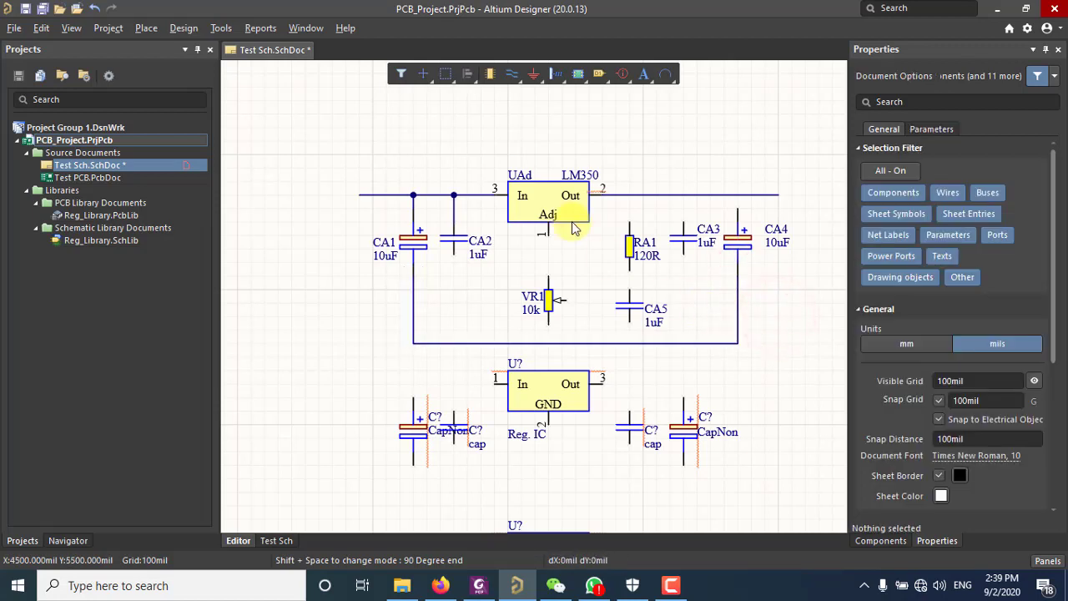
Wire the upper pins of CA4, CA3 and RA1 to the LM350's output wire
left_click(509, 74)
left_click(740, 205)
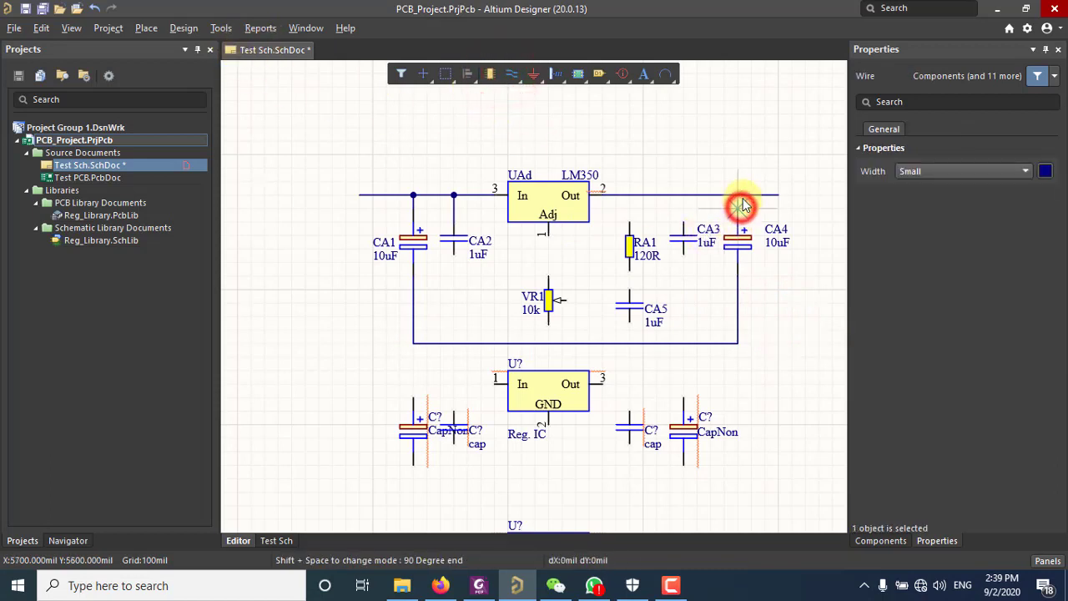
left_click(684, 195)
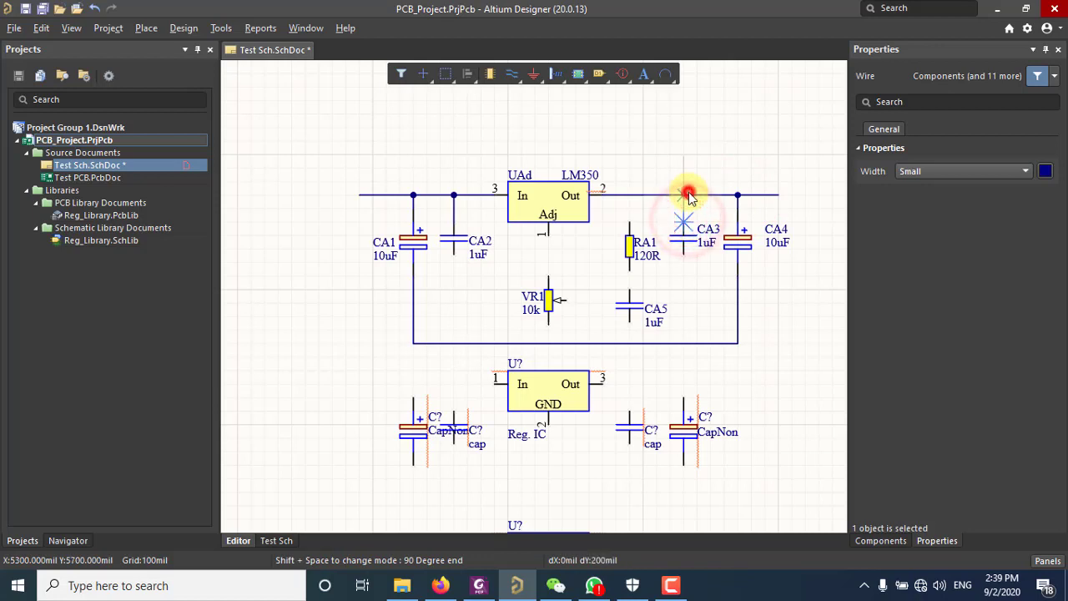
left_click(625, 195)
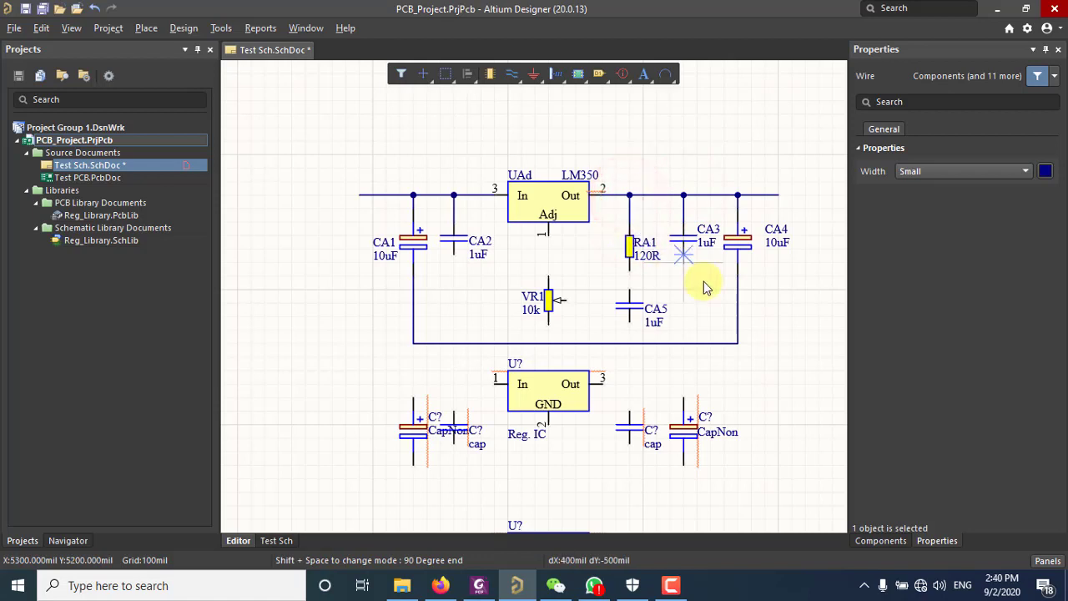
Wire RA1's lower pin to CA5, and connect the lower pins of CA5 and CA3 to the common bottom wire
left_click(633, 270)
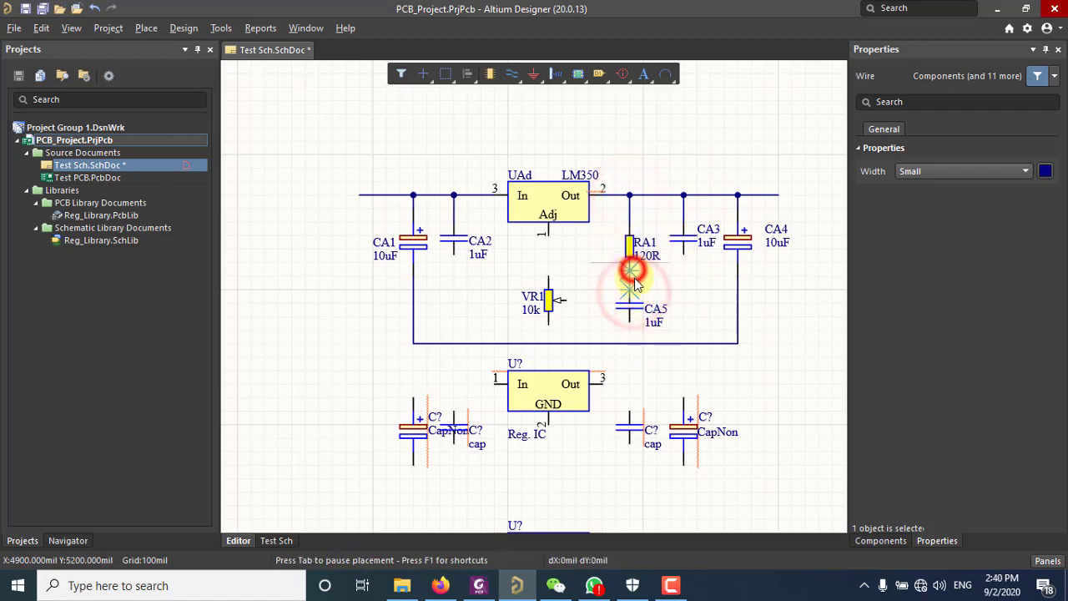
left_click(631, 340)
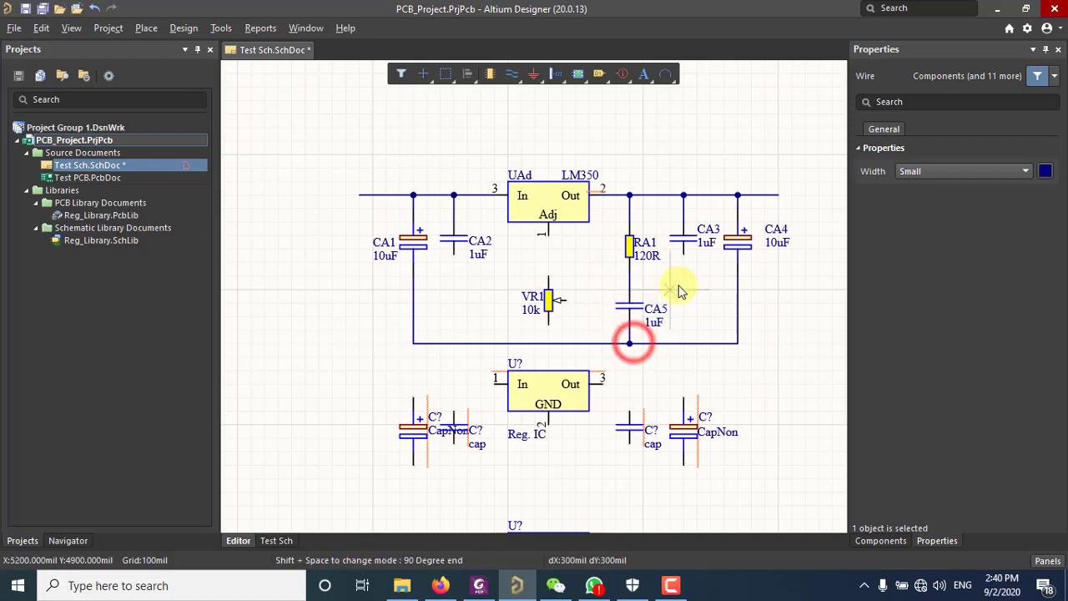
left_click(683, 252)
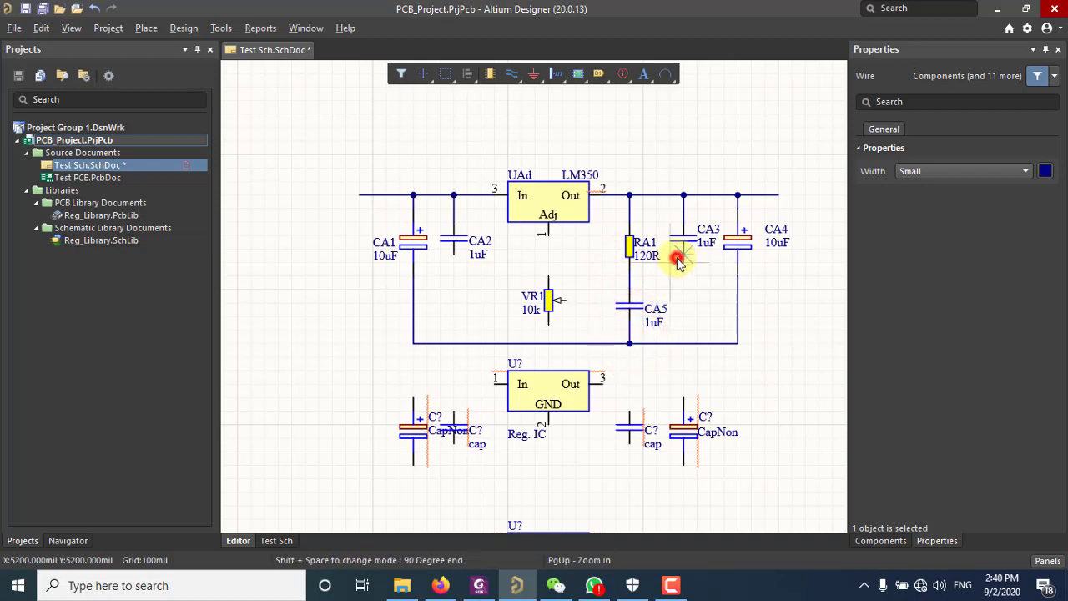
left_click(683, 343)
Connect VR1's lower pin to the bottom wire and its upper pin to the LM350's Adj pin
left_click(549, 323)
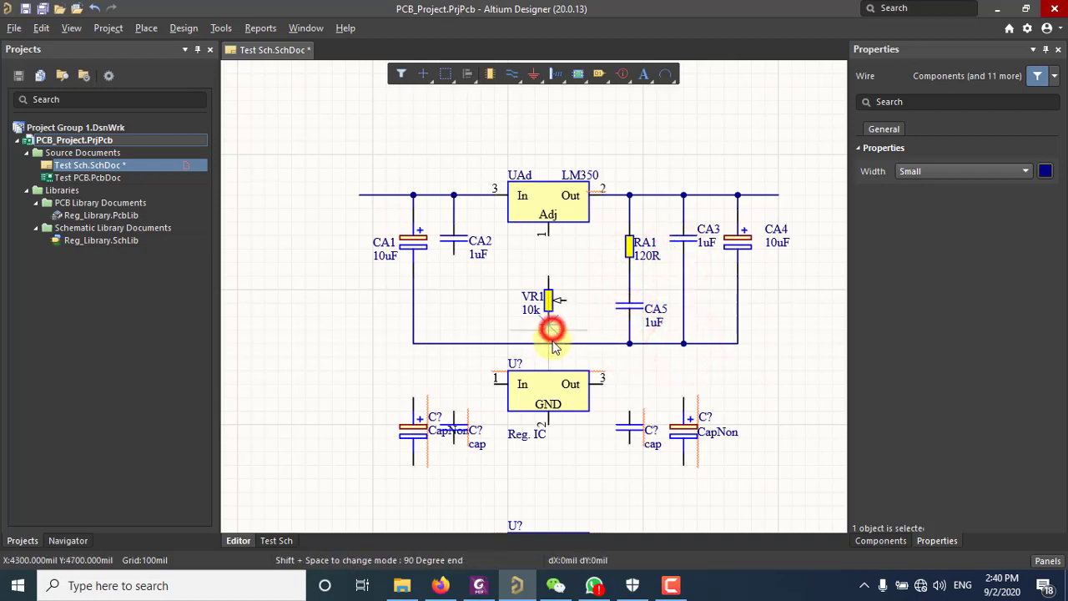
left_click(551, 343)
left_click(548, 277)
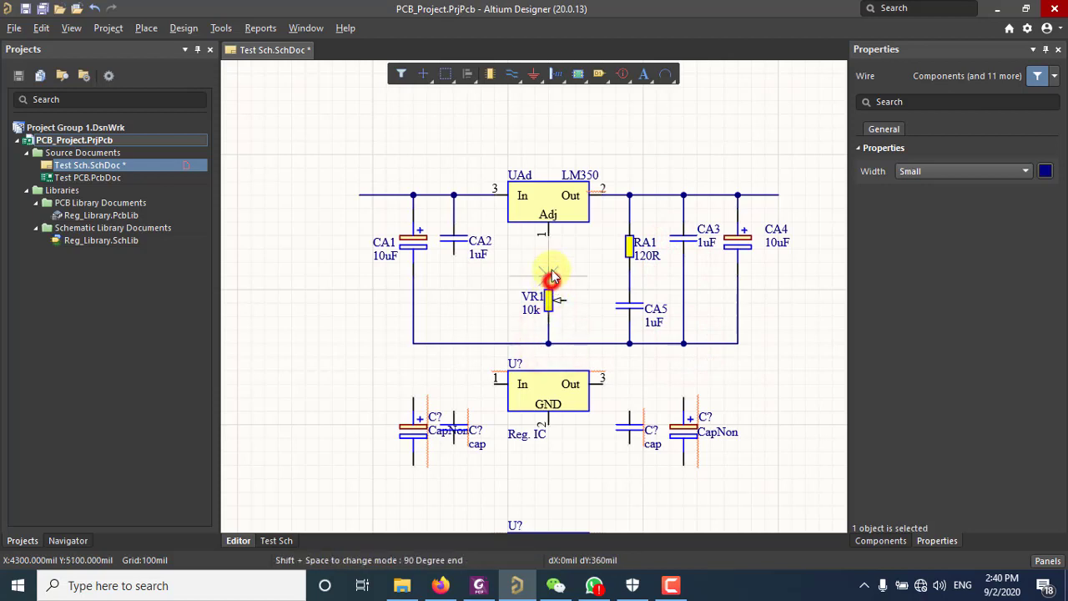
left_click(548, 236)
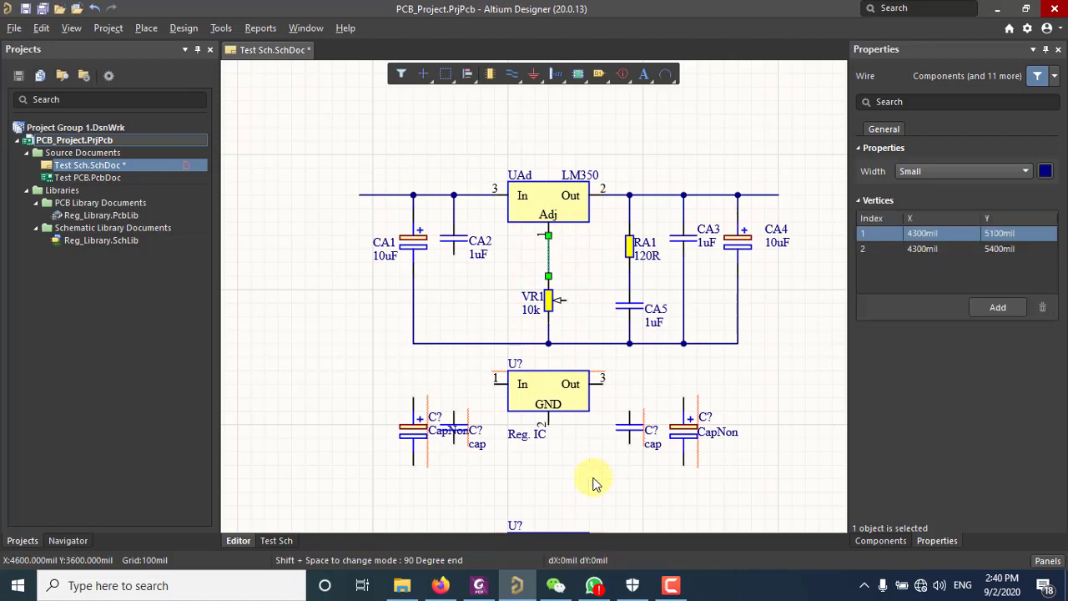
Check the LM350 circuit in the reference PDF in Foxit PhantomPDF, and wire VR1's wiper to the RA1–CA5 connection in the schematic
left_click(479, 586)
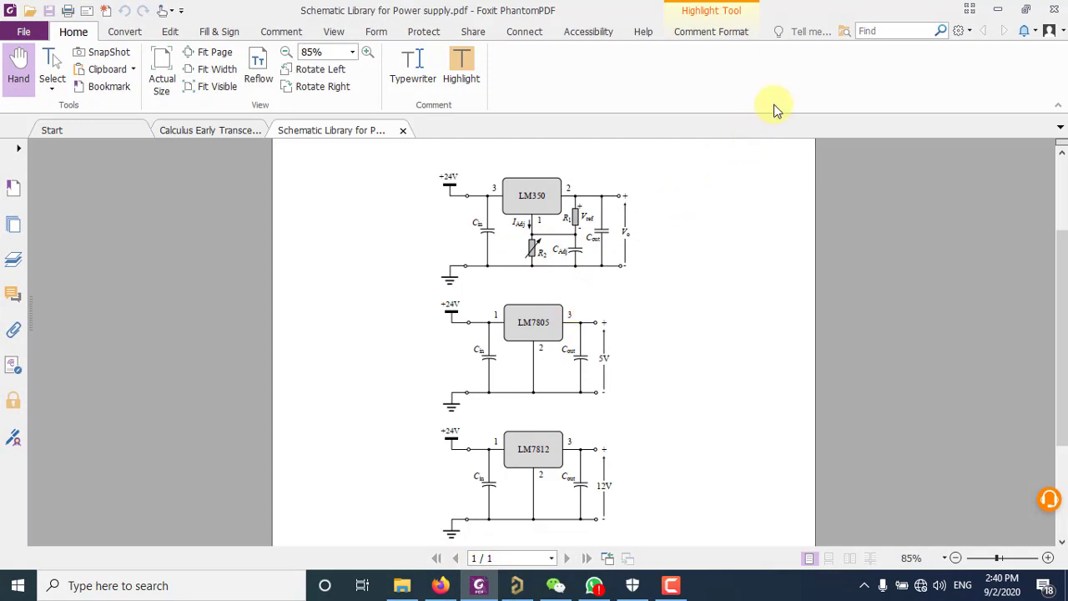
left_click(1003, 8)
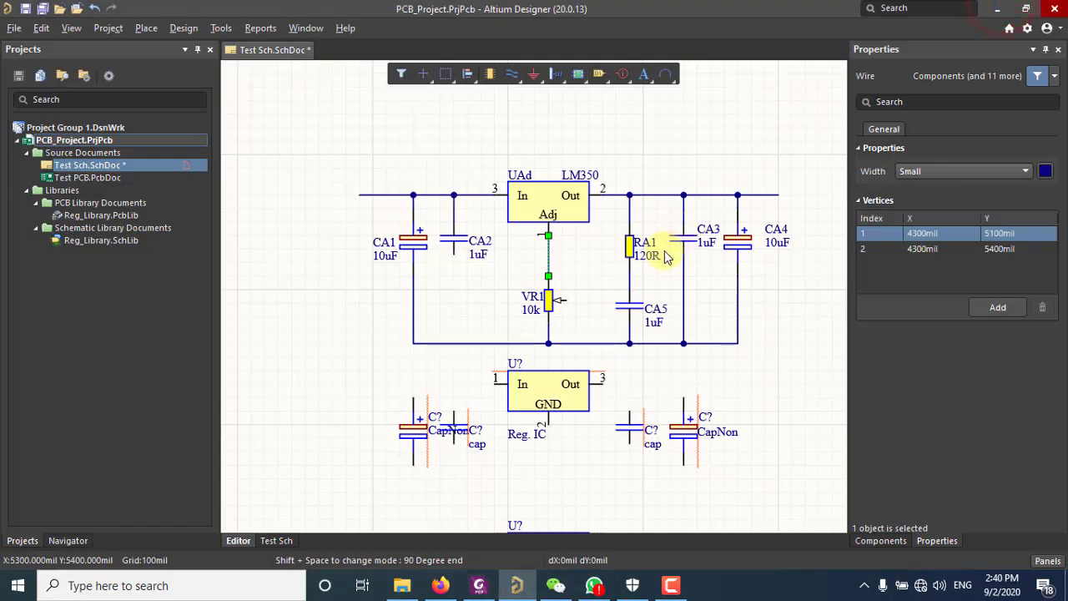
key("Delete")
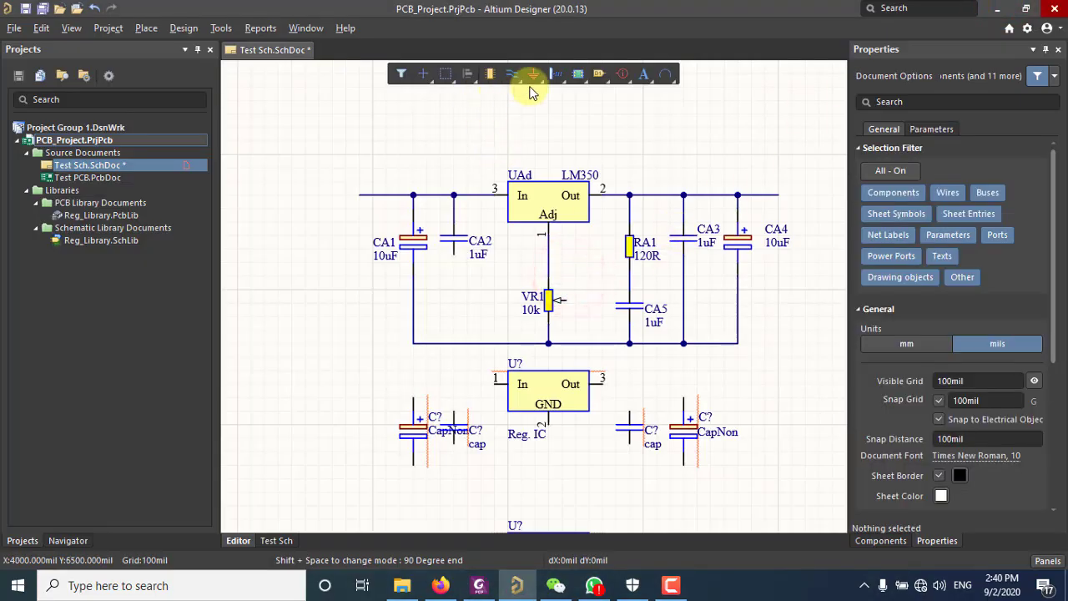
left_click(513, 75)
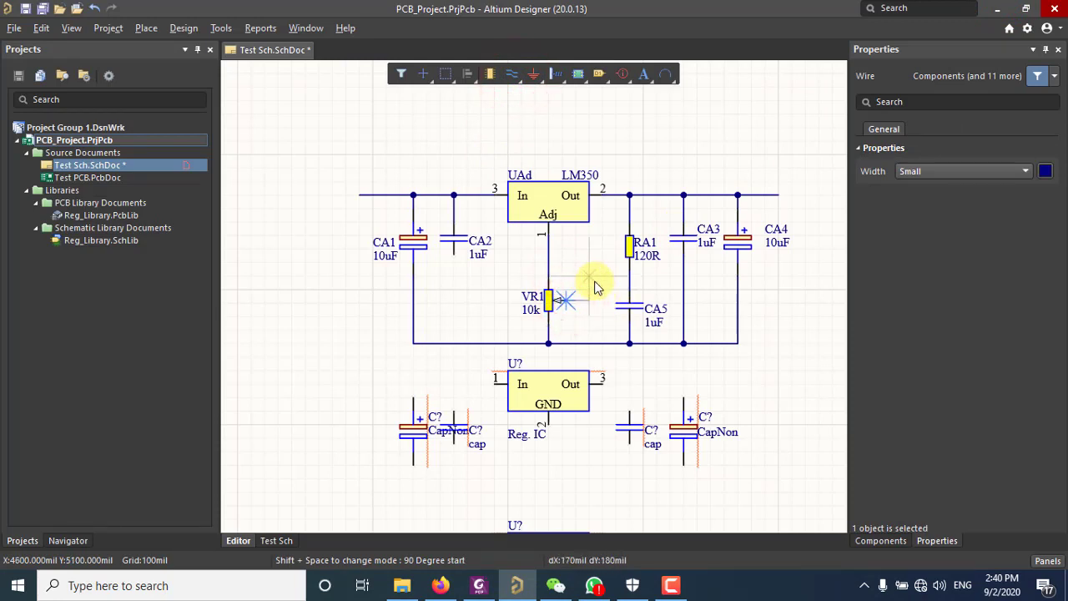
key("space")
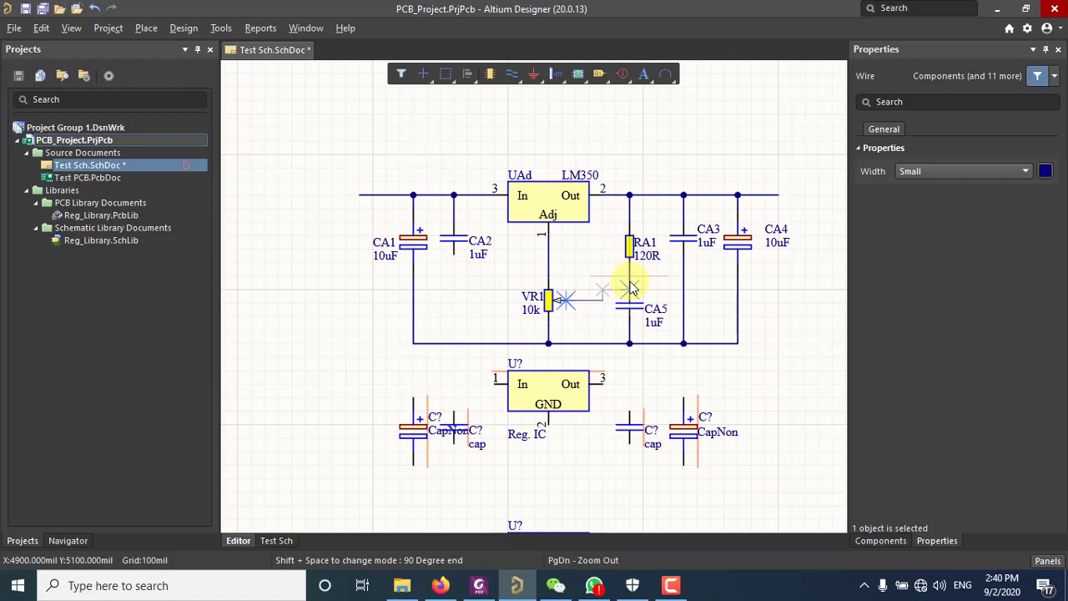
left_click(629, 290)
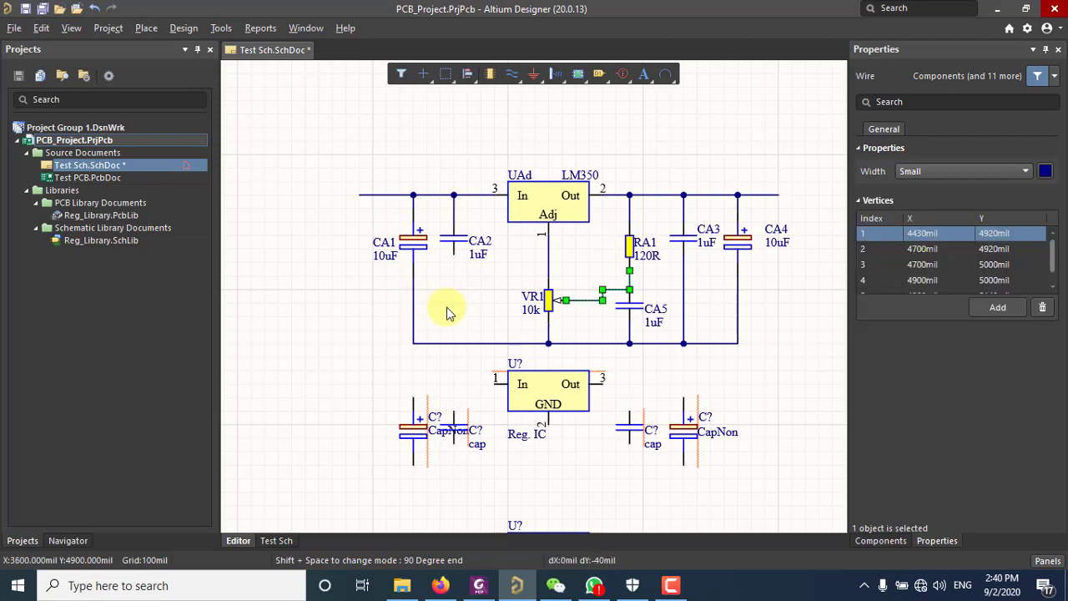
right_click(324, 332)
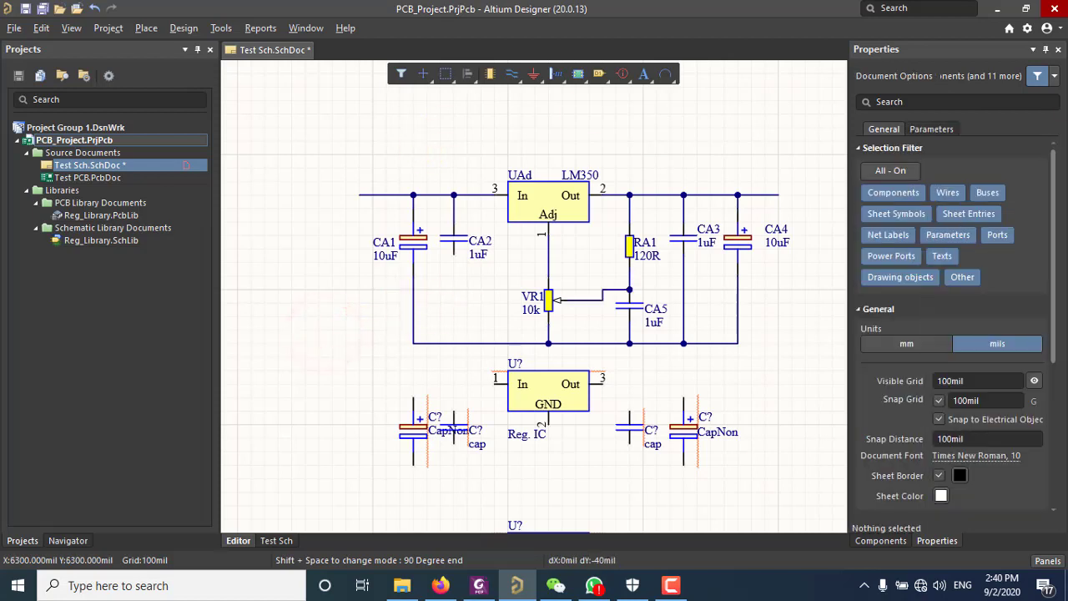
Wire CA2's lower pin straight down to the common bottom wire
left_click(516, 77)
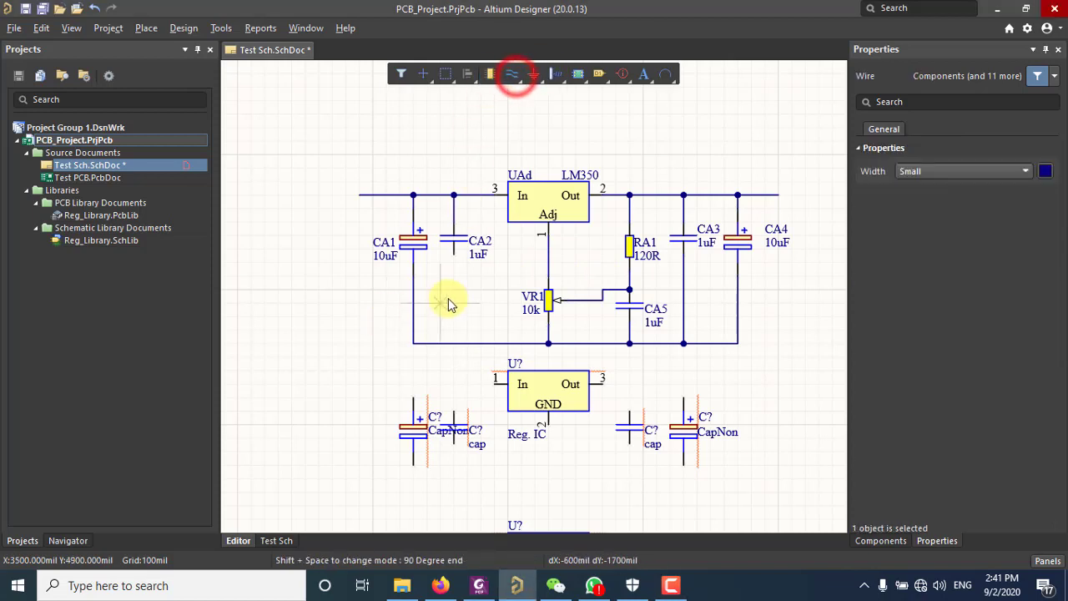
left_click(453, 258)
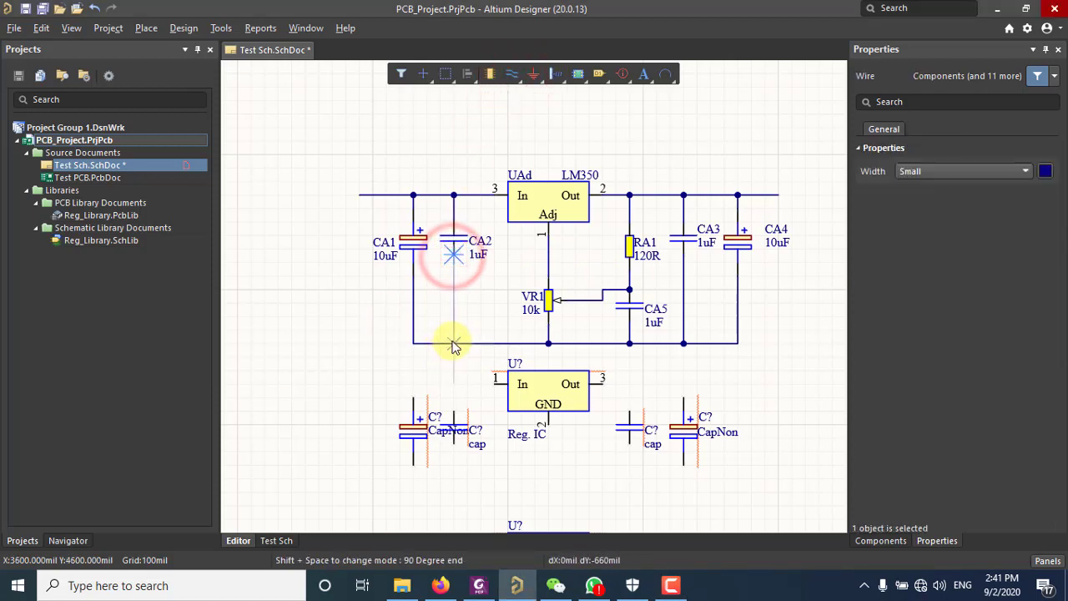
left_click(453, 343)
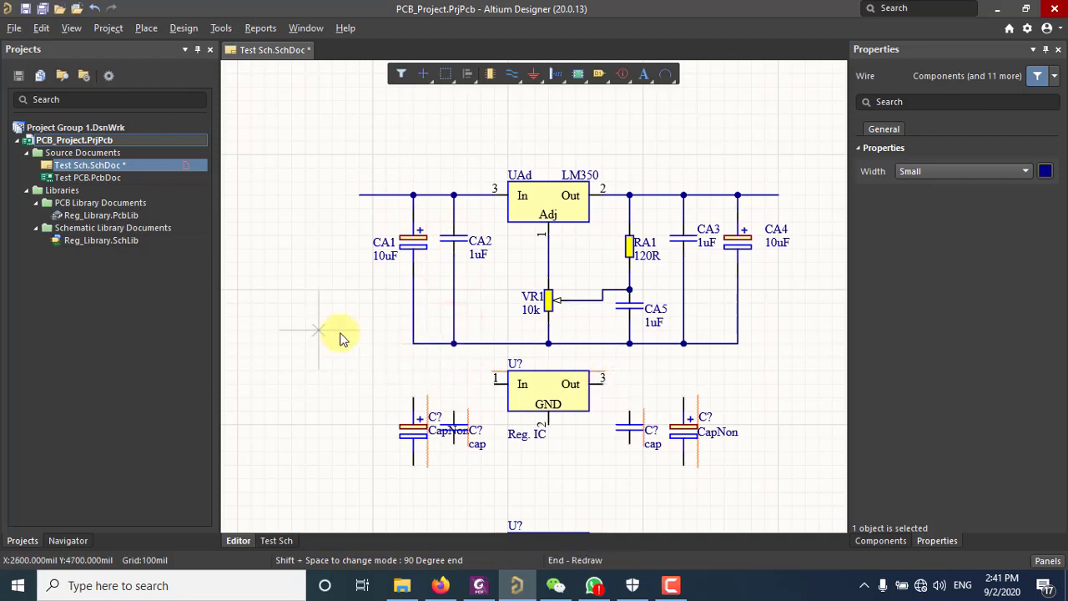
right_click(405, 339)
left_click(365, 332)
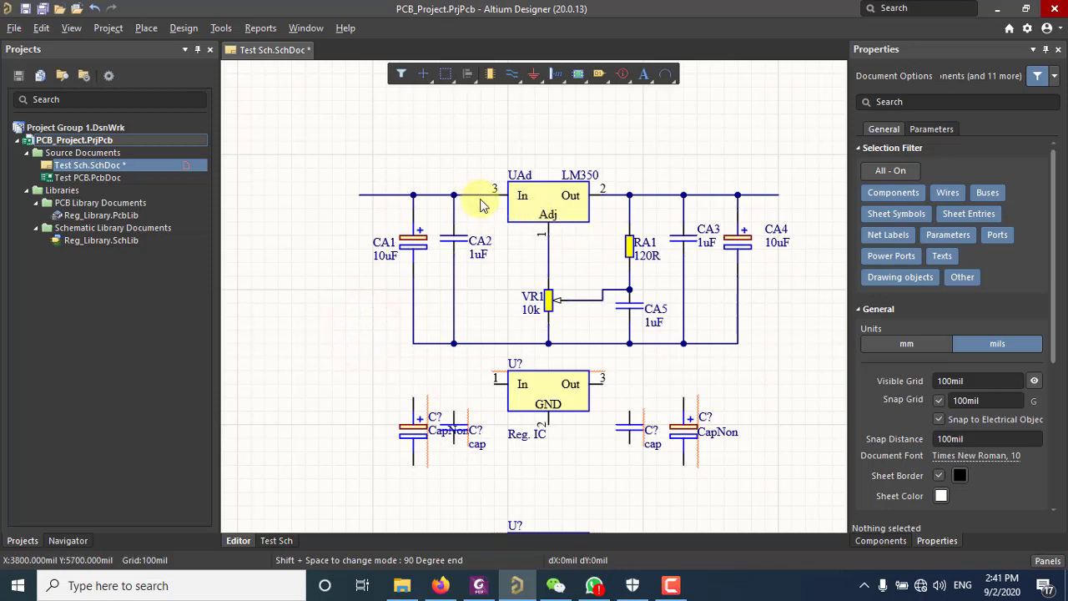
Select the whole LM350 circuit and move it upward to widen the gap above the second regulator
scroll(482, 206, "down", 1, "ctrl")
left_click(345, 151)
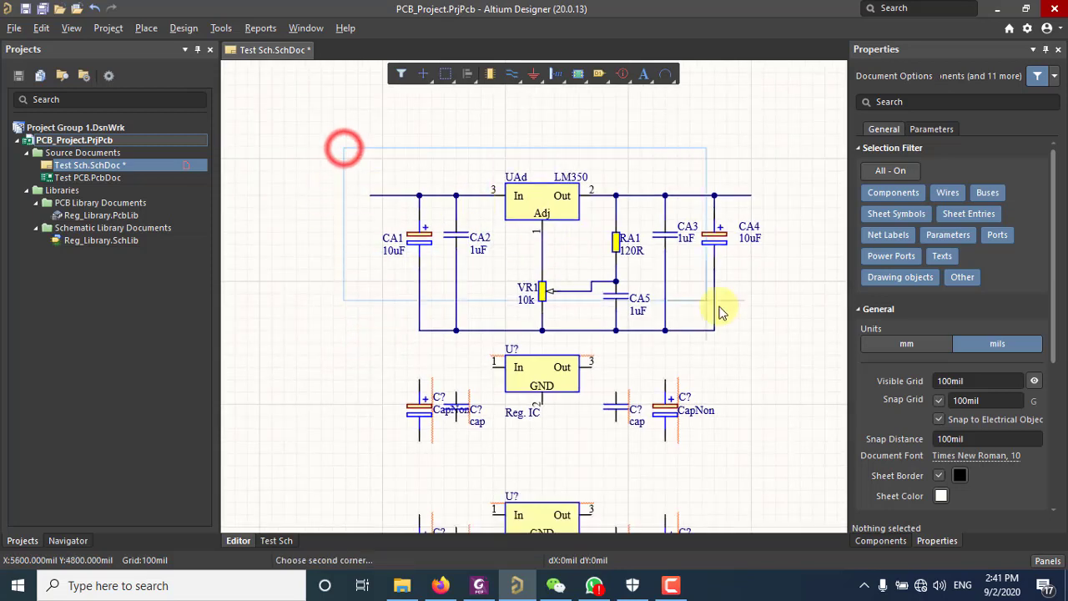
left_click(784, 344)
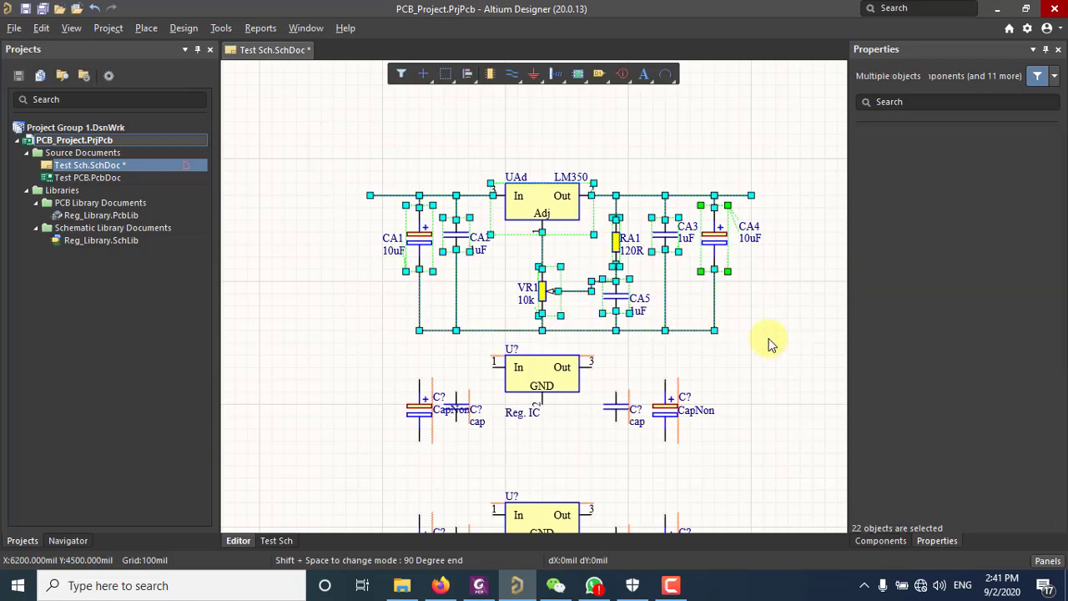
mouse_move(547, 206)
left_mouse_down()
mouse_move(544, 217)
mouse_move(543, 197)
left_mouse_up()
left_click(354, 312)
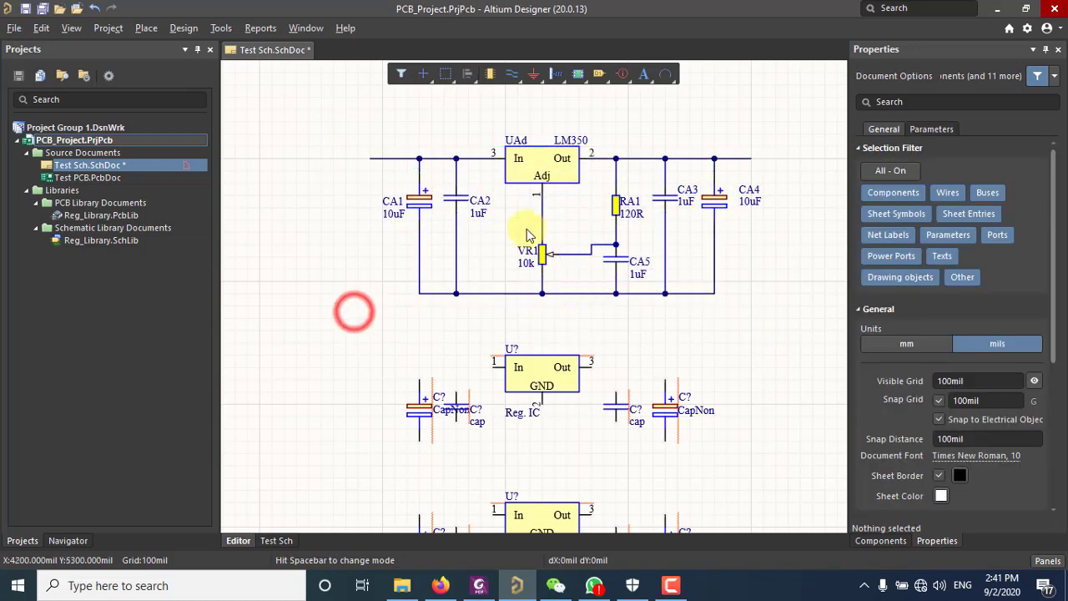
scroll(501, 283, "up", 2)
scroll(500, 284, "up", 2, "ctrl")
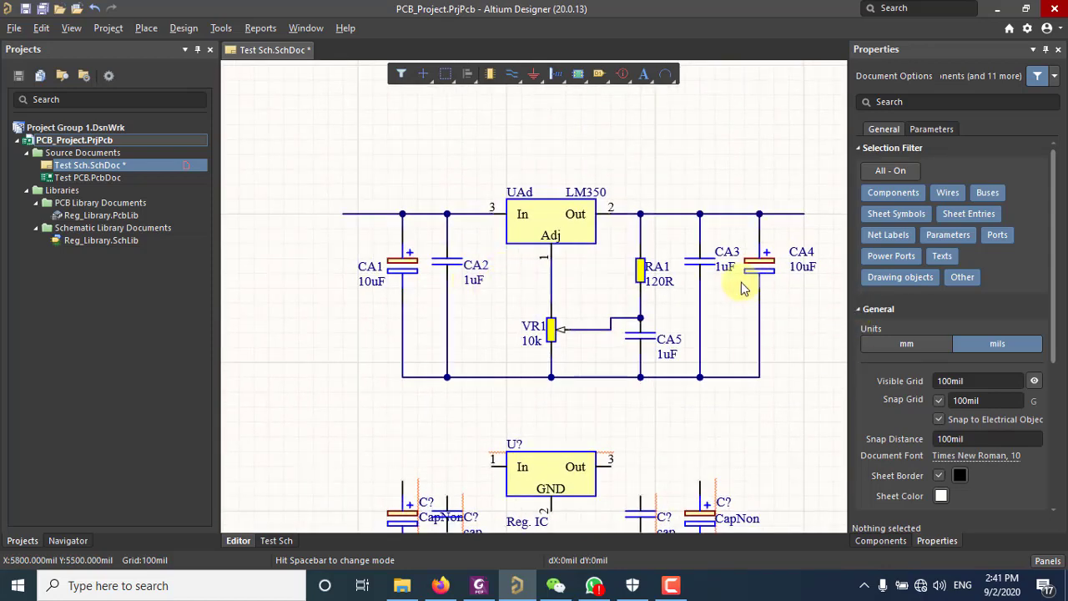
scroll(493, 295, "down", 1, "ctrl")
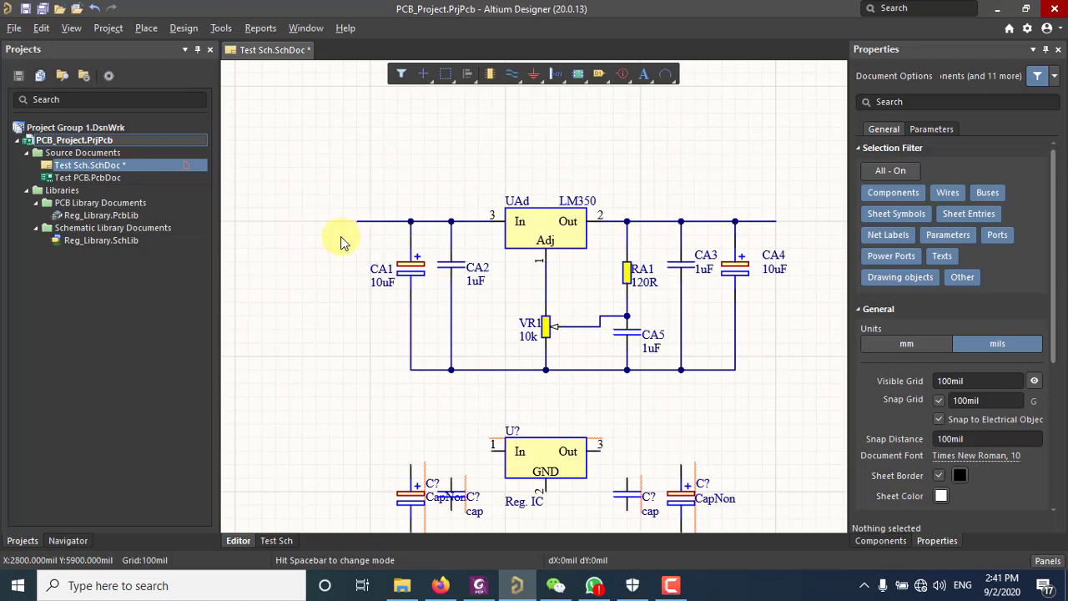
scroll(486, 265, "down", 1, "ctrl")
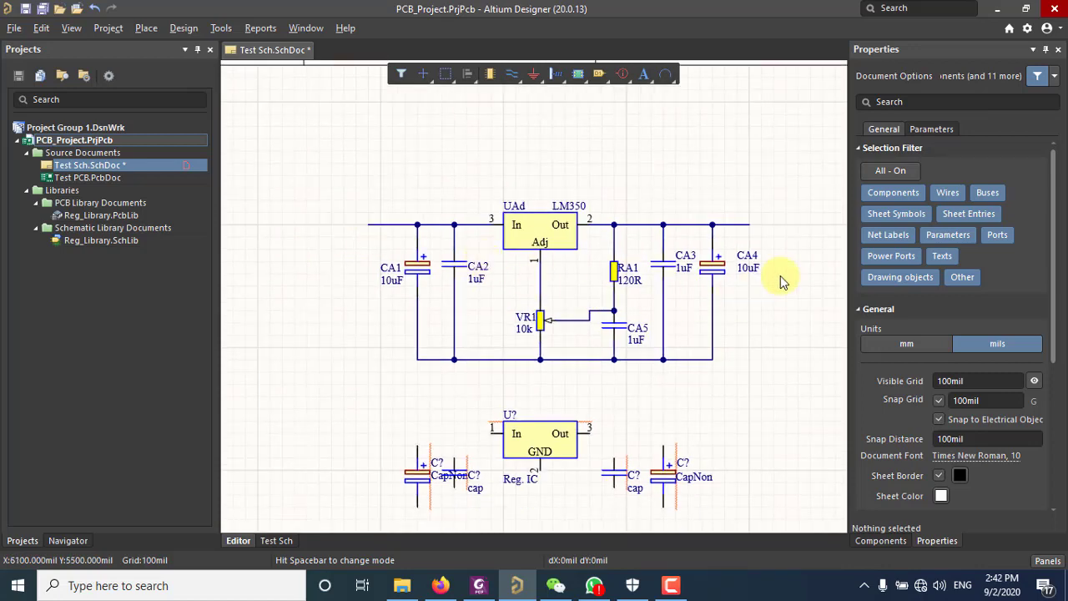
right_click_drag(777, 347, 739, 322)
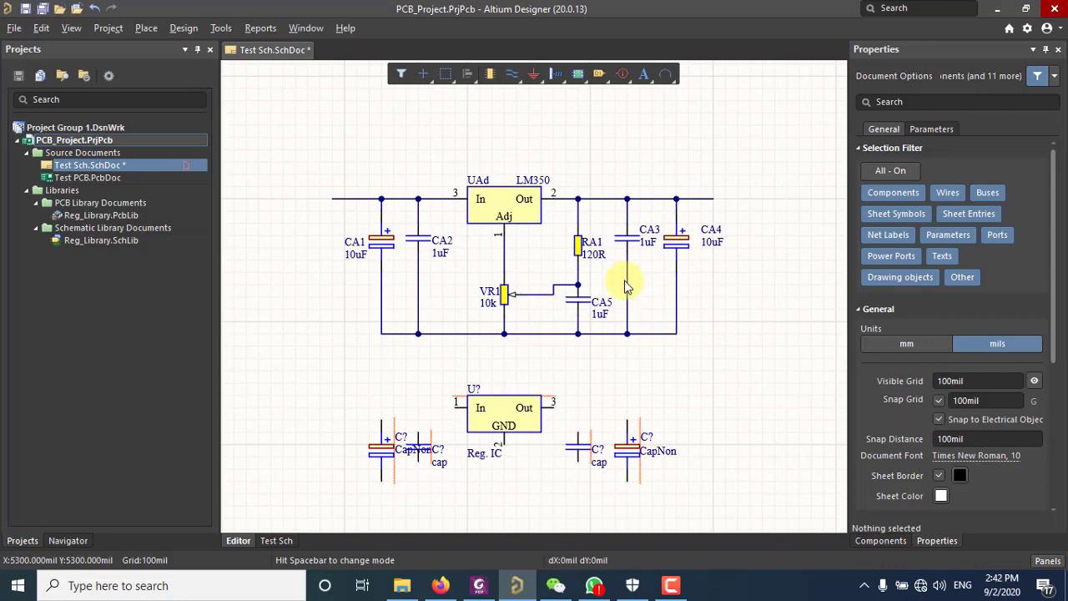
scroll(617, 278, "up", 1, "ctrl")
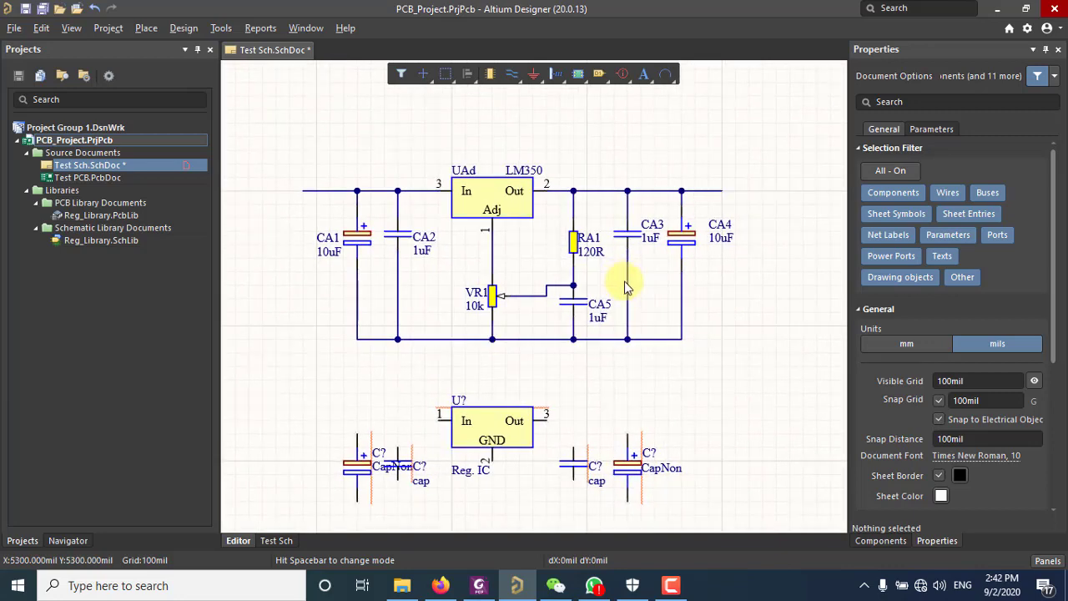
scroll(628, 286, "down", 1, "ctrl")
Place a VCC power port just above the free end of the LM350's input wire, at about X 2800, Y 6100 mil
left_click(543, 83)
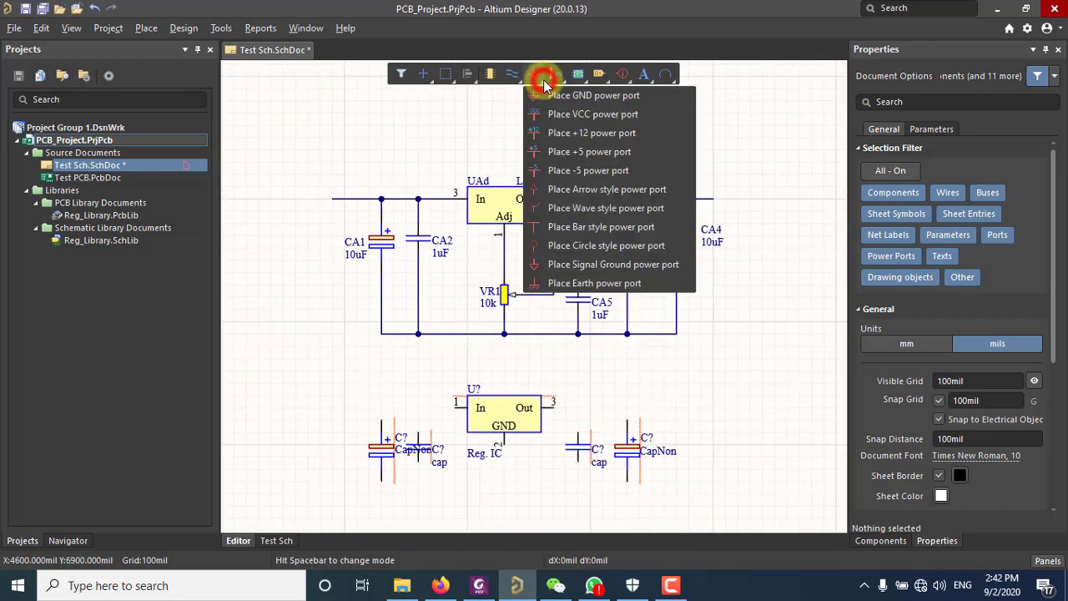
left_click(594, 116)
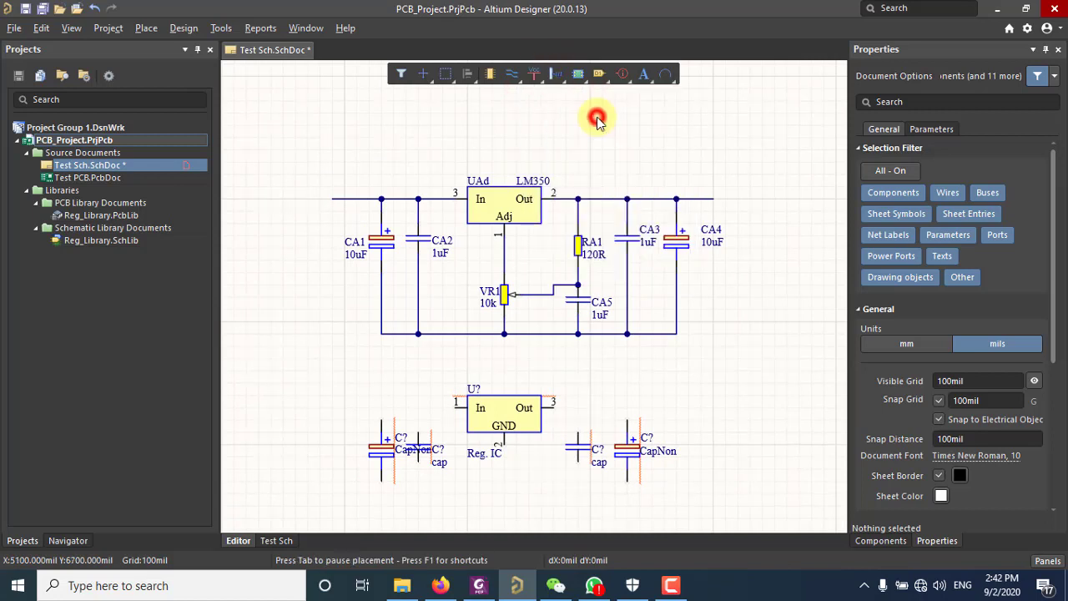
left_click(320, 188)
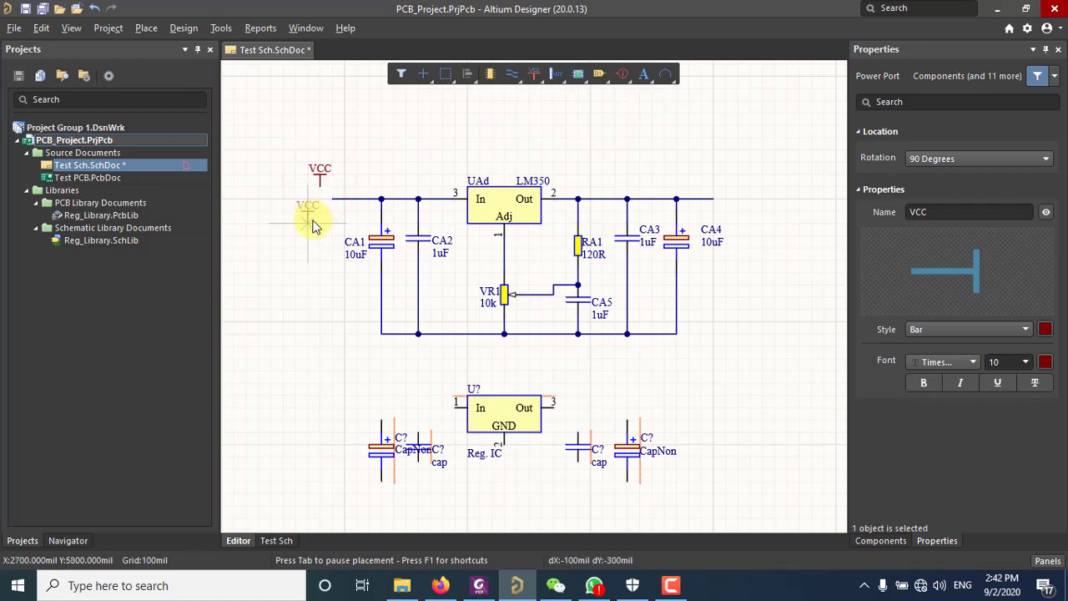
right_click(313, 225)
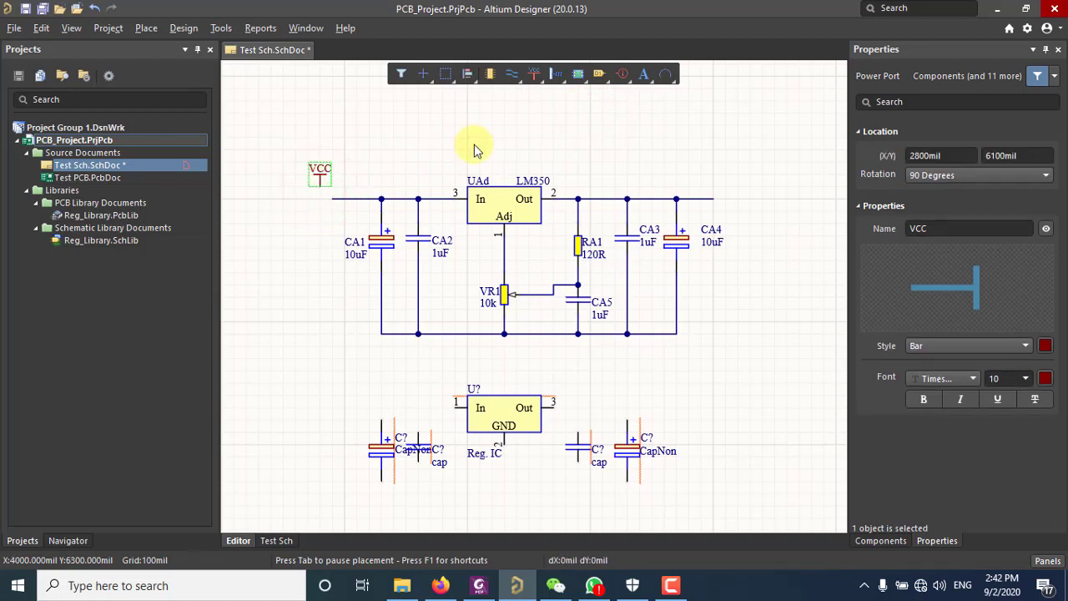
Place a GND power port below the bottom wire's level, vertically aligned with the VCC port at X 2800, Y 4800 mil
left_click(518, 78)
left_click(624, 11)
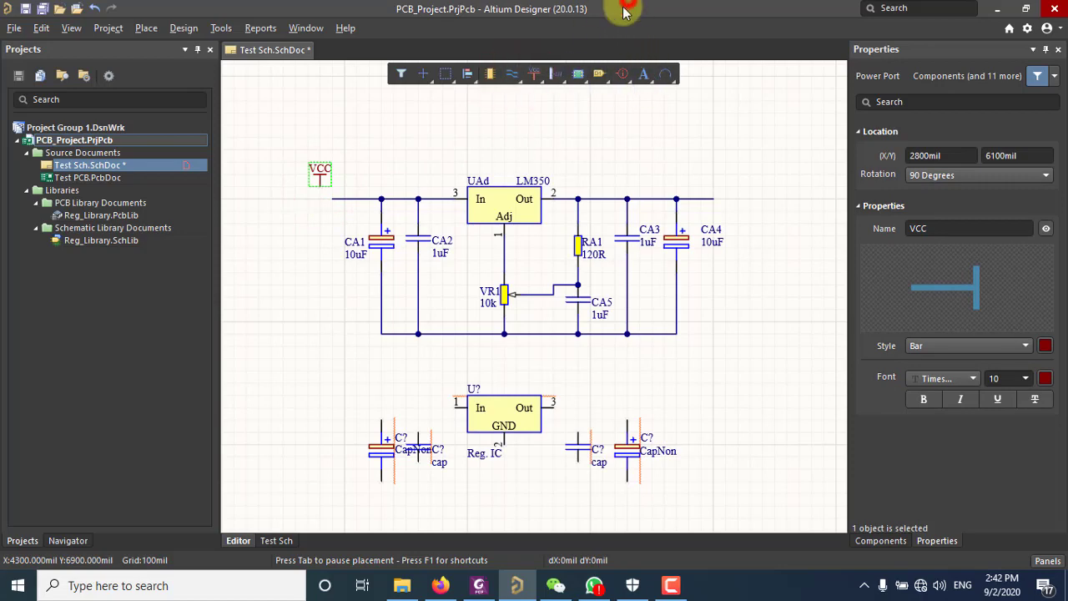
left_click(534, 73)
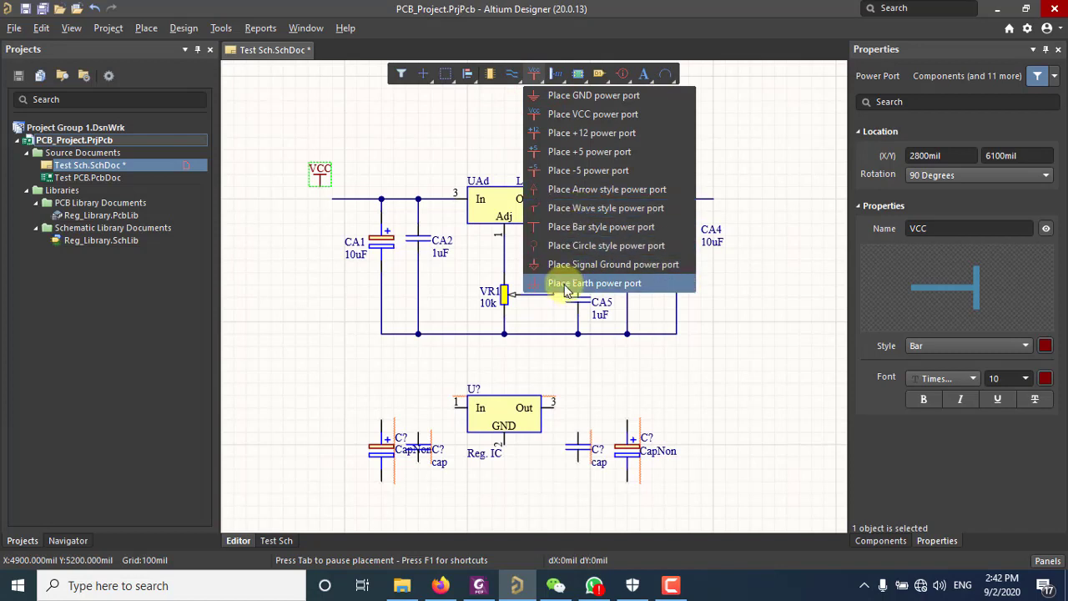
left_click(613, 96)
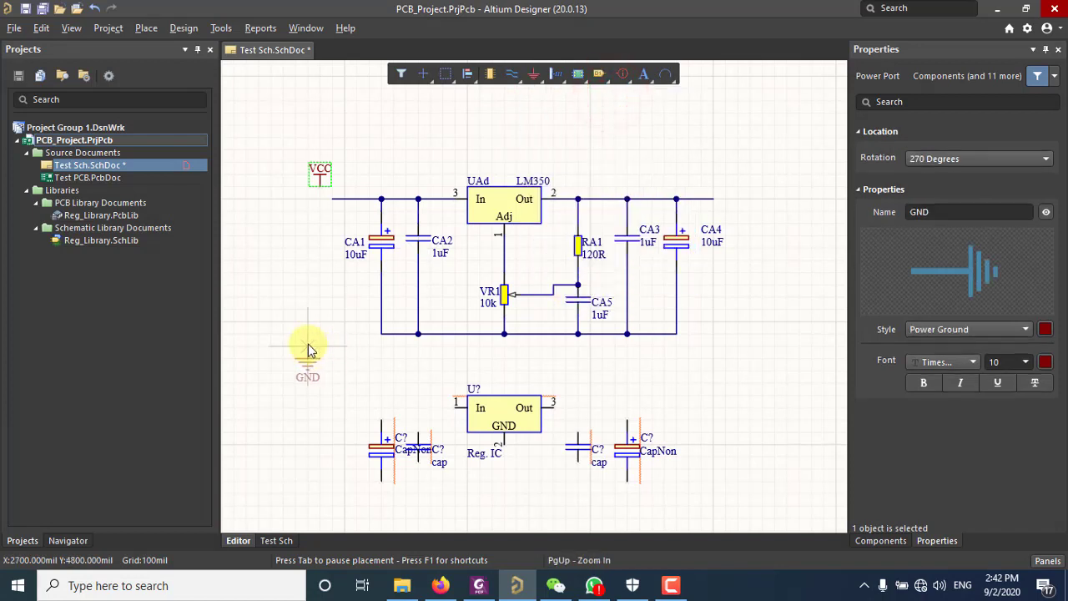
left_click(308, 344)
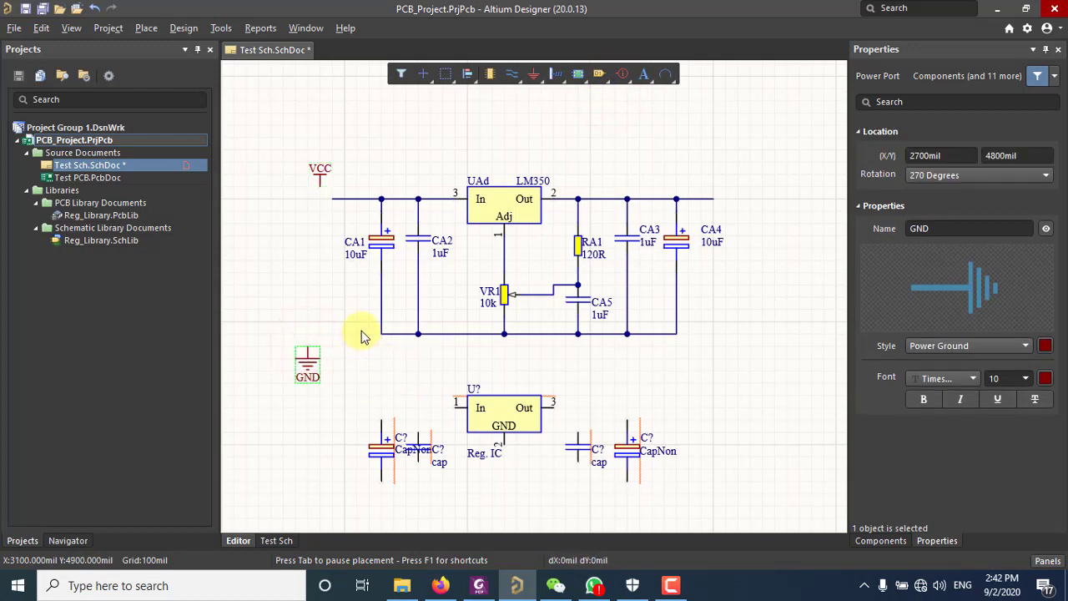
left_click_drag(305, 354, 320, 358)
left_click(320, 359)
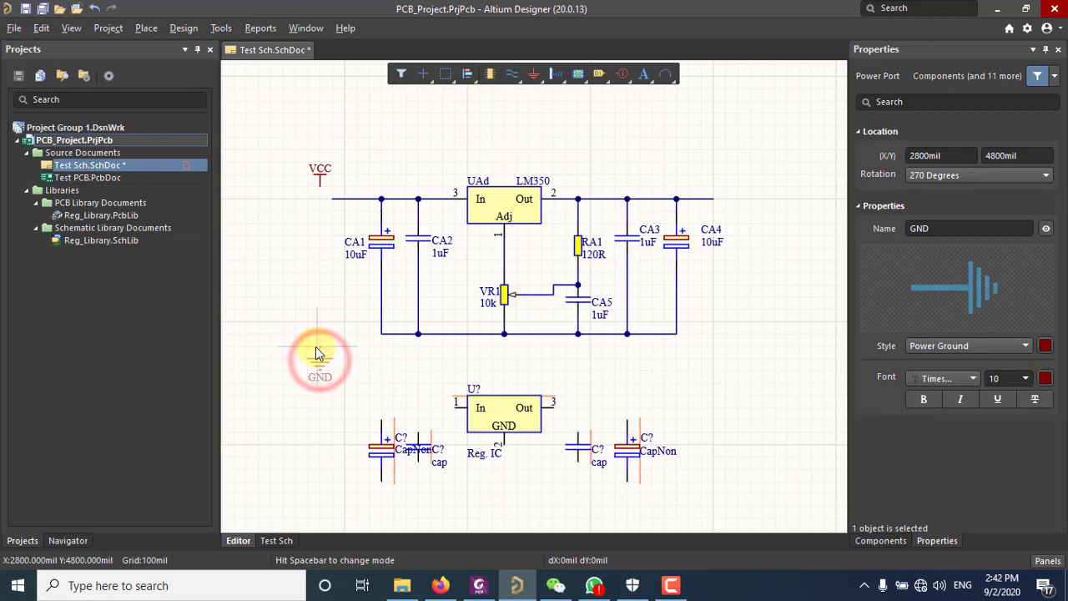
Wire the VCC port to the LM350's input wire and the GND port to the common bottom wire at CA1
left_click(511, 73)
left_click(330, 203)
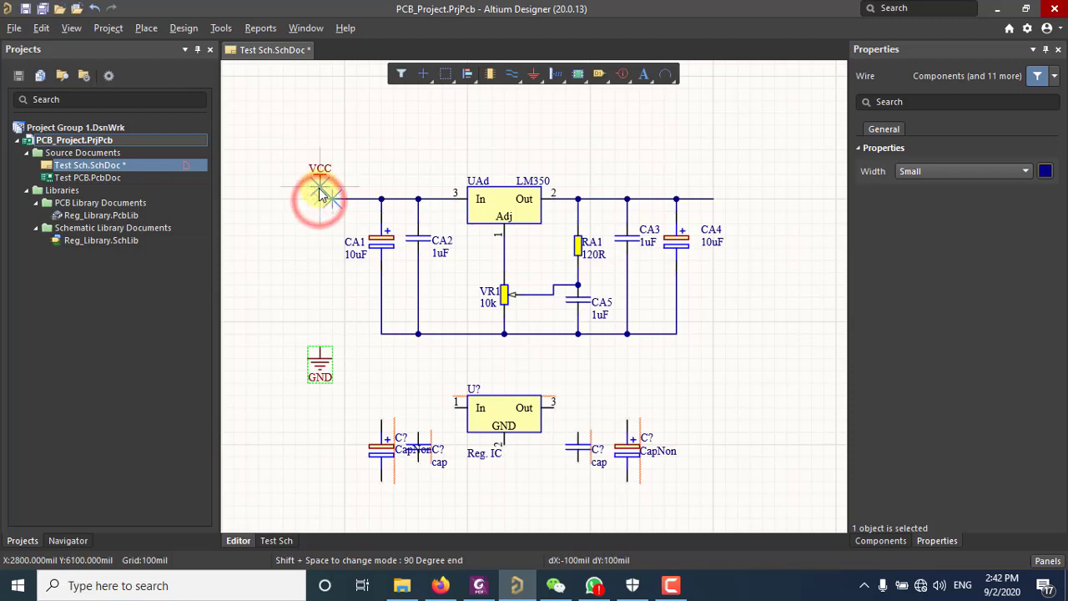
left_click(320, 188)
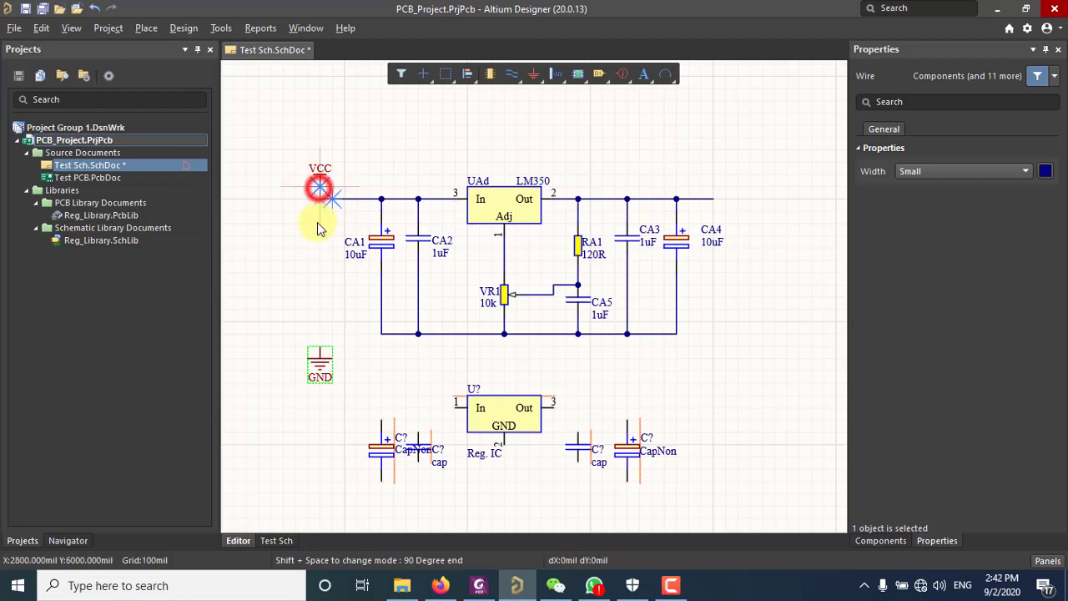
left_click(382, 338)
left_click(321, 343)
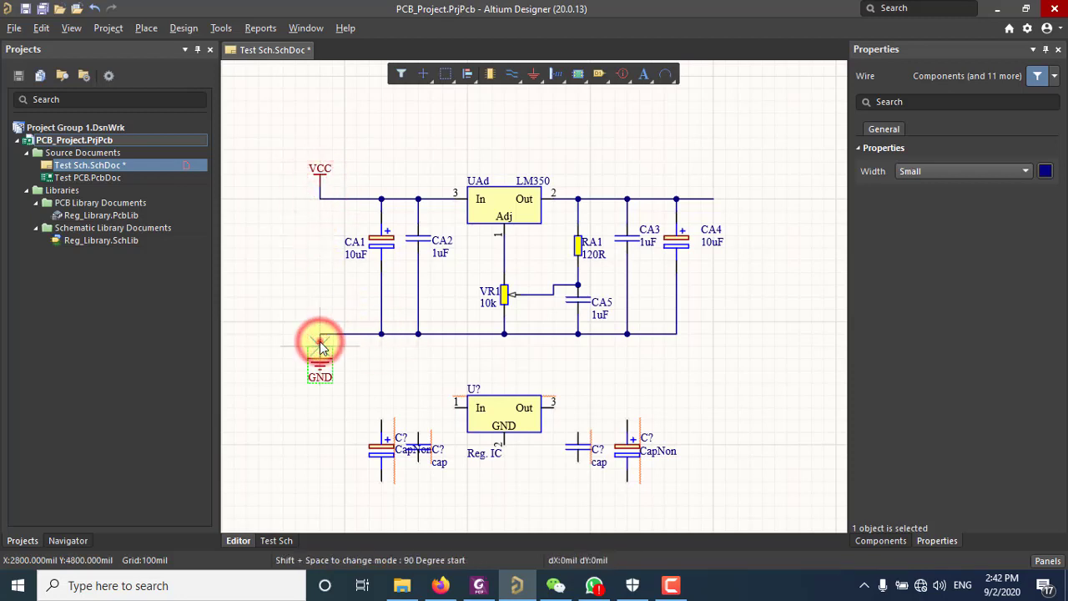
right_click(301, 277)
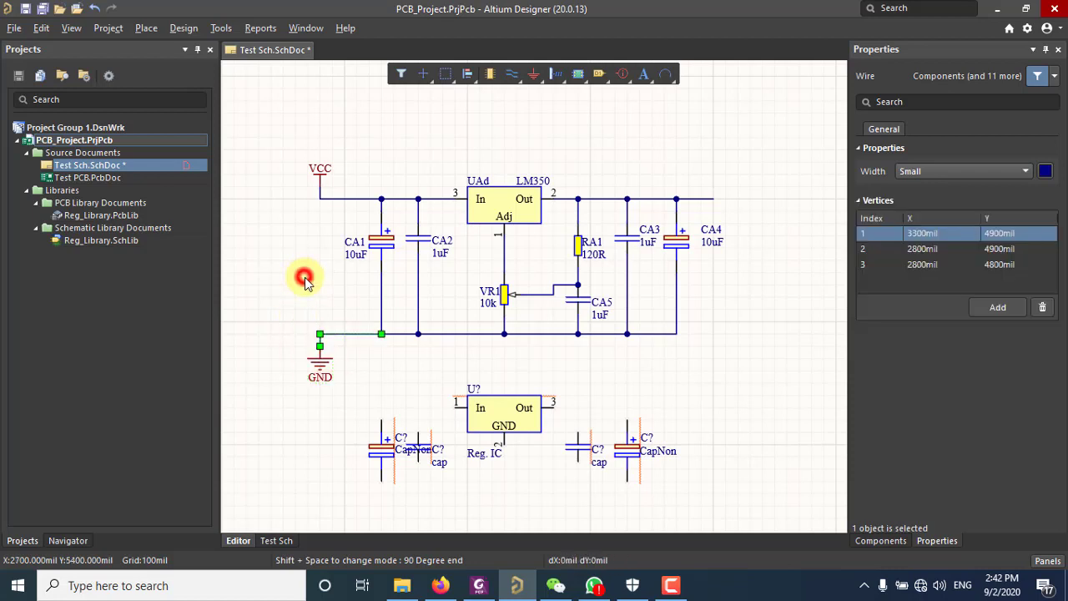
left_click(305, 280)
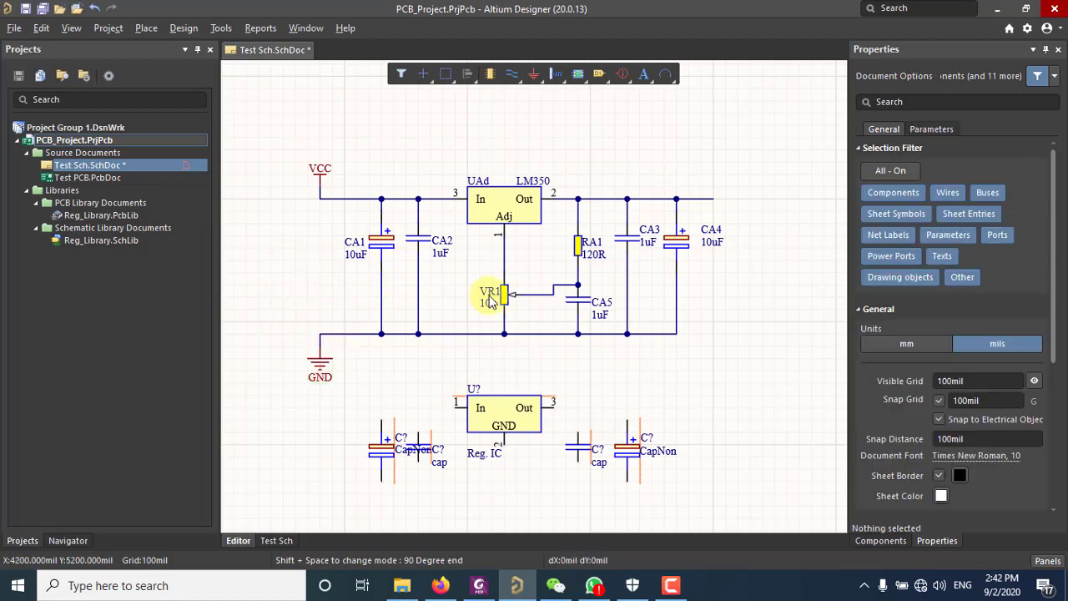
Rename the input VCC power port to +24V
scroll(431, 250, "down", 3, "ctrl")
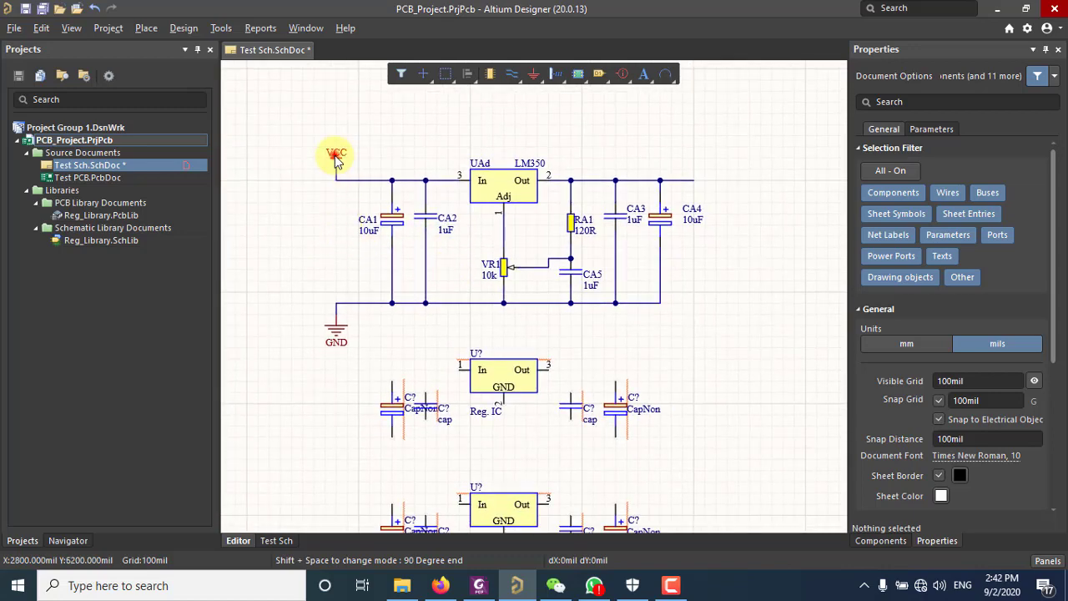
left_click(336, 159)
left_click(956, 227)
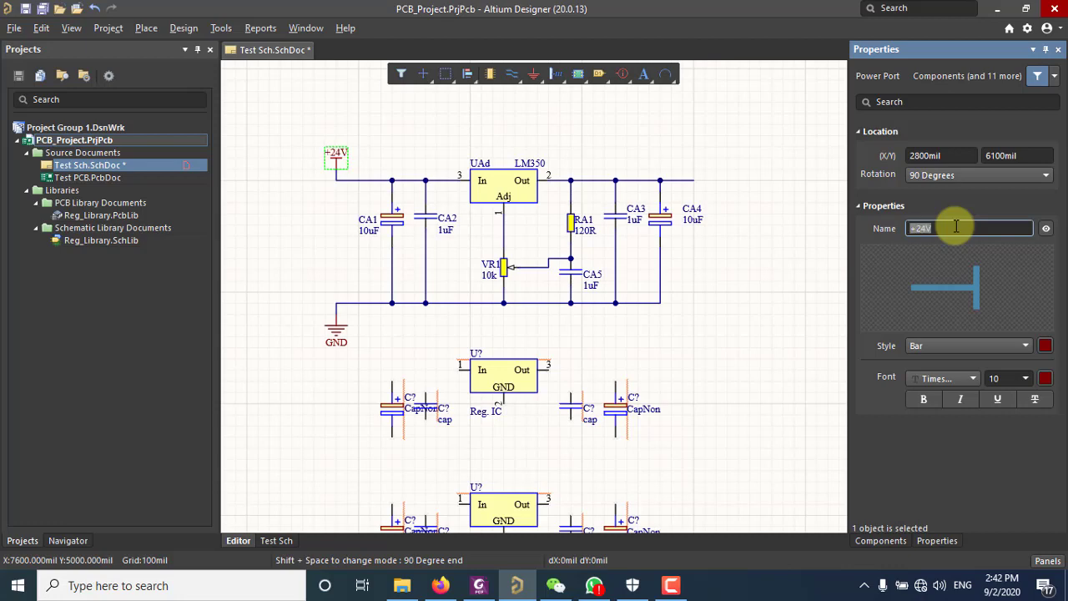
left_click(701, 254)
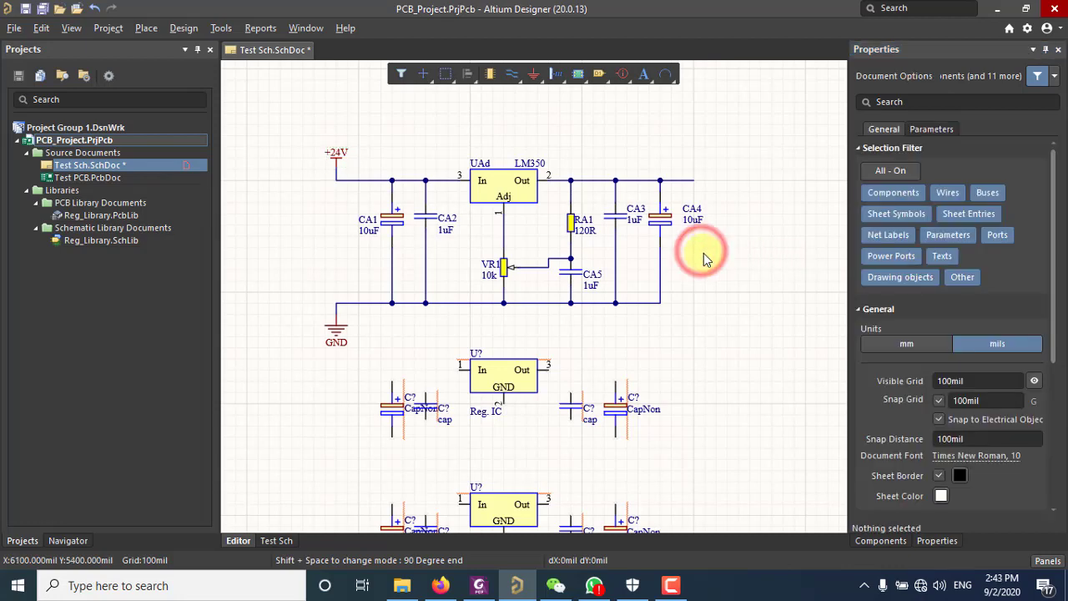
Extend the common bottom wire and the LM350's output wire past CA4 to X 6300 mil
left_click(511, 73)
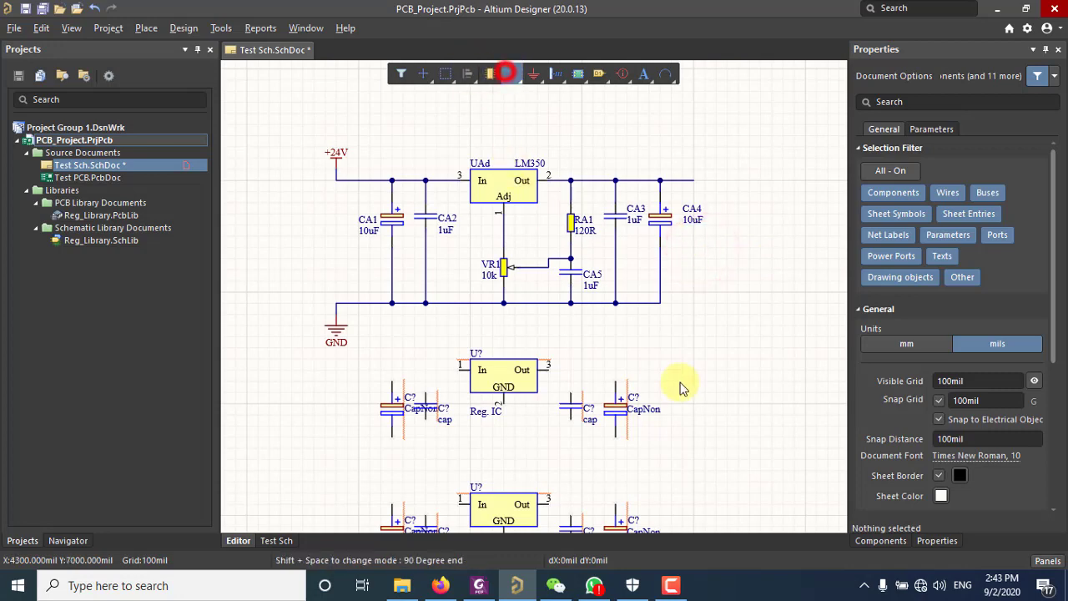
left_click(660, 303)
left_click(728, 308)
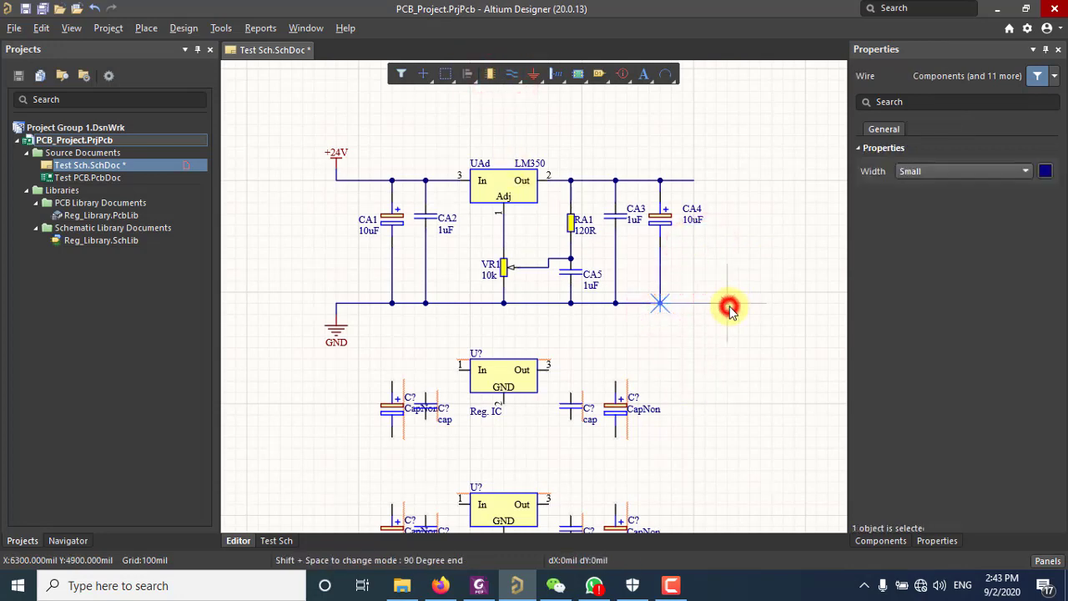
right_click(730, 309)
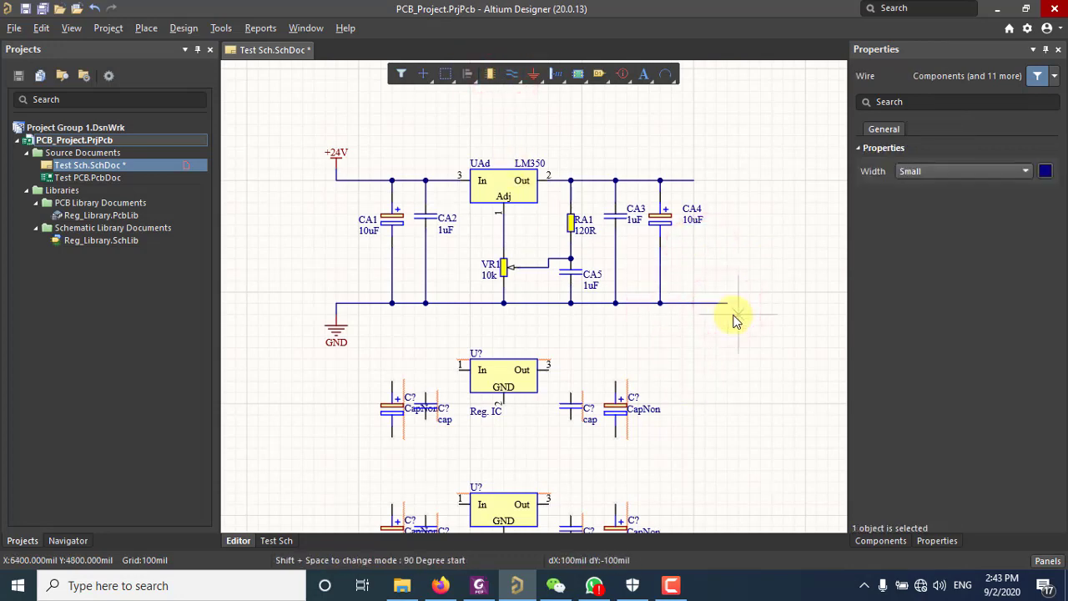
left_click(695, 187)
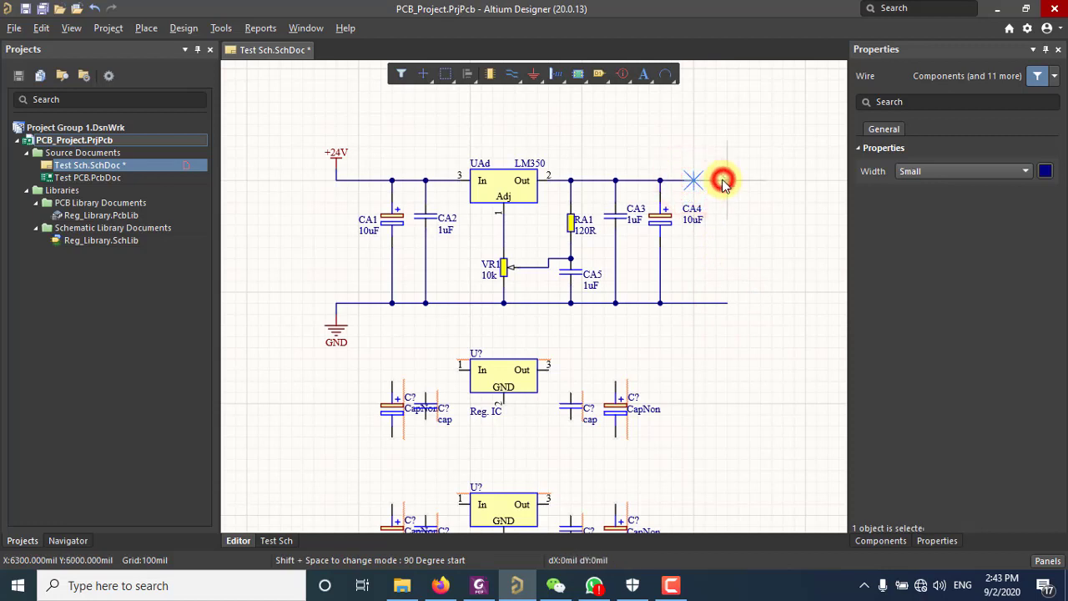
right_click(720, 234)
left_click(574, 179)
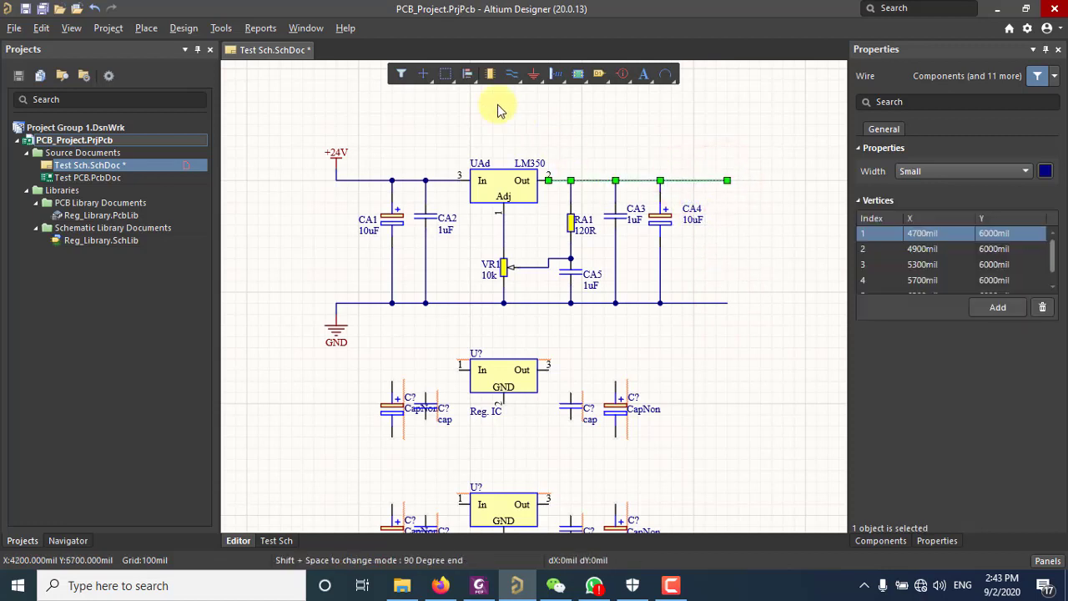
left_click(534, 75)
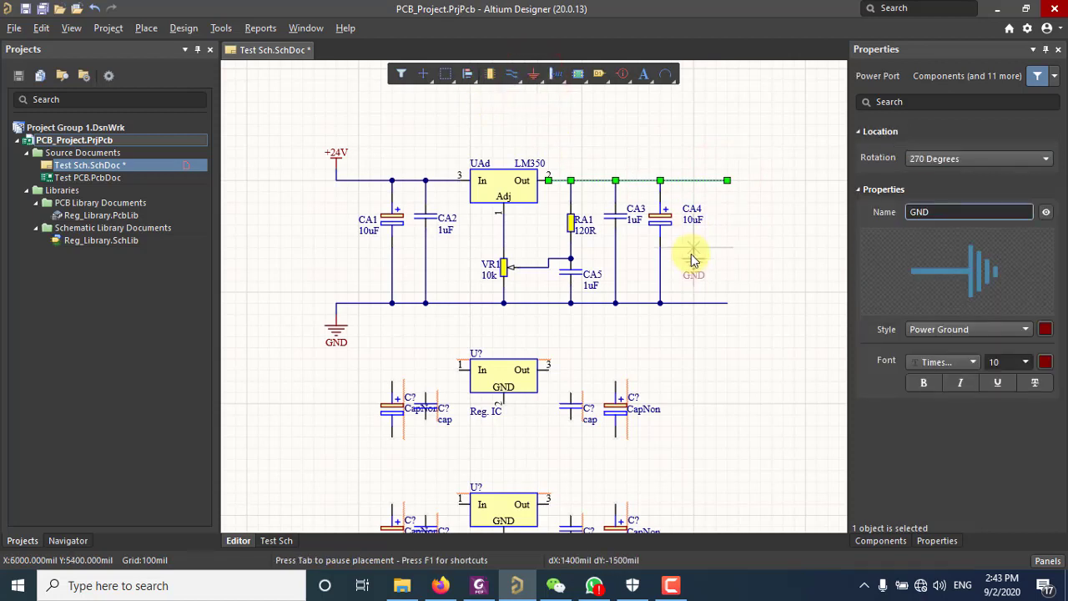
left_click(723, 331)
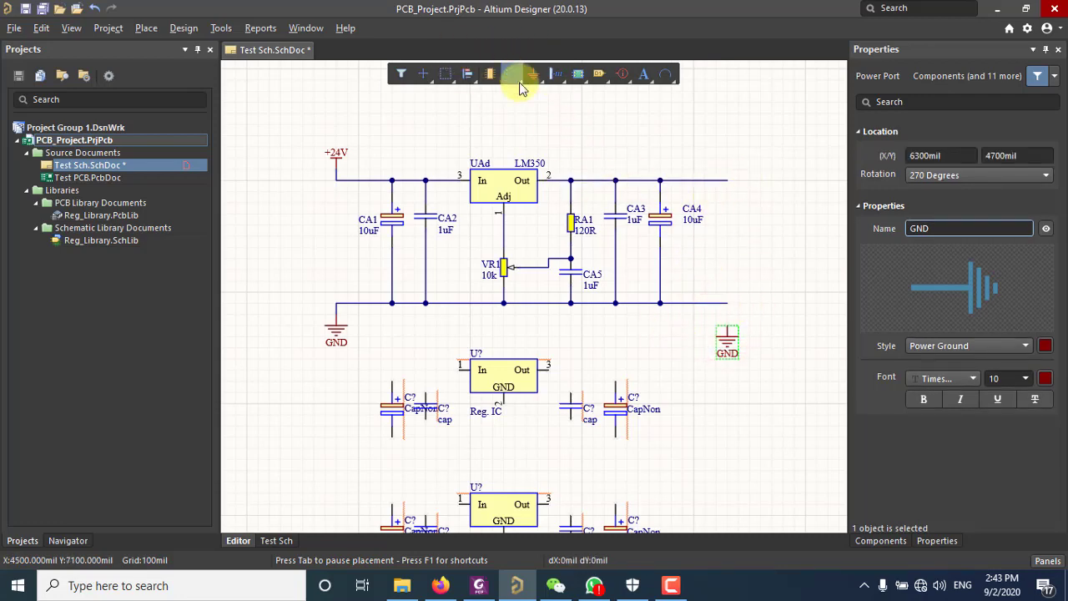
left_click(771, 367)
key("Delete")
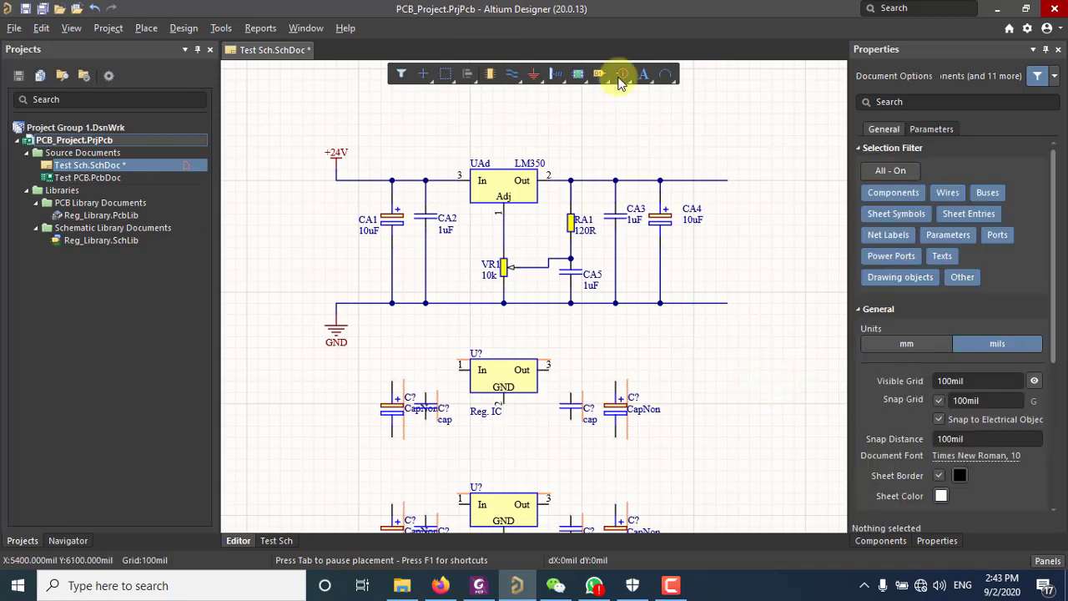
Place a VCC power port above the output wire's end at about X 6500, Y 6200 mil and wire it to the output
left_click(531, 75)
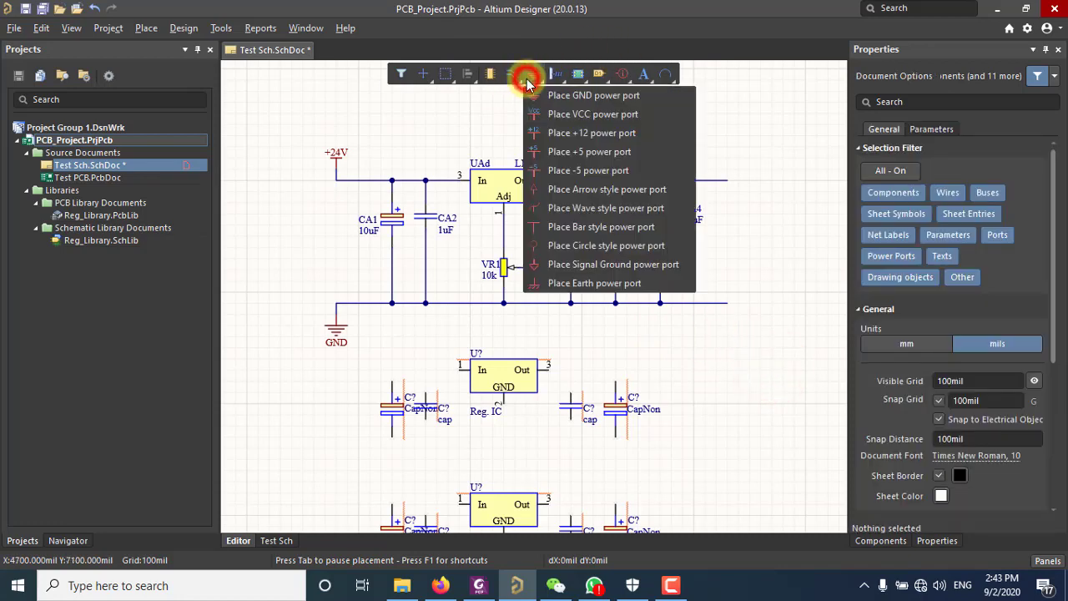
left_click(580, 112)
left_click(751, 167)
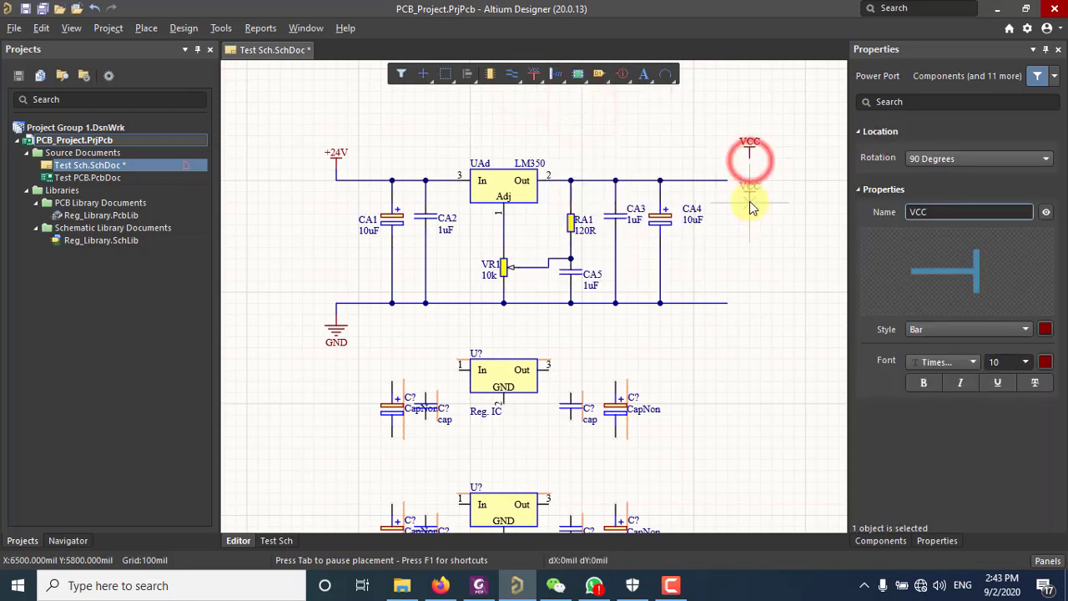
left_click(512, 73)
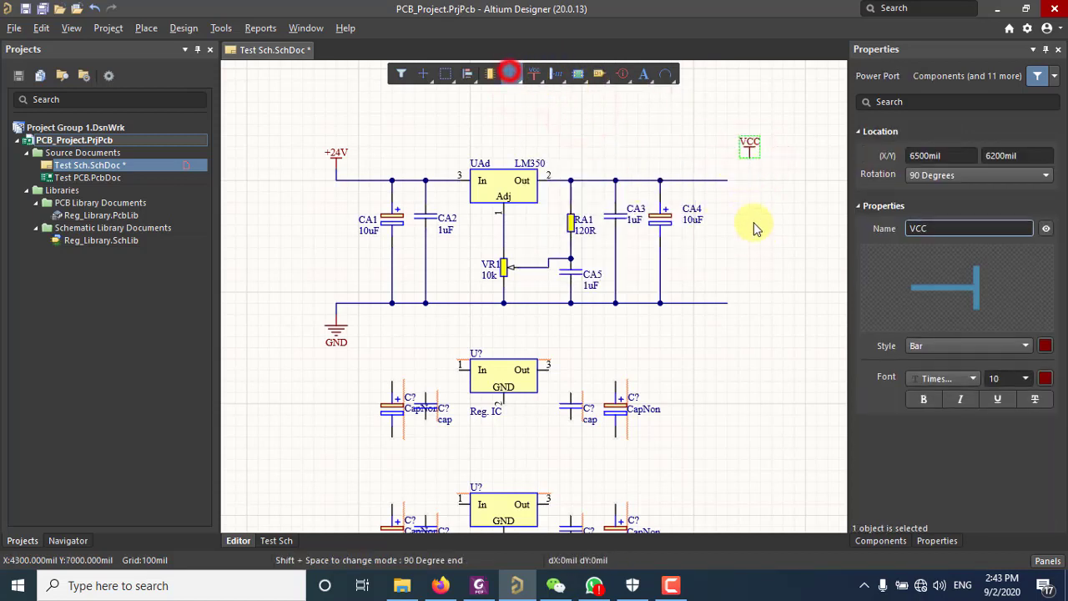
left_click(727, 180)
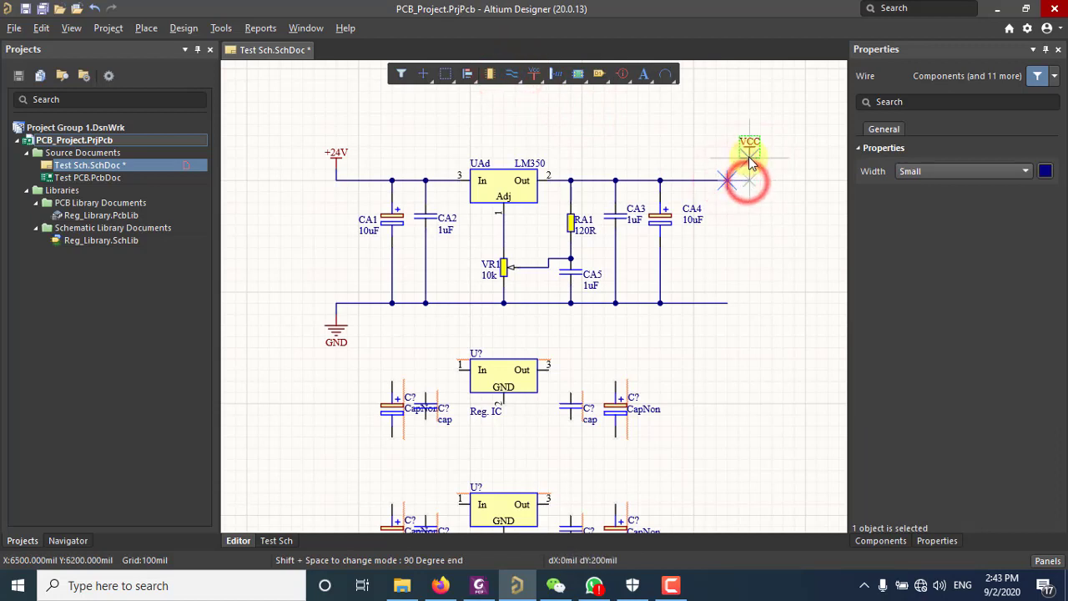
left_click(749, 154)
right_click(748, 206)
Rename the VCC power port on the LM350's output wire to +12V
double_click(752, 148)
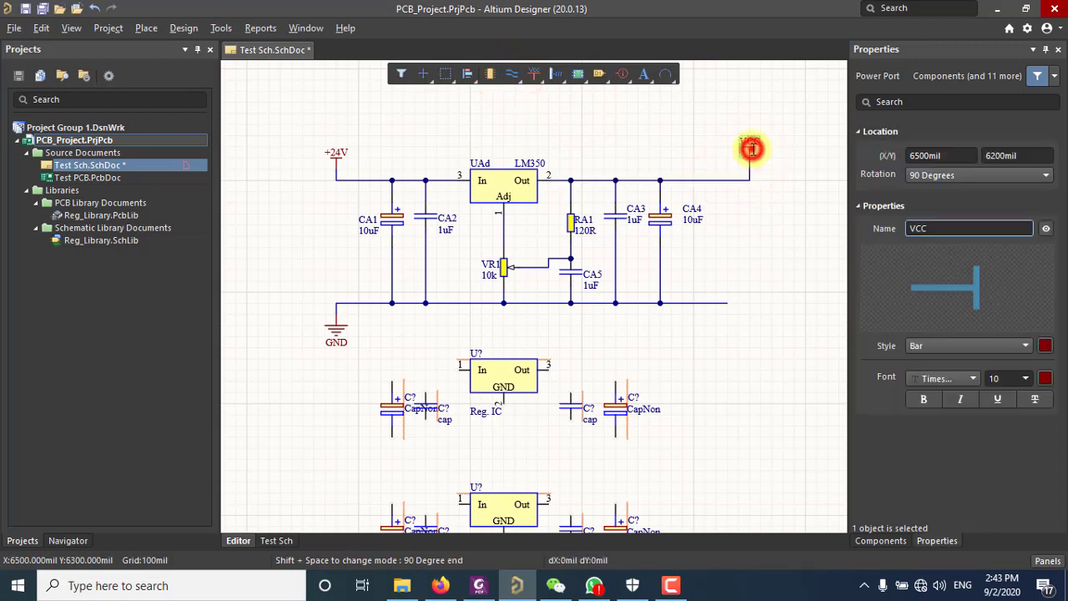
type("+12V")
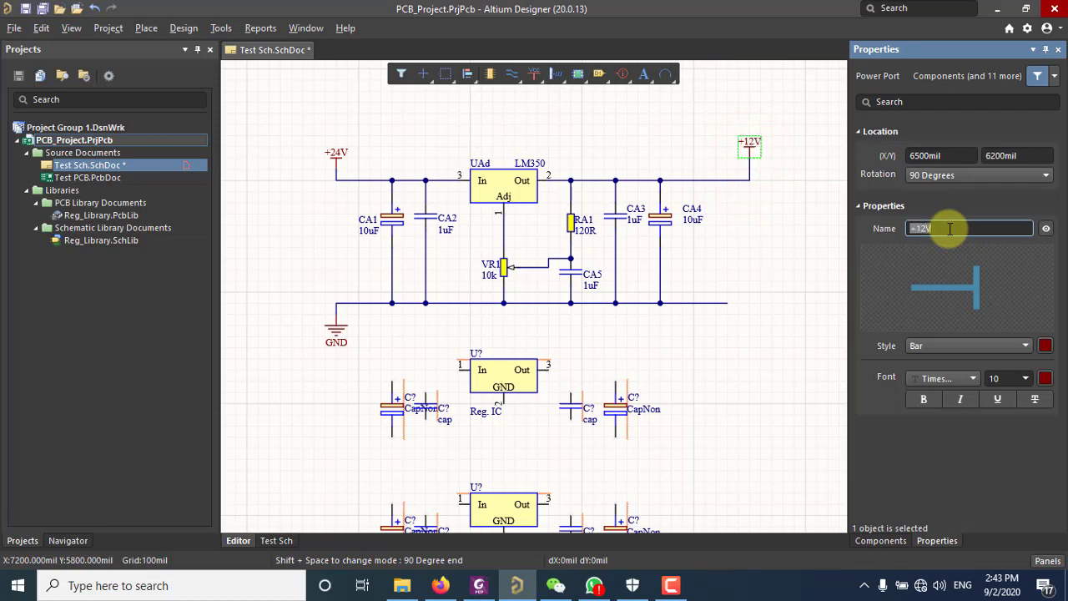
left_click(725, 278)
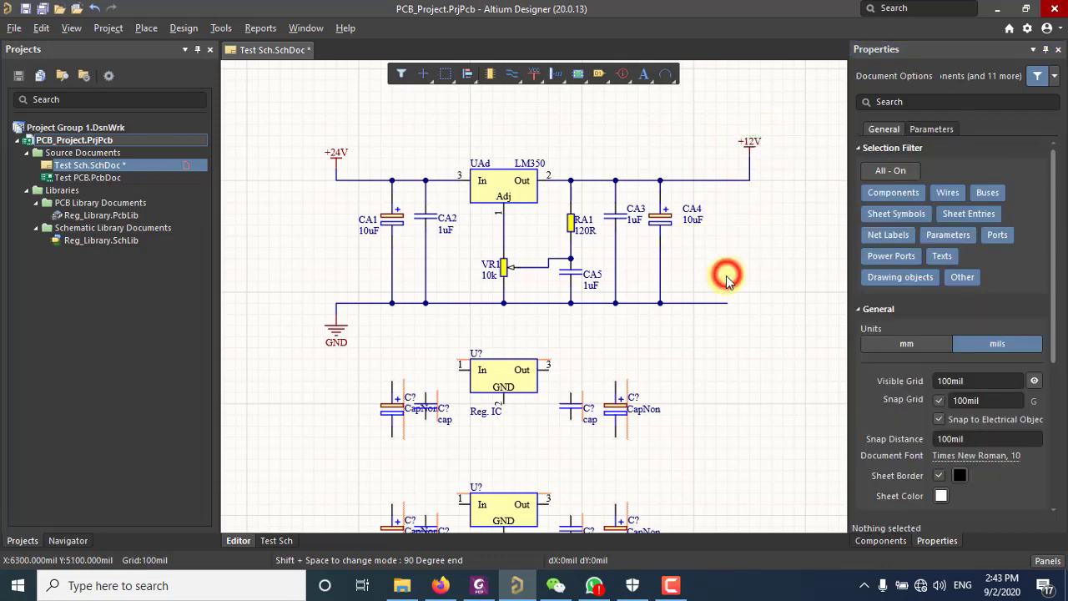
mouse_move(724, 272)
right_mouse_down()
mouse_move(662, 273)
mouse_move(706, 278)
right_mouse_up()
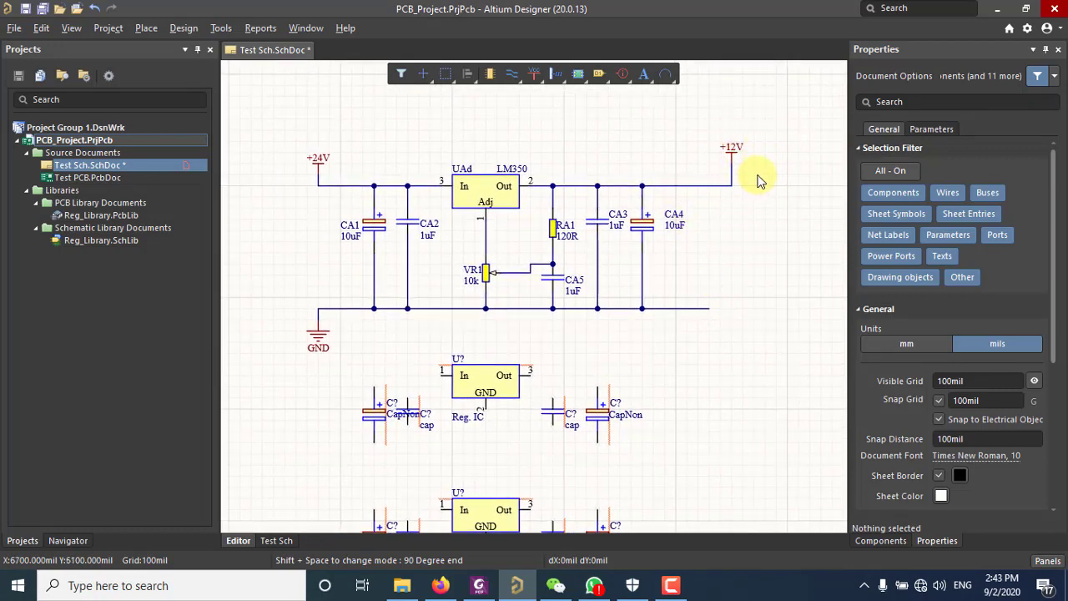
right_click_drag(759, 181, 704, 187)
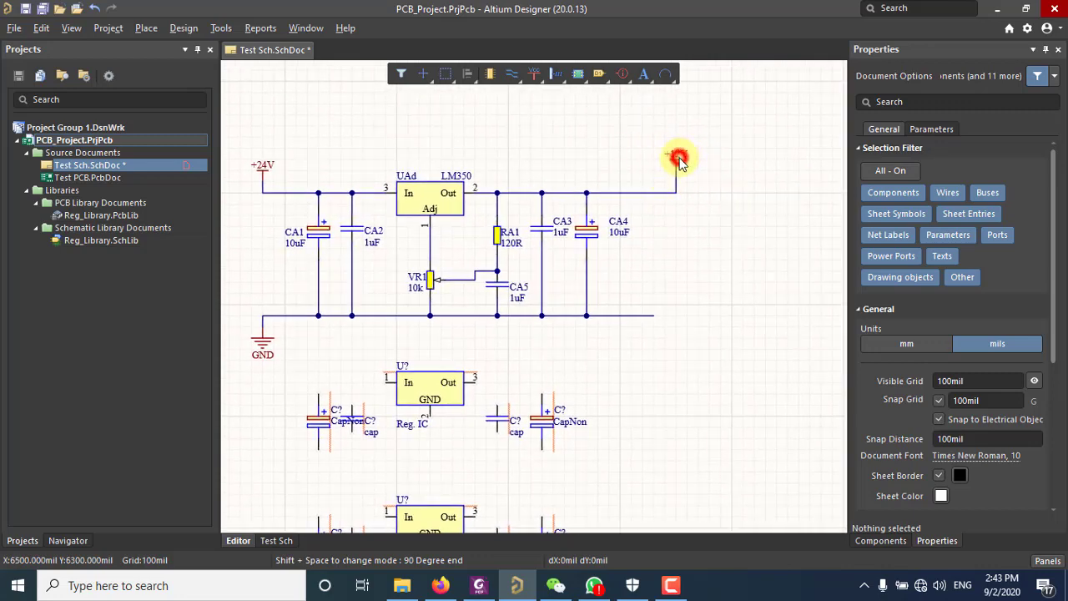
left_click(677, 157)
left_click(937, 227)
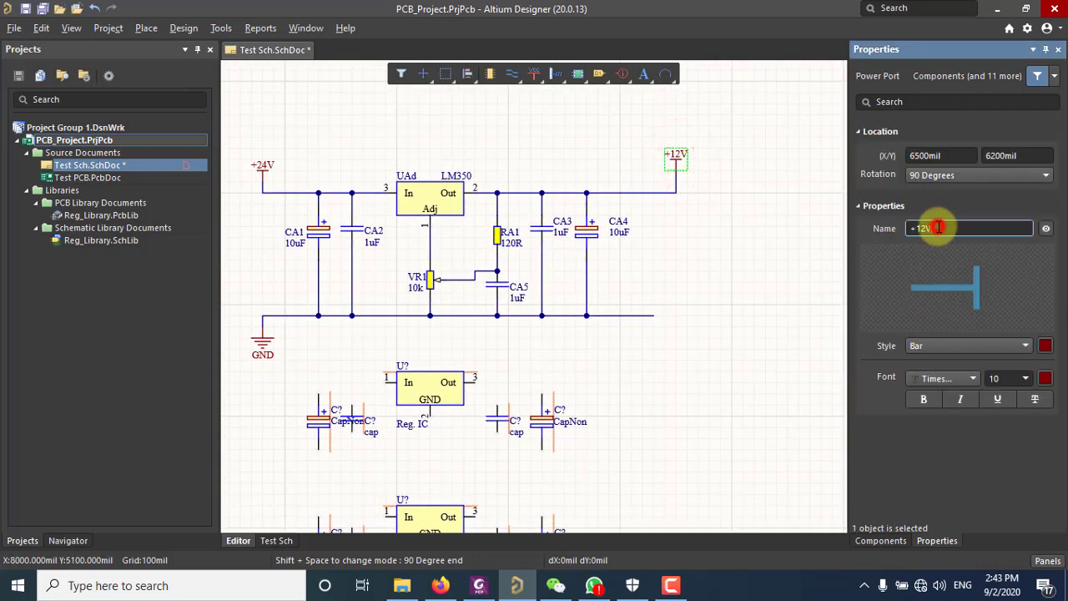
left_click(747, 280)
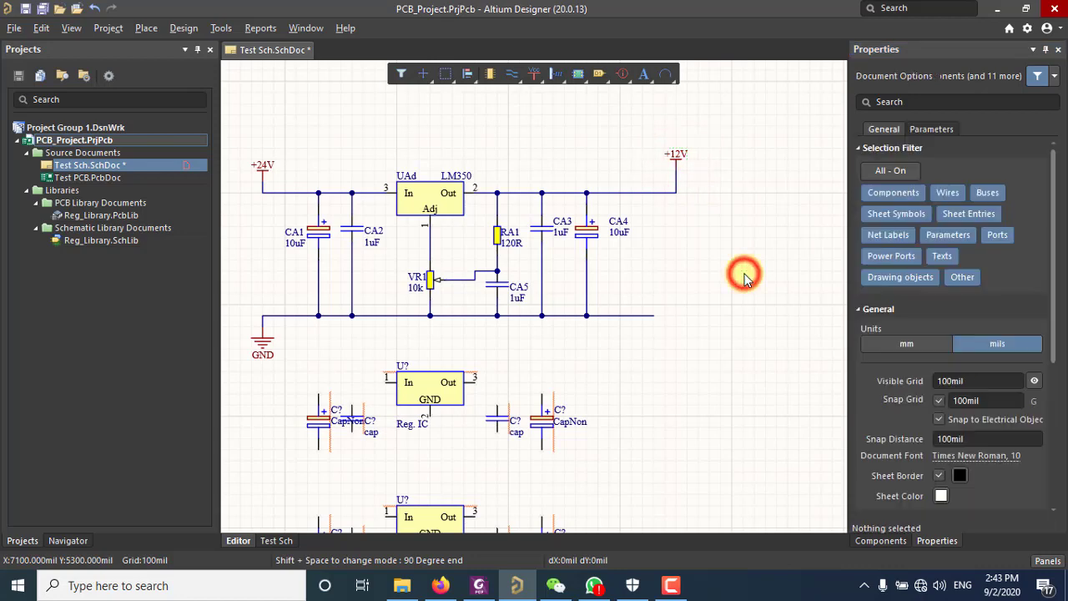
Place a separate VCC power port beyond the +12V port at about X 7800, Y 6200 mil and open its name for editing
right_click_drag(718, 243, 642, 275)
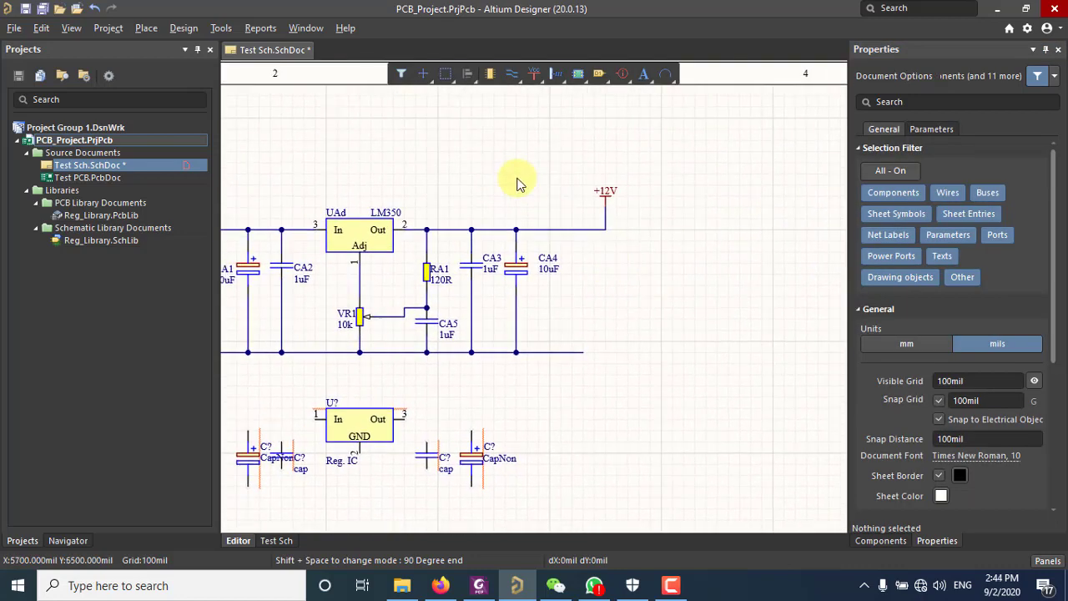
left_click(535, 73)
left_click(750, 203)
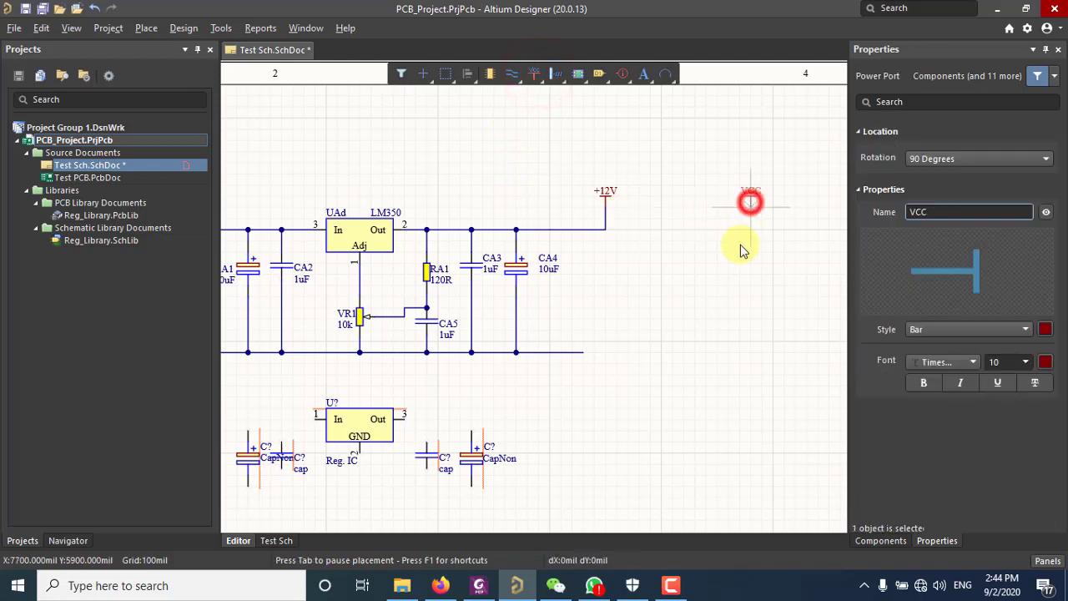
key("Tab")
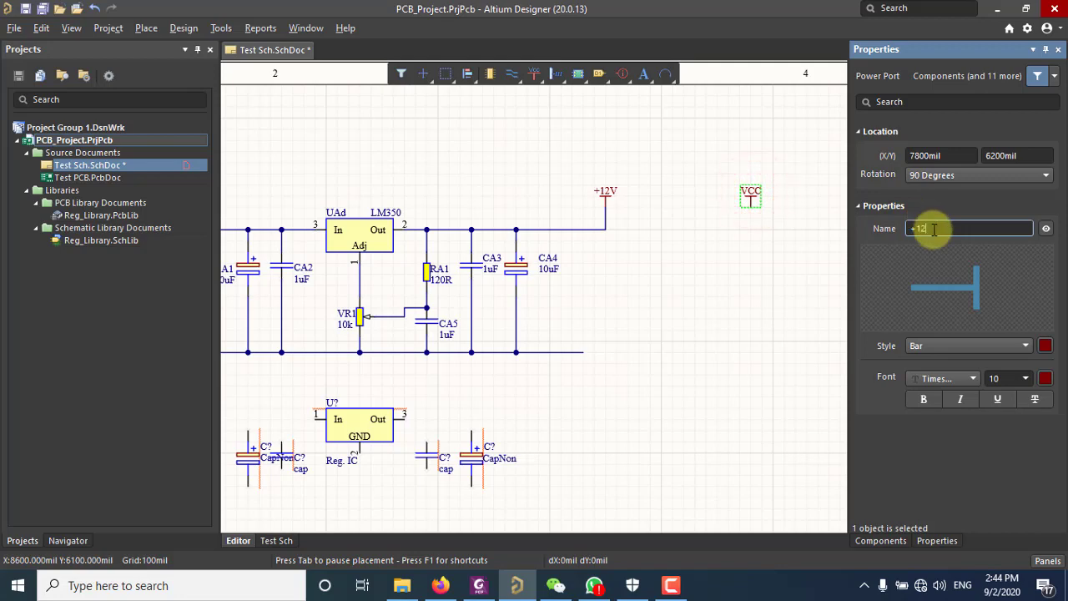
Name the separate, unconnected power port to the right of the regulator circuit +12V
left_click(746, 313)
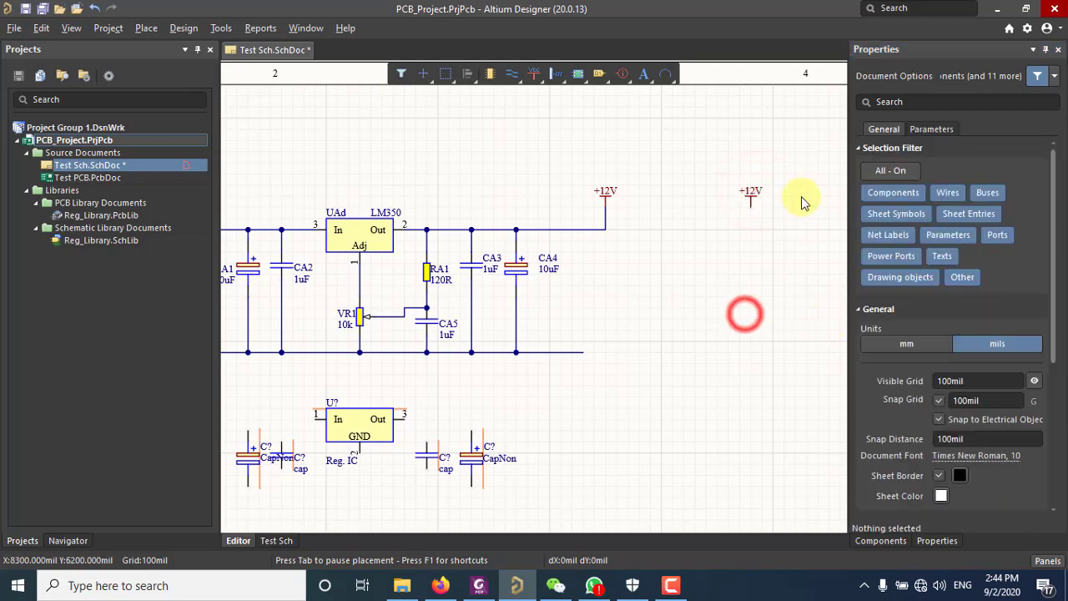
left_click(753, 192)
left_click(750, 244)
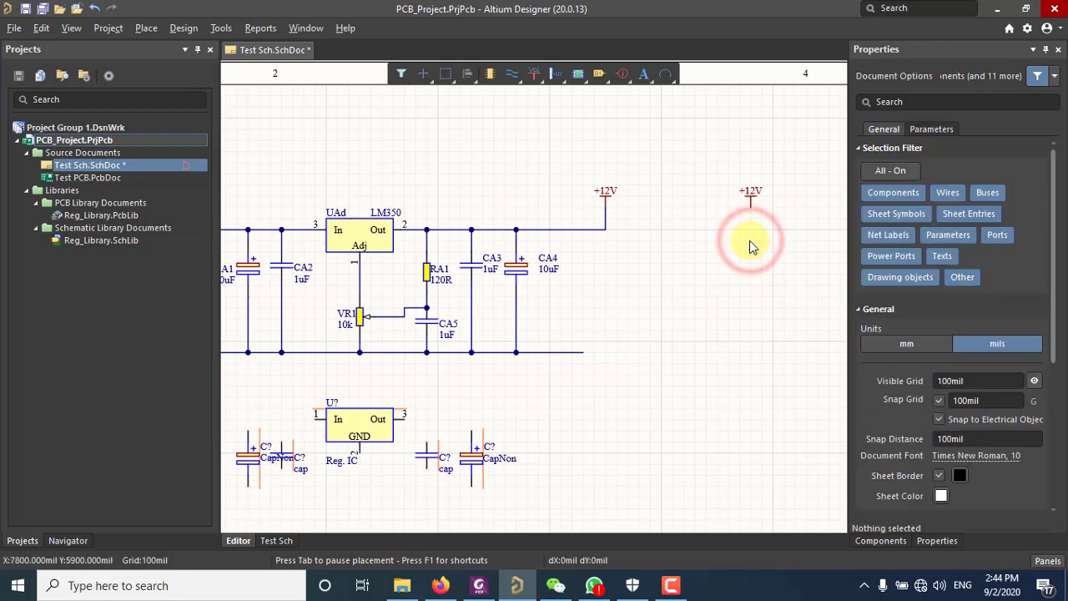
Highlight the +12V net from the separate power port and examine which wires and parts it connects, then clear the highlight
left_click(749, 193, "alt")
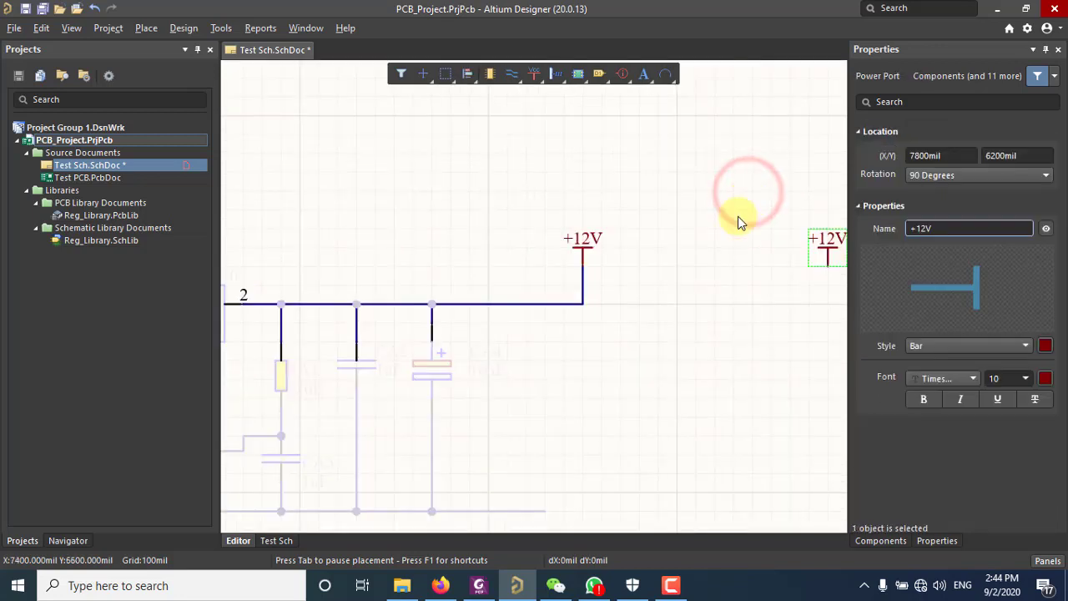
scroll(483, 263, "down", 1, "ctrl")
scroll(482, 265, "down", 1, "ctrl")
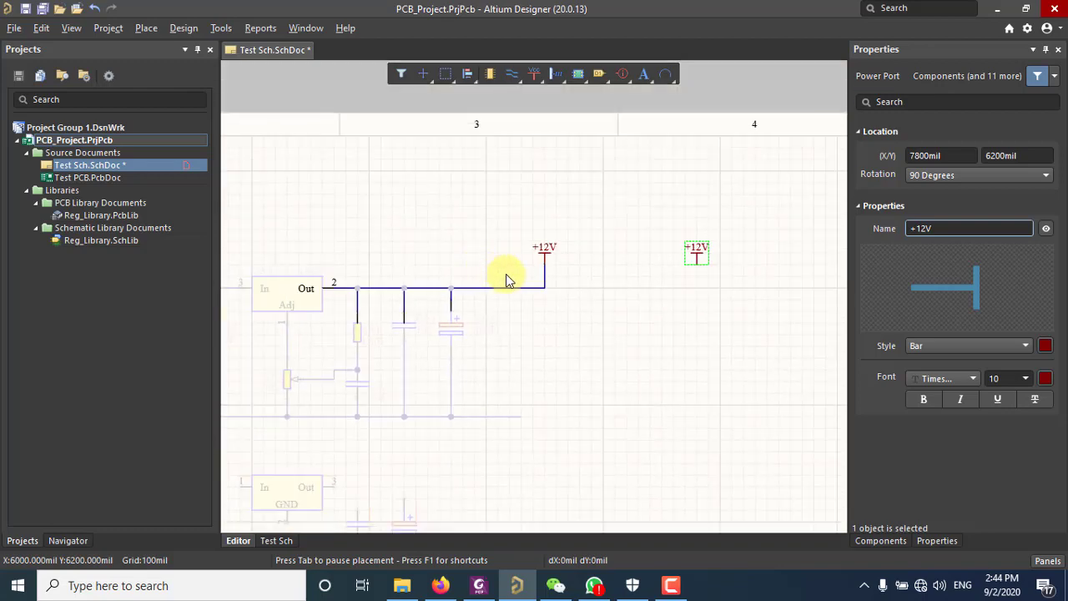
right_click_drag(728, 313, 699, 311)
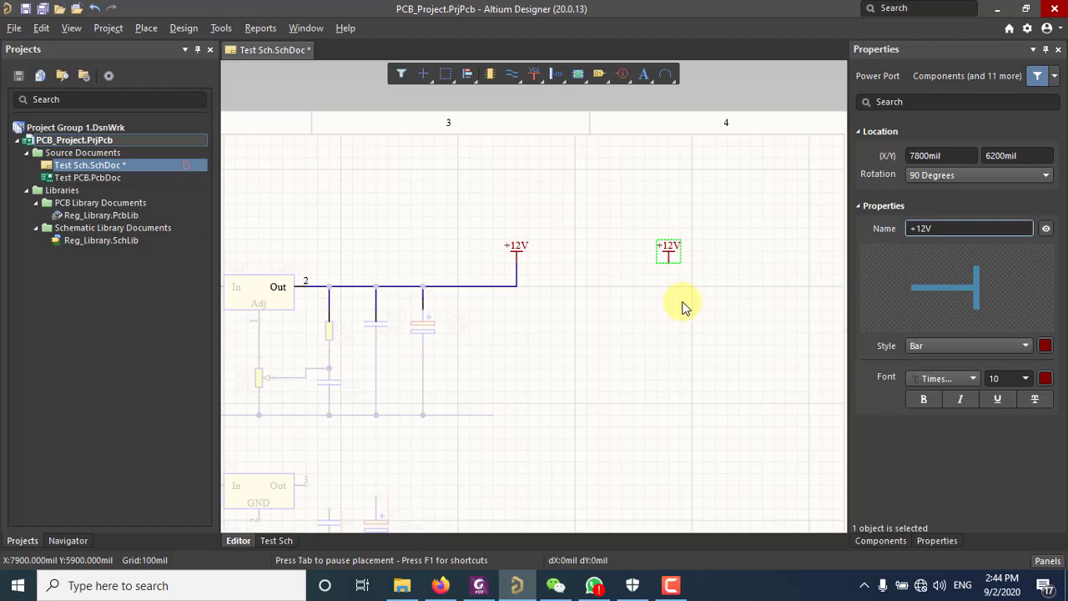
scroll(681, 307, "down", 4, "ctrl")
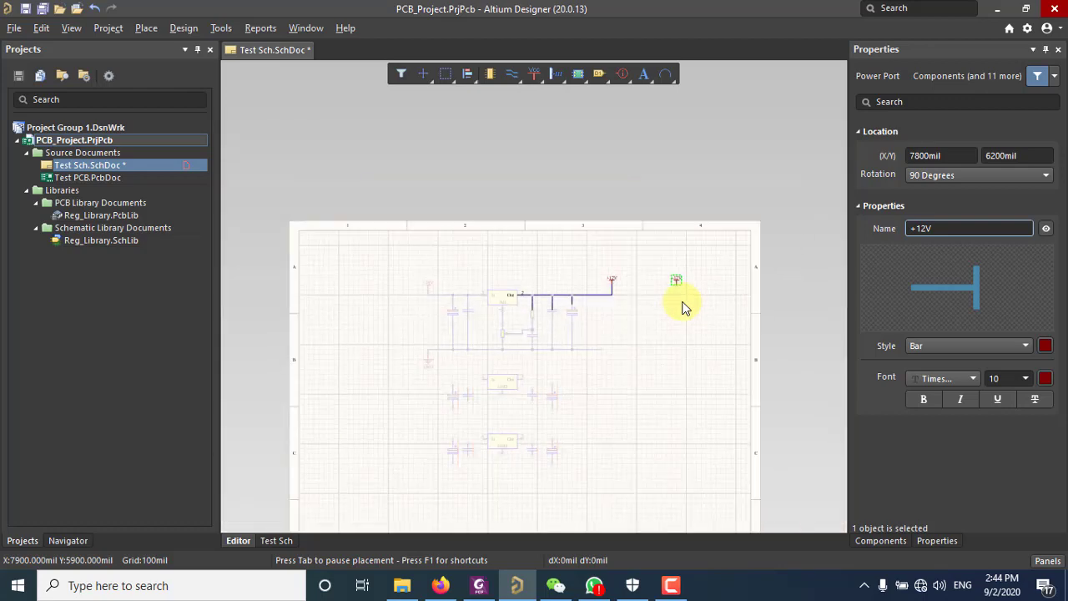
right_click_drag(679, 305, 663, 265)
scroll(672, 200, "up", 5, "ctrl")
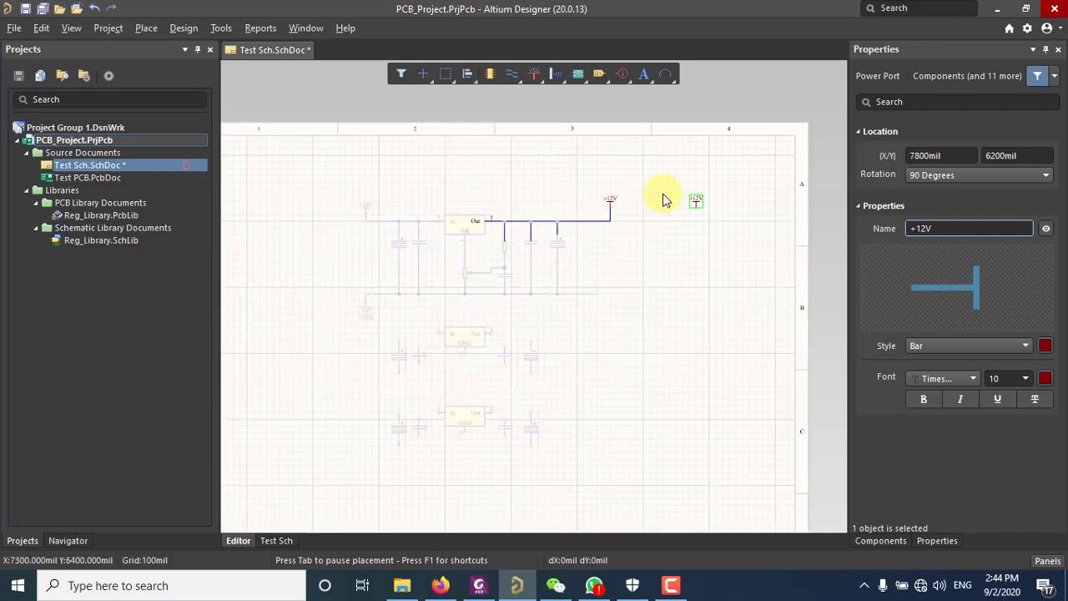
scroll(613, 209, "up", 1, "ctrl")
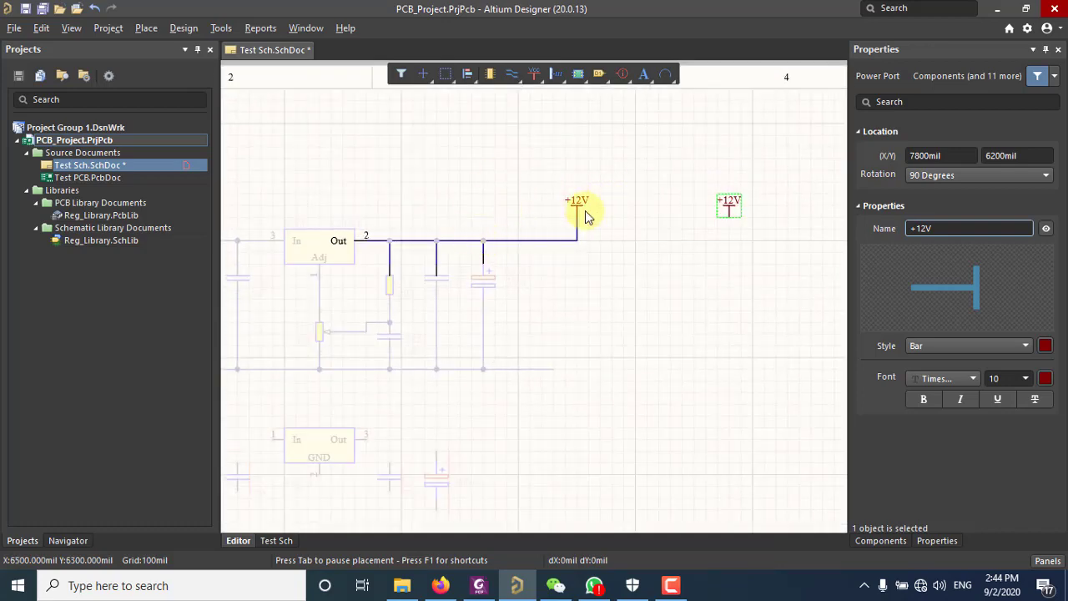
right_click(701, 239)
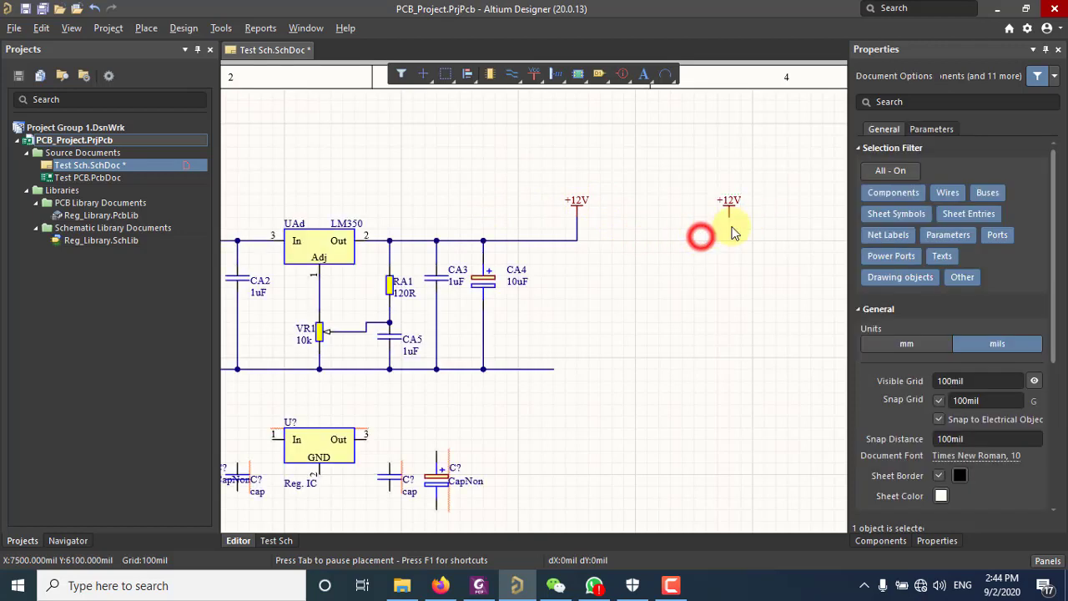
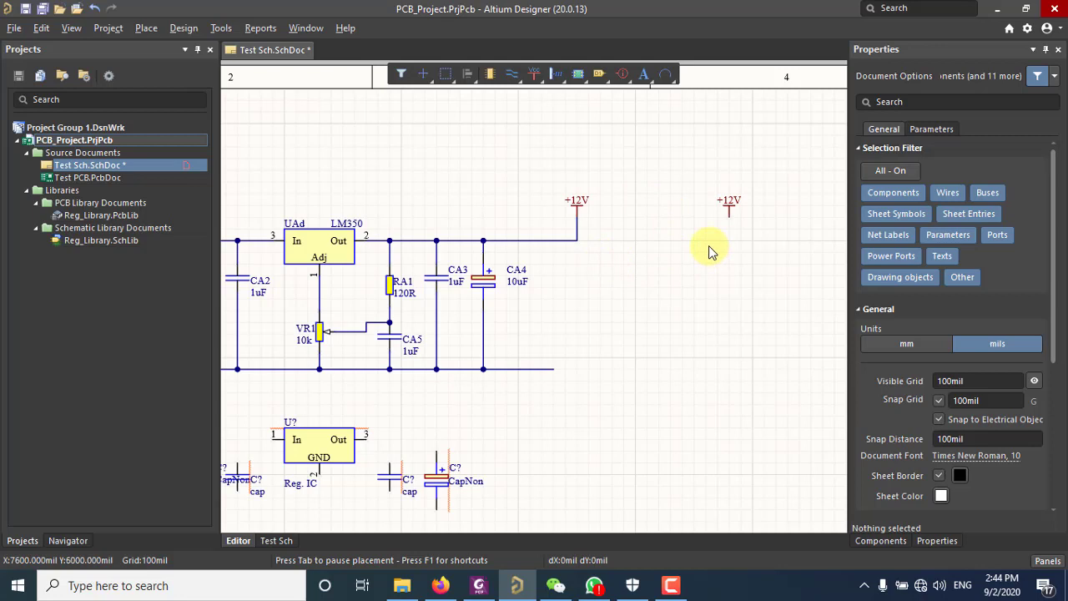
Highlight the net of the +12V port on the LM350 output wire, inspect its connections, and clear the highlight
double_click(582, 203)
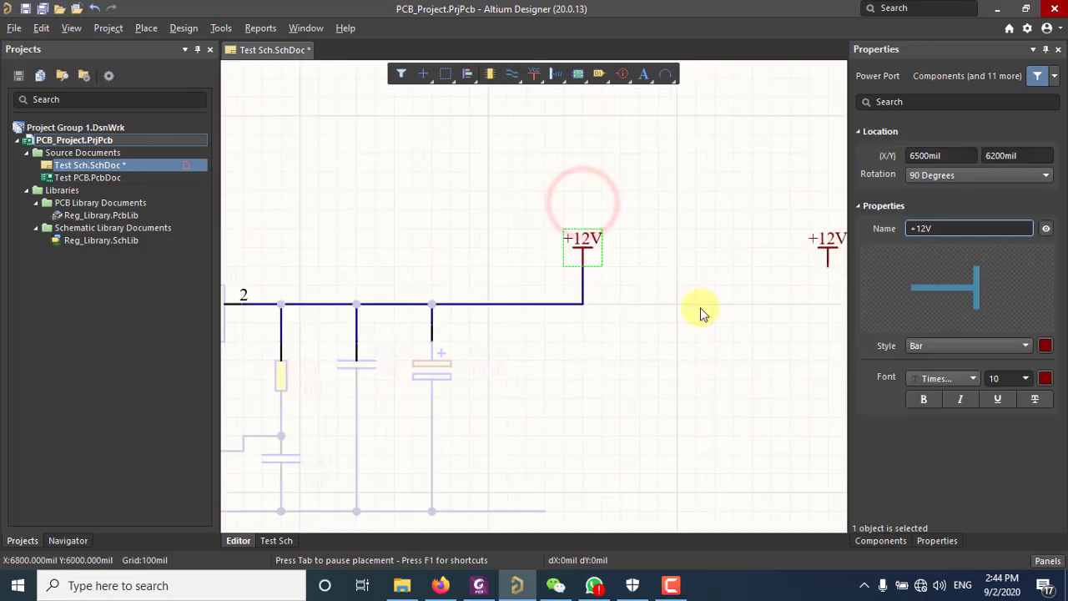
right_click_drag(697, 299, 567, 306)
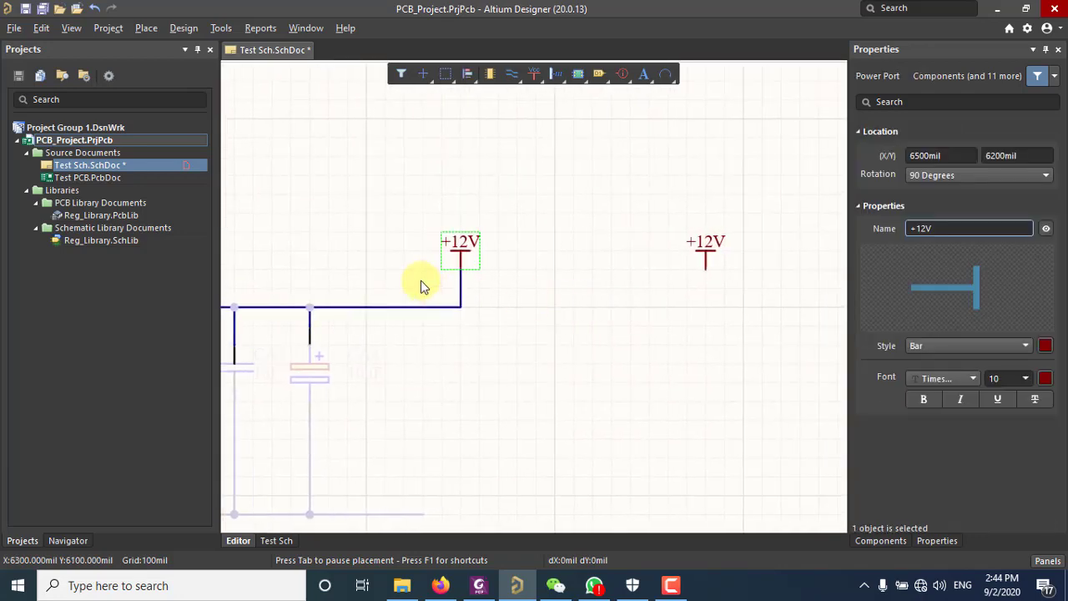
right_click_drag(495, 283, 546, 165)
scroll(641, 239, "down", 6, "ctrl")
right_click_drag(639, 250, 682, 266)
scroll(701, 251, "down", 1, "ctrl")
scroll(701, 251, "down", 1, "ctrl")
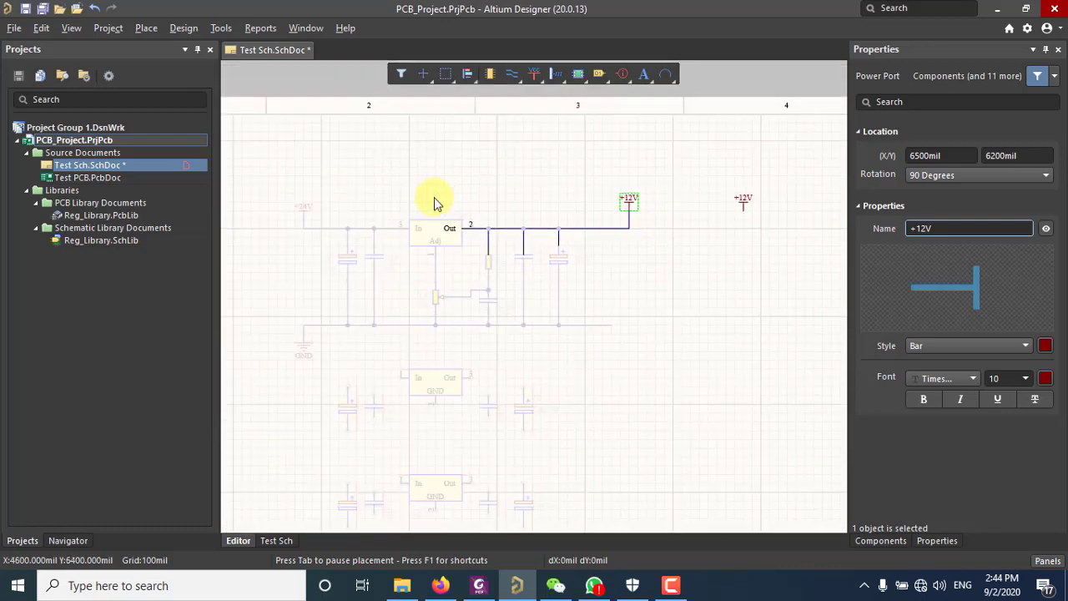
right_click(755, 225)
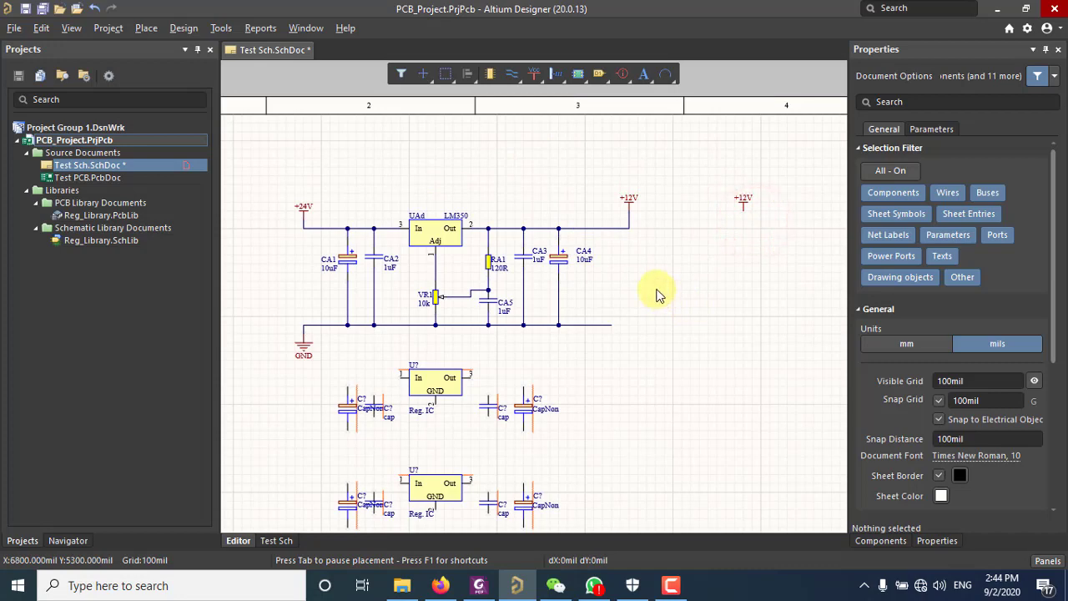
right_click_drag(672, 301, 701, 251)
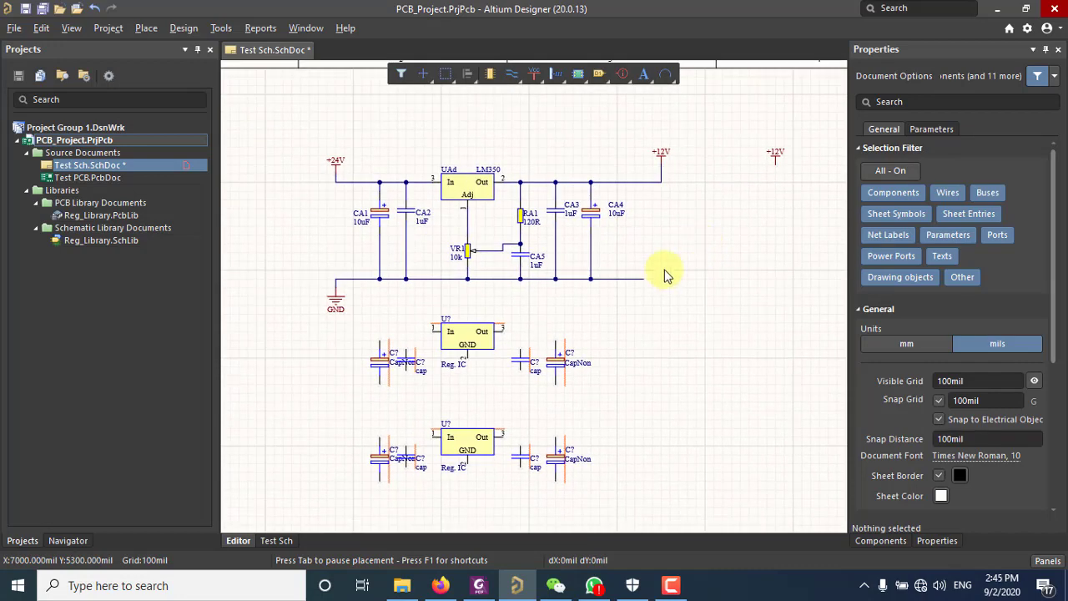
mouse_move(723, 282)
right_mouse_down()
mouse_move(708, 301)
mouse_move(687, 278)
mouse_move(713, 326)
mouse_move(723, 282)
right_mouse_up()
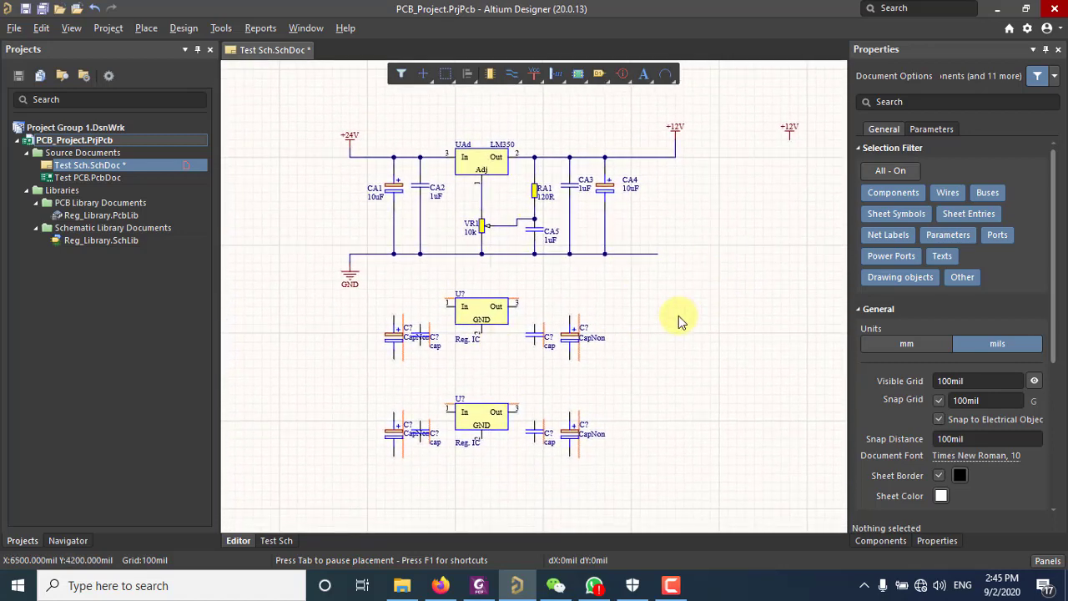
right_click_drag(693, 325, 624, 326)
right_click_drag(734, 210, 698, 210)
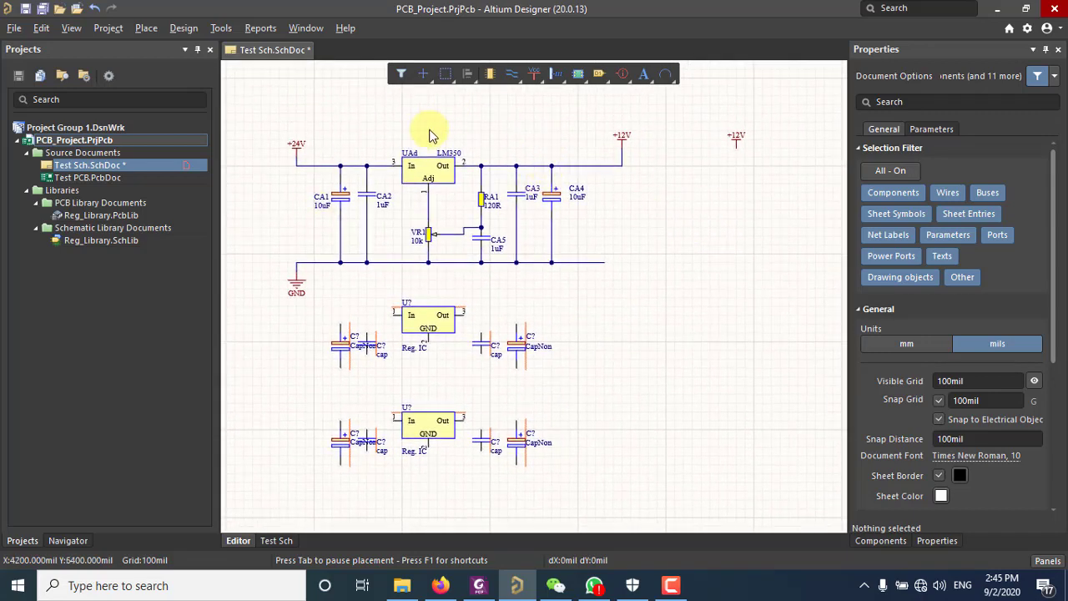
left_click(459, 234)
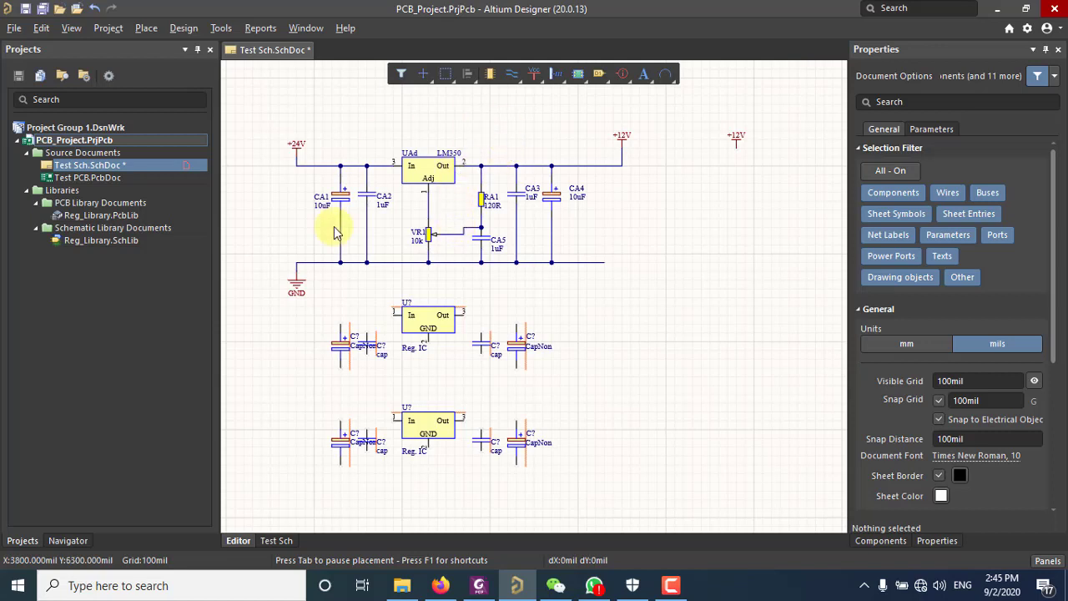
Copy the GND power port of the LM350 circuit and place the copy directly below the separate +12V port
left_click(299, 281)
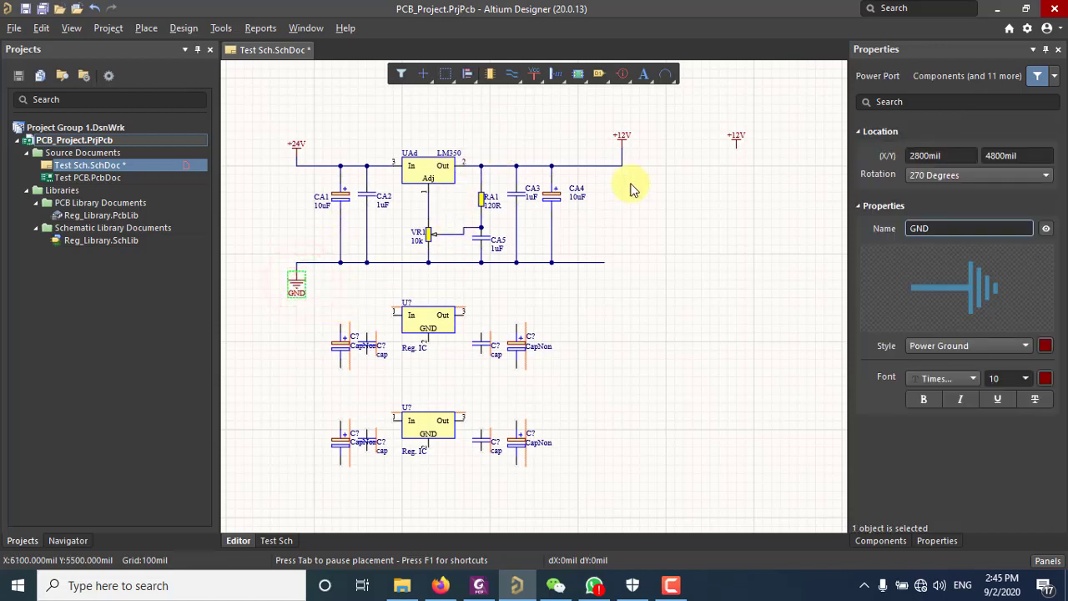
left_click(724, 179)
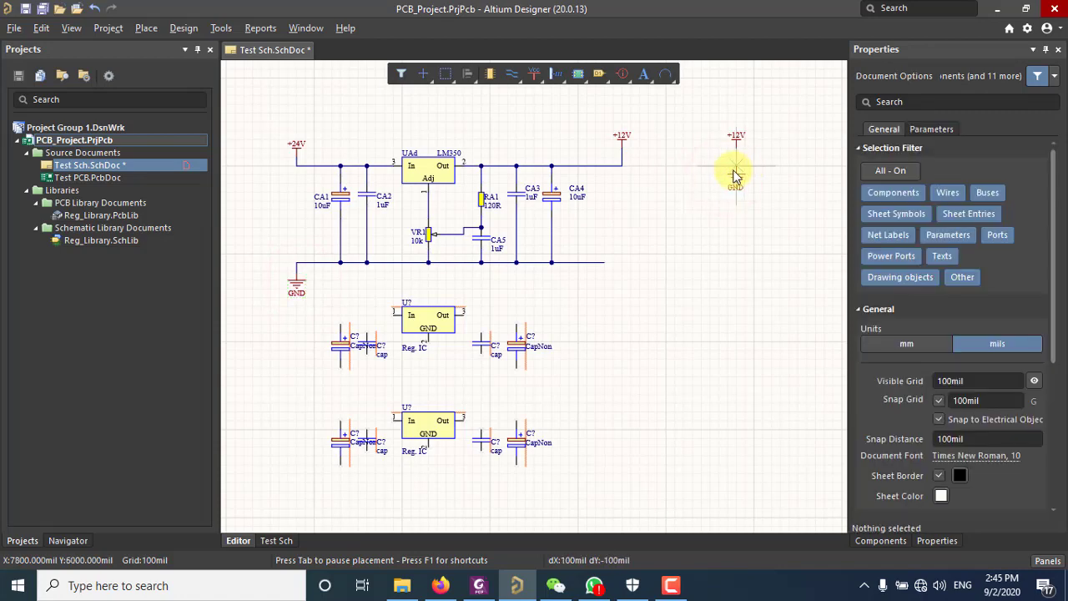
left_click(734, 175)
scroll(745, 126, "up", 2, "ctrl")
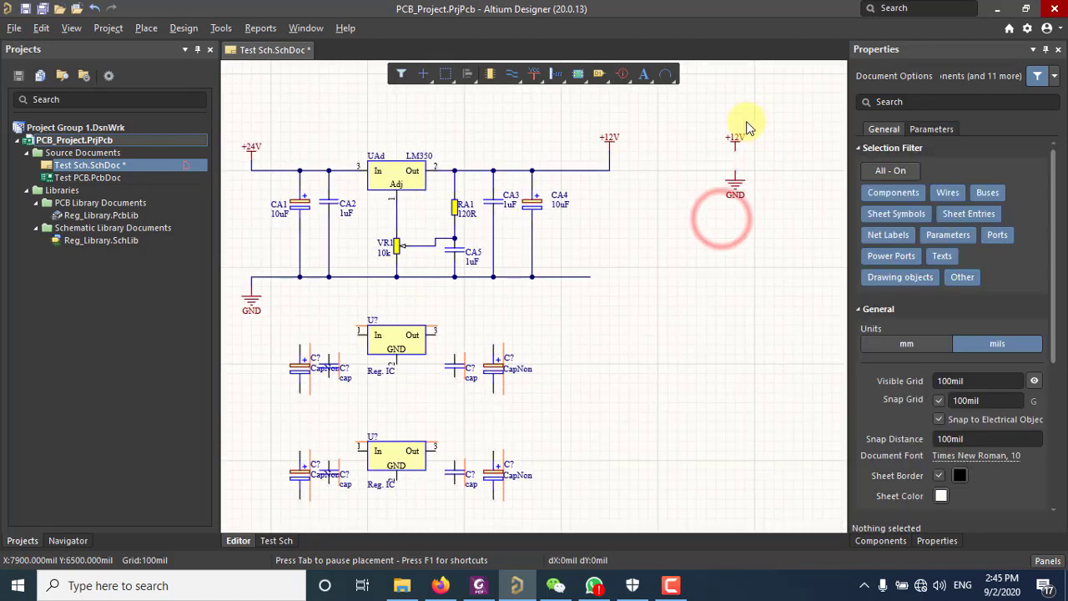
Select the separate +12V and GND ports together and move them slightly down and to the left on the sheet
left_click_drag(694, 109, 774, 274)
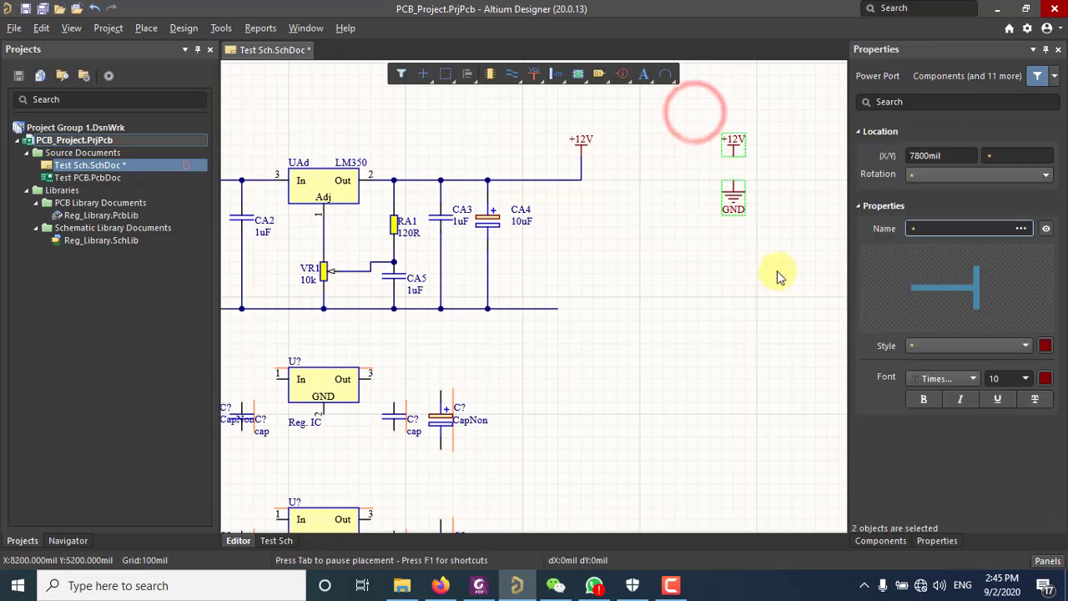
left_click(743, 272)
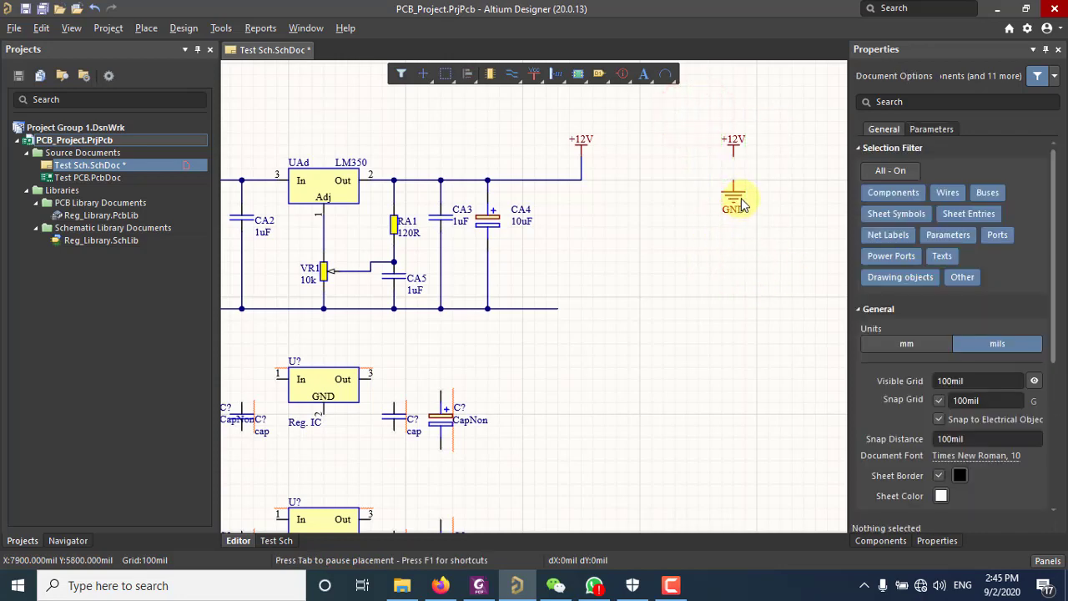
scroll(710, 230, "down", 2, "ctrl")
scroll(668, 254, "up", 2, "ctrl")
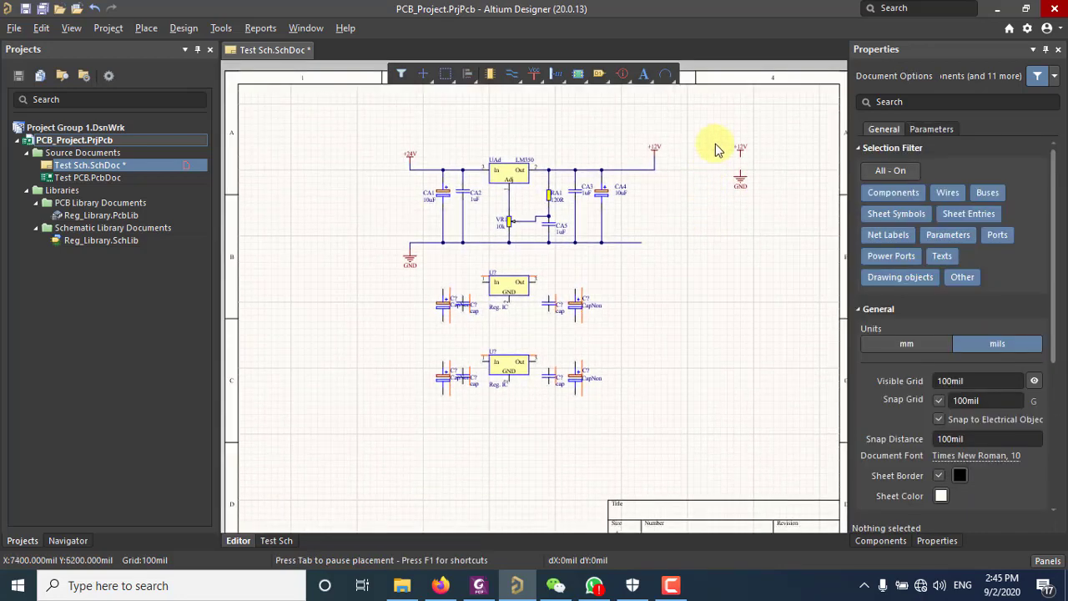
left_click_drag(718, 123, 793, 275)
left_click_drag(740, 180, 726, 213)
left_click(657, 267)
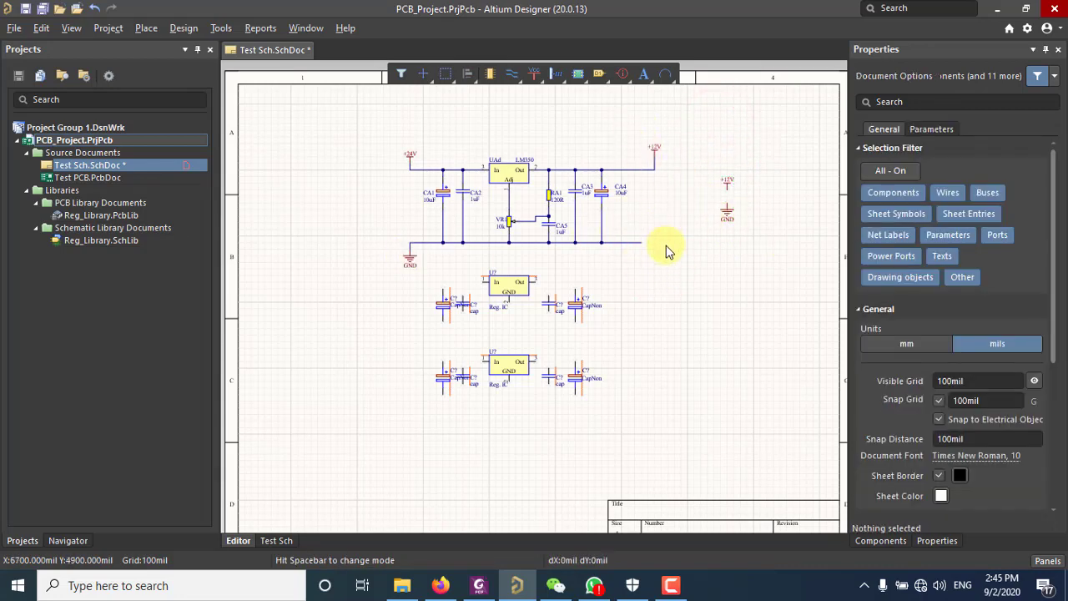
Move the middle regulator IC and its four capacitors a little further down from the LM350 circuit
scroll(666, 245, "down", 1)
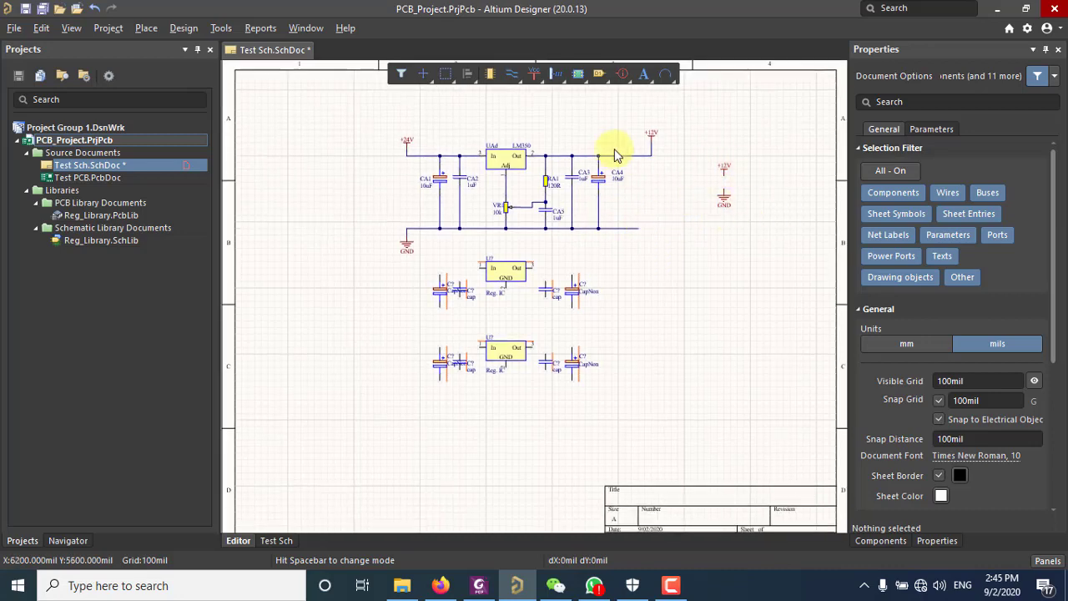
right_click_drag(625, 288, 633, 263)
scroll(541, 272, "up", 1, "ctrl")
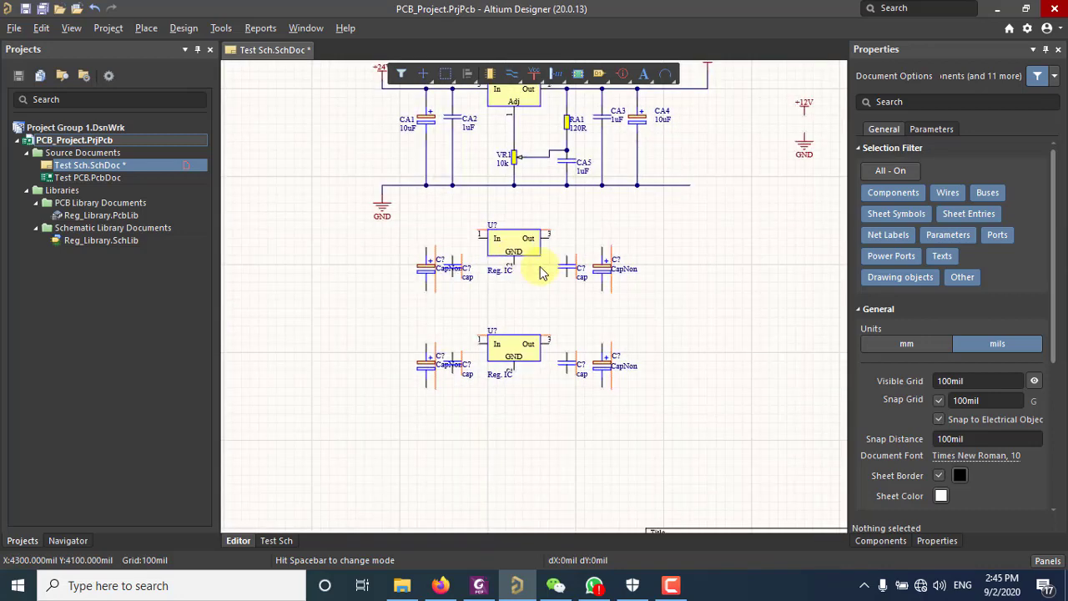
left_click_drag(662, 318, 409, 219)
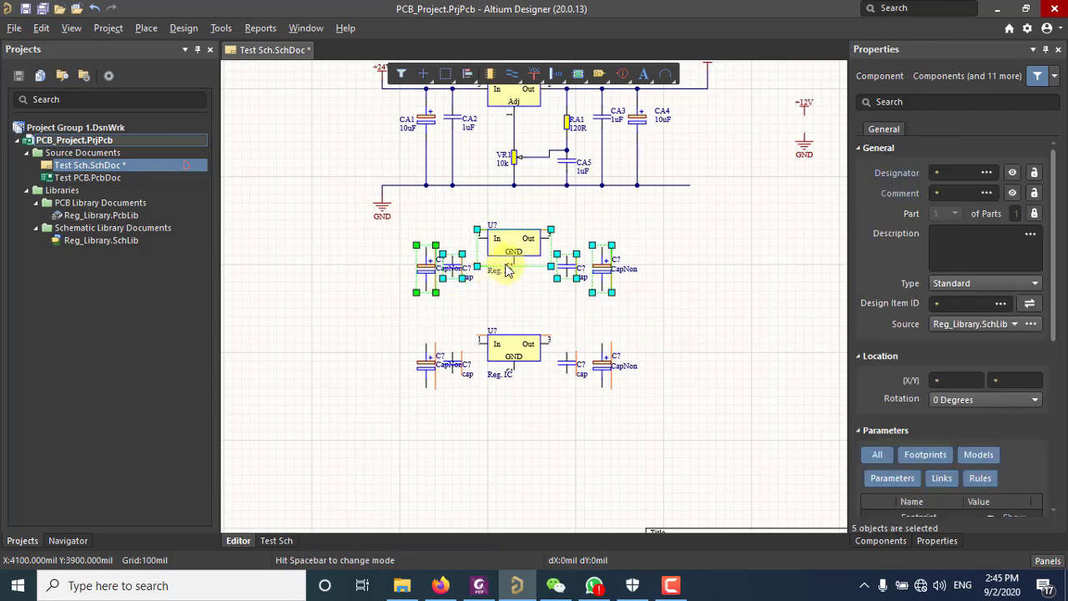
left_click_drag(517, 250, 514, 282)
scroll(559, 374, "down", 2)
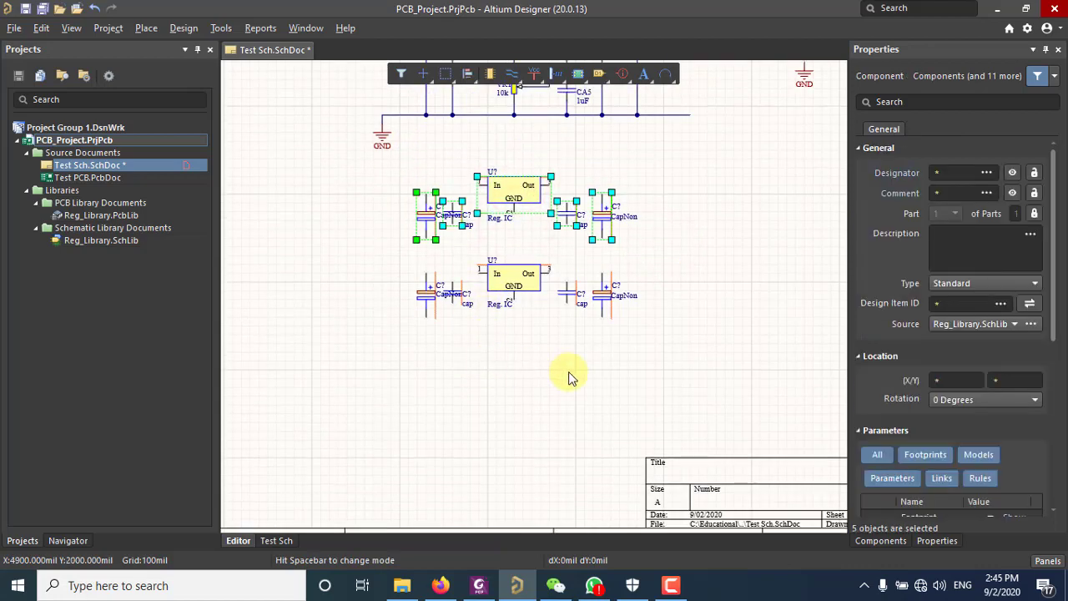
left_click(569, 372)
Move the lowest regulator IC with its four capacitors further down, widening the gap to the group above
left_click_drag(664, 364, 351, 255)
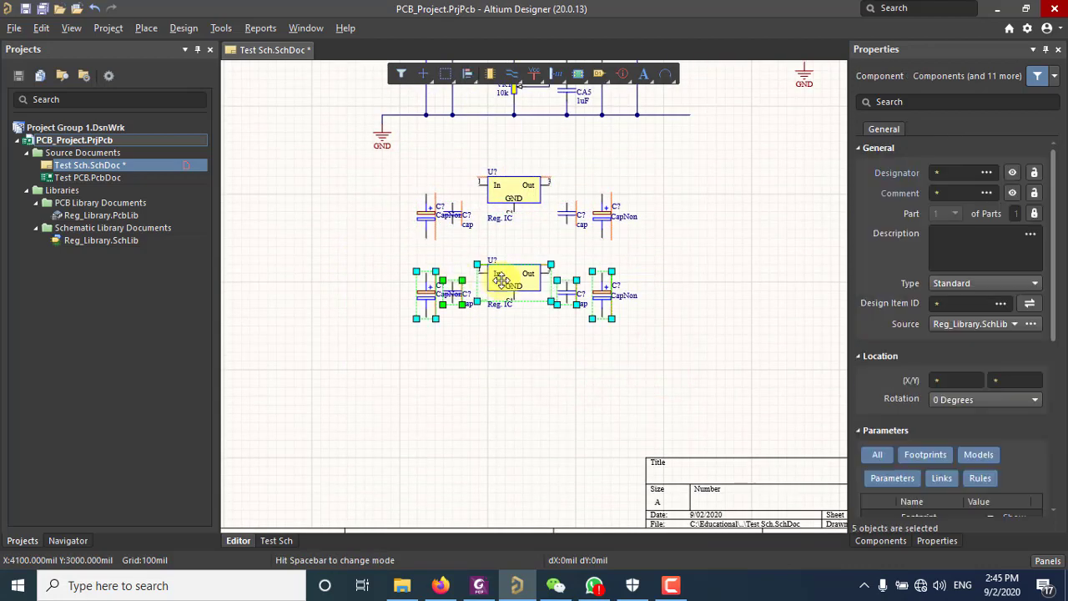
left_click_drag(504, 272, 501, 321)
left_click(694, 287)
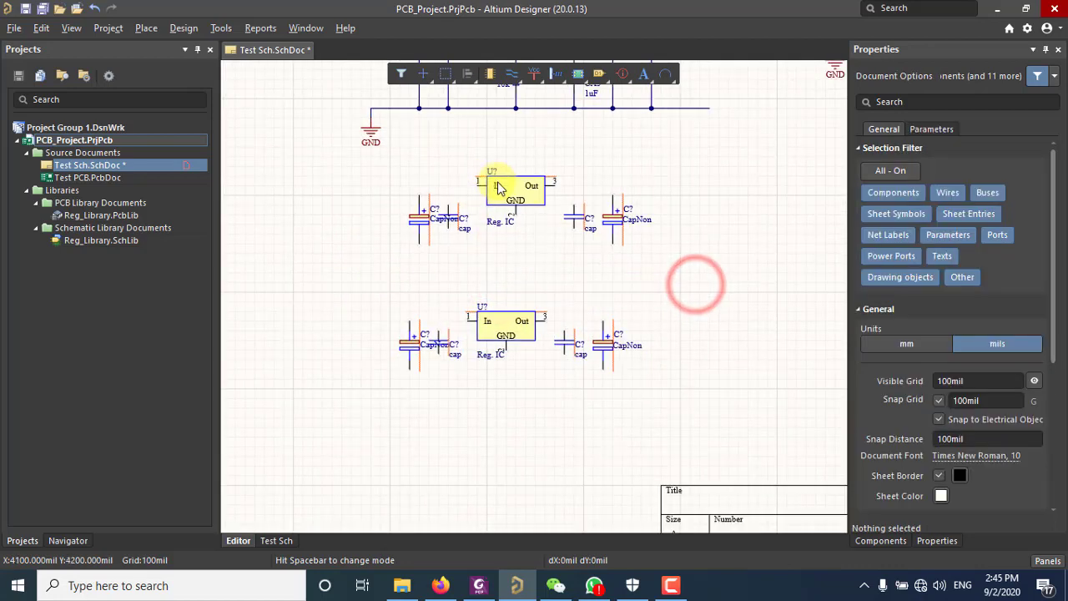
Set the designator of the middle regulator IC to U5V
left_click(526, 191)
scroll(523, 179, "up", 2)
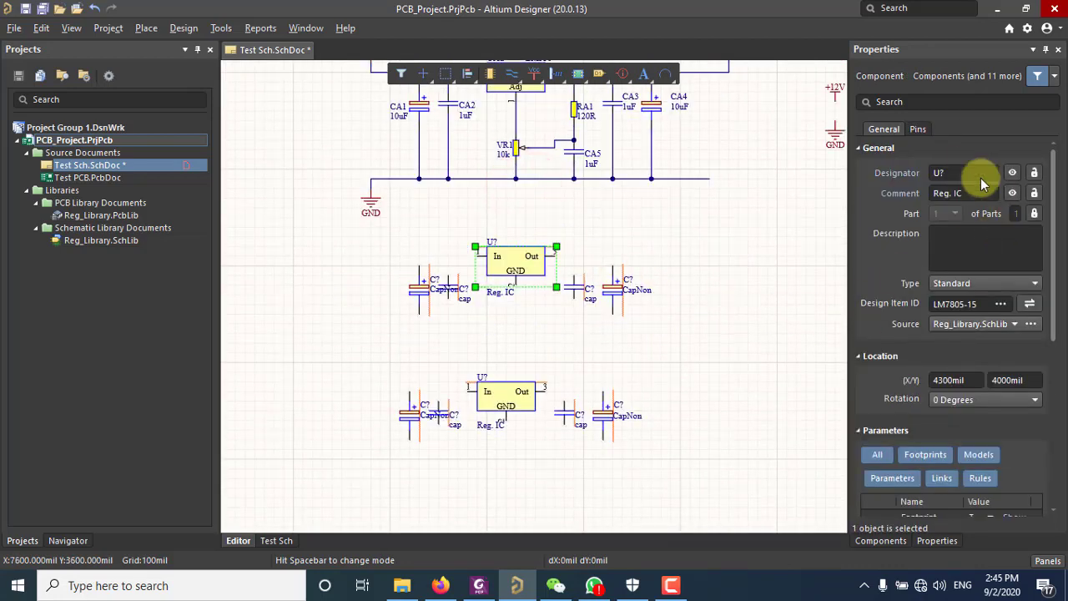
left_click(964, 172)
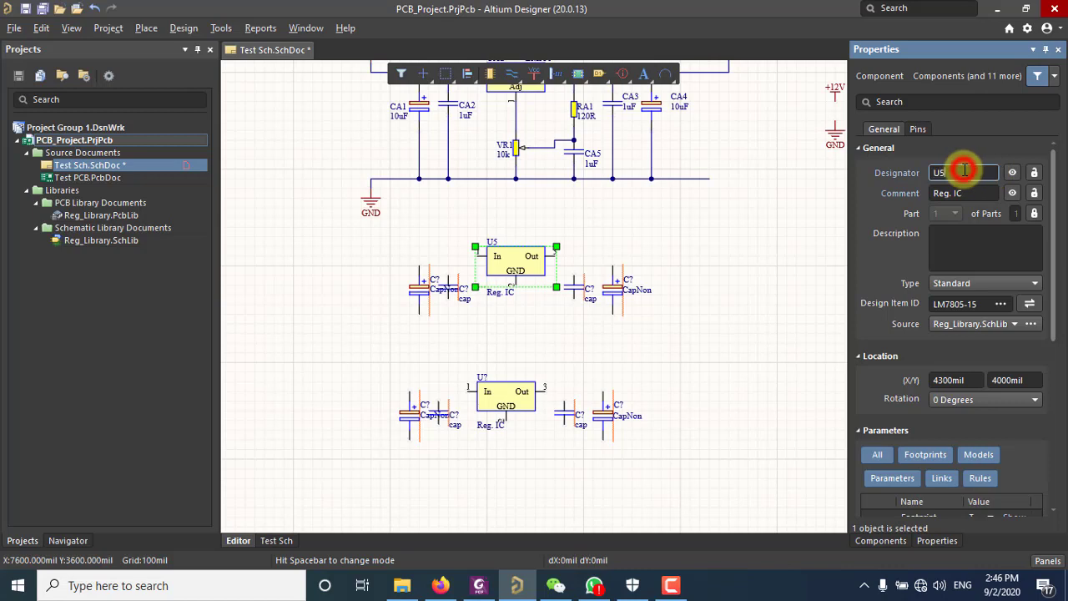
left_click(963, 170)
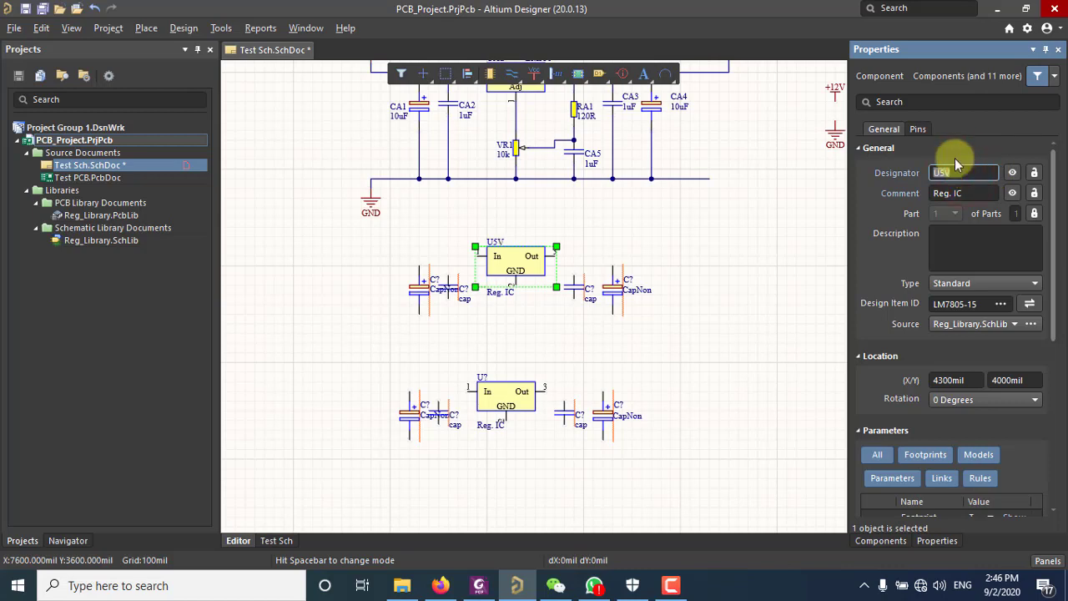
left_click(695, 312)
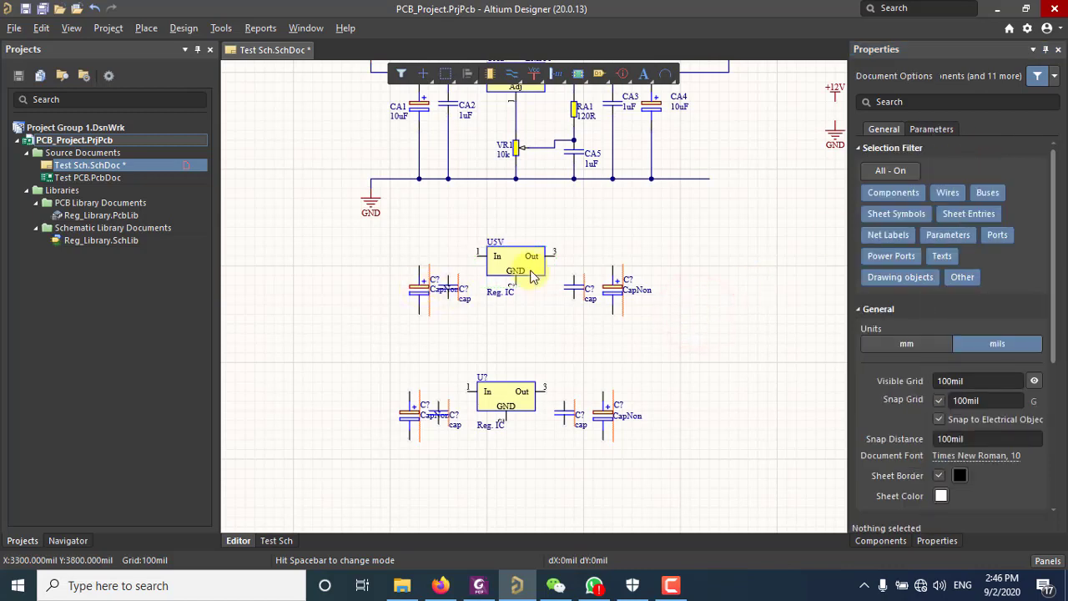
Move the comment label of regulator U5V above the symbol's upper edge, beside the designator, and set the comment to LM7805
left_click_drag(499, 292, 538, 242)
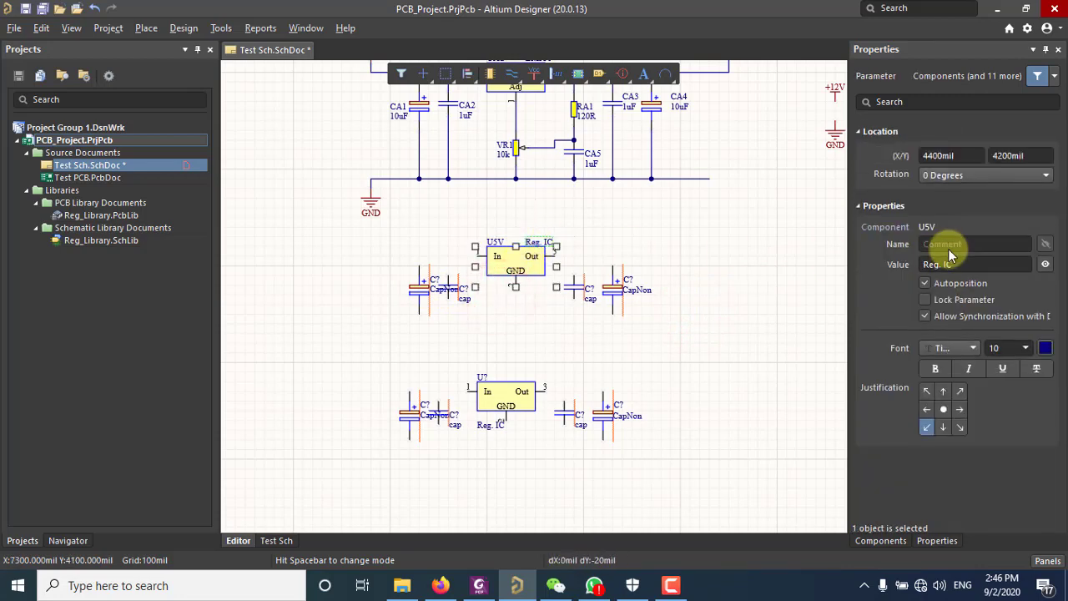
left_click(514, 260)
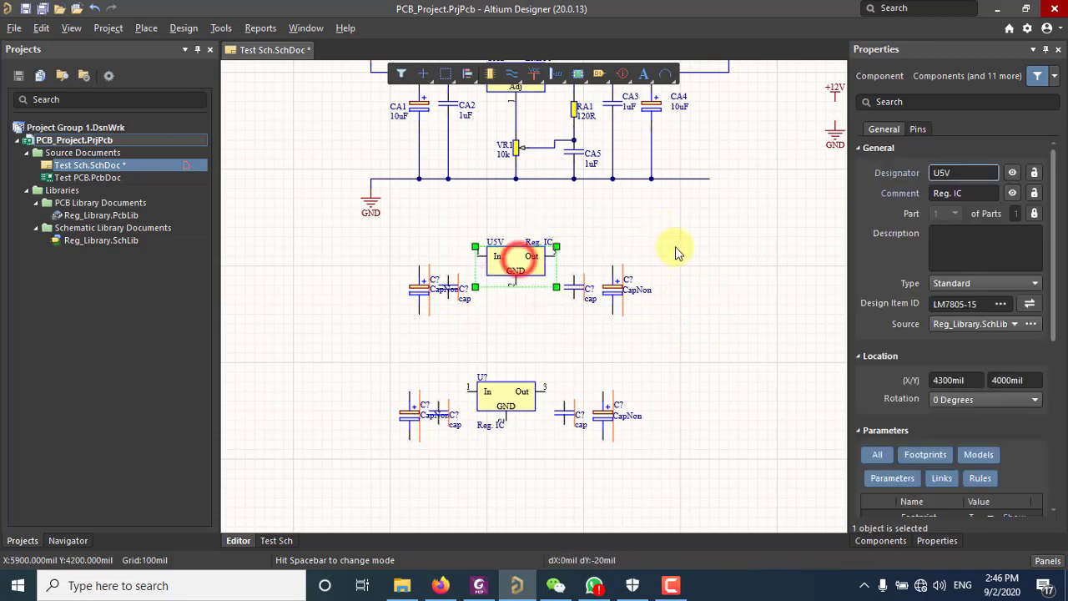
left_click(982, 193)
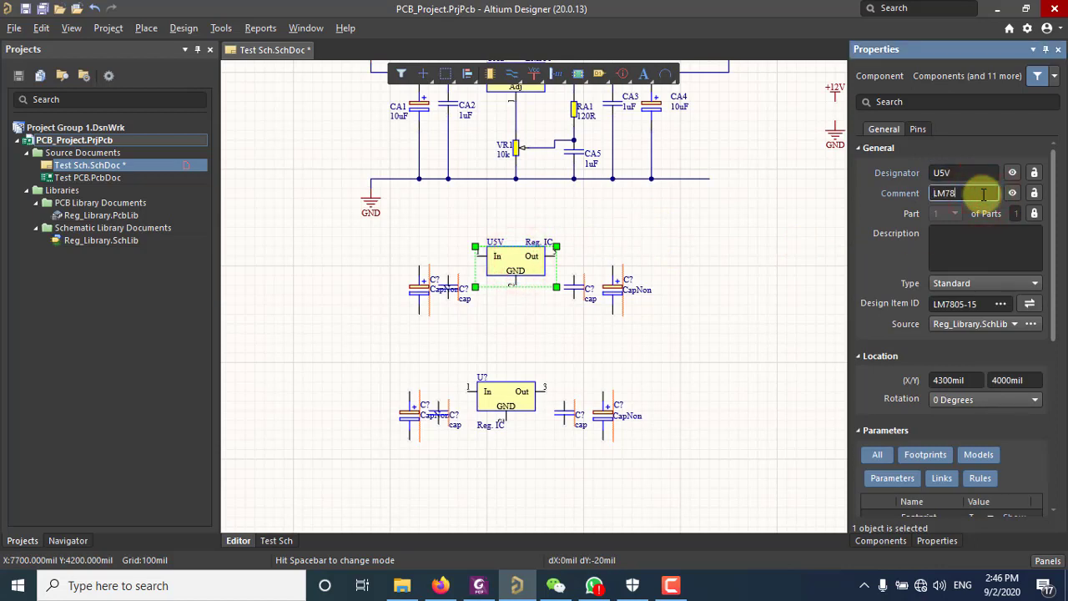
left_click(683, 233)
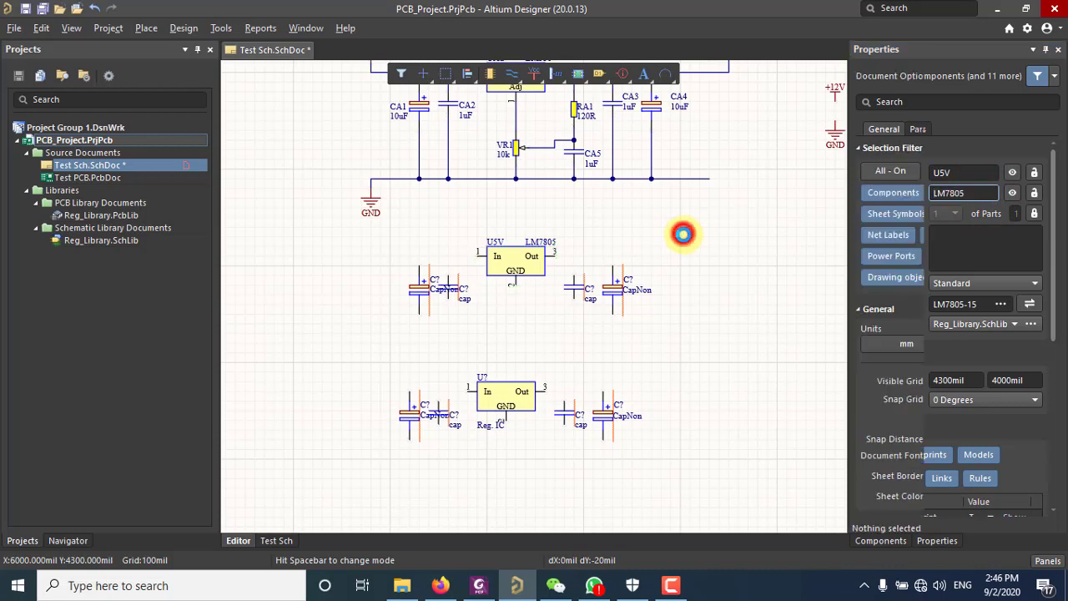
Give the U5V stage's polarized input capacitor designator C51 and value 10uF, with both labels moved to the left of its symbol
left_click(421, 299)
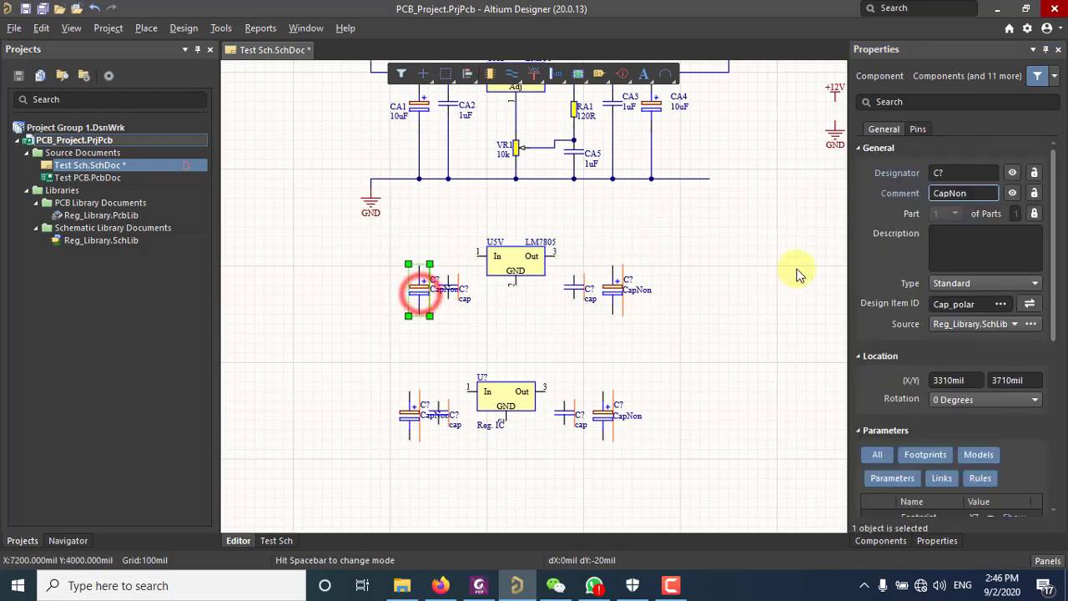
left_click(968, 173)
left_click(973, 172)
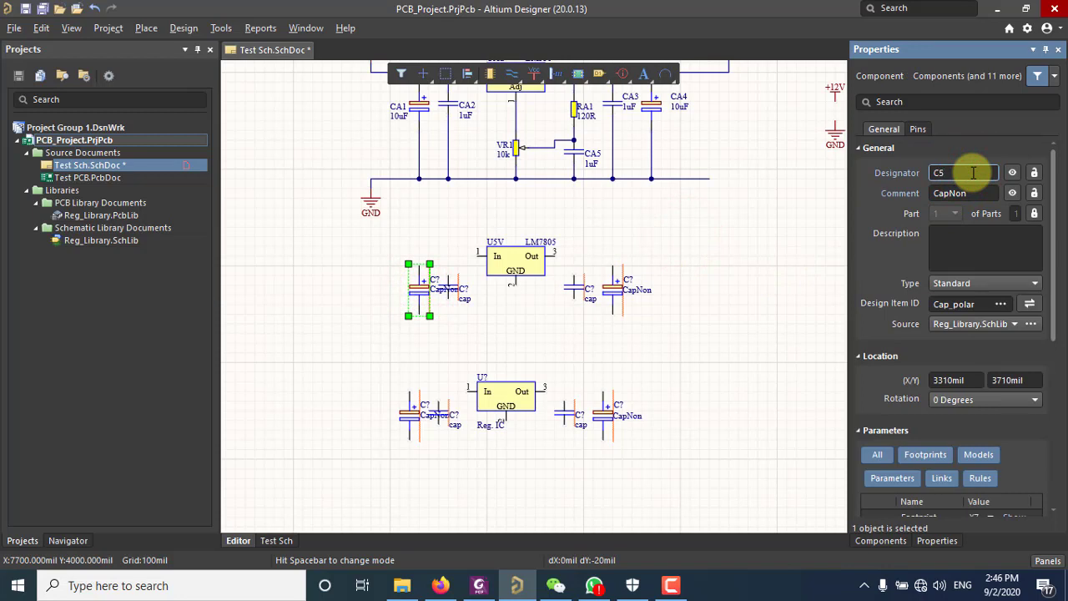
left_click(441, 280)
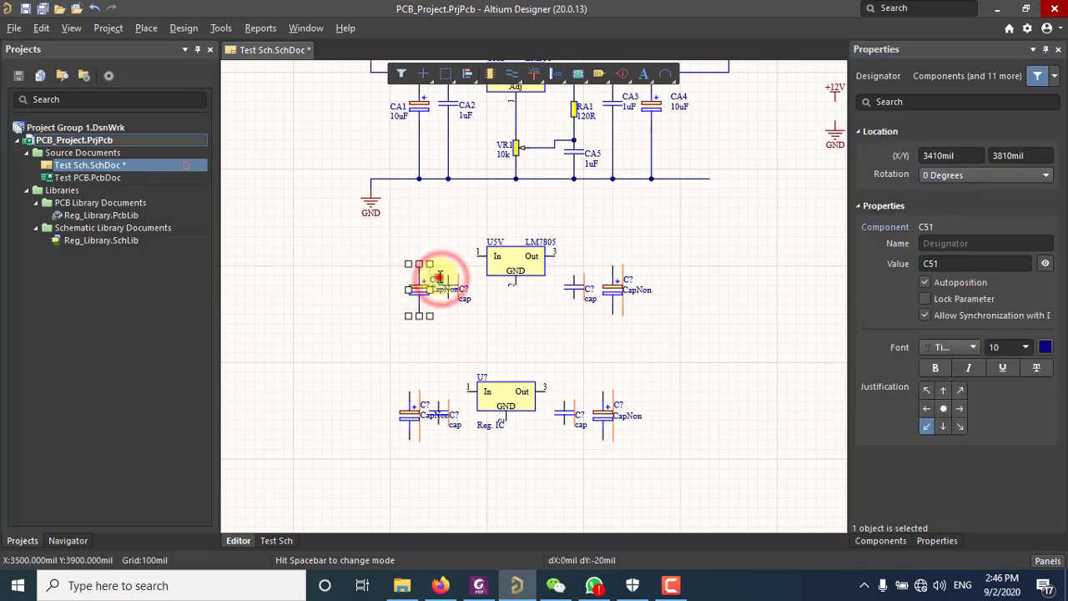
left_click_drag(439, 277, 394, 297)
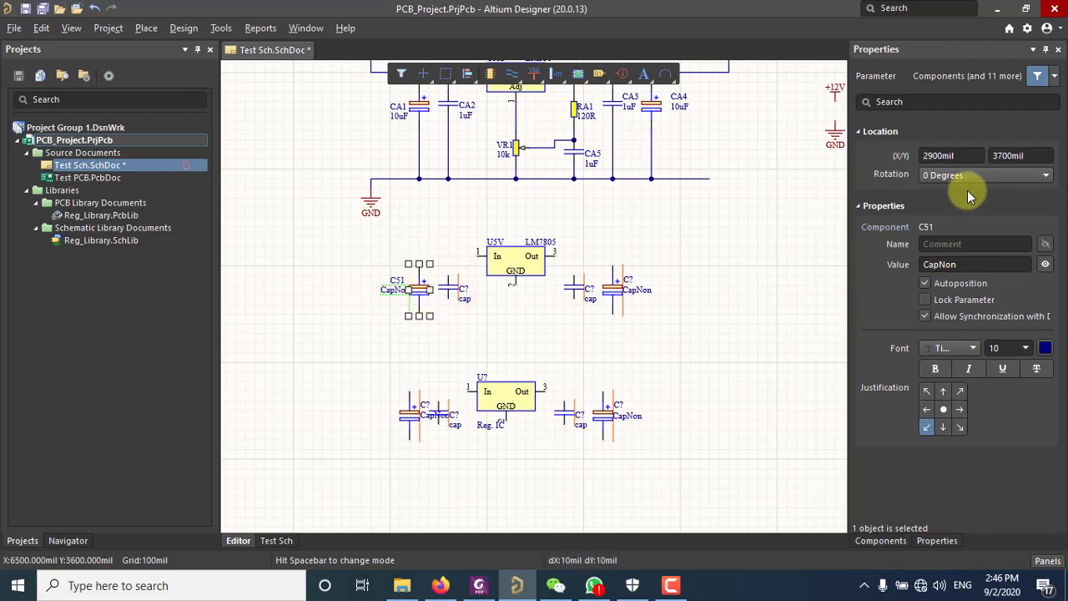
left_click(959, 263)
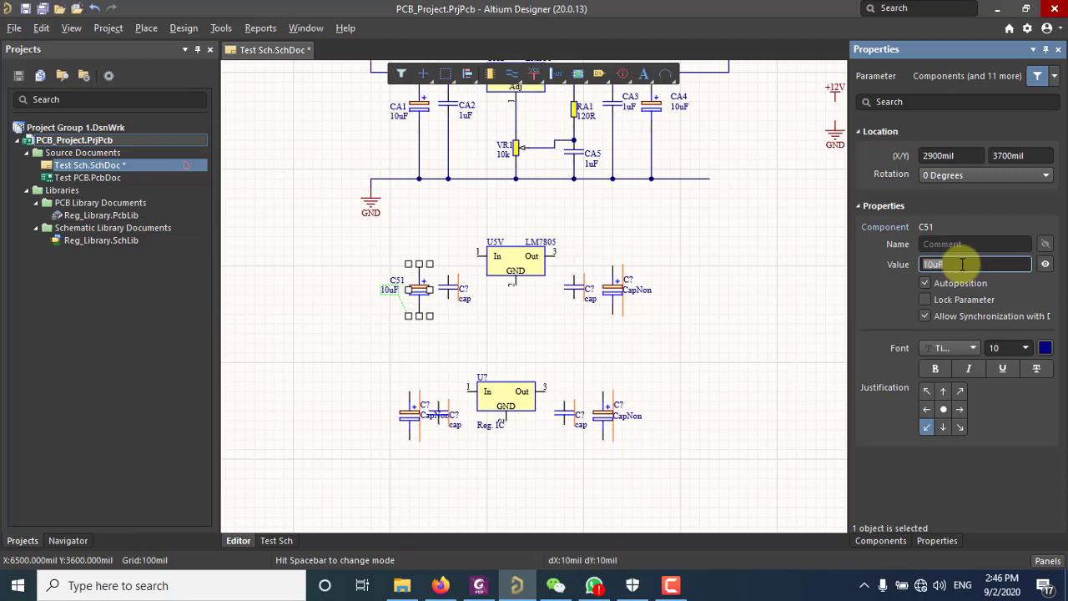
Set the non-polarized capacitor on the input side of U5V to designator C52 and comment 1uF
left_click(449, 294)
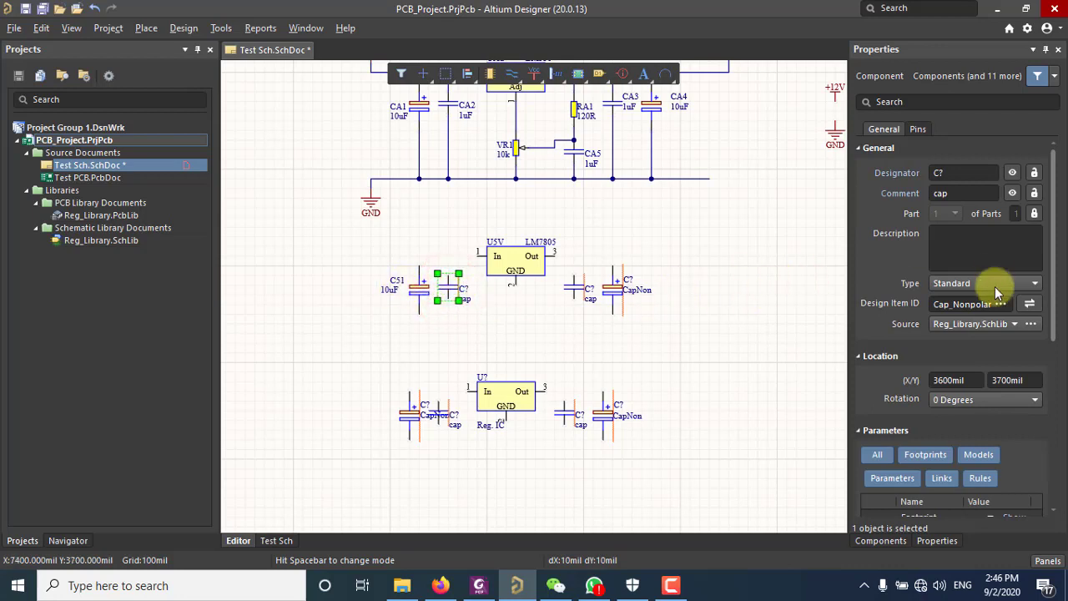
left_click(965, 172)
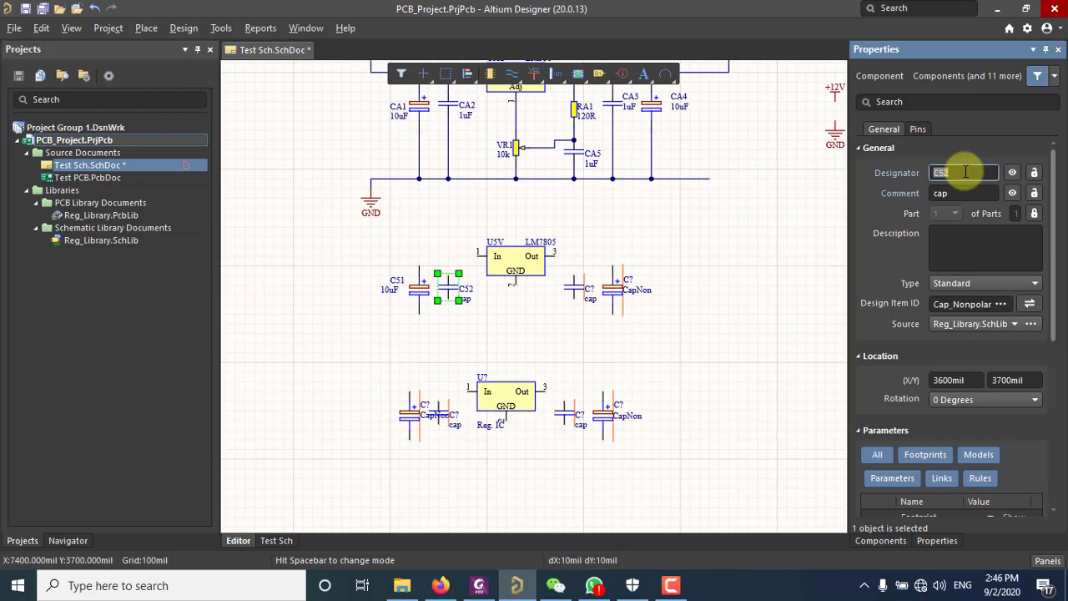
left_click(948, 193)
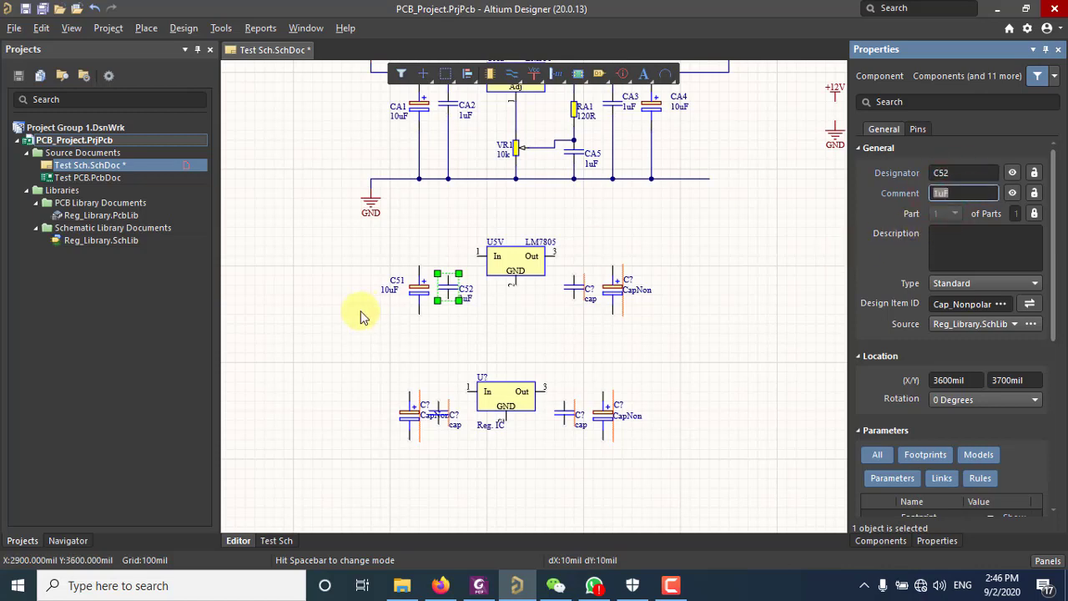
left_click(319, 329)
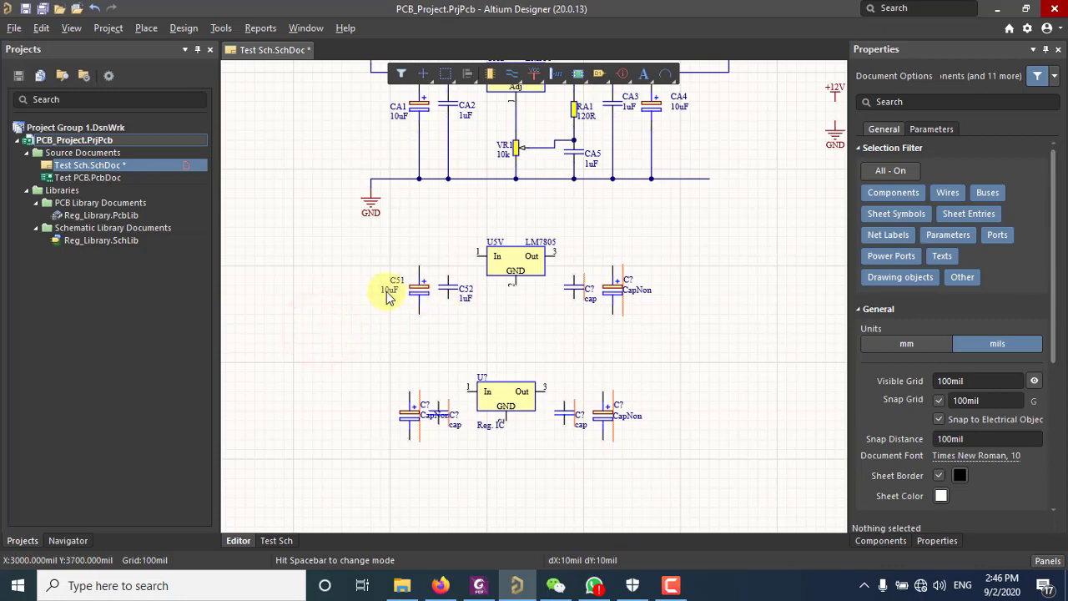
Shift the 10uF and C51 labels slightly so they sit stacked close beside the capacitor symbol
left_click(392, 290)
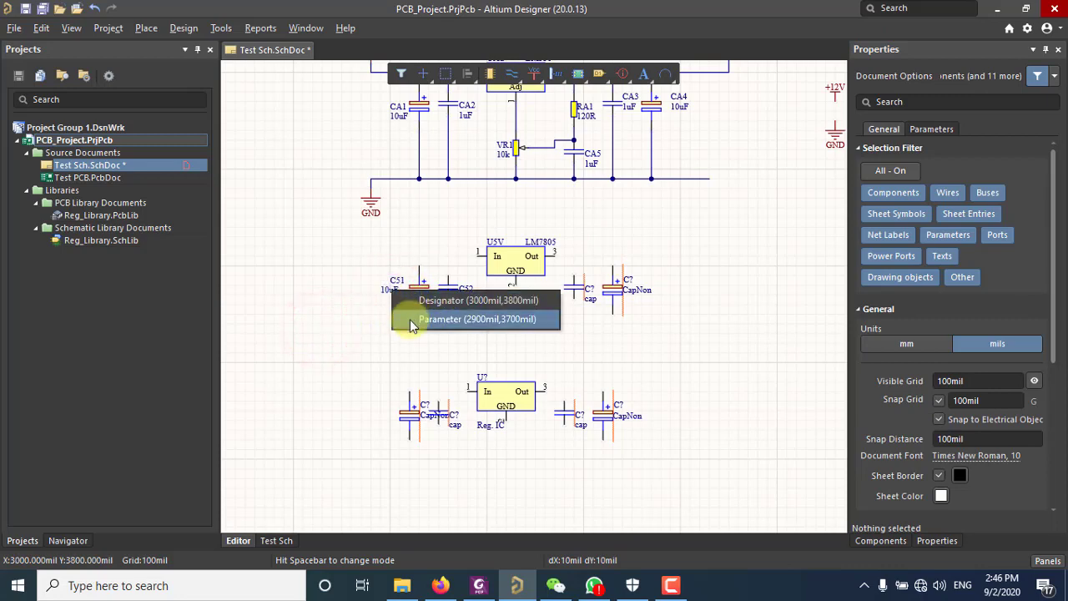
left_click(410, 319)
left_click(393, 290)
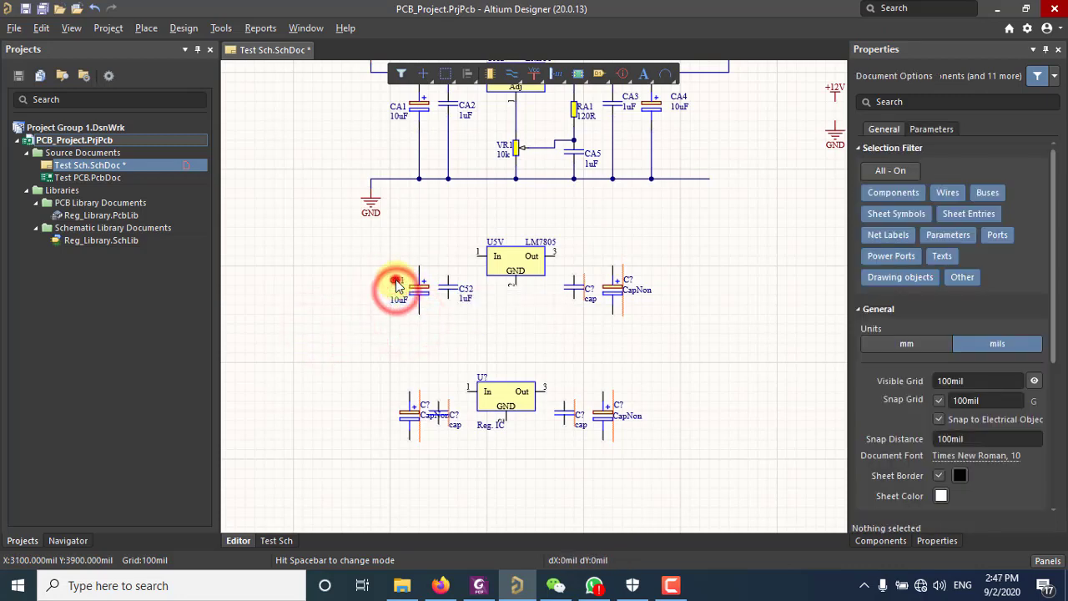
left_click(395, 281)
left_click_drag(395, 281, 397, 290)
left_click(360, 306)
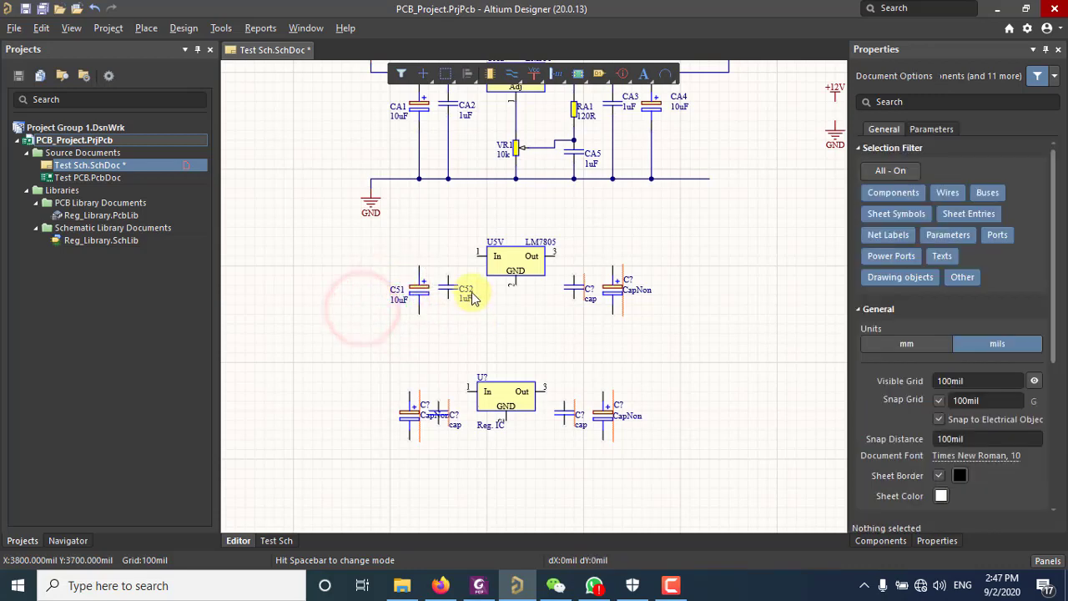
Set the non-polarized capacitor on the output side of U5V to designator C53 and comment 1uF
left_click(584, 291)
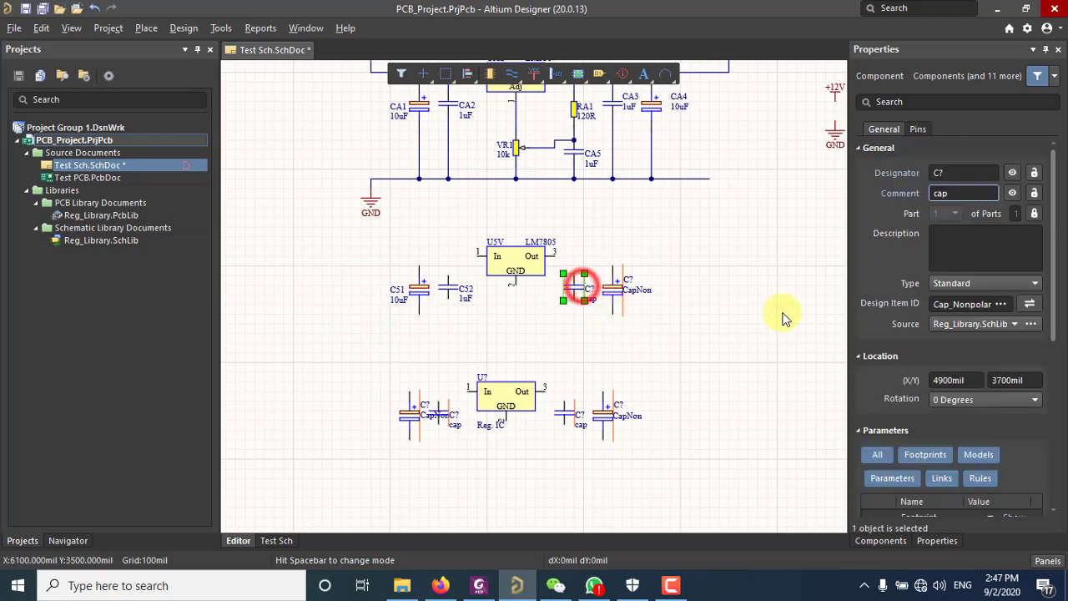
left_click(962, 172)
left_click(965, 172)
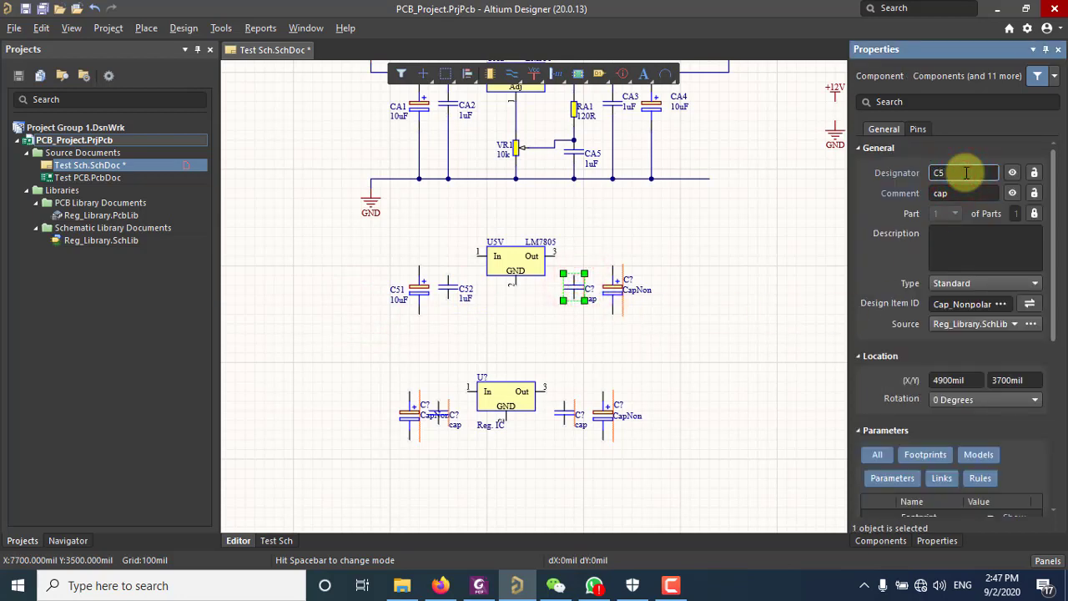
left_click(956, 192)
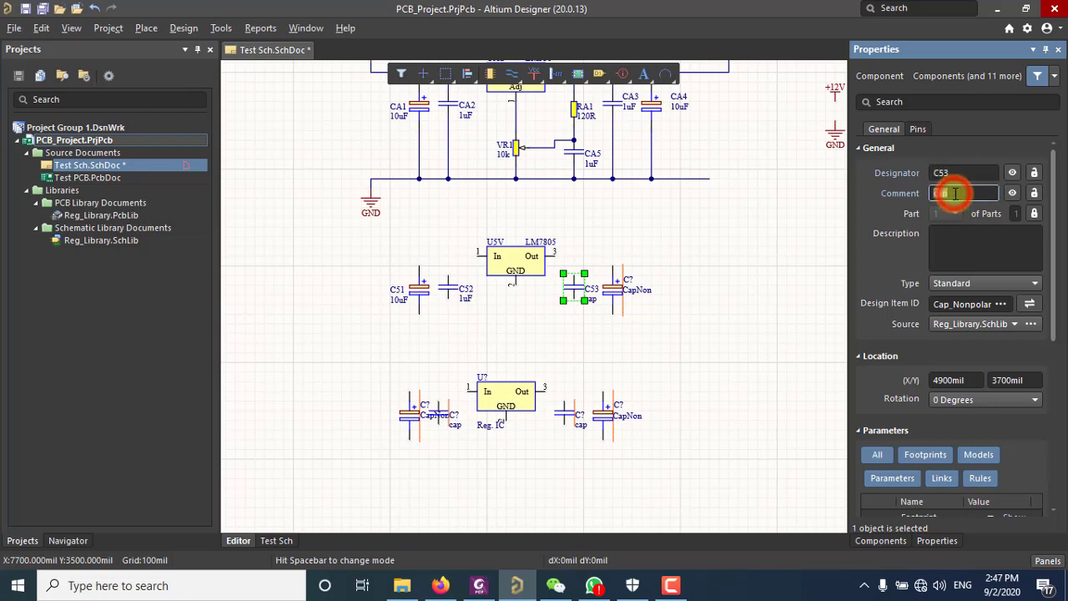
type("1uF")
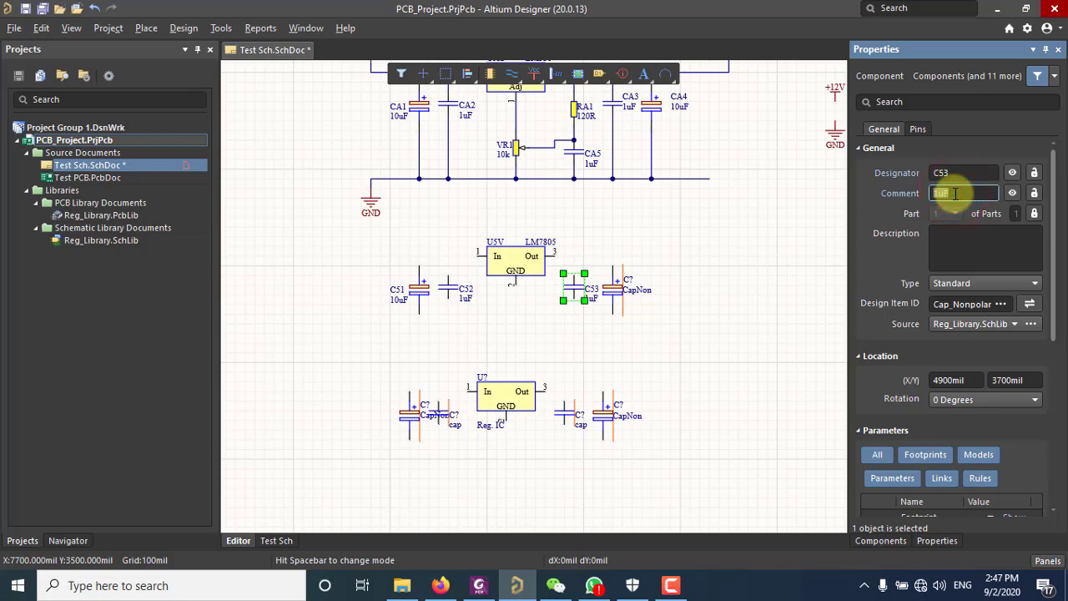
Set the polarized capacitor on the output side of U5V to designator C54 and comment 10uF
left_click(621, 294)
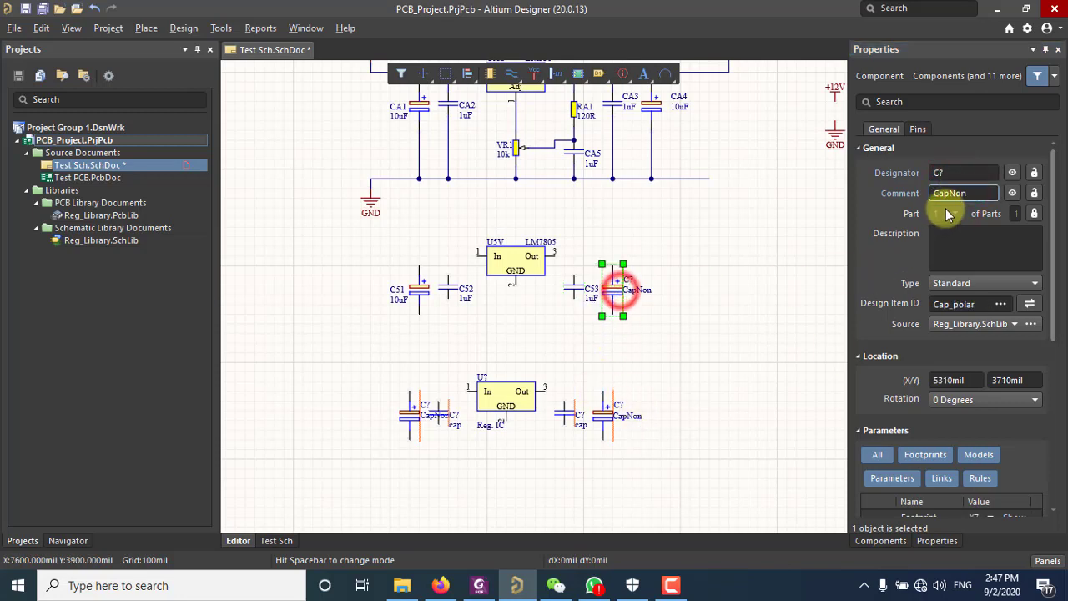
left_click(967, 173)
double_click(972, 174)
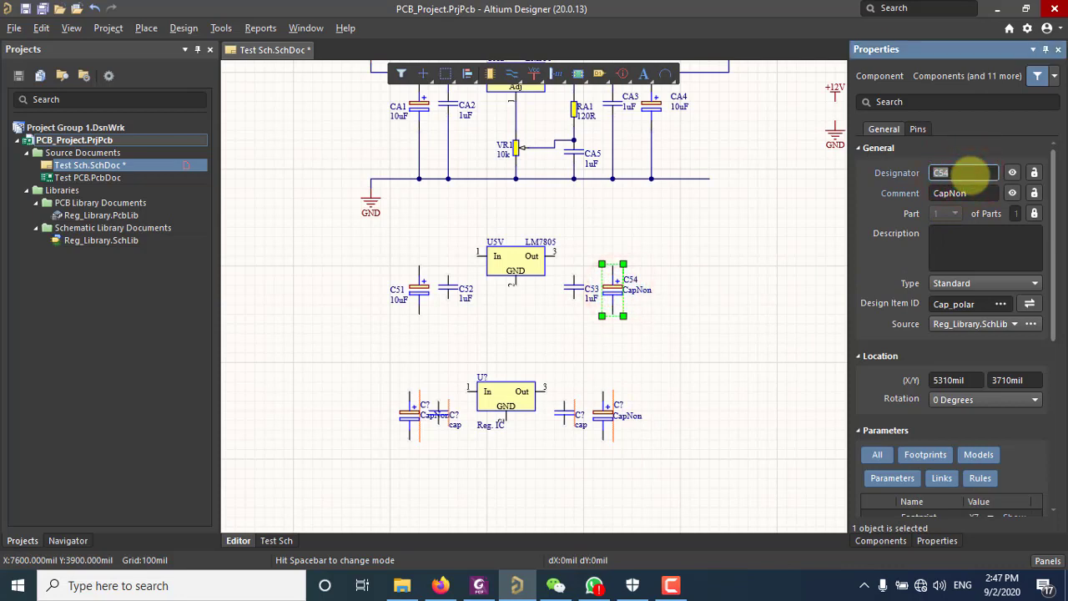
double_click(968, 193)
type("10uF")
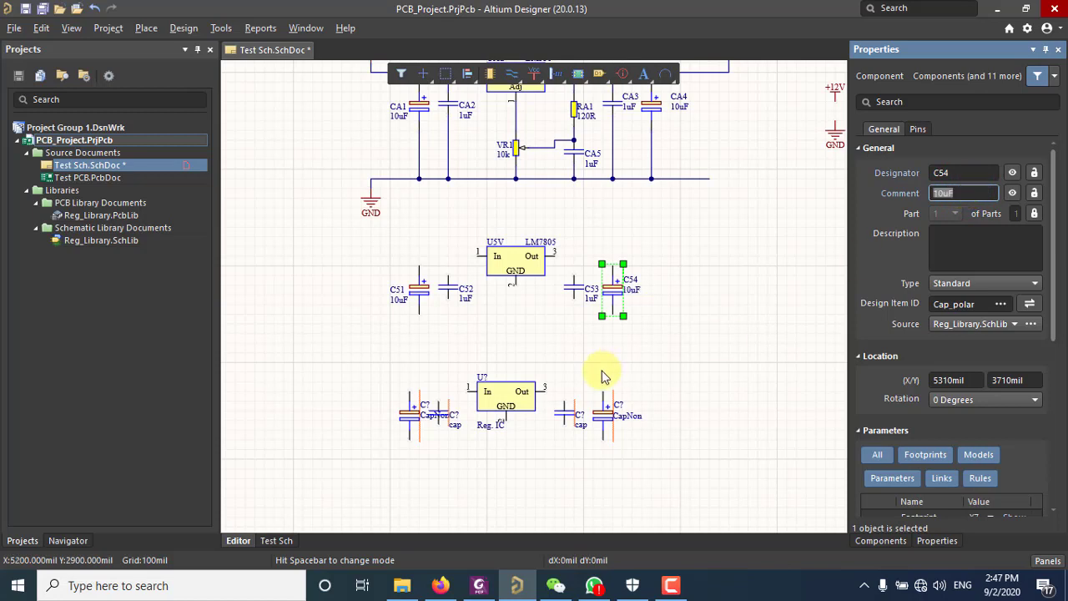
left_click(645, 354)
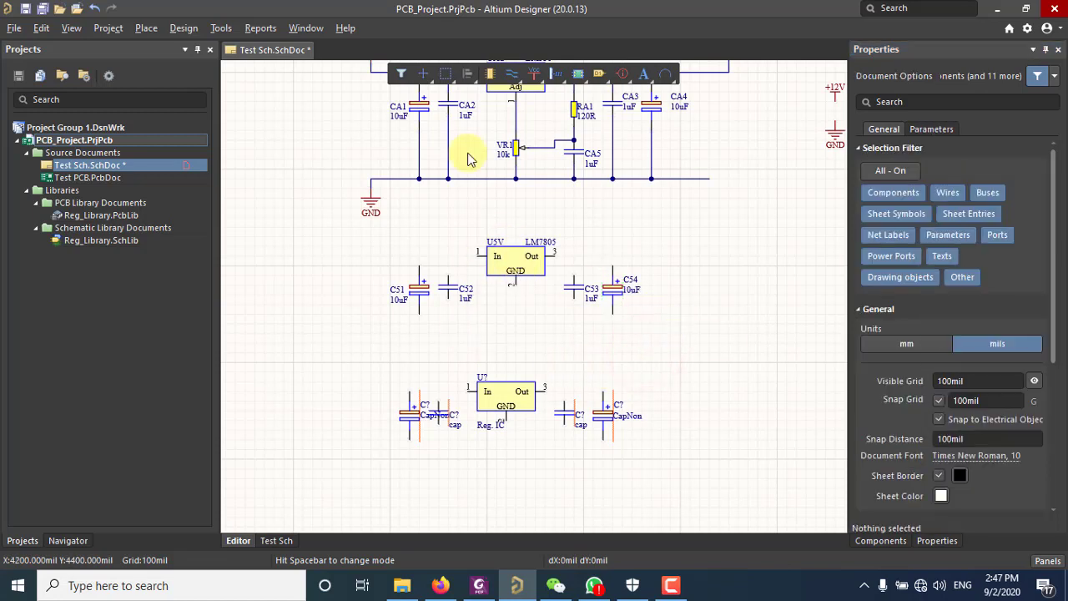
Copy the LM350 circuit's +24V and GND input ports and place the copies at the input side of the LM7805 stage
scroll(498, 161, "up", 3)
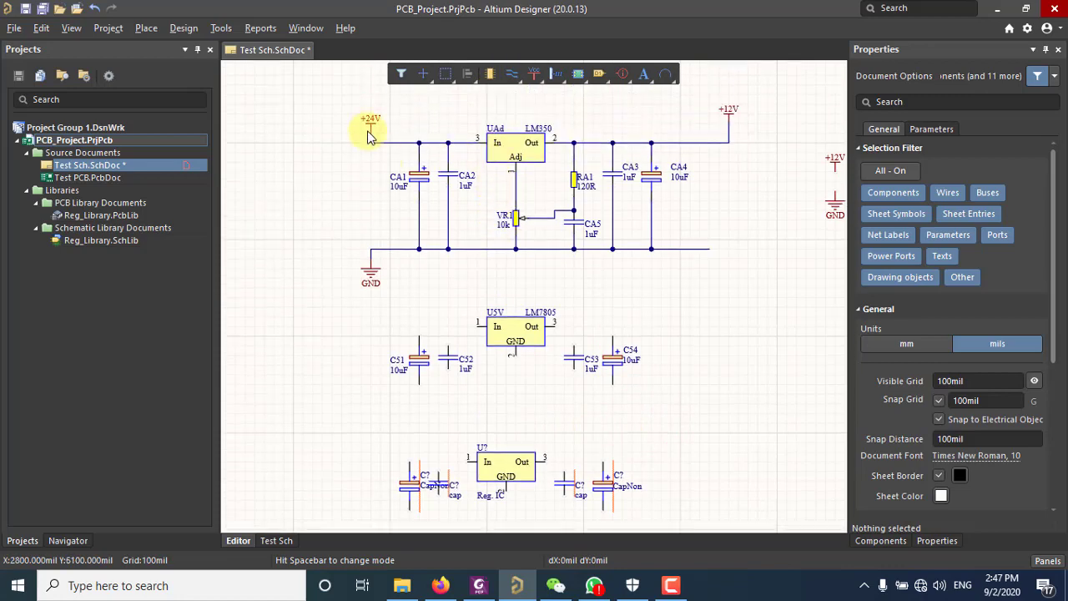
left_click_drag(346, 101, 394, 317)
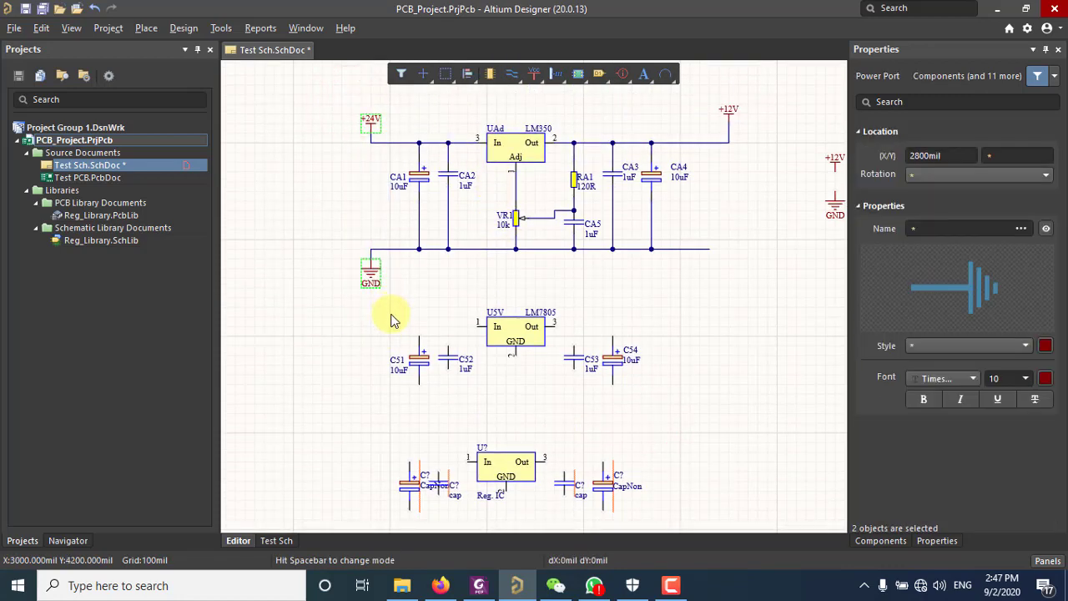
left_click_drag(360, 435, 367, 447)
left_click(302, 426)
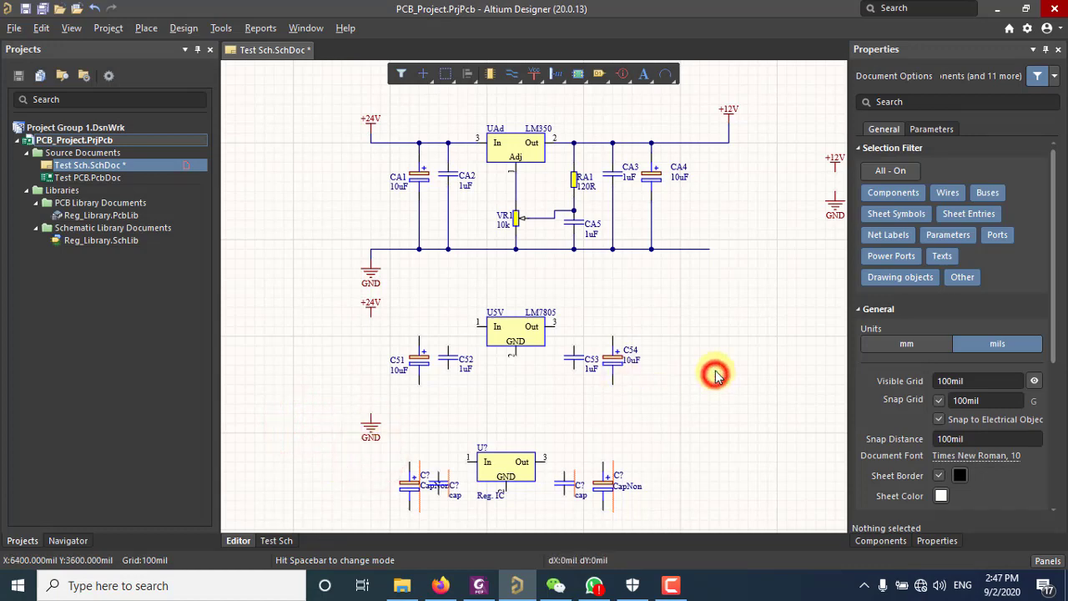
Wire the copied +24V port to the In pin of U5V and draw a horizontal output wire from its Out pin past C54
scroll(711, 375, "down", 1)
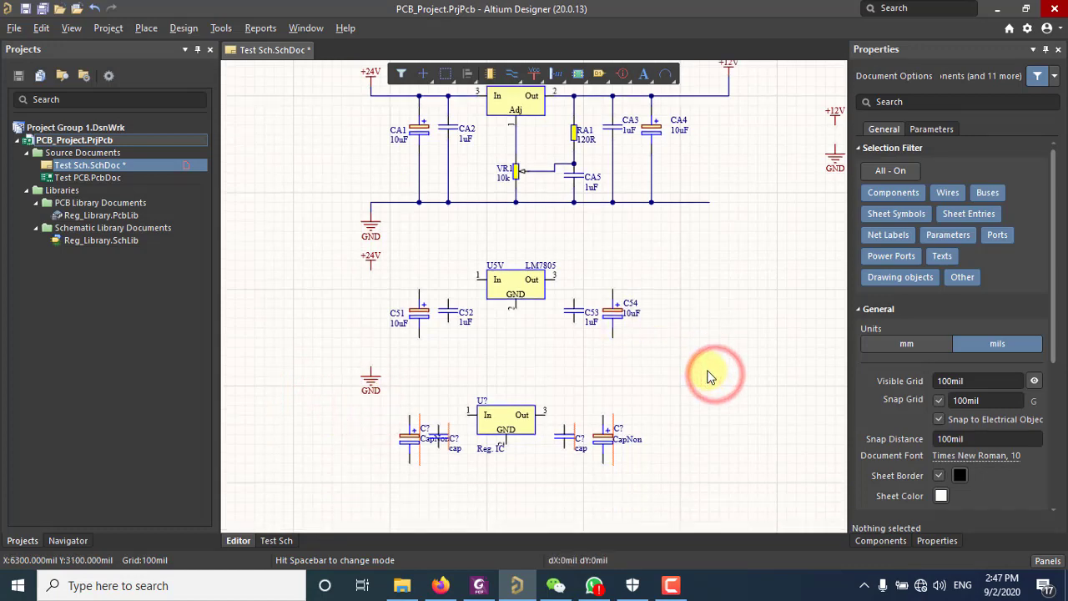
left_click(515, 74)
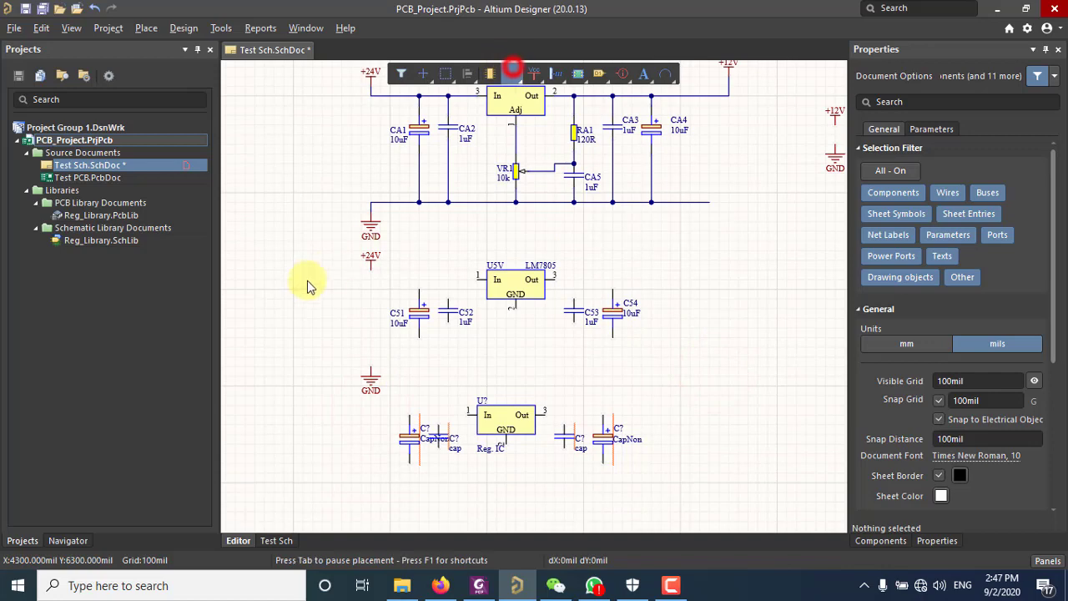
left_click(368, 273)
left_click(477, 278)
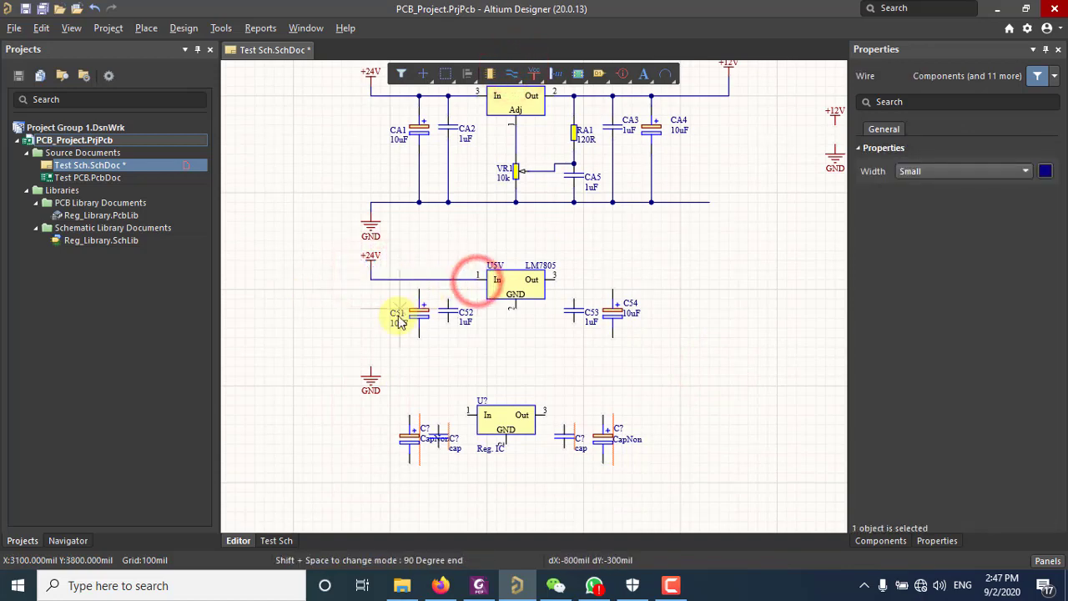
left_click(555, 279)
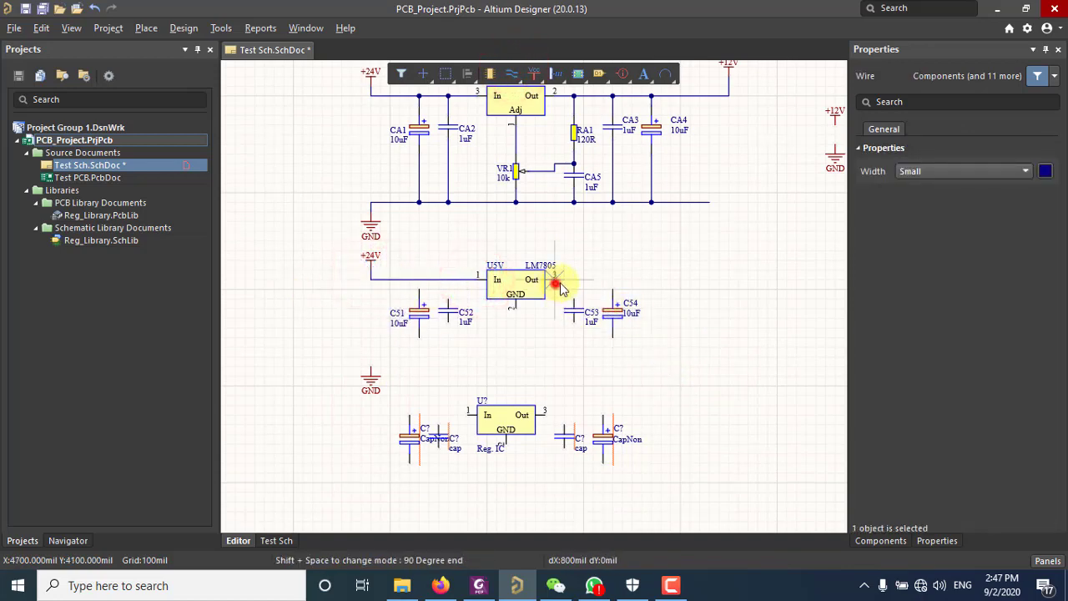
left_click(701, 279)
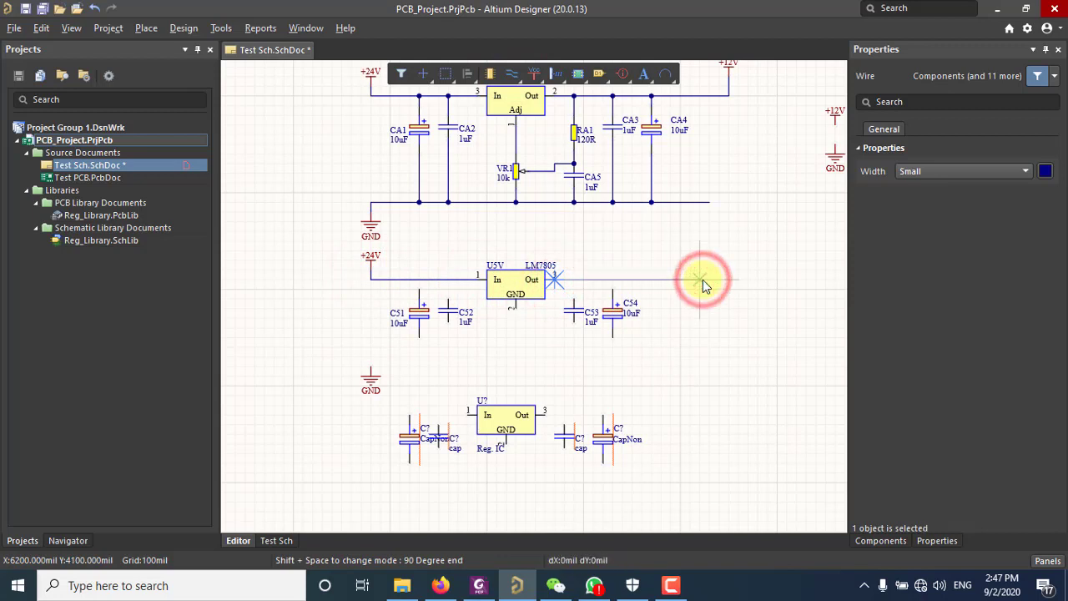
Wire the upper pins of C53 and C54 to U5V's output line and those of C51 and C52 to its +24V line
left_click(574, 280)
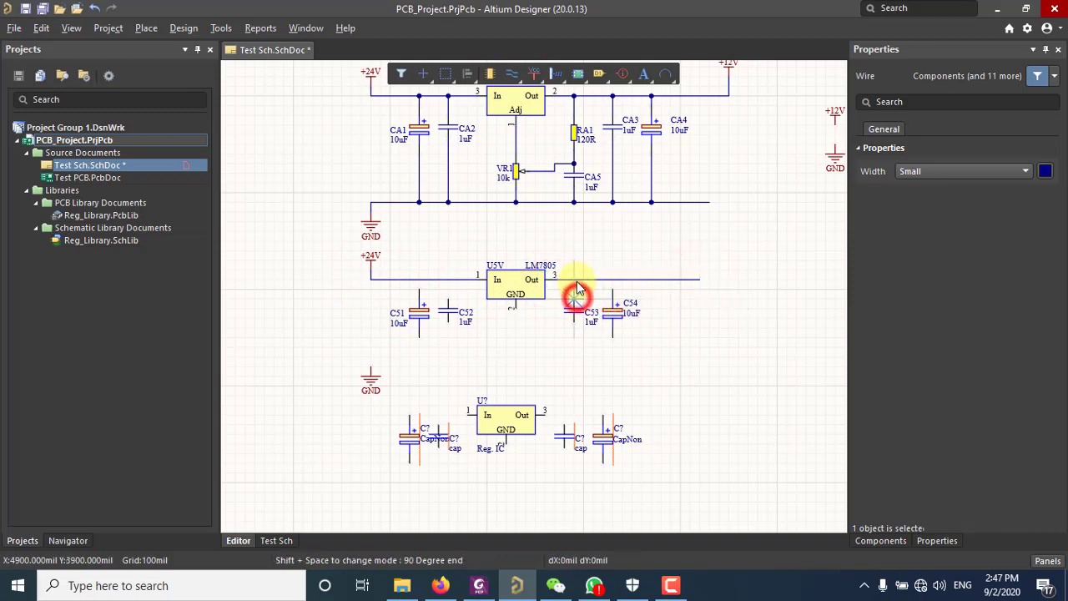
left_click(614, 283)
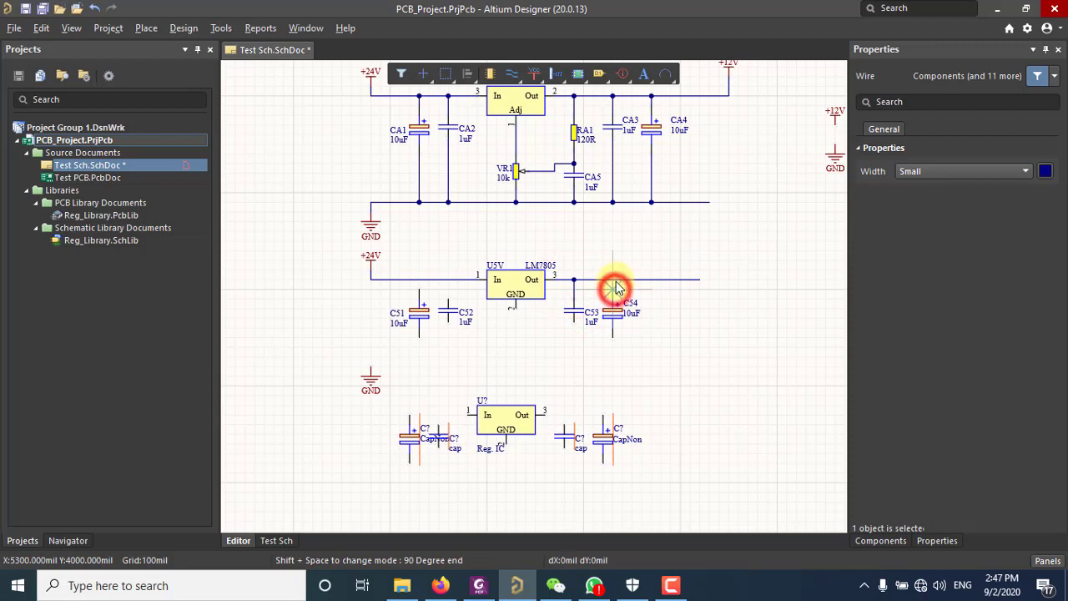
left_click(419, 285)
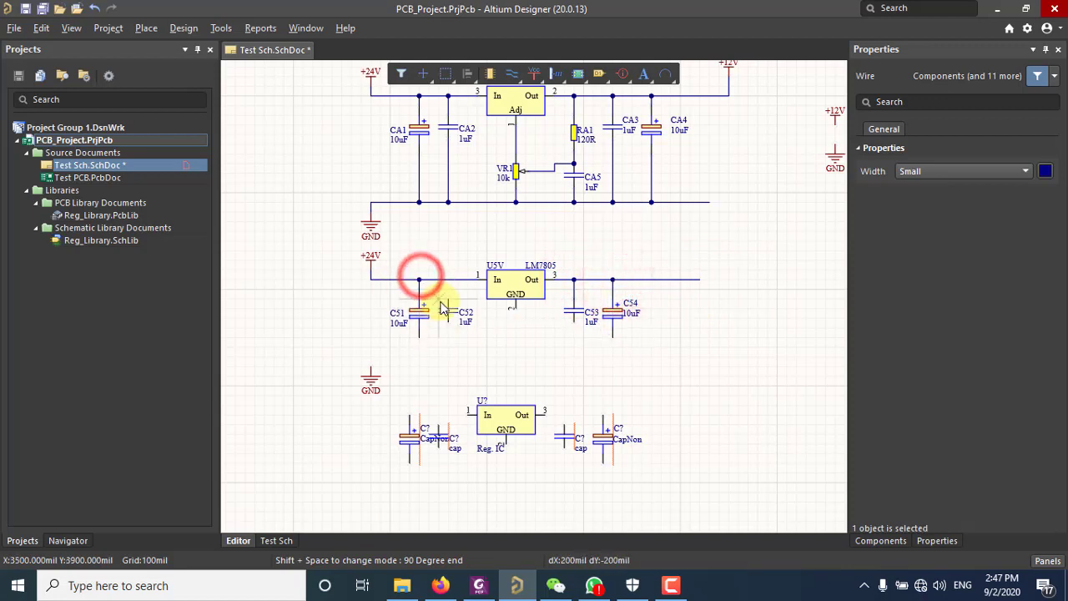
left_click(447, 285)
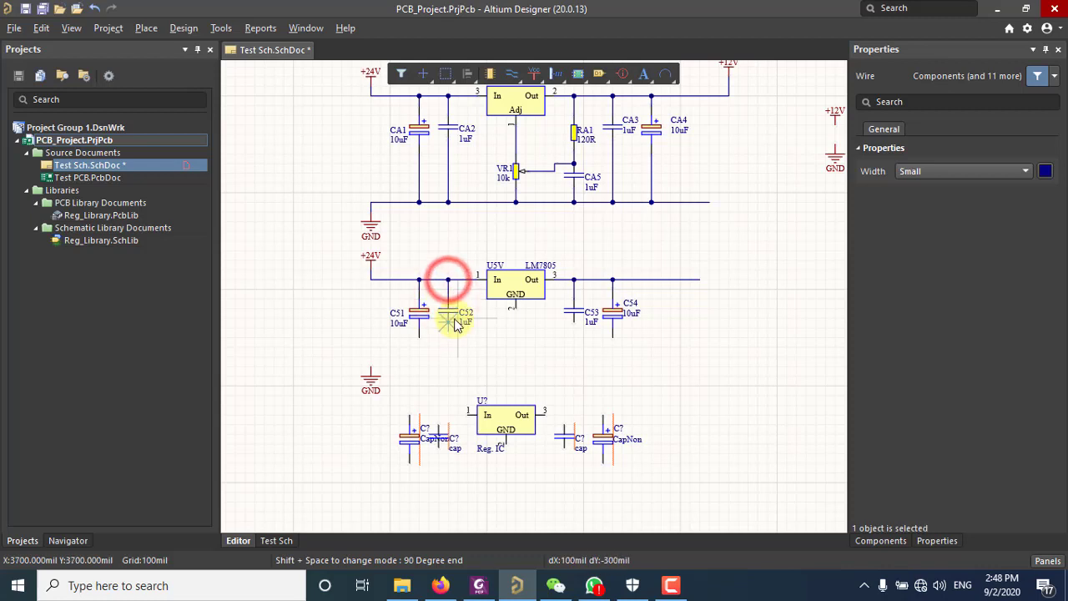
Draw a ground wire from the GND port of the LM7805 stage, running horizontally below its capacitors to the end of the output line
left_click(371, 365)
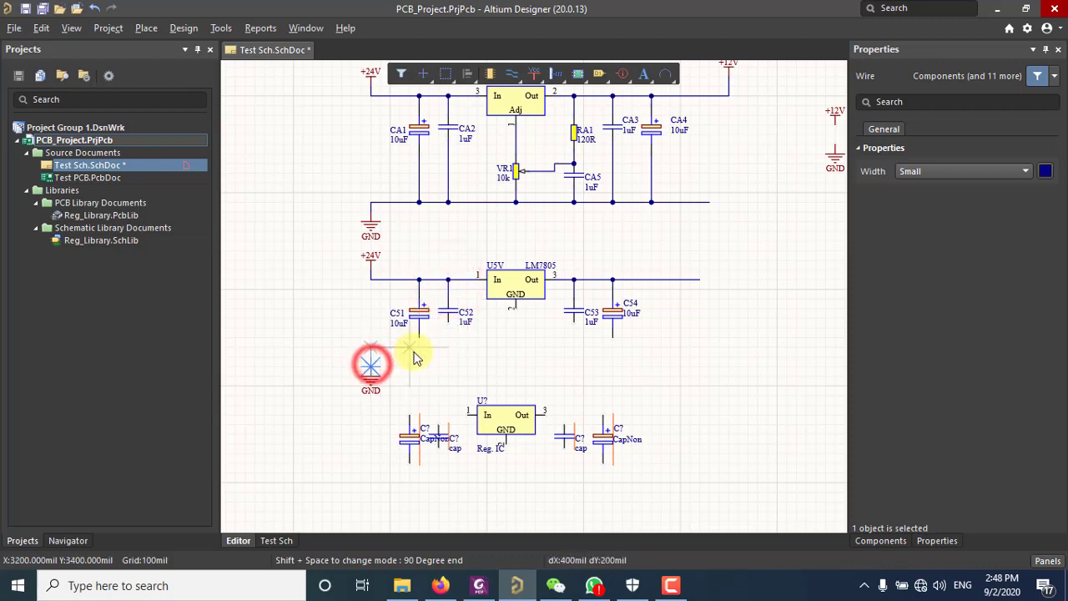
left_click(696, 357)
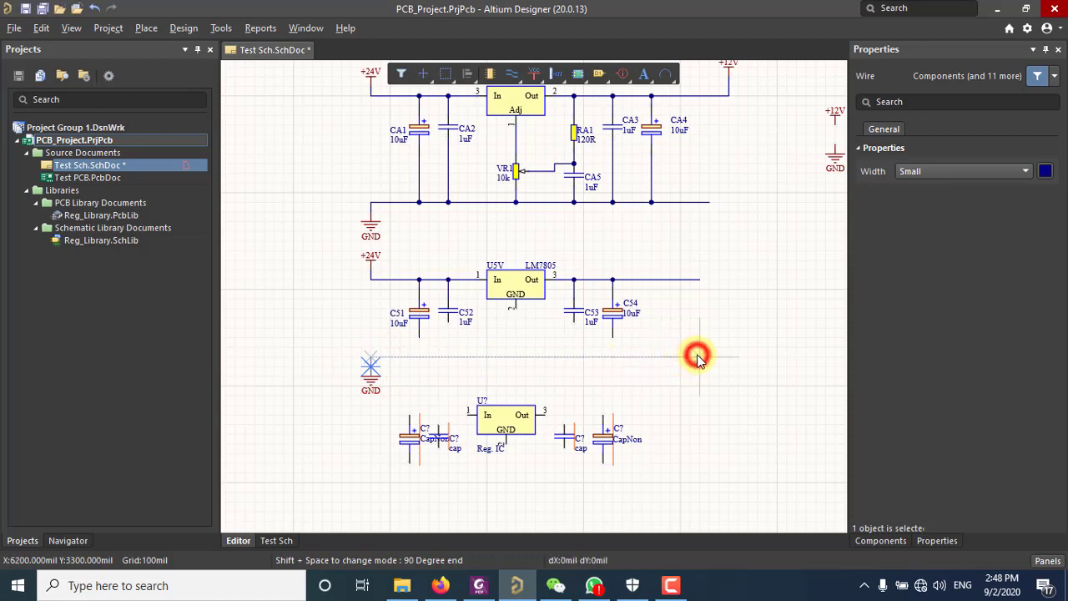
key("Escape")
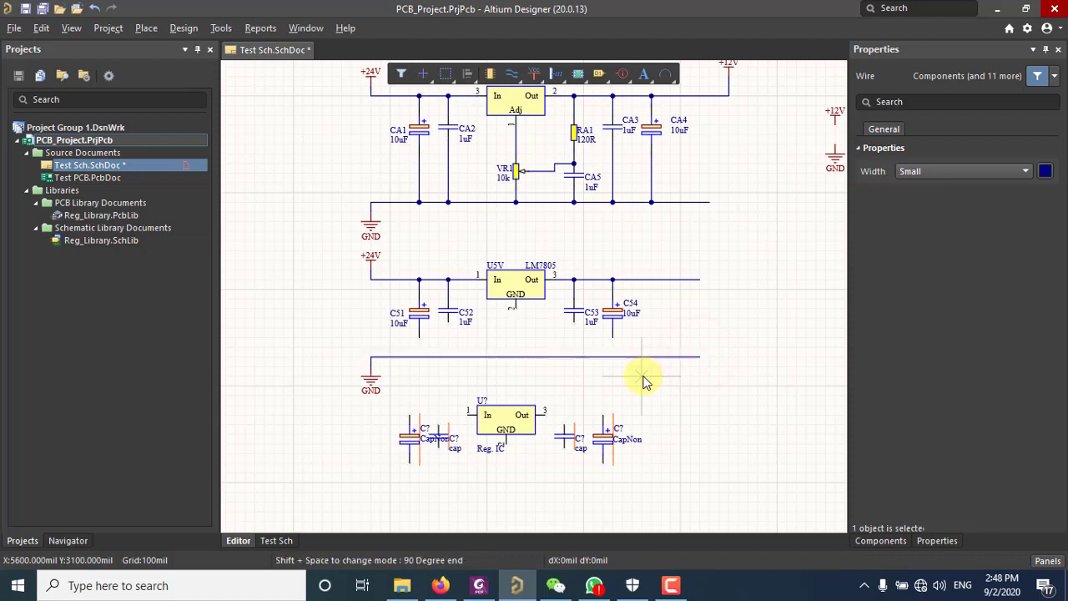
Wire the lower pins of C51, C52, C53 and C54 and the GND pin of U5V down to the stage's ground line
left_click(419, 337)
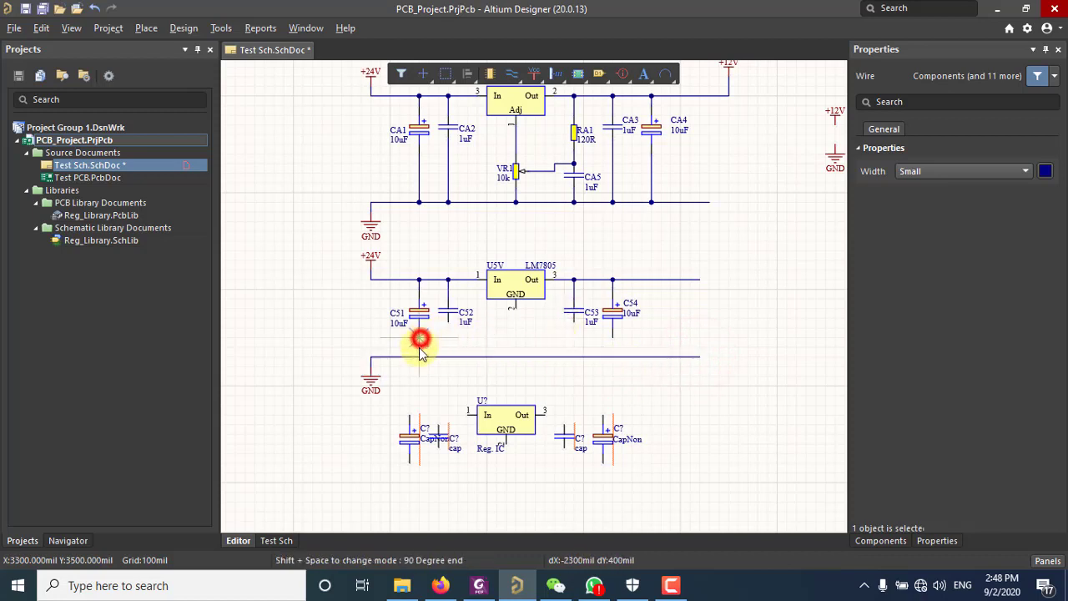
left_click(419, 357)
left_click(448, 323)
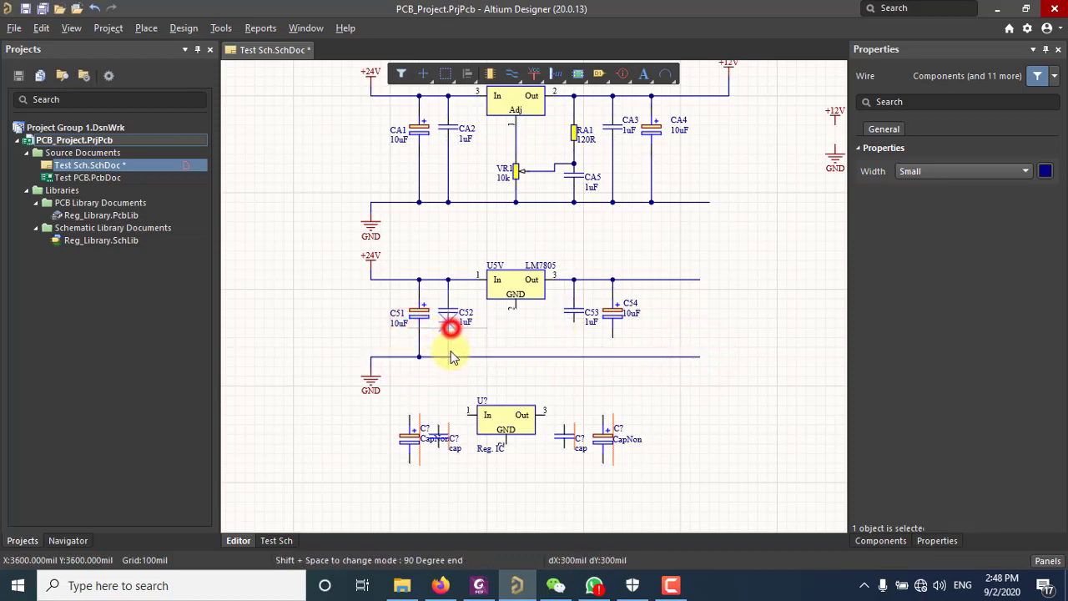
left_click(448, 357)
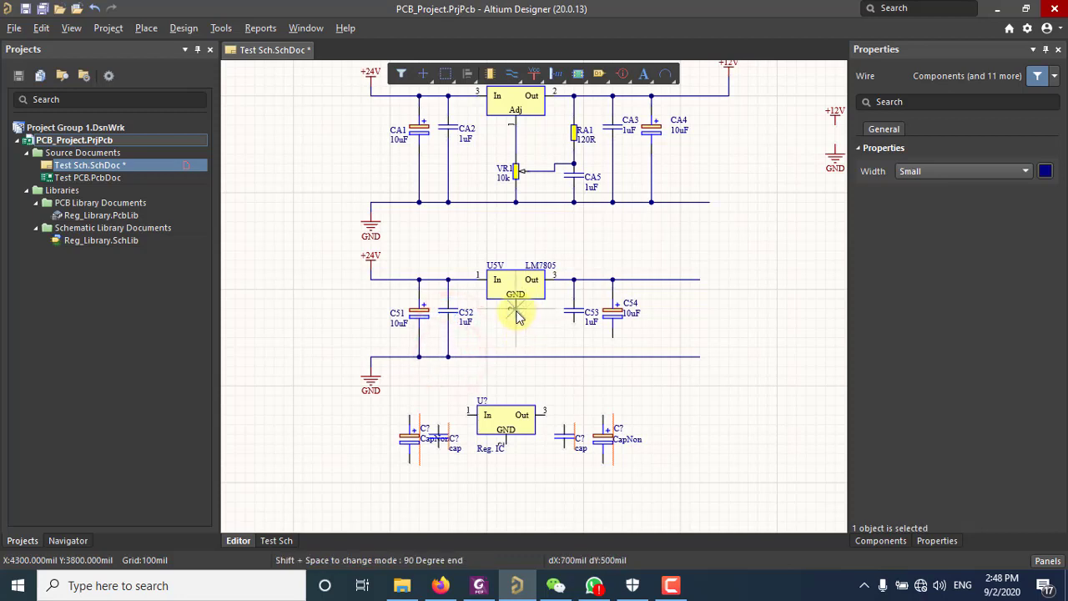
left_click(516, 308)
left_click(515, 357)
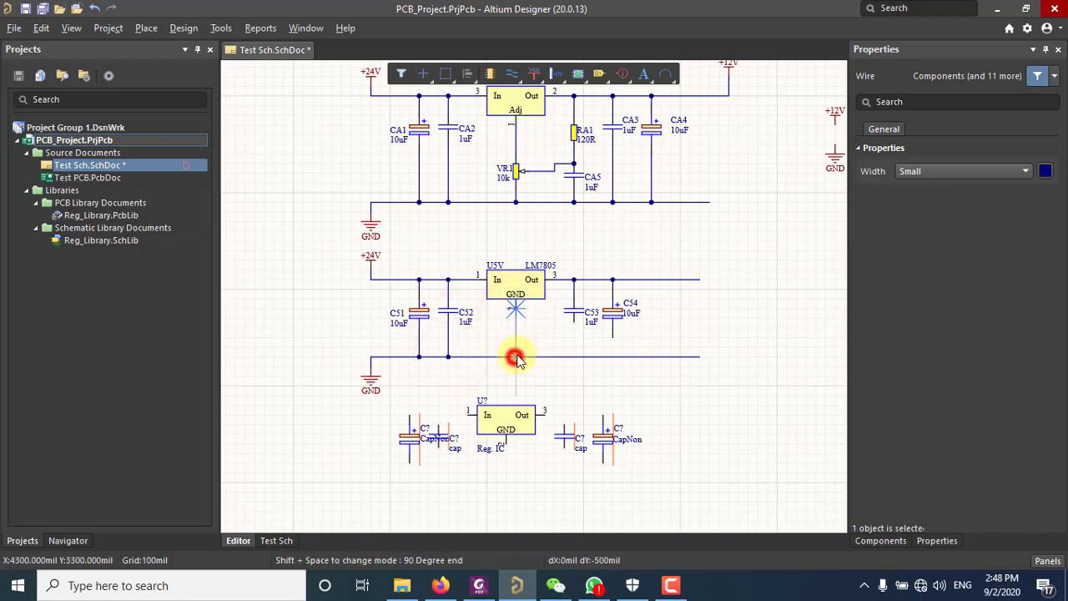
left_click(572, 320)
left_click(573, 357)
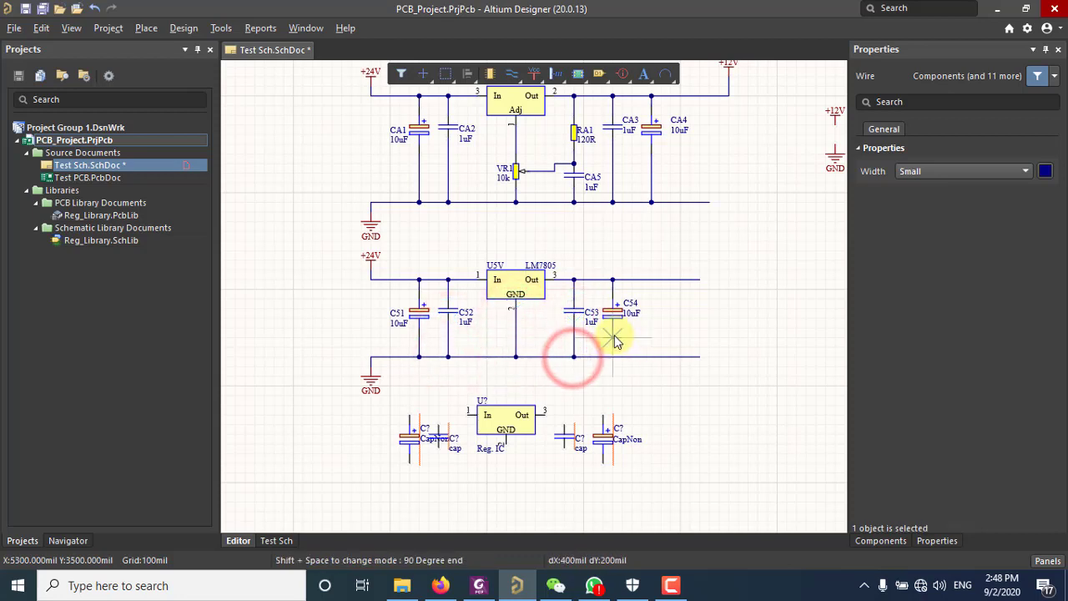
left_click(613, 336)
left_click(613, 357)
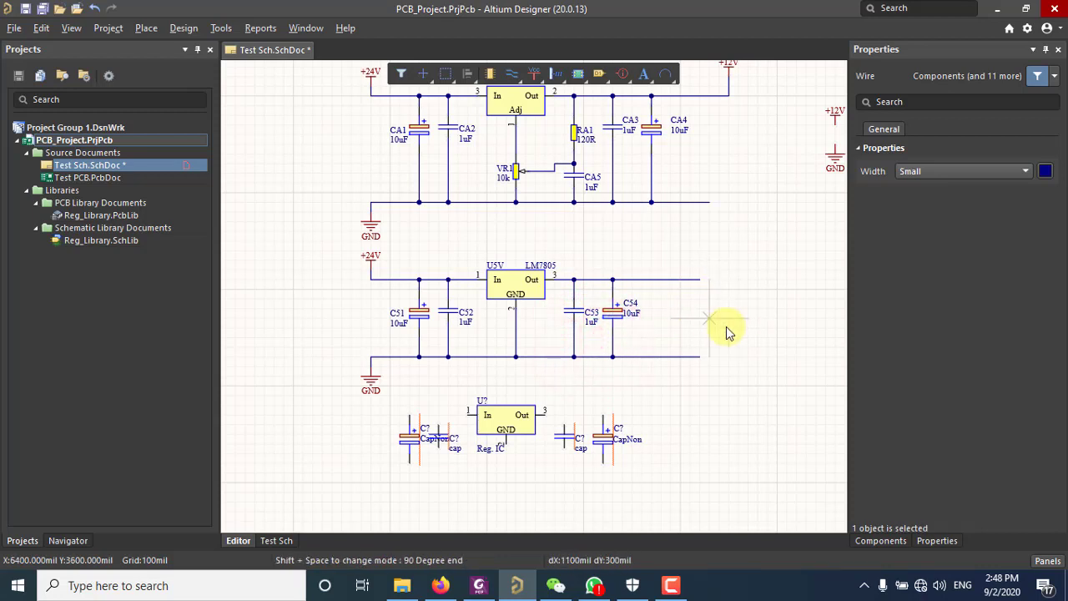
key("Escape")
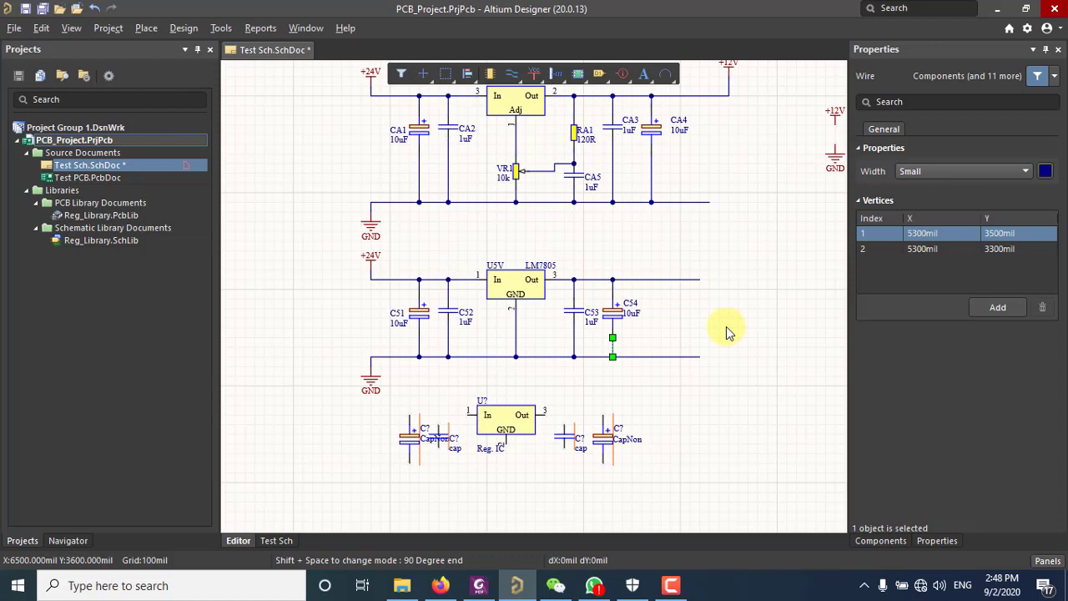
left_click(725, 332)
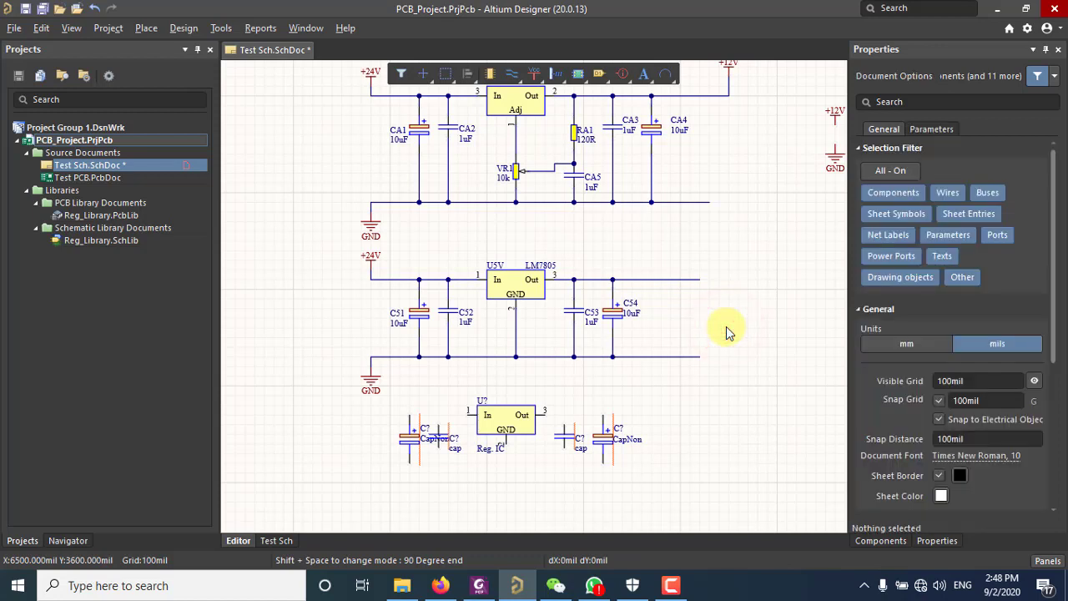
Place a bar-style VCC power port on U5V's output wire between C54 and the wire's free end
scroll(726, 332, "up", 2)
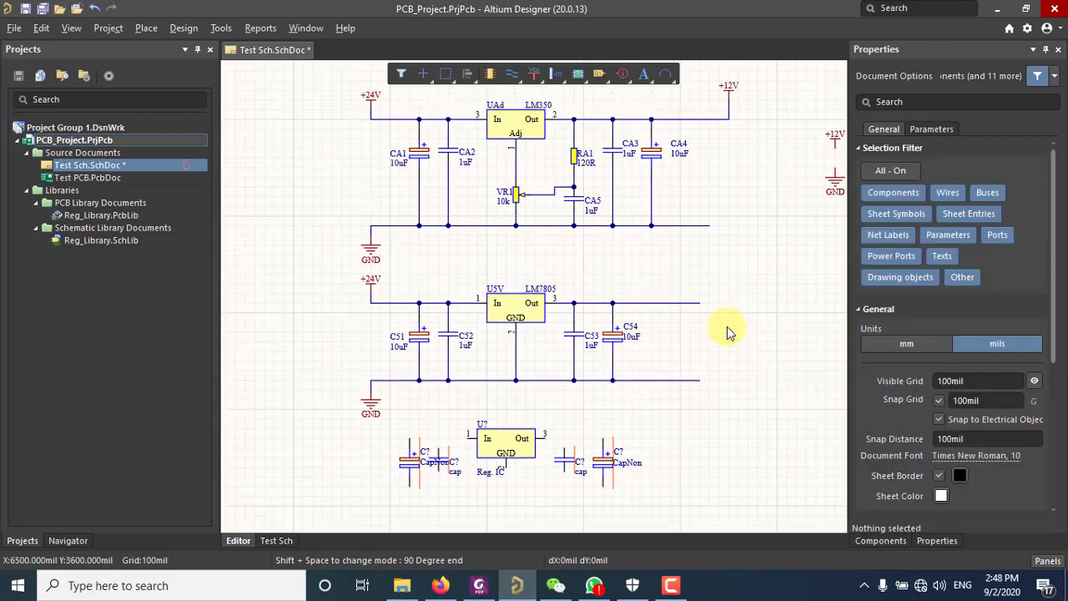
scroll(727, 328, "down", 1, "ctrl")
right_click_drag(727, 327, 654, 319)
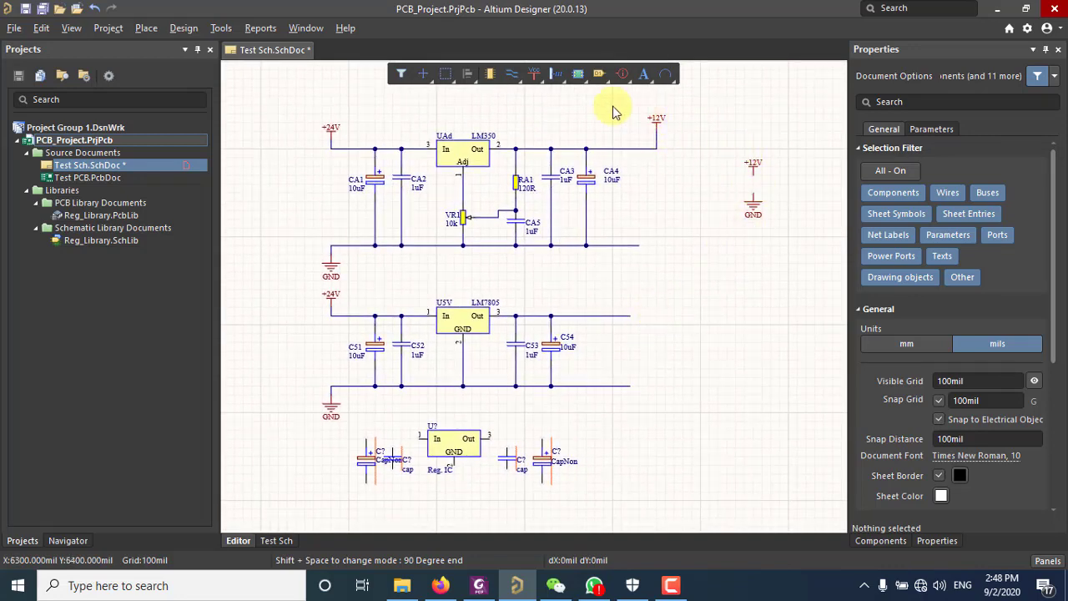
left_click(533, 73)
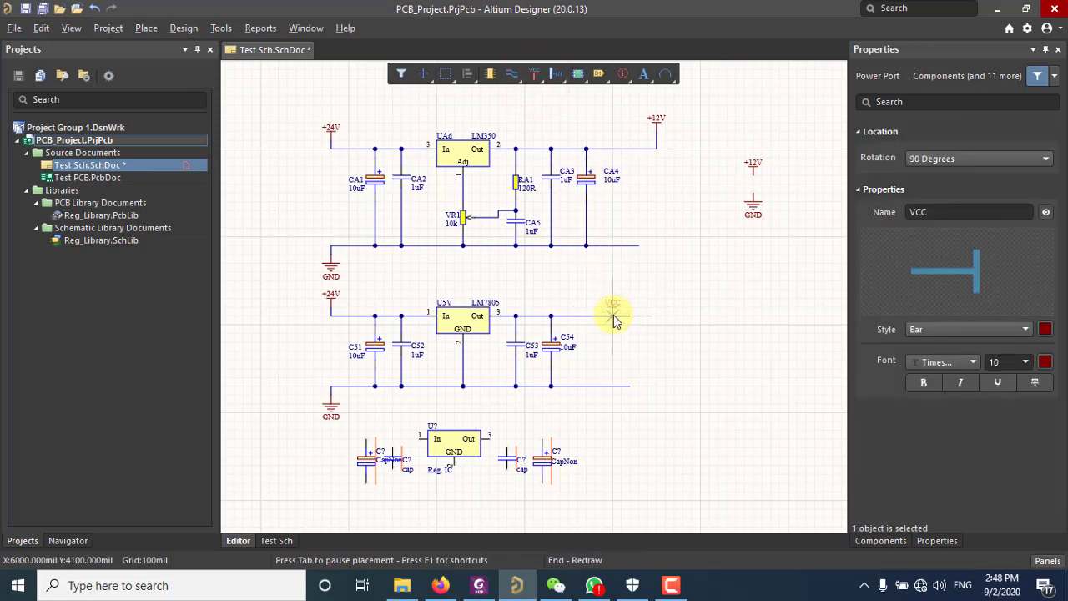
scroll(613, 315, "up", 8, "ctrl")
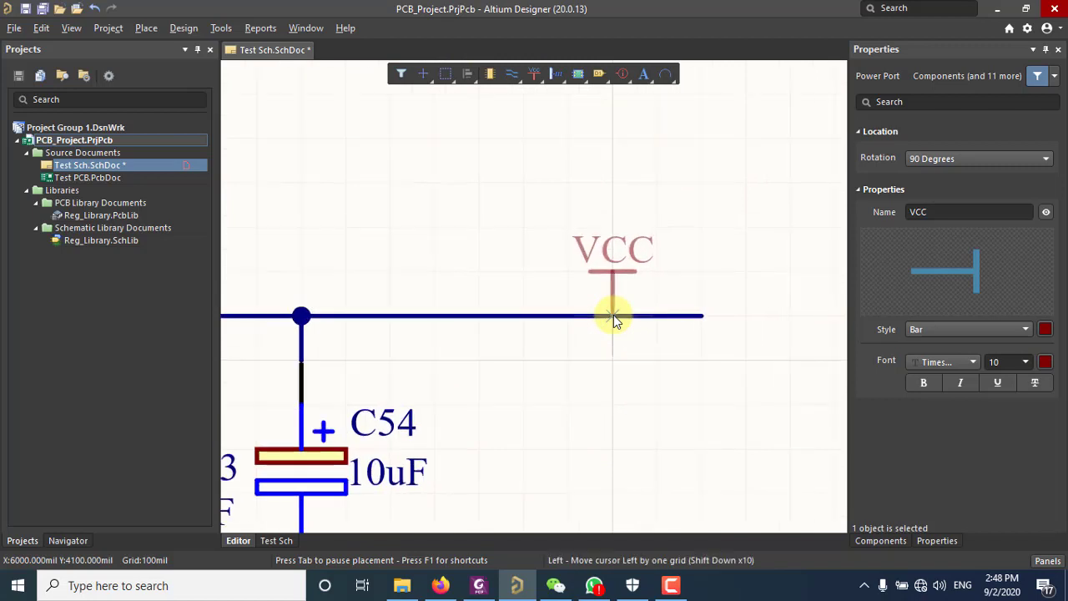
left_click(613, 315)
right_click(662, 230)
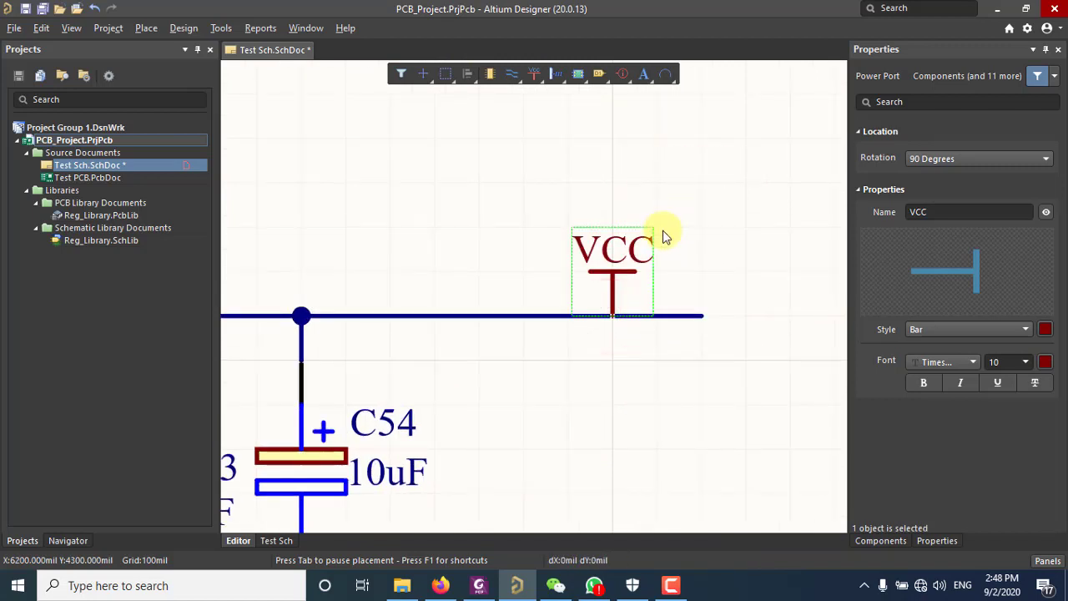
Rename the VCC power port on U5V's output wire to +5V
left_click(632, 243)
left_click(755, 223)
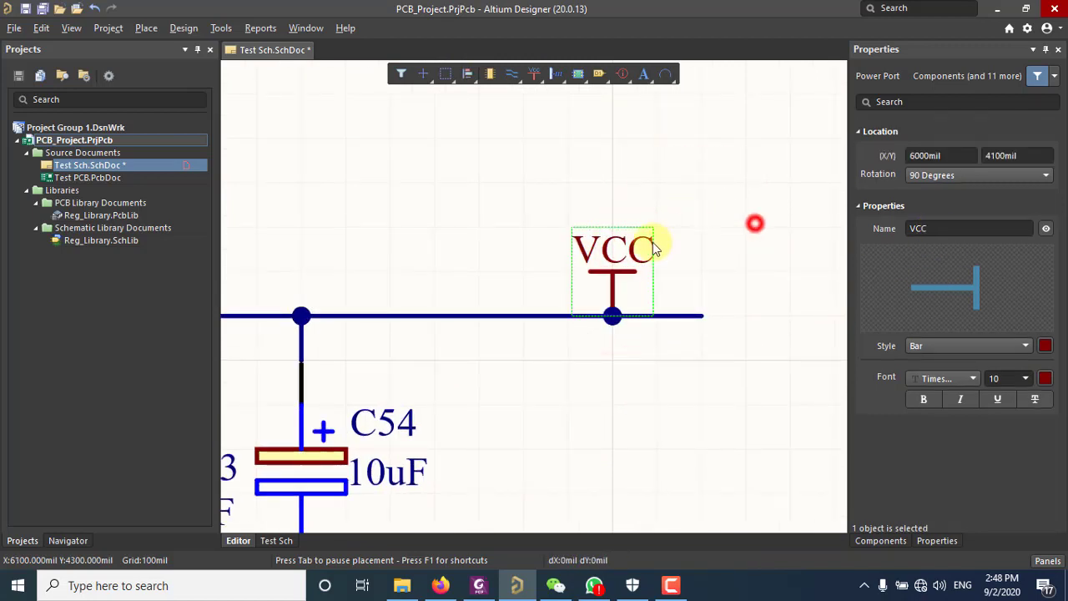
left_click(632, 252)
left_click(739, 265)
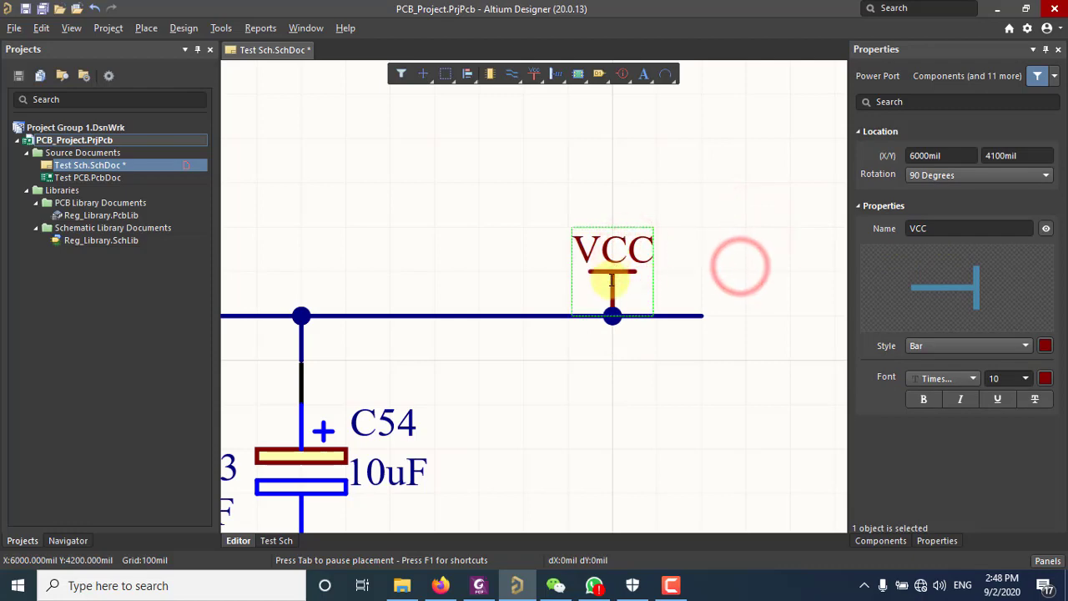
left_click(955, 228)
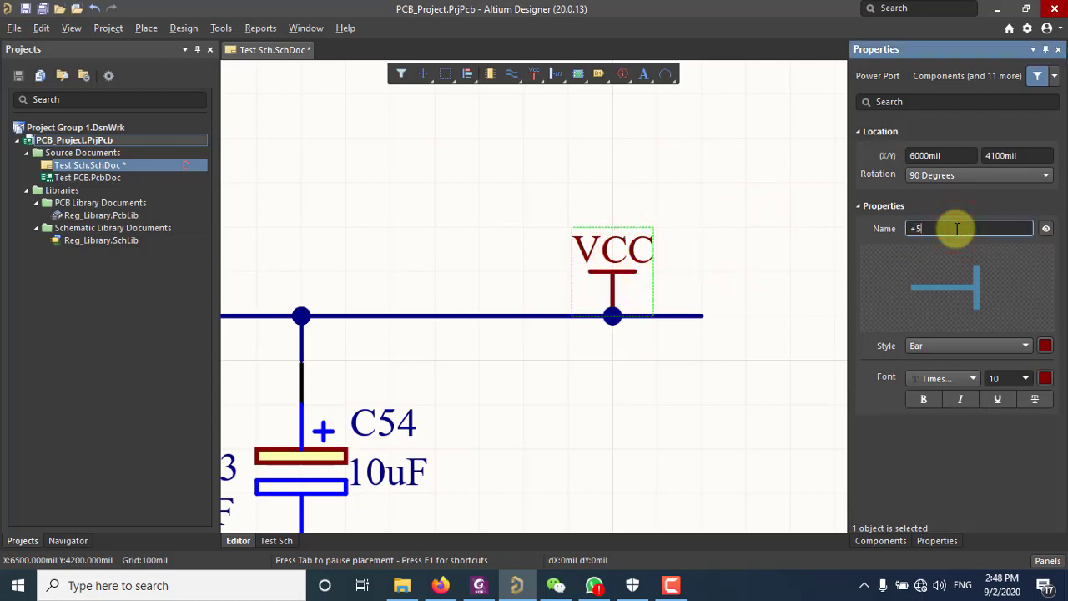
type("+5V")
key("Return")
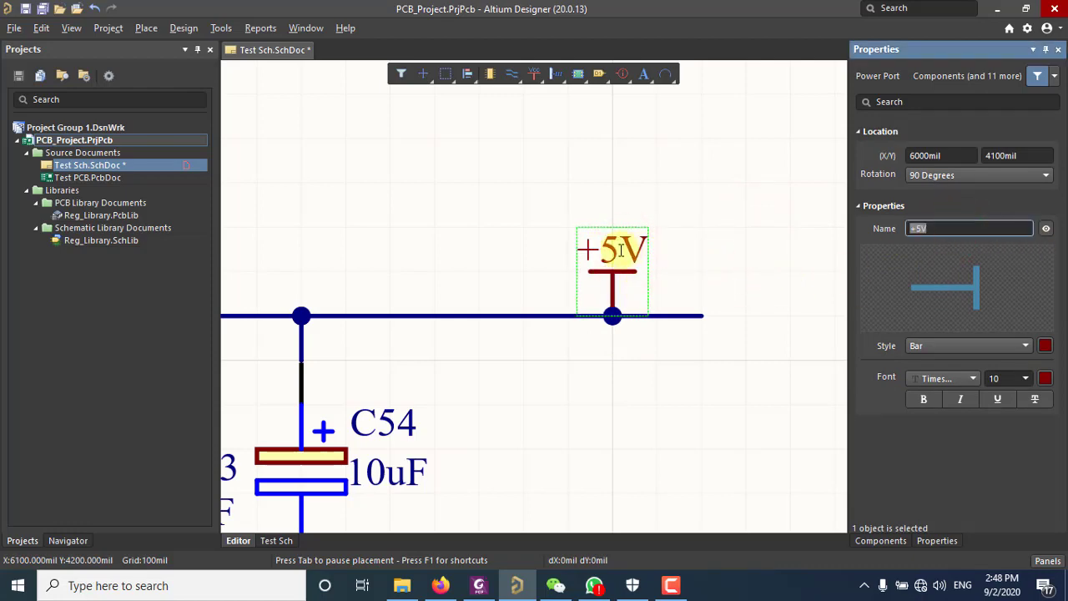
scroll(584, 267, "down", 4, "ctrl")
left_click(667, 323)
scroll(621, 317, "down", 3, "ctrl")
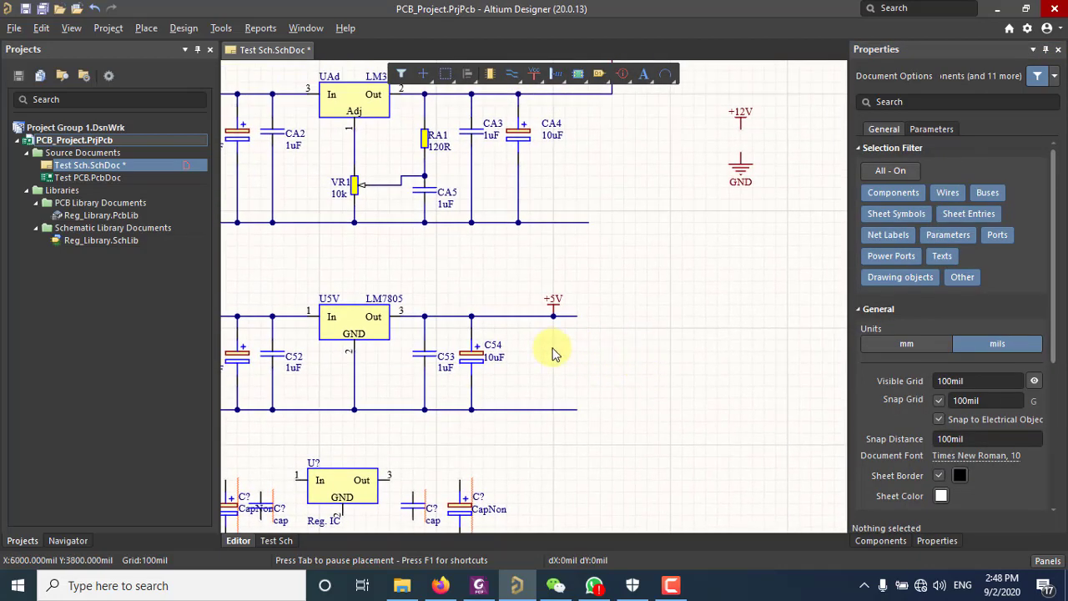
Copy the standalone +12V and GND port pair and place the copy beside the output end of the LM7805 stage
scroll(553, 352, "down", 2, "ctrl")
left_click_drag(679, 122, 741, 247)
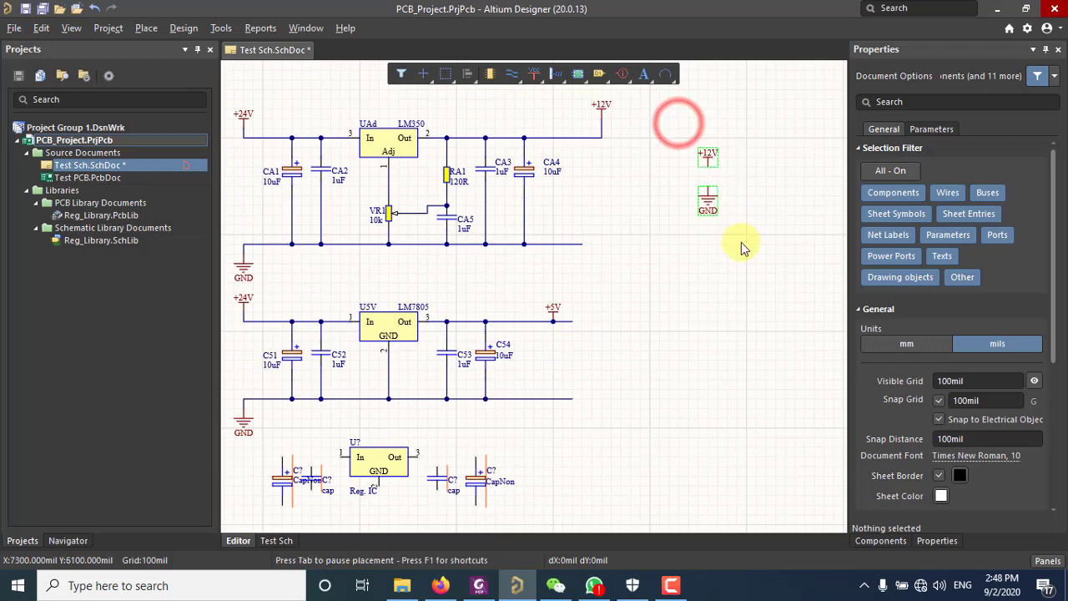
key("ctrl+c")
key("ctrl+v")
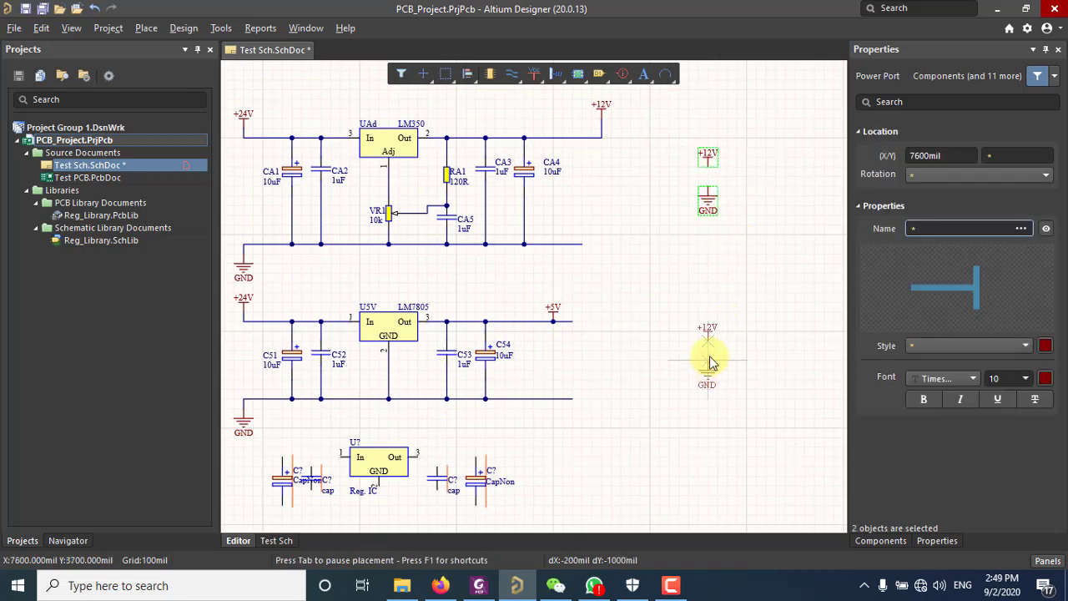
left_click(709, 359)
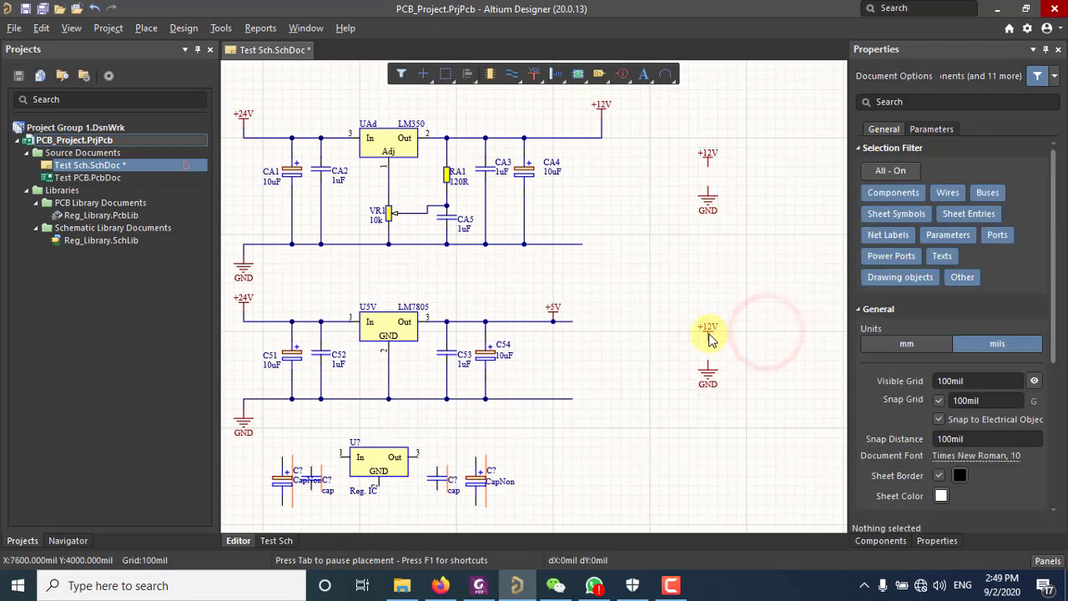
Rename the copied +12V port beside the LM7805 stage to +5V
left_click(709, 338)
left_click(926, 228)
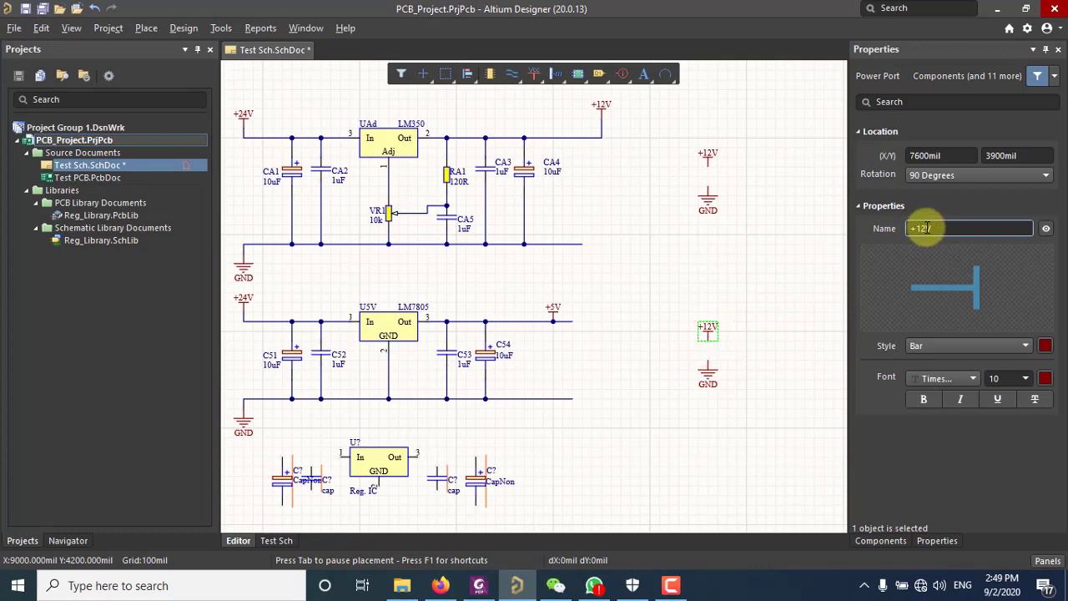
left_click_drag(927, 228, 919, 228)
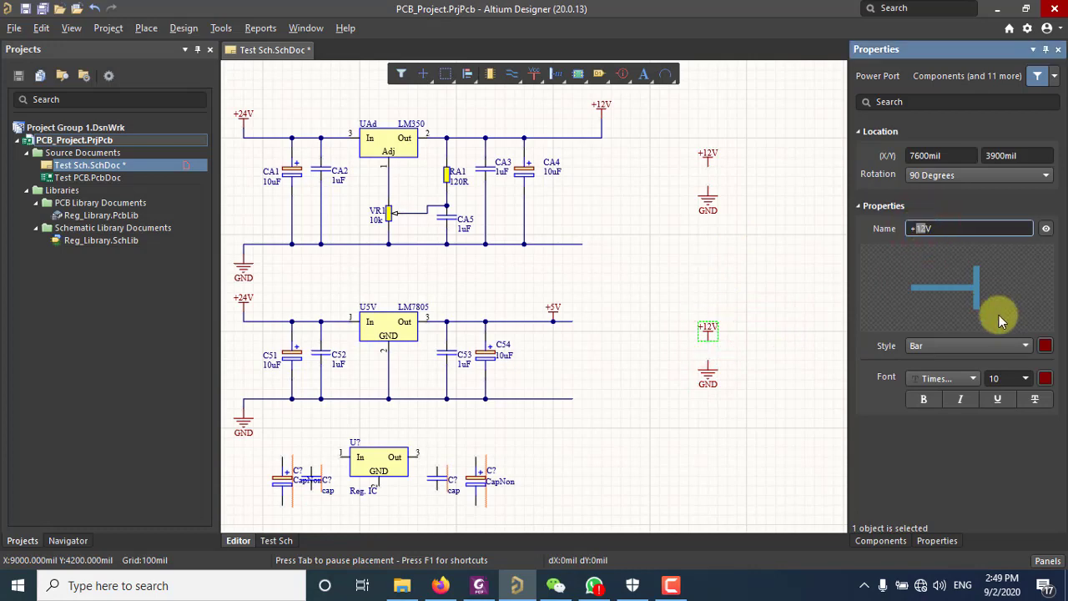
type("5")
key("Return")
left_click(701, 240)
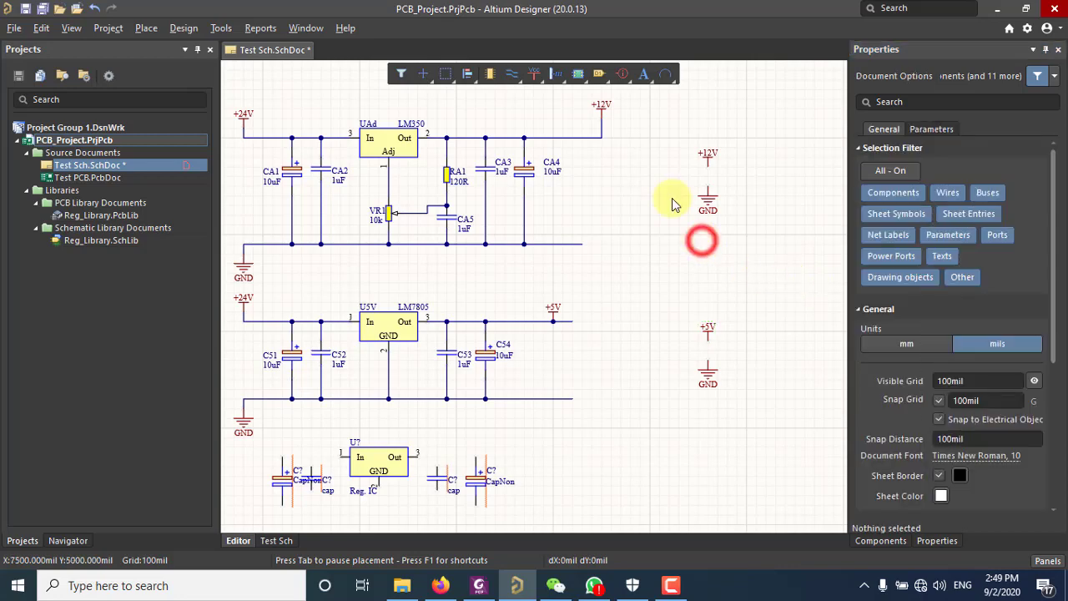
Rename the +12V power port wired to the LM350 output to +Var
left_click(602, 110)
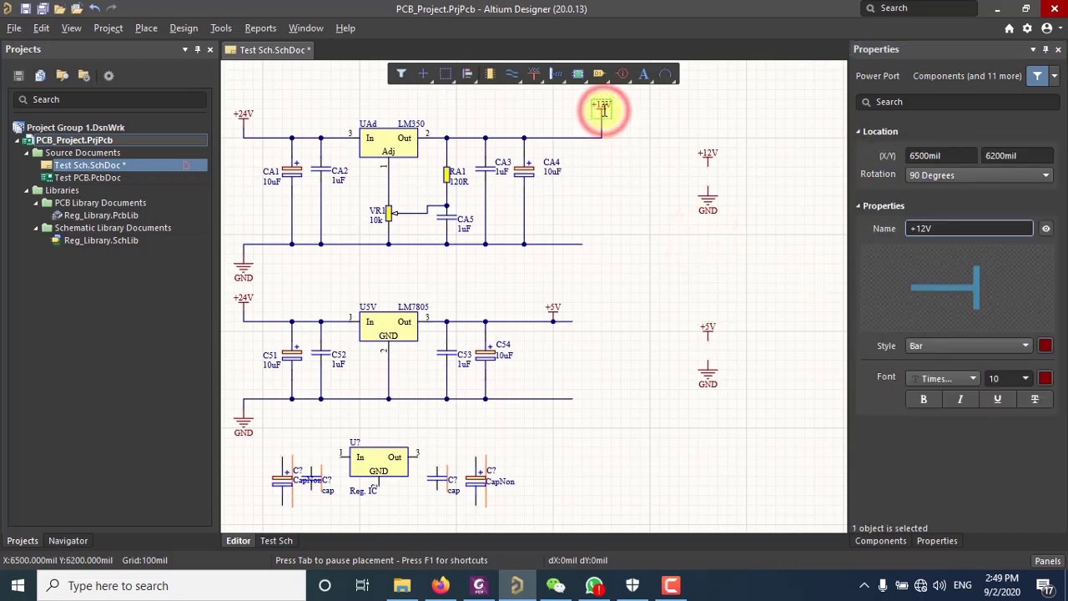
left_click(921, 228)
double_click(920, 228)
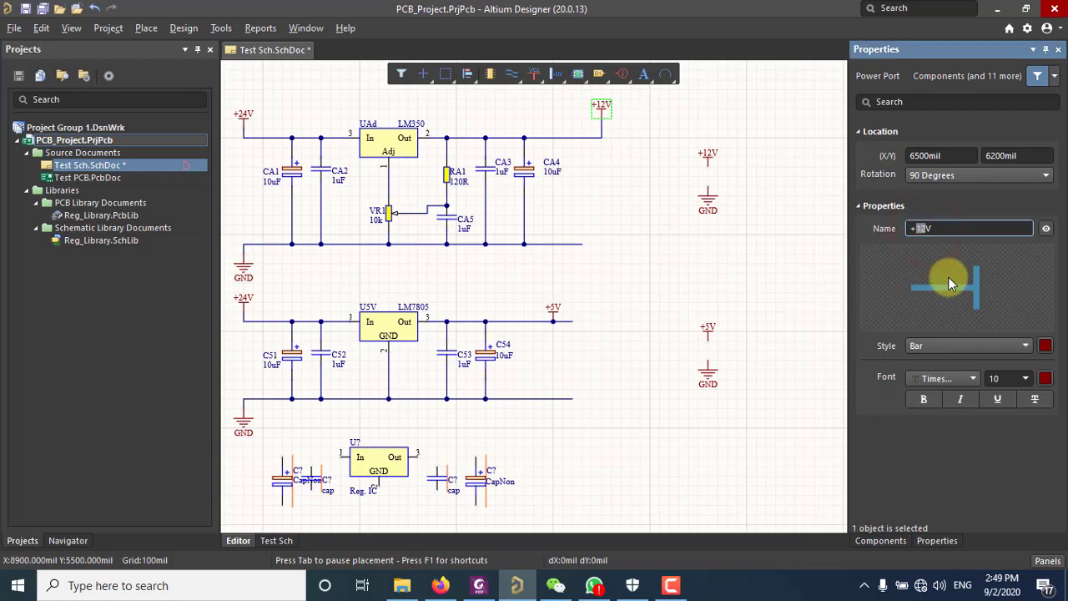
type("Vr")
key("BackSpace")
type("arV")
key("Return")
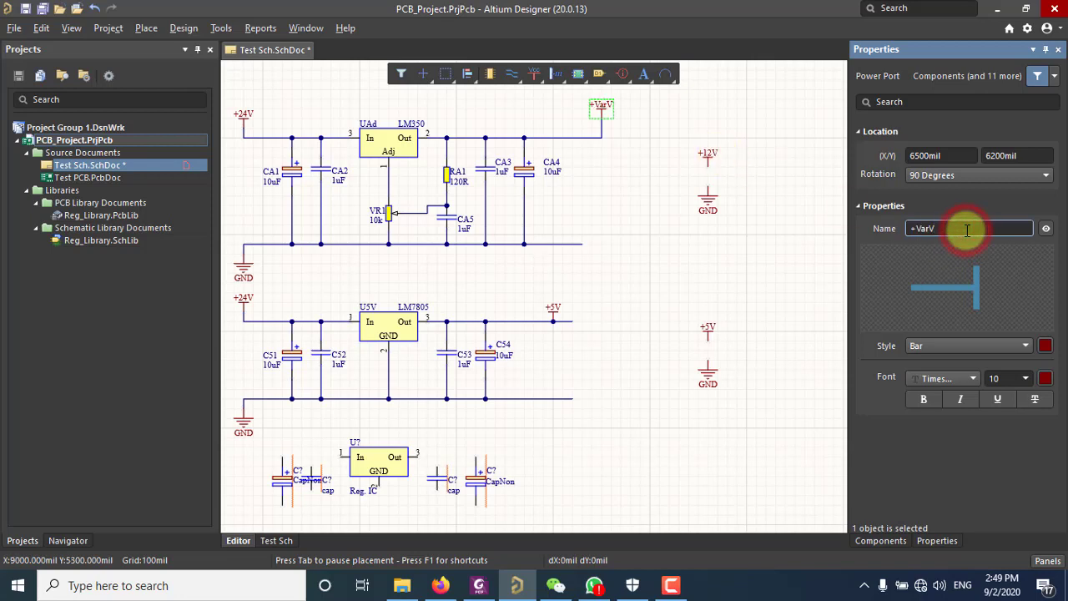
key("BackSpace")
Rename the standalone +12V power port beside the LM350 stage to +Var
left_click(707, 156)
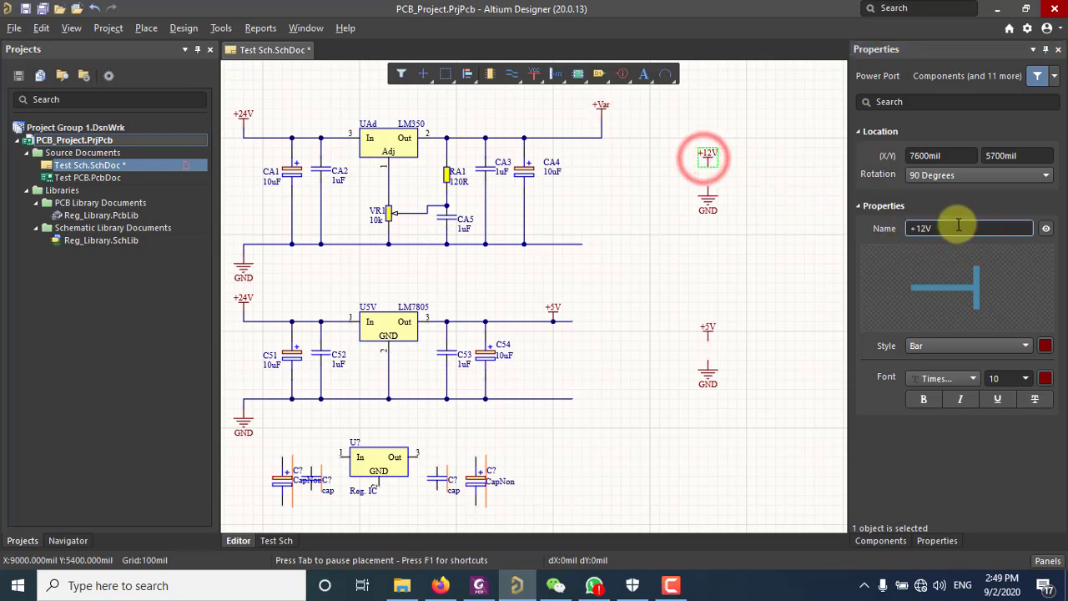
left_click_drag(957, 226, 924, 233)
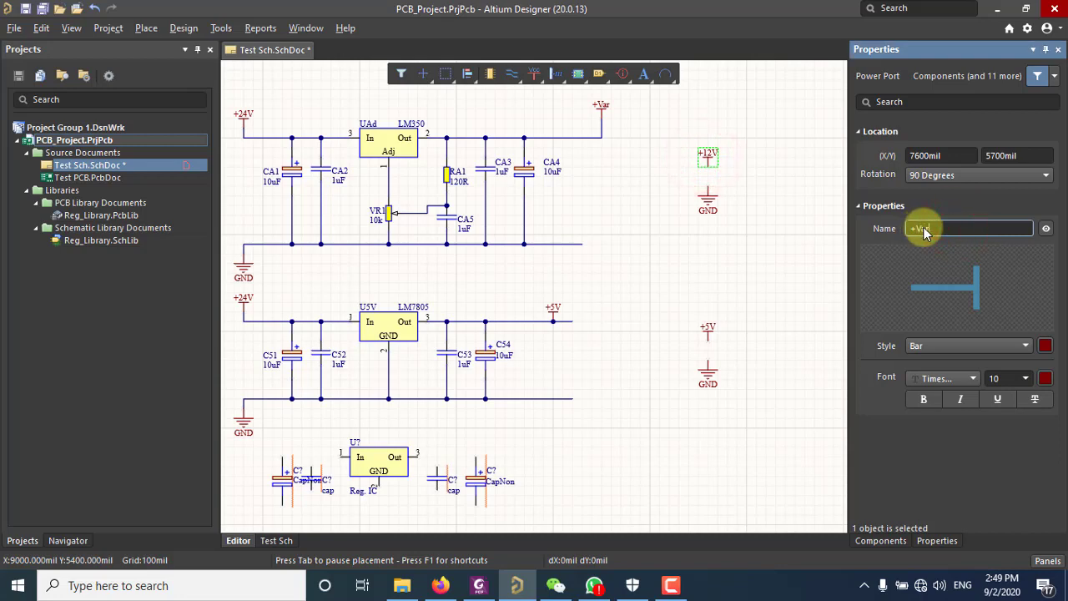
left_click(749, 243)
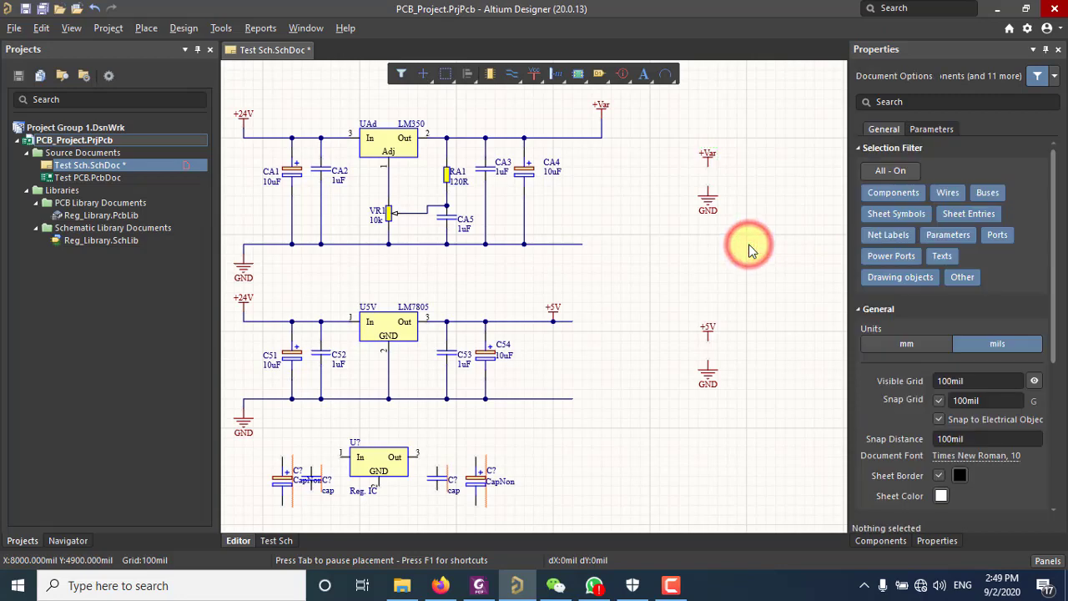
Set the designator of the unlabelled regulator IC below the LM7805 stage to U12V
scroll(748, 247, "down", 2, "ctrl")
right_click_drag(744, 235, 759, 153)
scroll(495, 320, "up", 2)
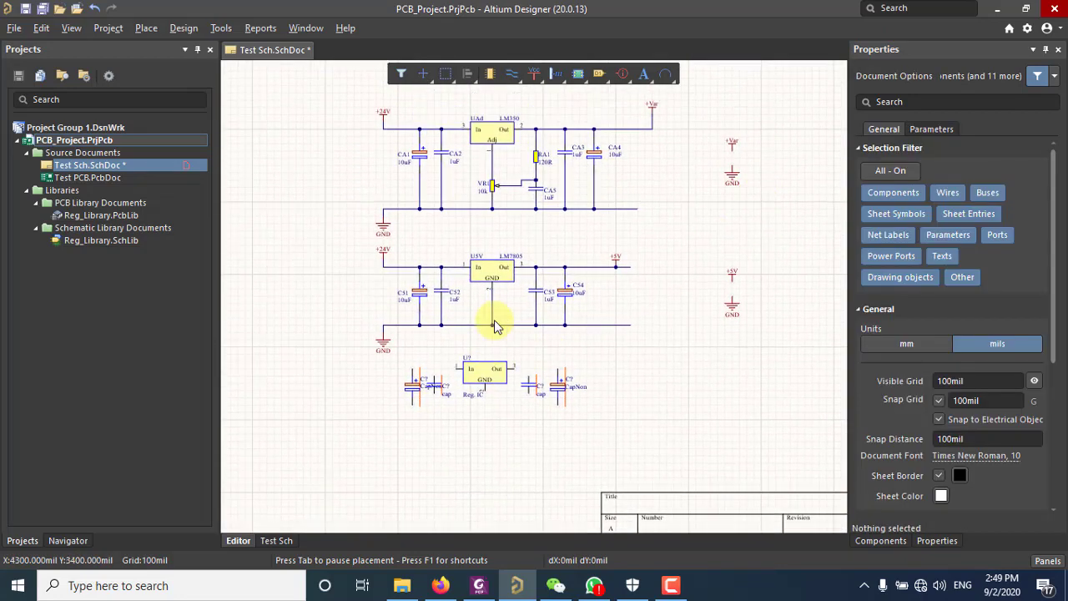
scroll(726, 164, "up", 1, "ctrl")
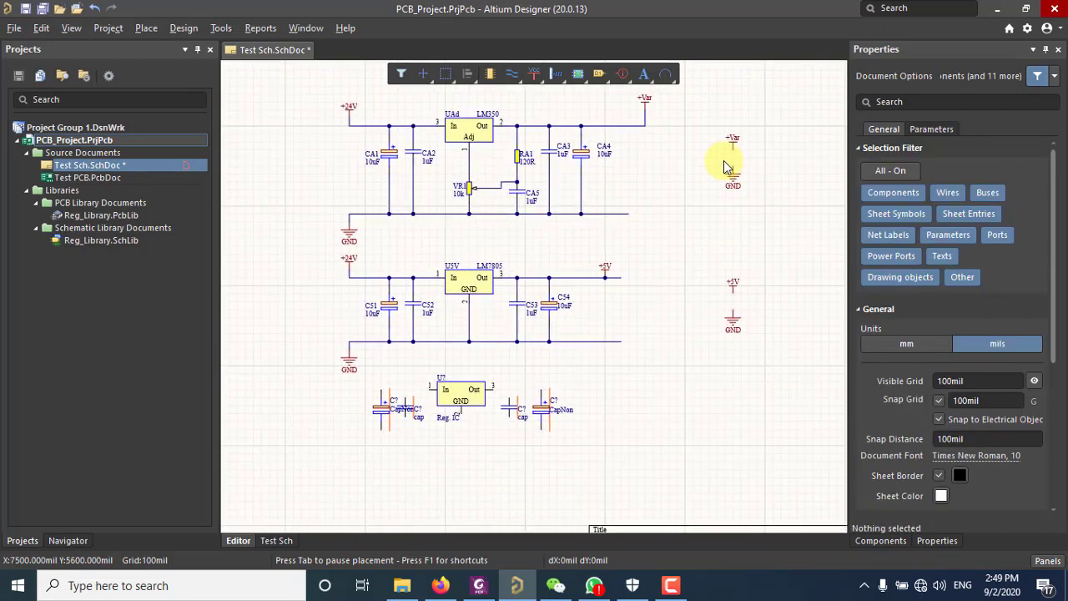
right_click_drag(644, 264, 655, 223)
left_click(467, 350)
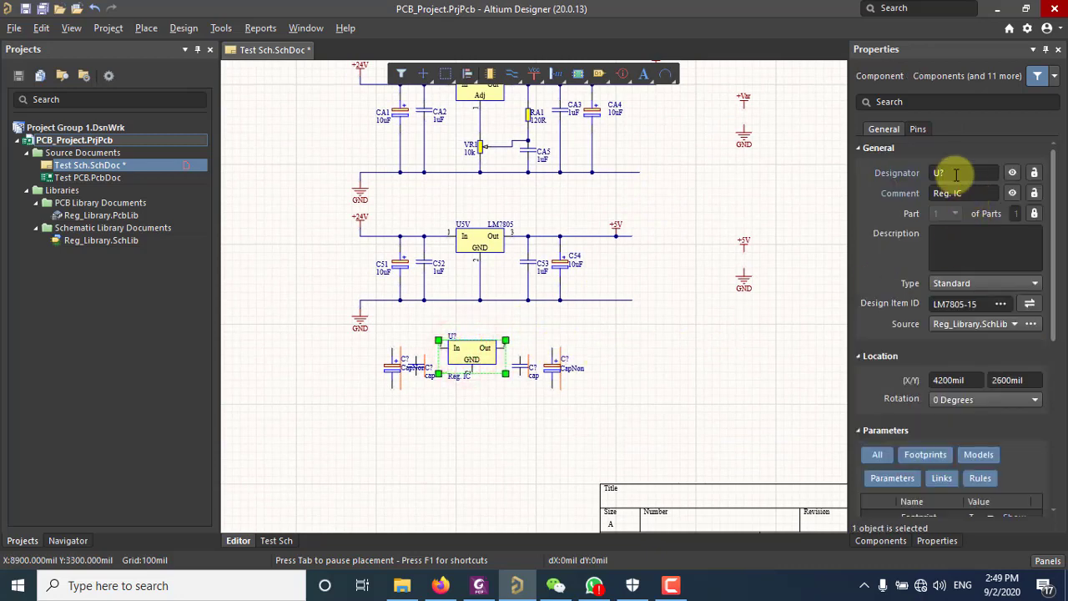
left_click(957, 174)
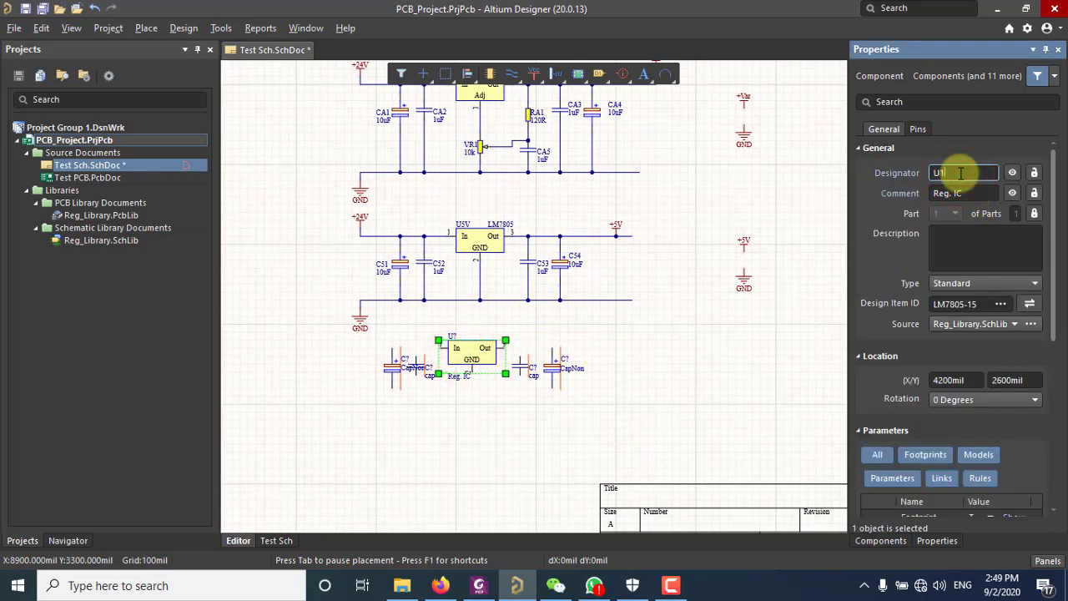
left_click(578, 387)
Delete the four unlabelled capacitors on both sides of U12V
left_click_drag(599, 407, 497, 302)
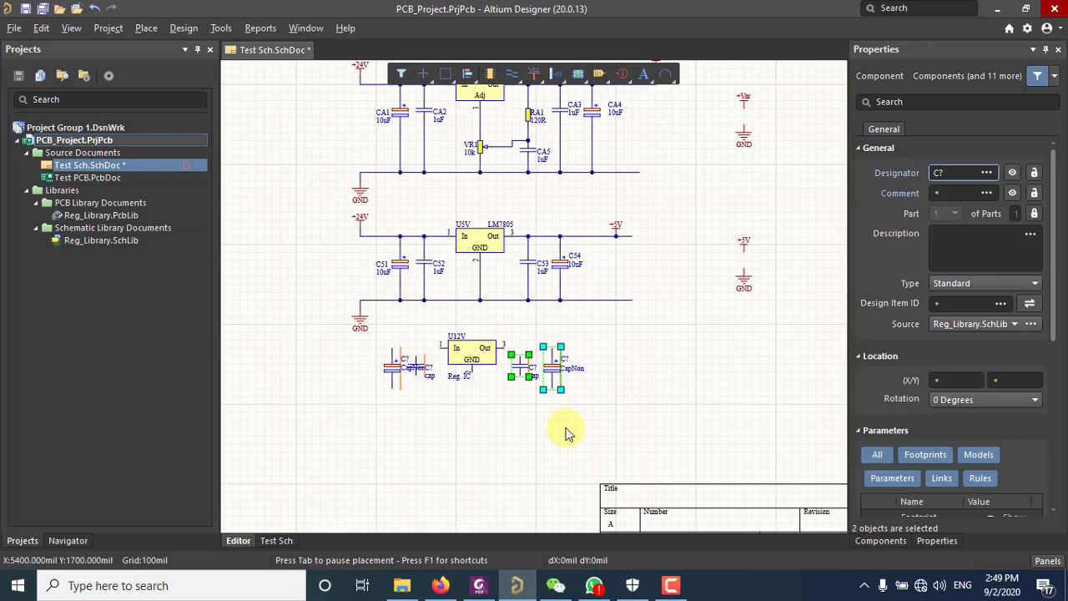
key("Delete")
left_click_drag(452, 412, 367, 335)
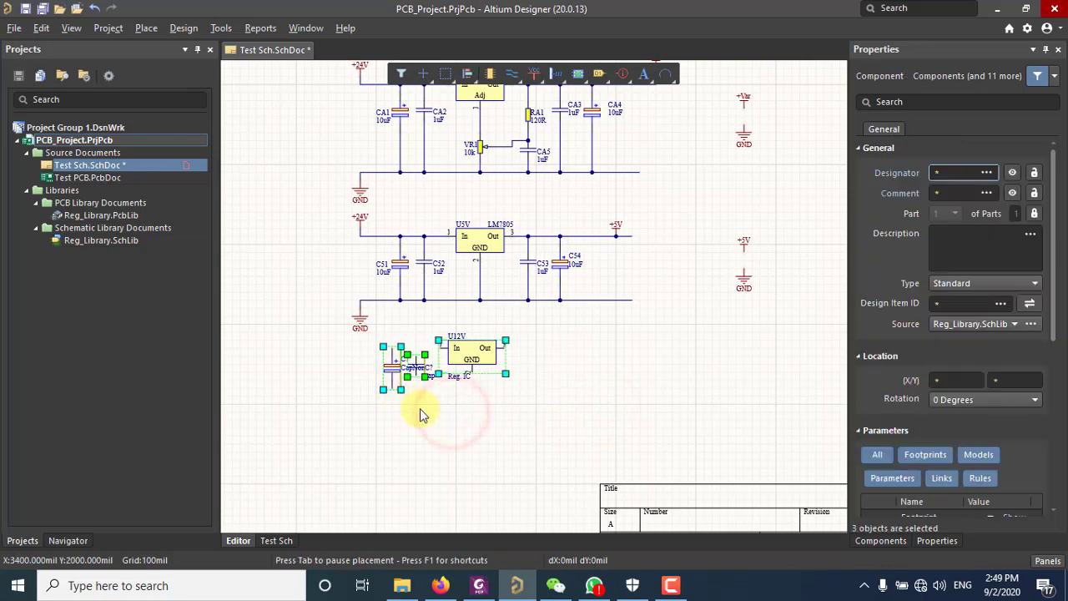
left_click(487, 431)
left_click_drag(433, 433, 372, 353)
key("Delete")
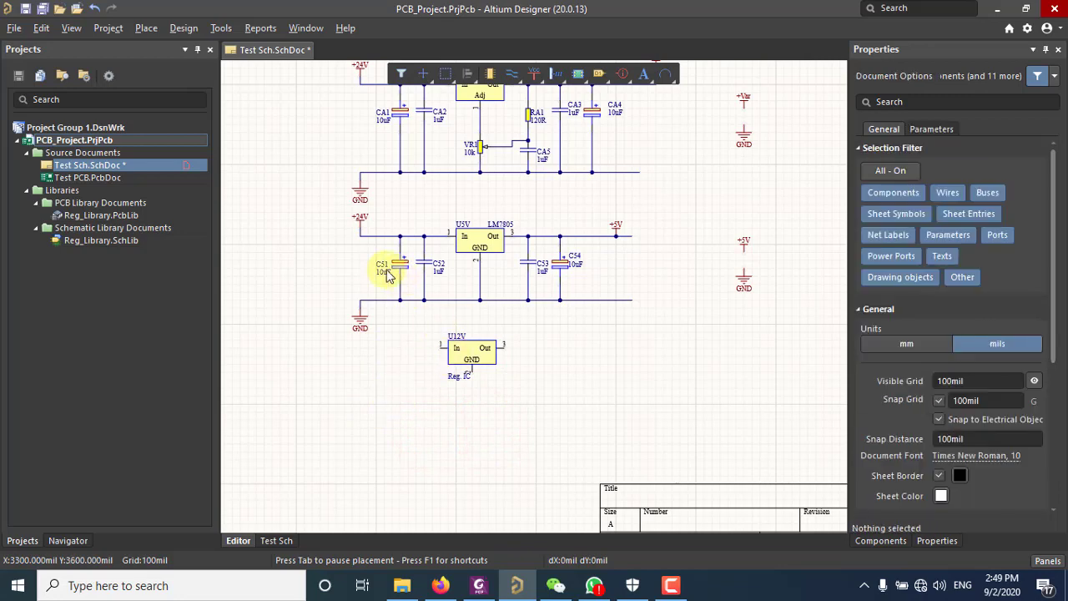
Copy capacitors C51, C52, C53 and C54 and place the copies just below U12V, two on each side
left_click_drag(361, 248, 634, 289)
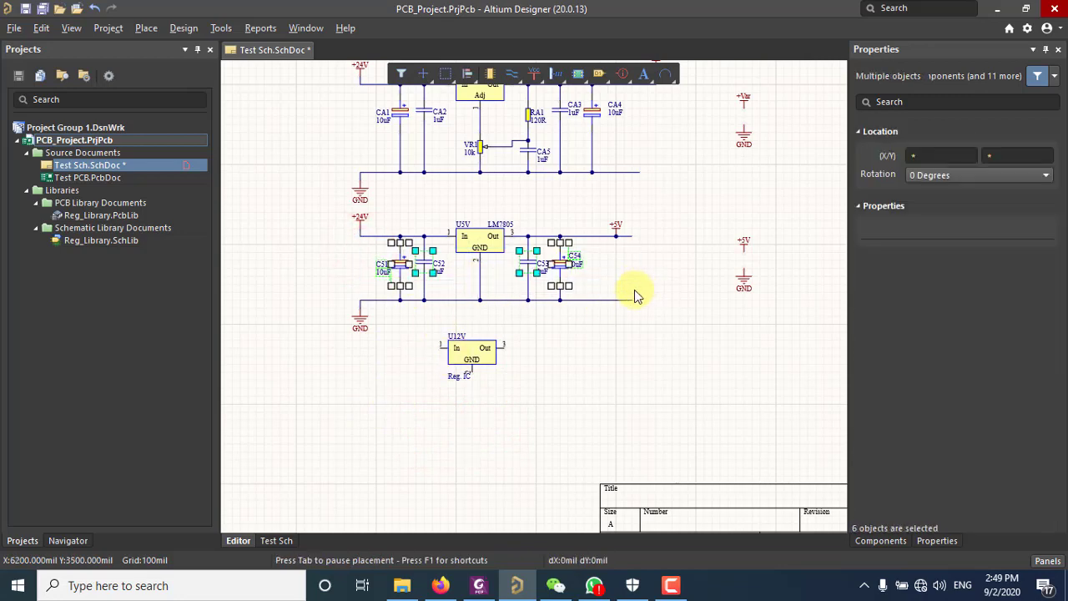
left_click(403, 267, "shift")
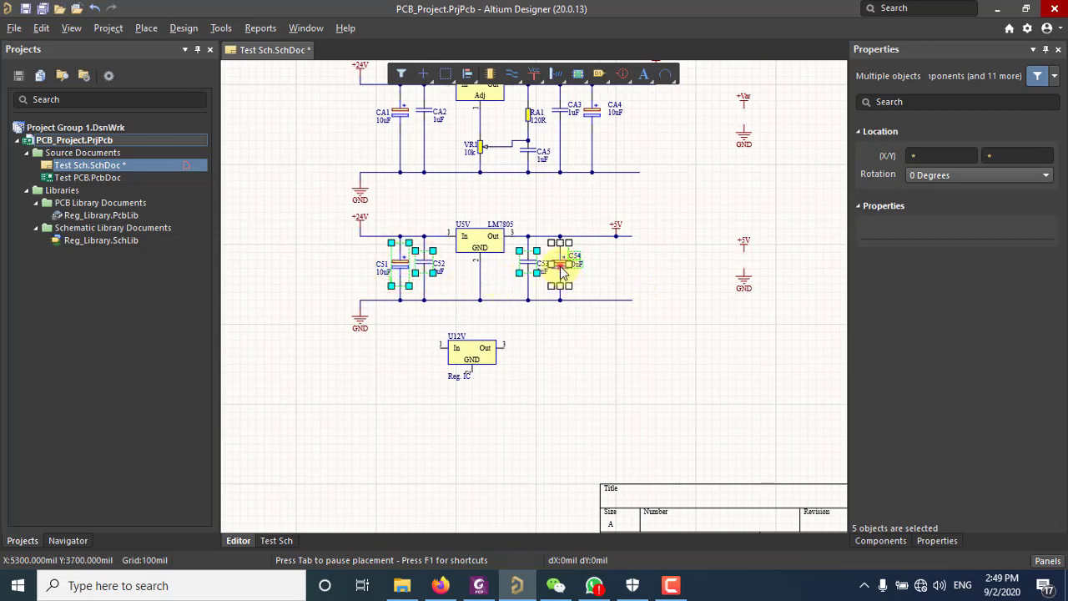
left_click(561, 265, "shift")
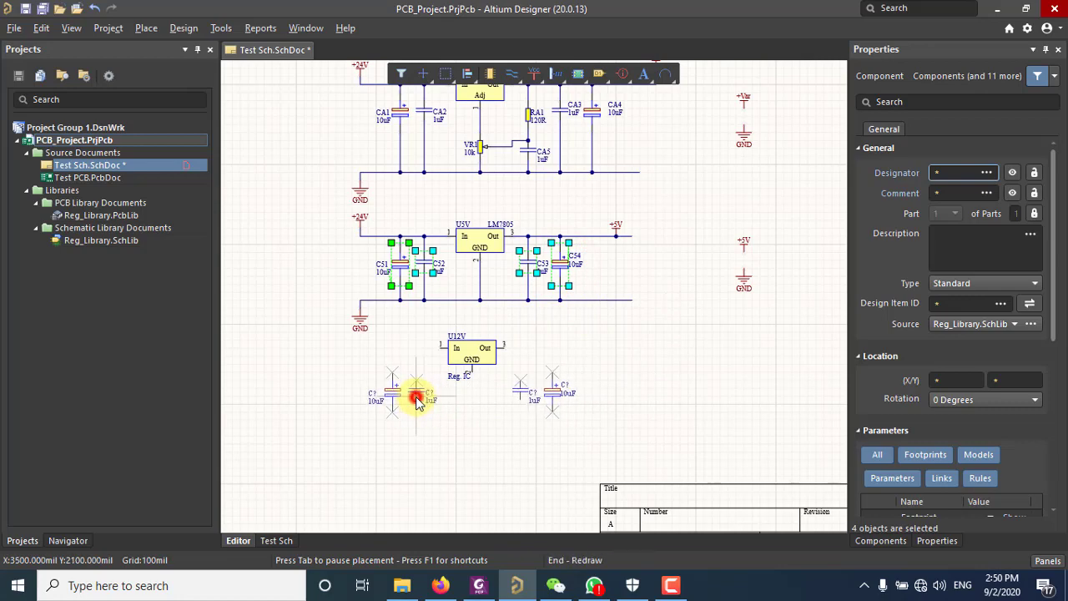
left_click(418, 401)
left_click(625, 373)
Set the designators of the 10uF and 1uF capacitors on U12V's input side to CT1 and CT2
scroll(531, 351, "up", 1, "ctrl")
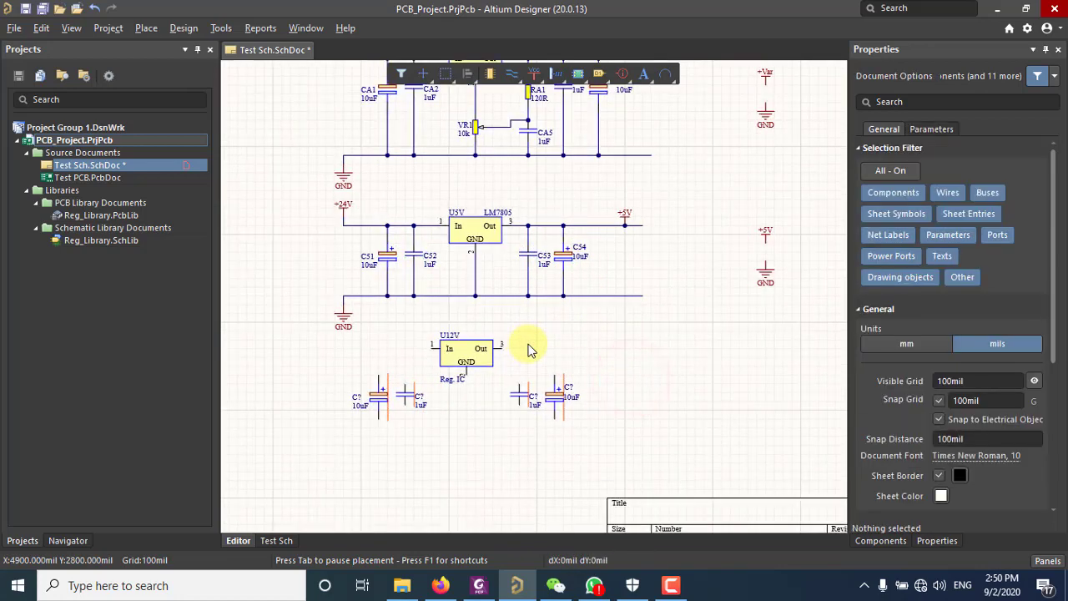
scroll(531, 350, "down", 1)
scroll(464, 307, "up", 2, "ctrl")
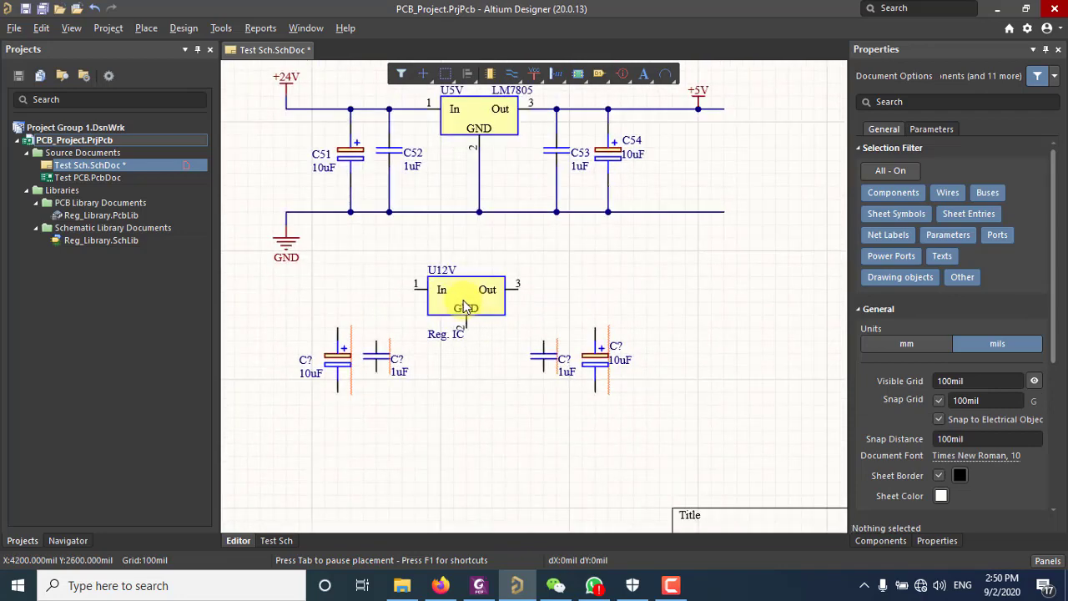
left_click(337, 367)
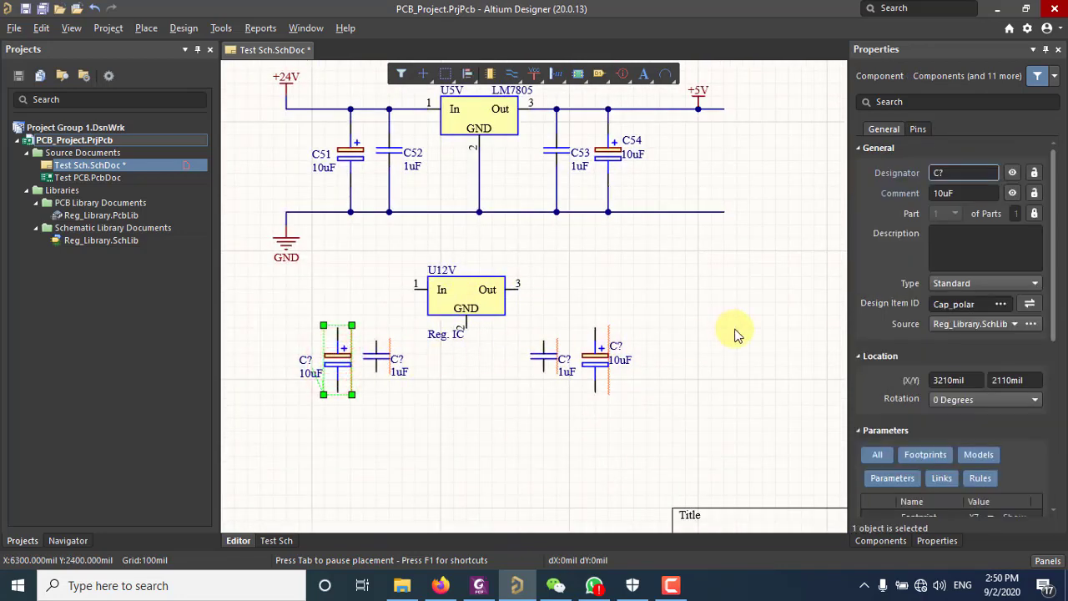
left_click(966, 173)
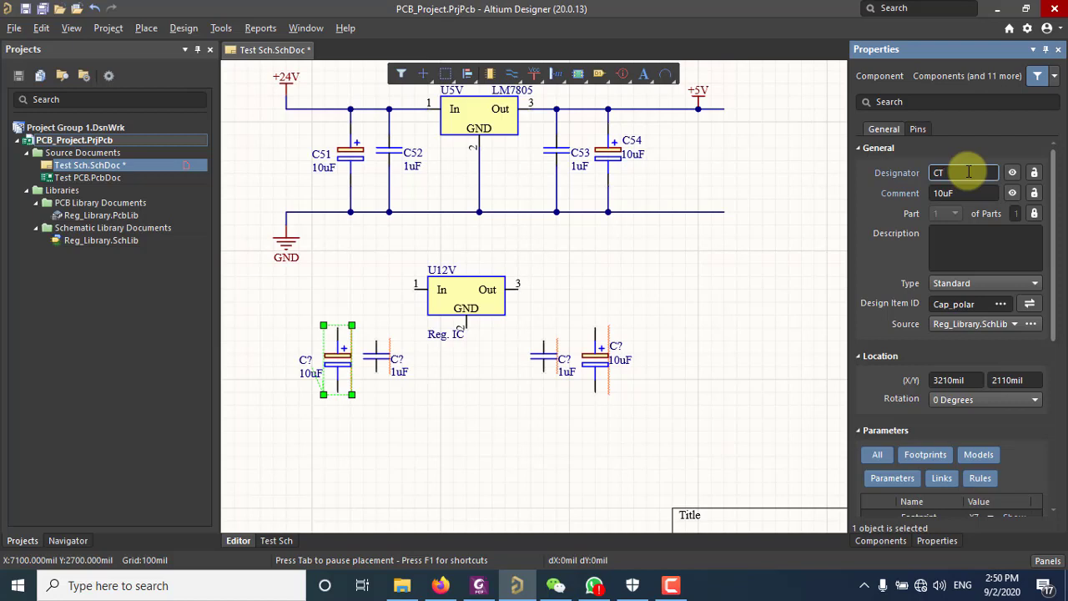
left_click(379, 354)
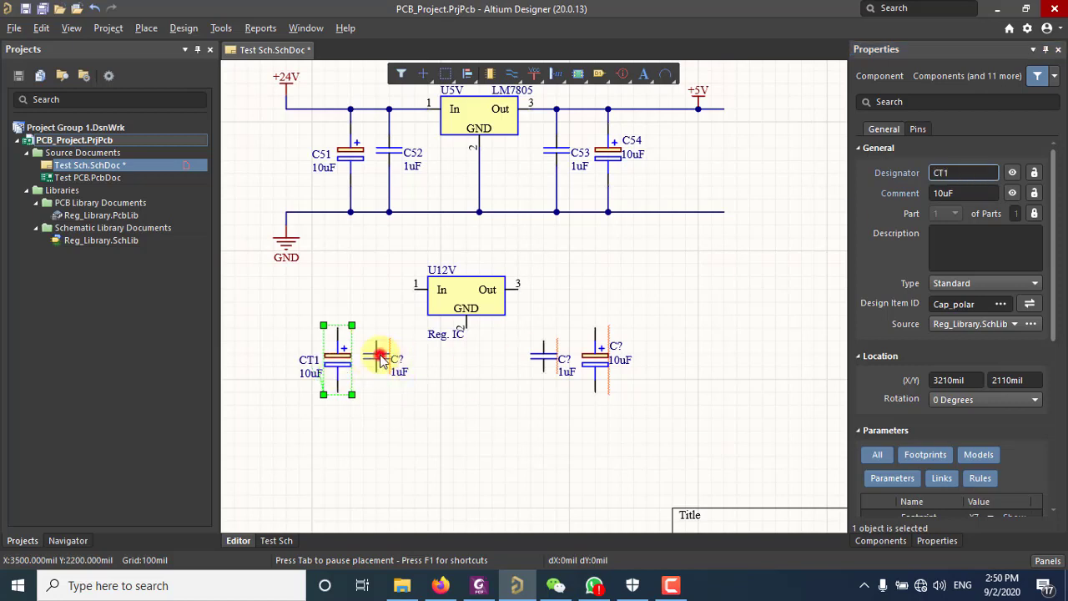
left_click(968, 172)
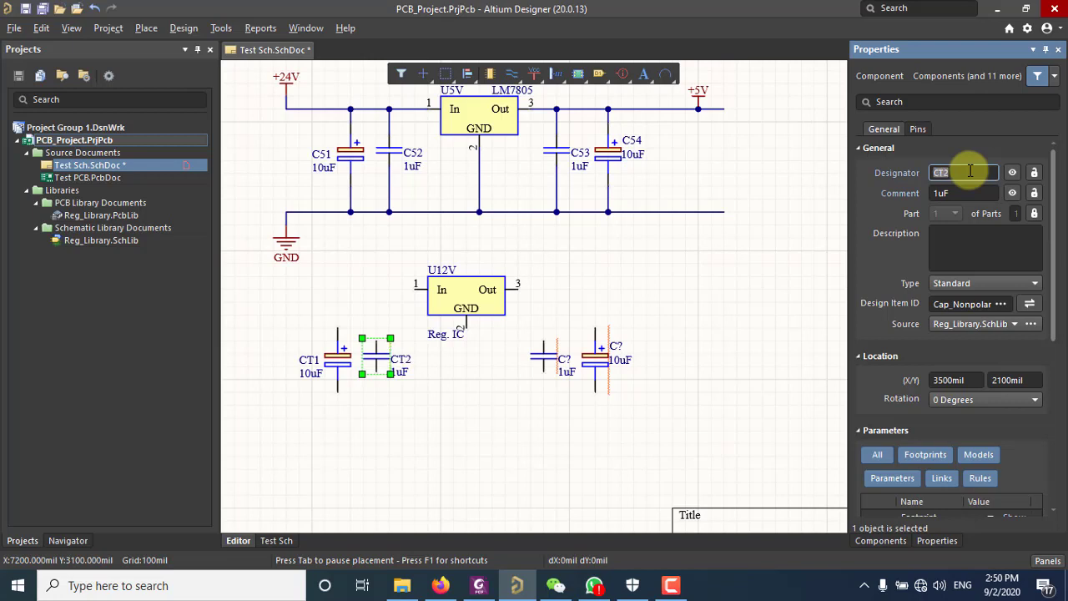
Set the designators of the 1uF and 10uF capacitors on U12V's output side to CT3 and CT4
left_click(544, 355)
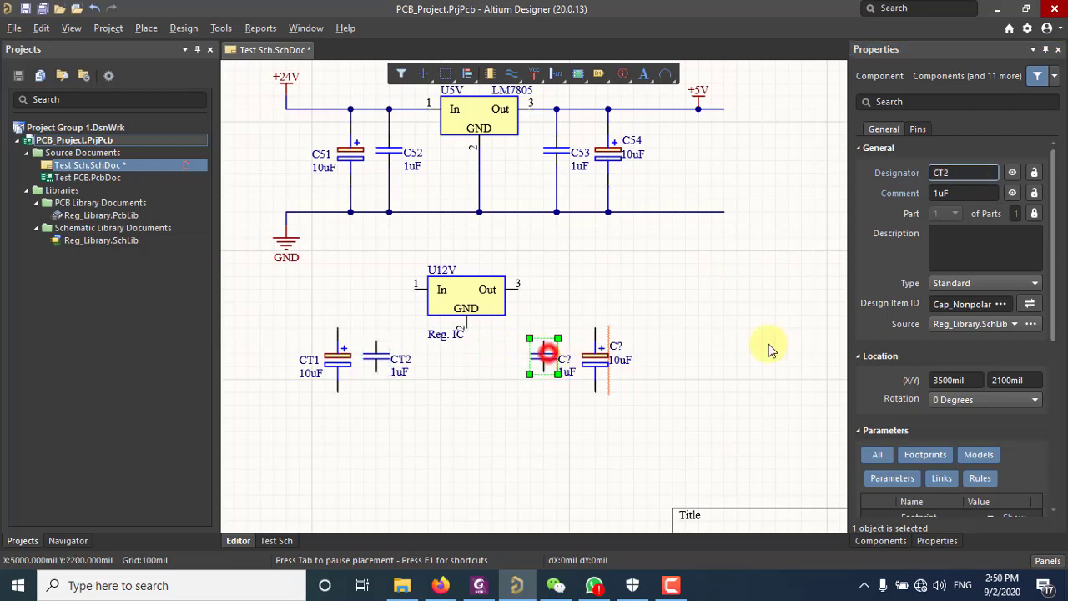
left_click(958, 172)
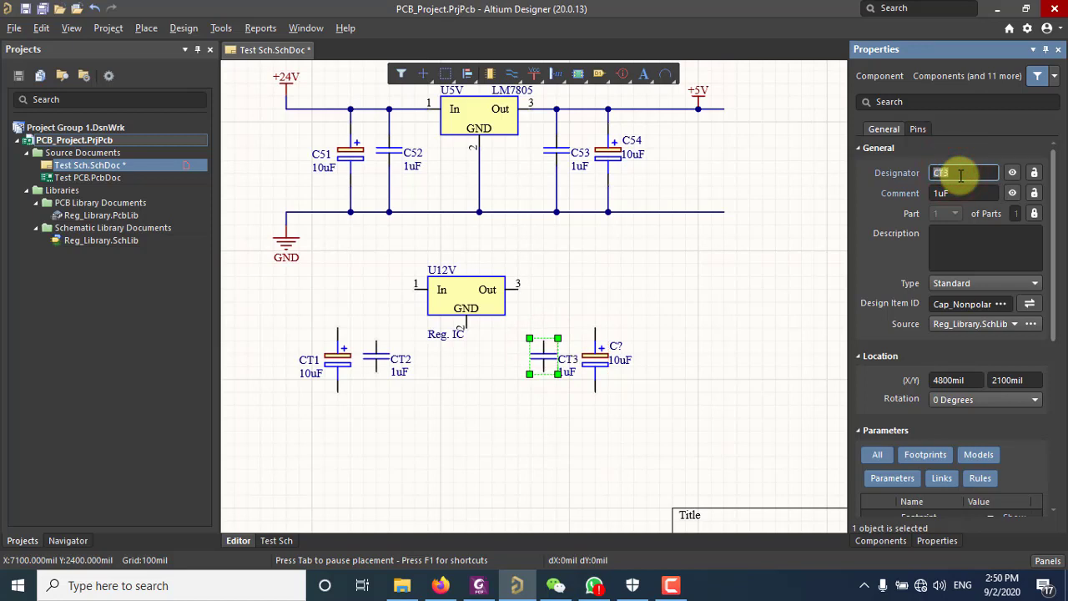
left_click(598, 352)
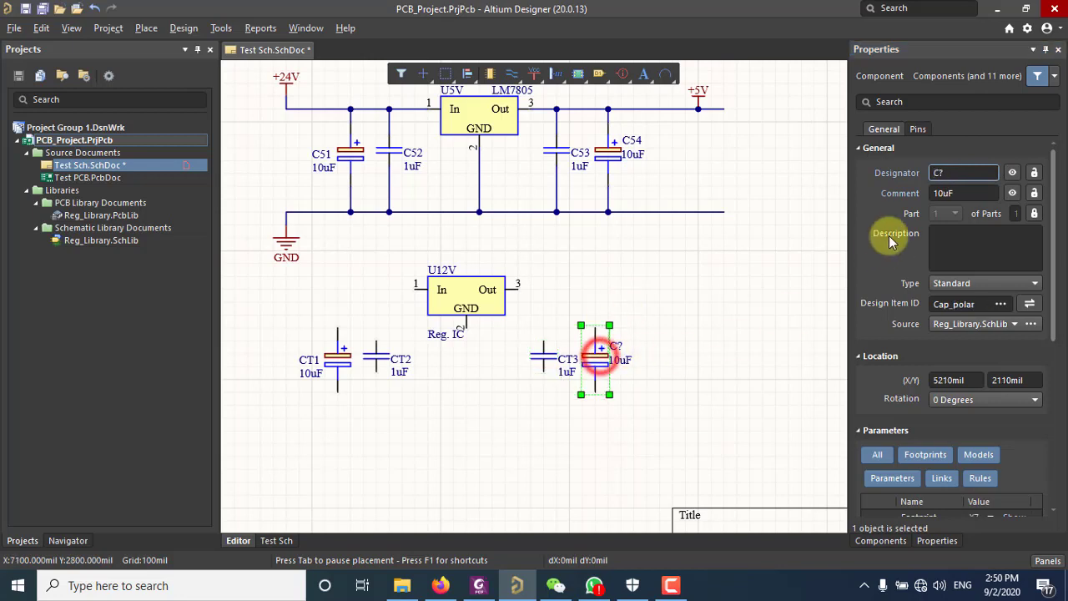
left_click(968, 172)
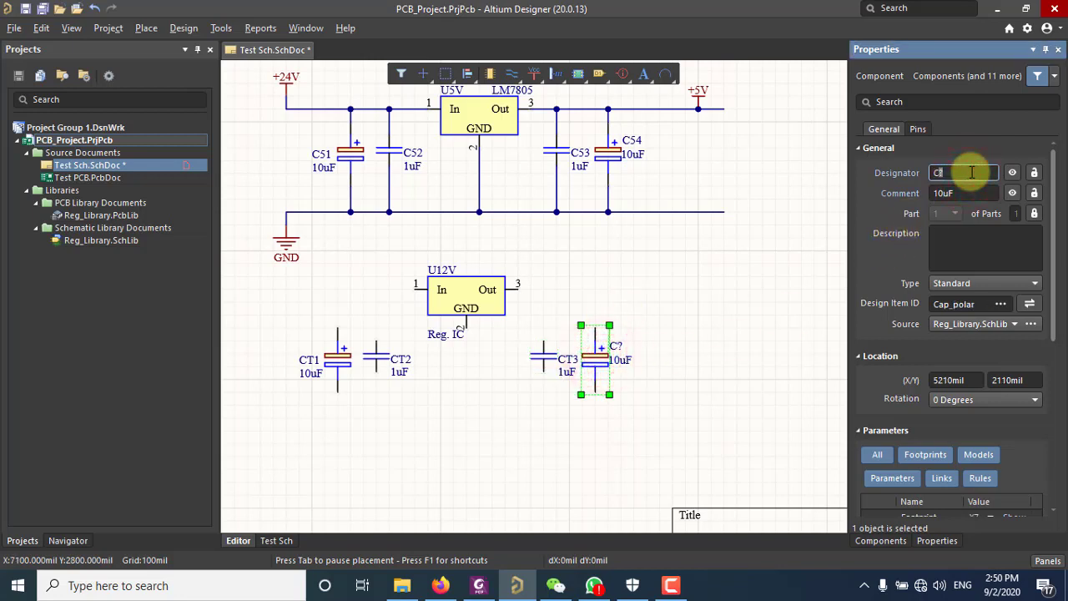
left_click(653, 437)
Move U12V and capacitors CT1 to CT4 together slightly down, away from the LM7805 stage
scroll(655, 423, "down", 1, "ctrl")
left_click_drag(663, 440, 337, 286)
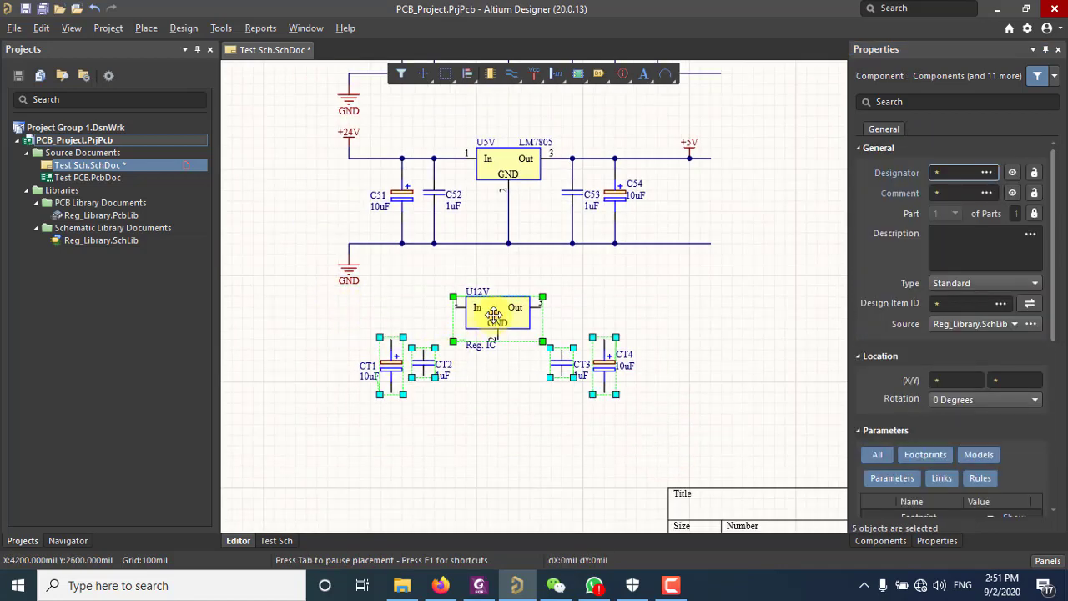
left_click_drag(493, 314, 493, 325)
left_click(767, 361)
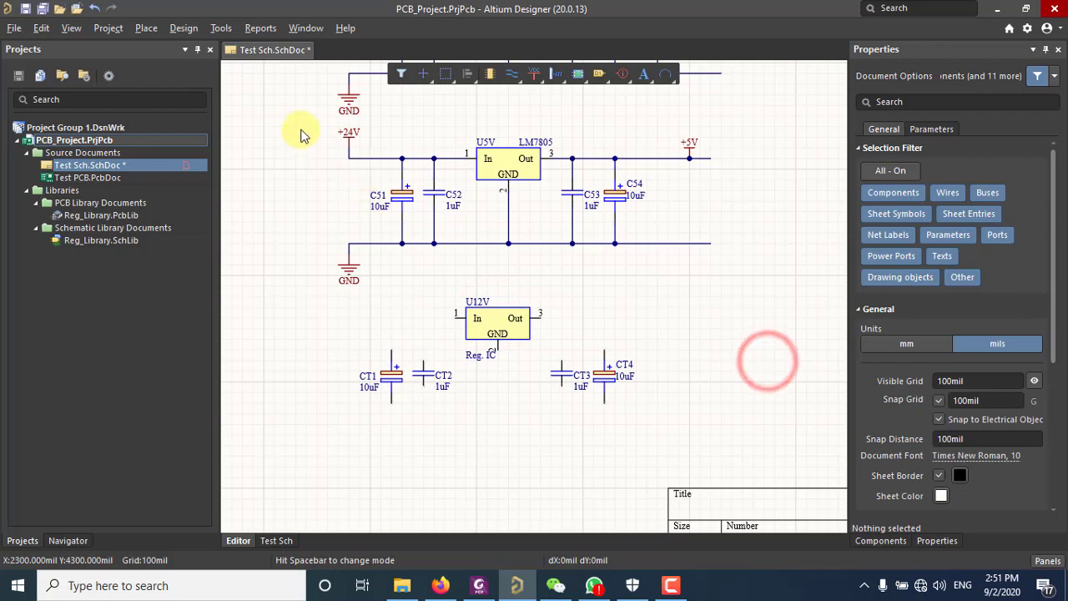
Copy the LM7805 stage's +24V and GND input ports and place the pair at U12V's input side, directly below the originals
left_click_drag(302, 132, 367, 309)
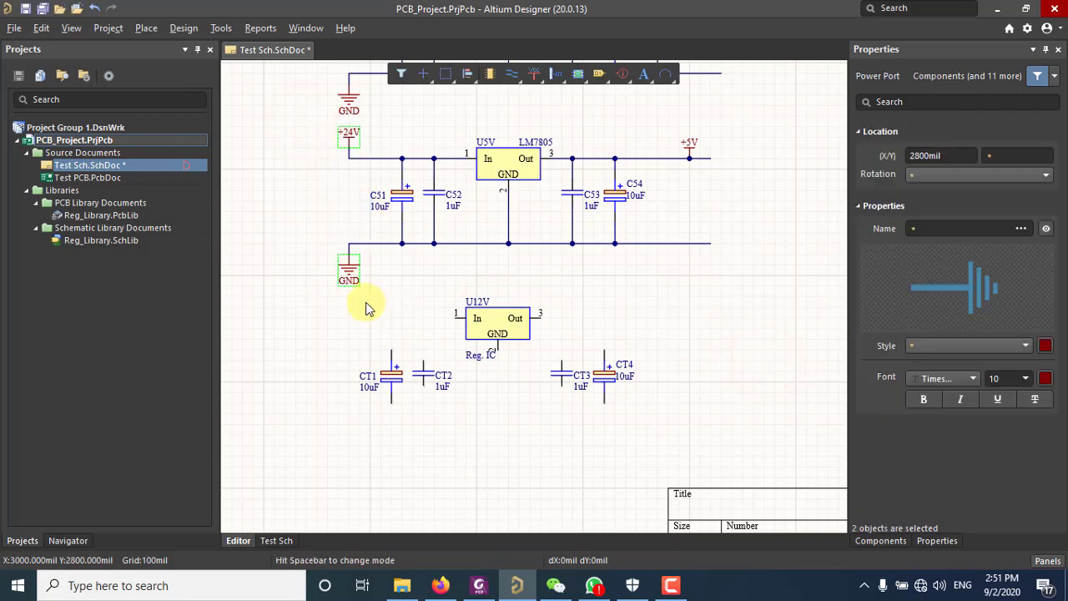
key("ctrl+v")
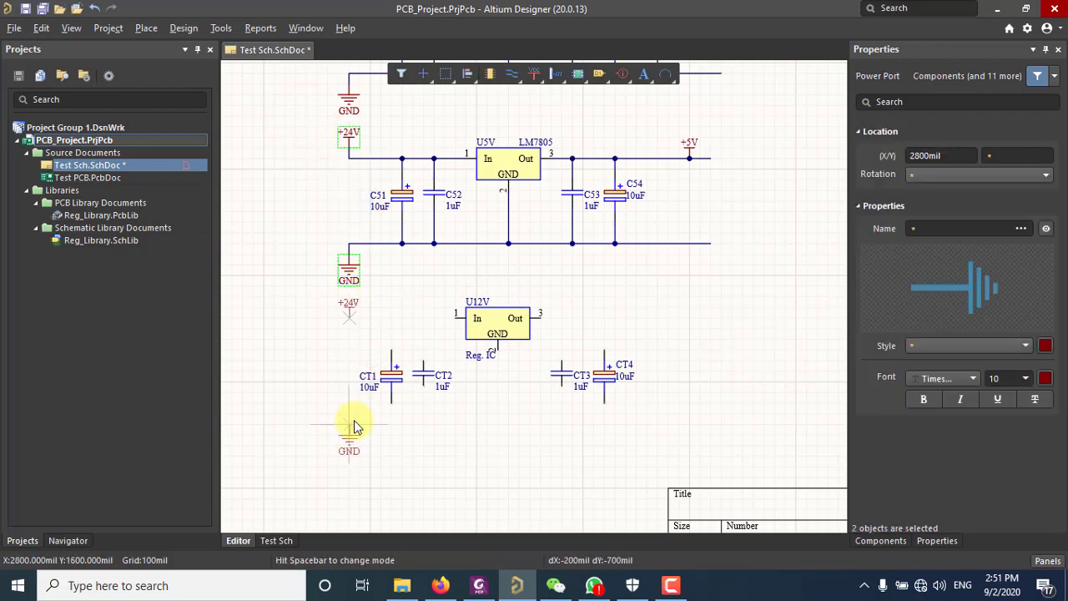
left_click(351, 426)
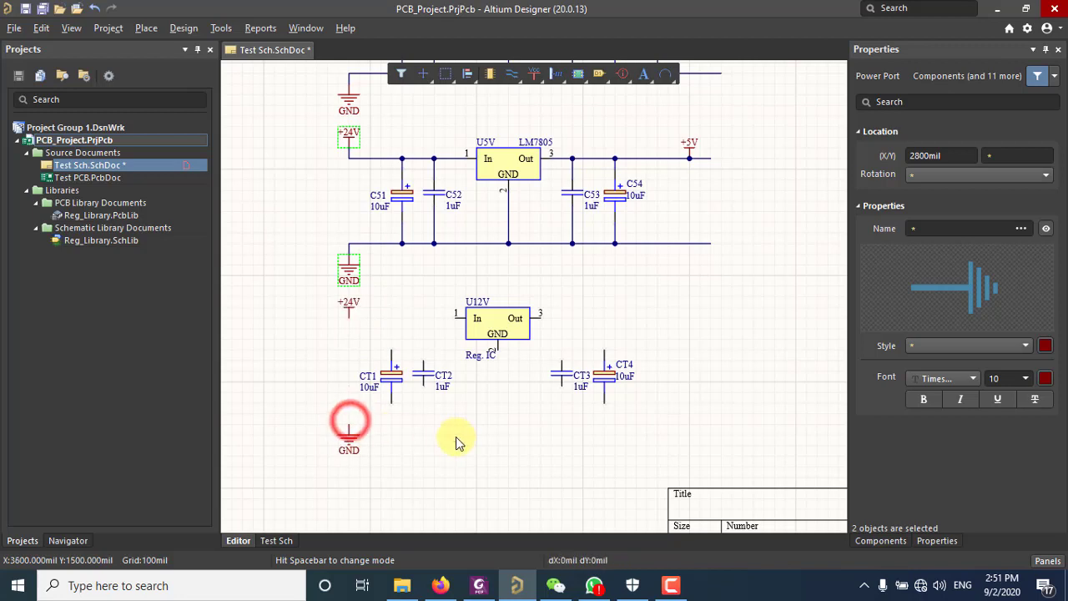
left_click(453, 437)
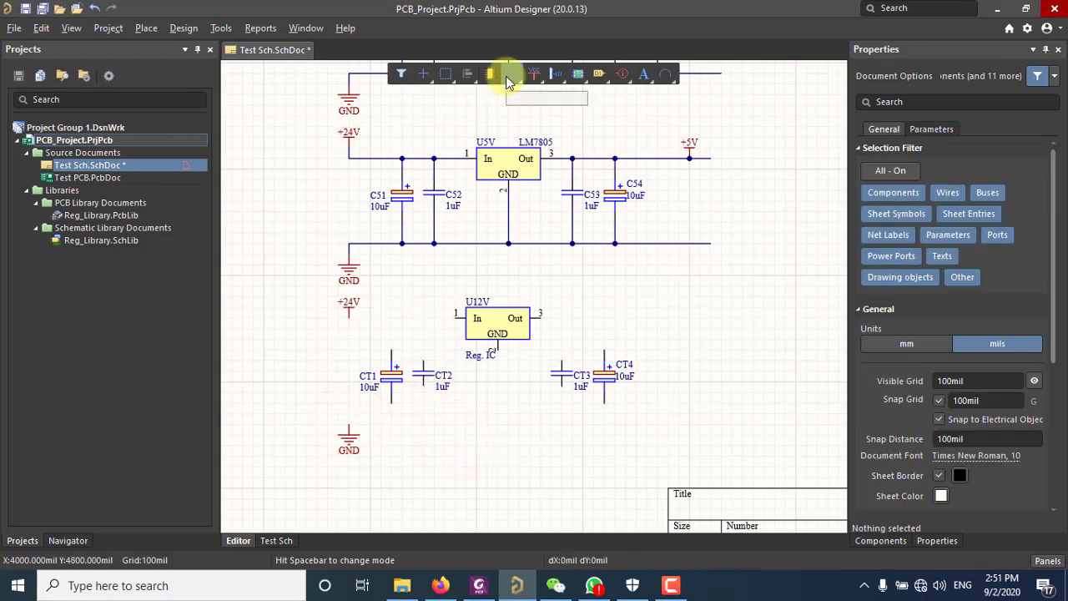
Draw a wire from U12V's In pin through the +24V port, ending slightly beyond it
left_click(507, 77)
left_click(454, 317)
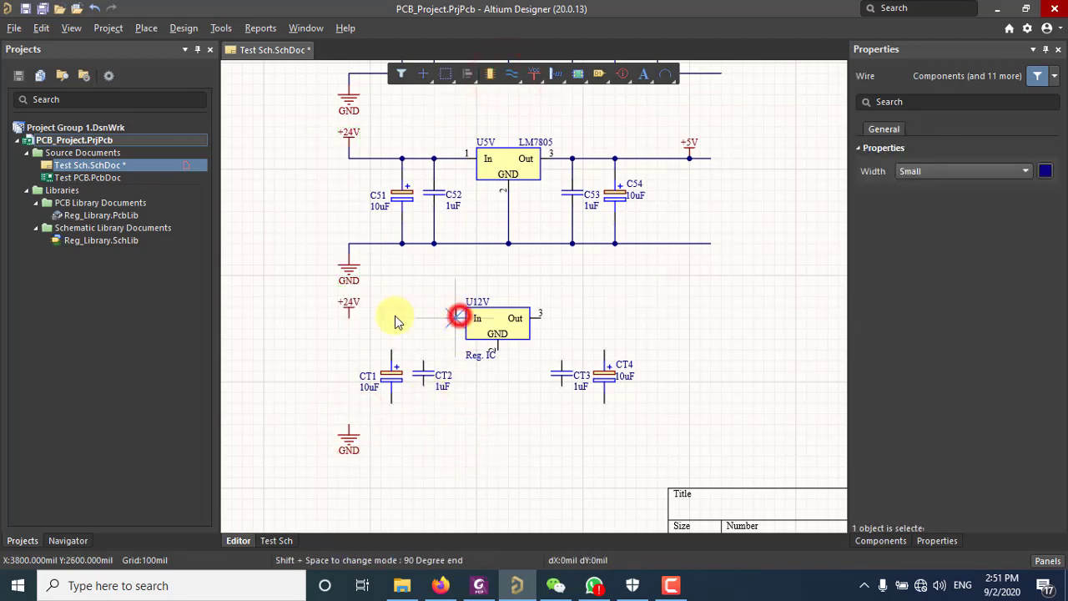
left_click(328, 319)
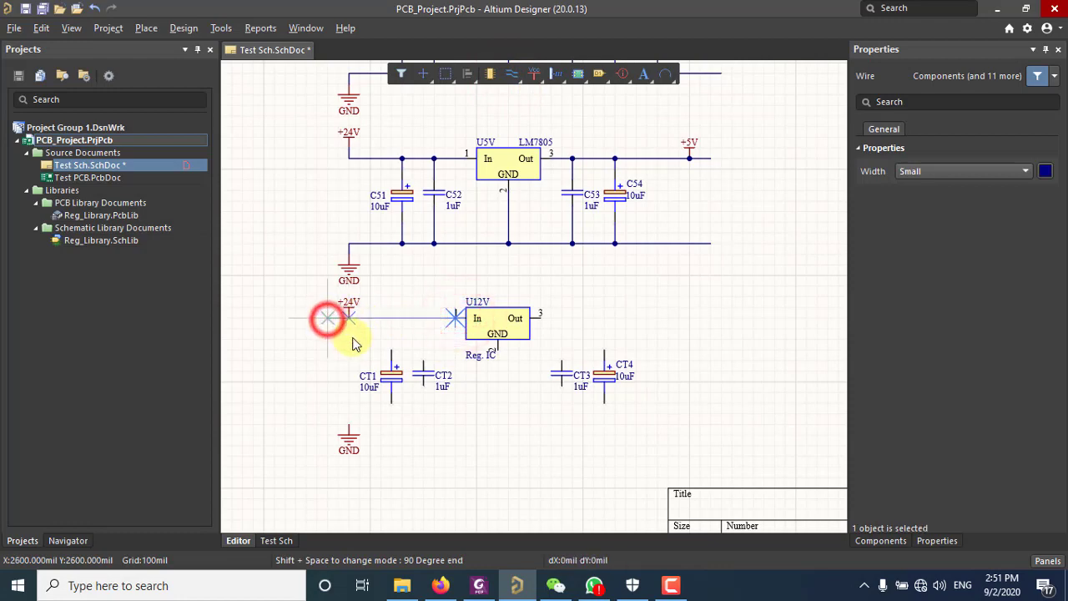
right_click(282, 339)
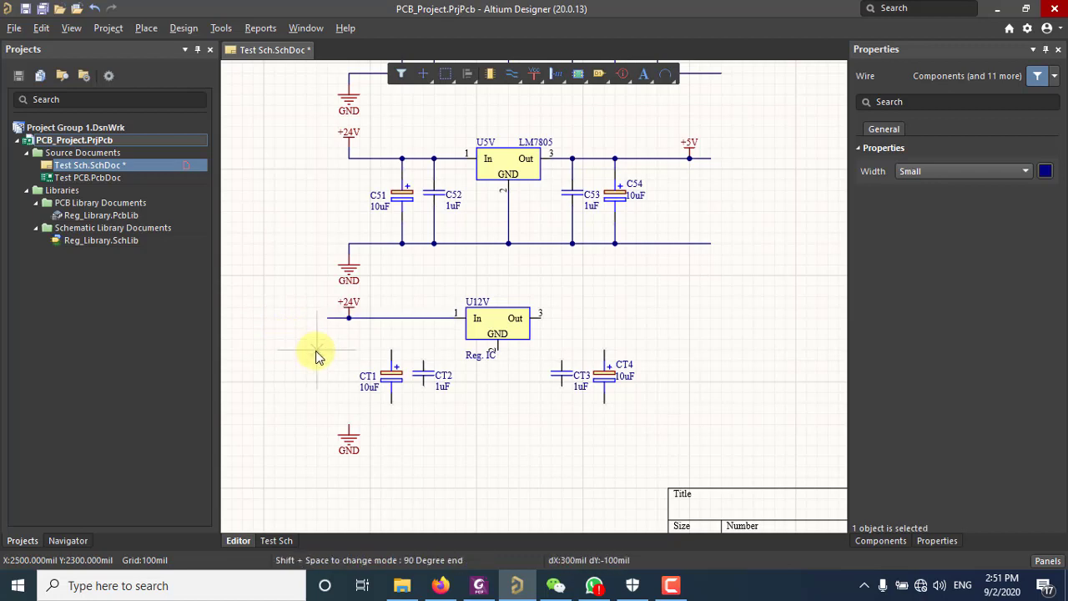
Draw a wire from the GND port below U12V's input horizontally beneath CT1 to CT4, ending beyond CT4
left_click(350, 426)
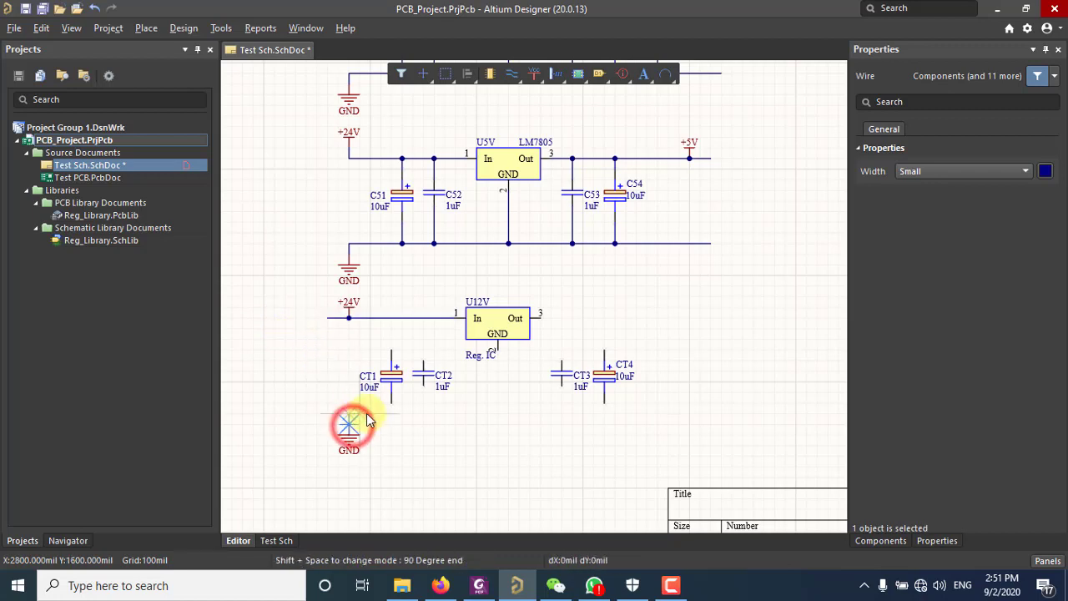
right_click(646, 420)
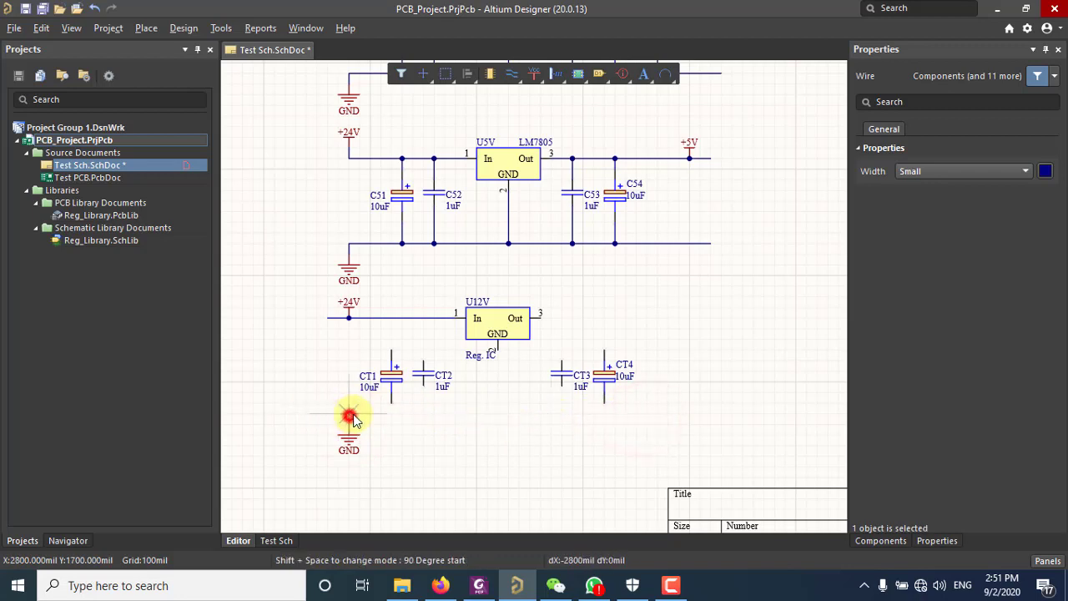
left_click(350, 414)
left_click(685, 413)
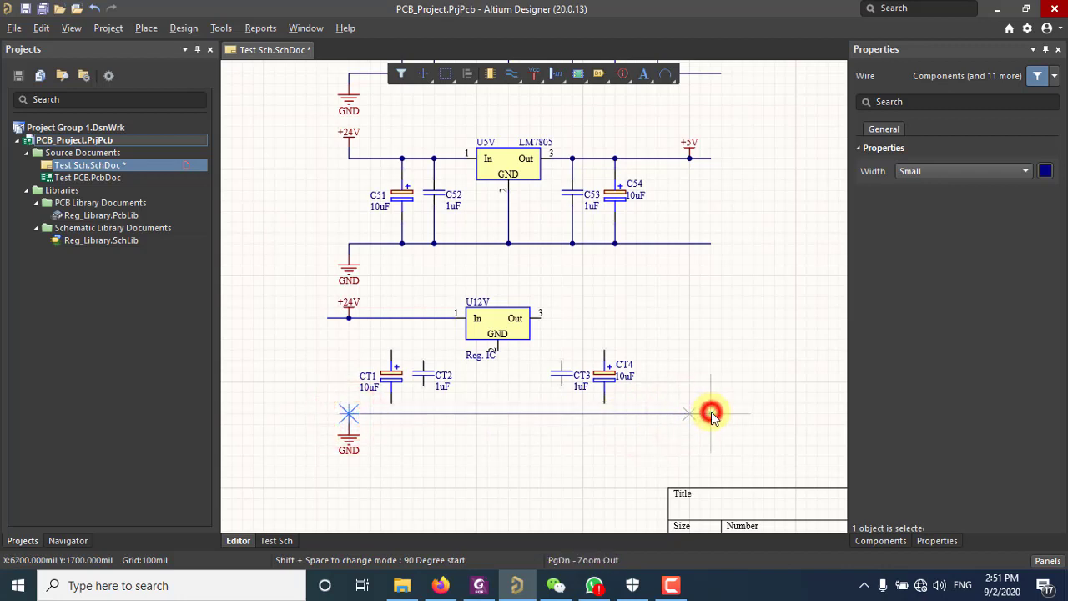
left_click(710, 413)
right_click(713, 418)
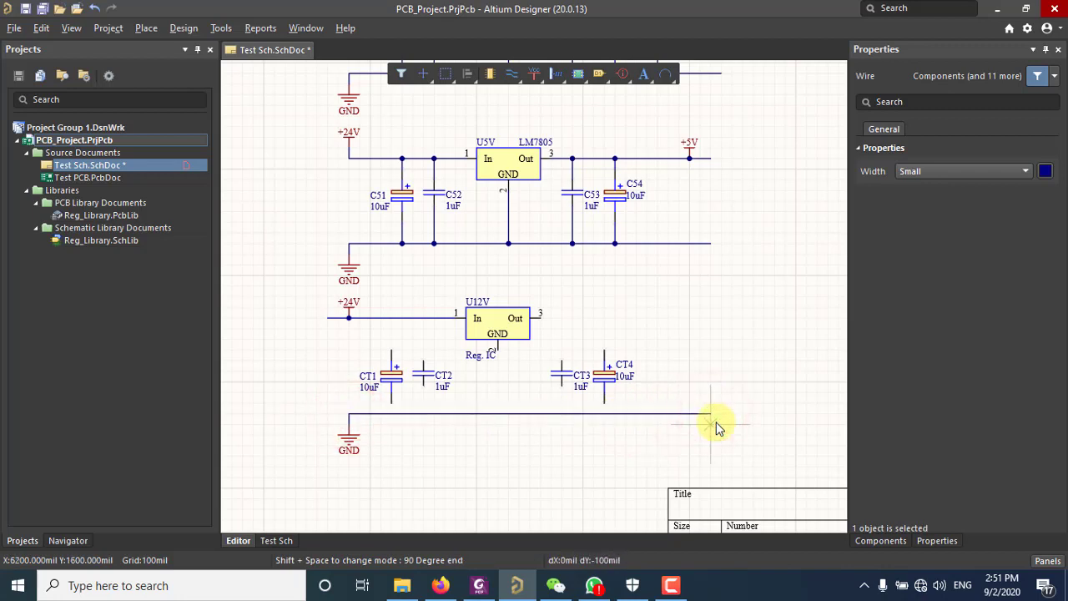
Draw a horizontal wire from U12V's Out pin to above the end of the ground wire
left_click(541, 318)
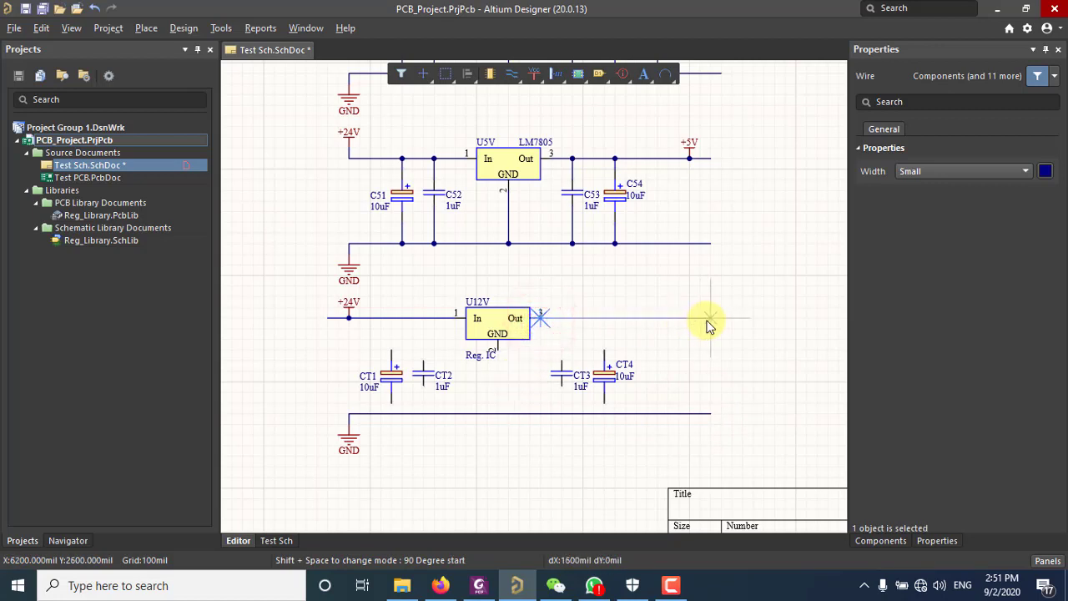
left_click(708, 320)
right_click(708, 320)
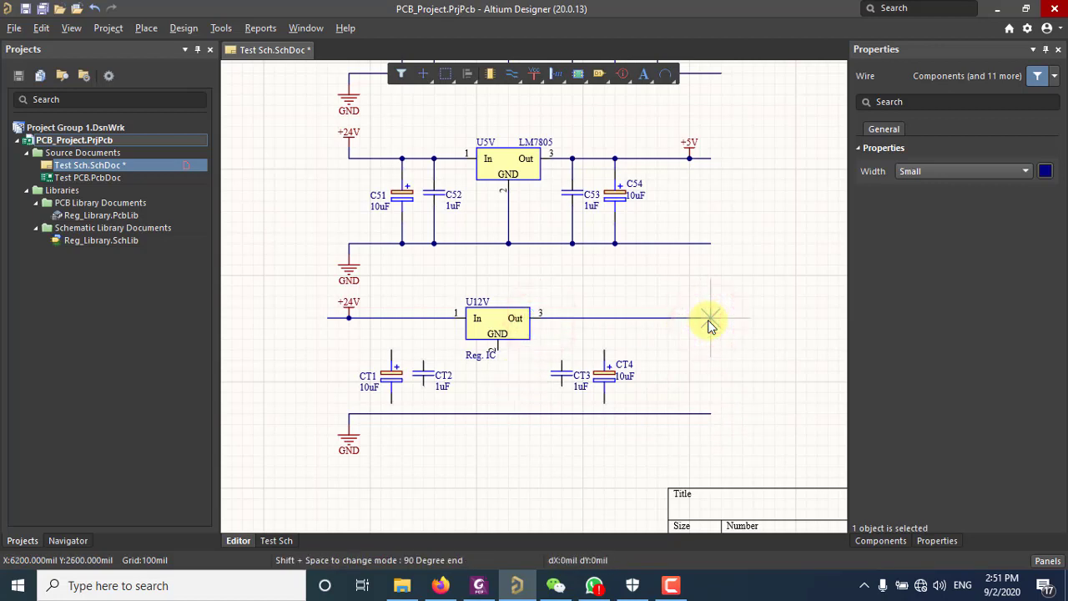
left_click(709, 353)
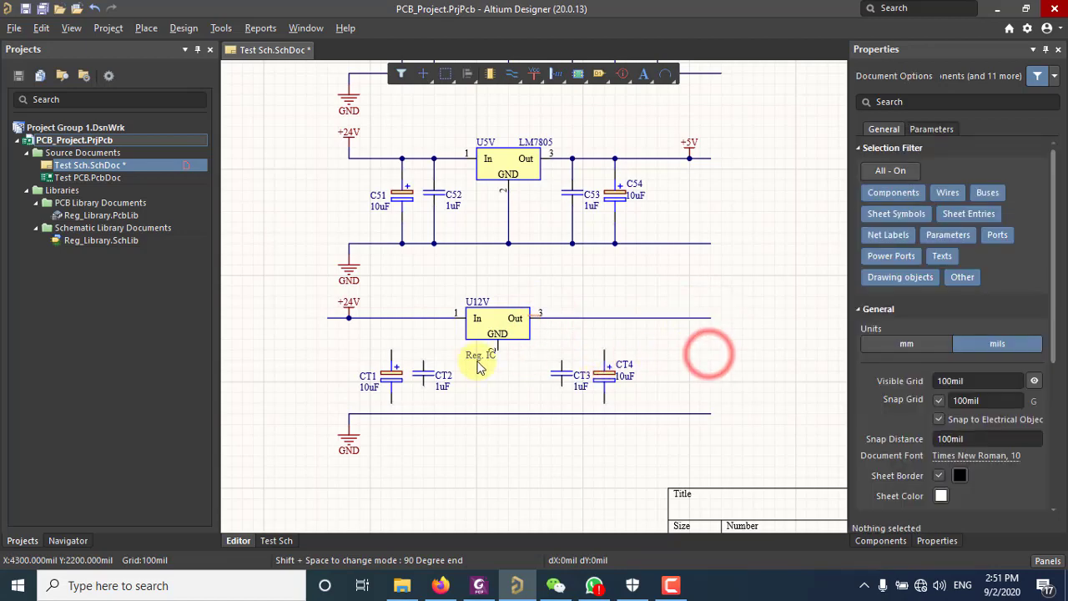
Wire capacitors CT1 and CT2 between U12V's +24V input line and the ground line
scroll(428, 379, "up", 1, "ctrl")
scroll(428, 379, "up", 1, "ctrl")
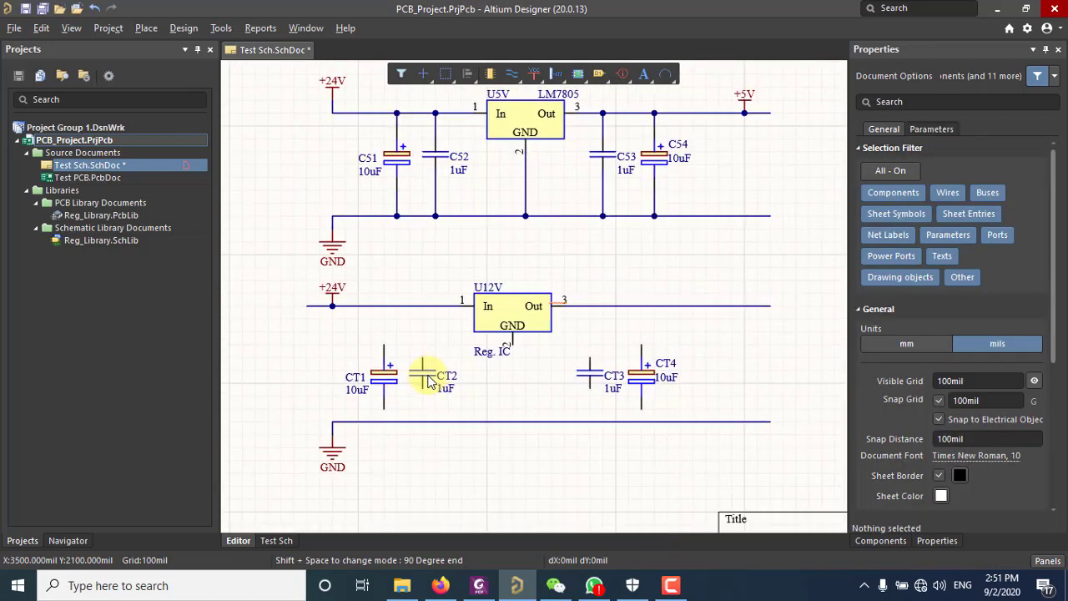
left_click(512, 73)
left_click(375, 357)
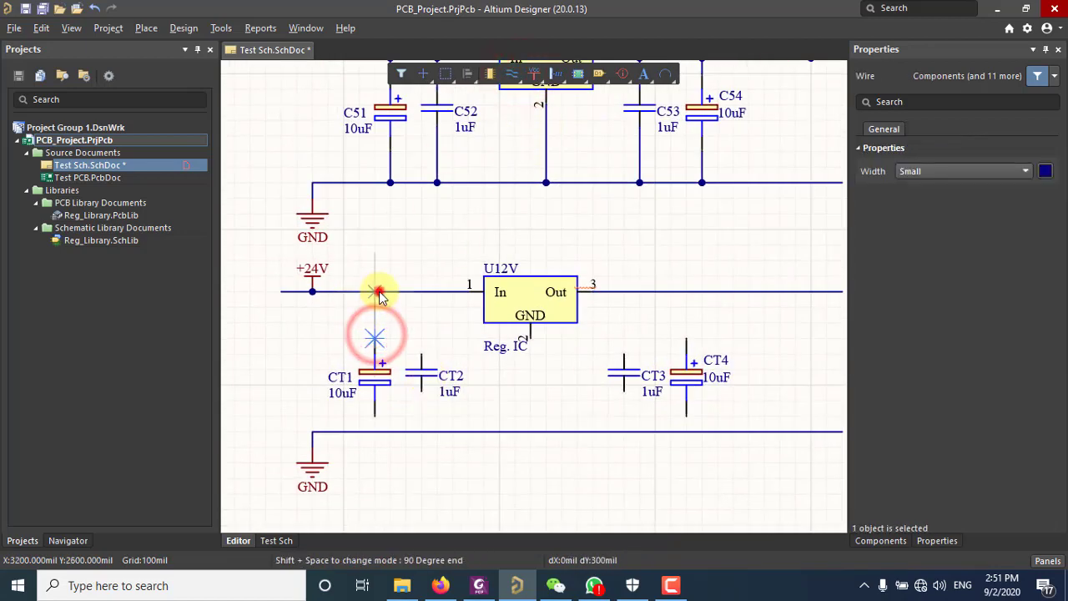
left_click(375, 291)
left_click(426, 354)
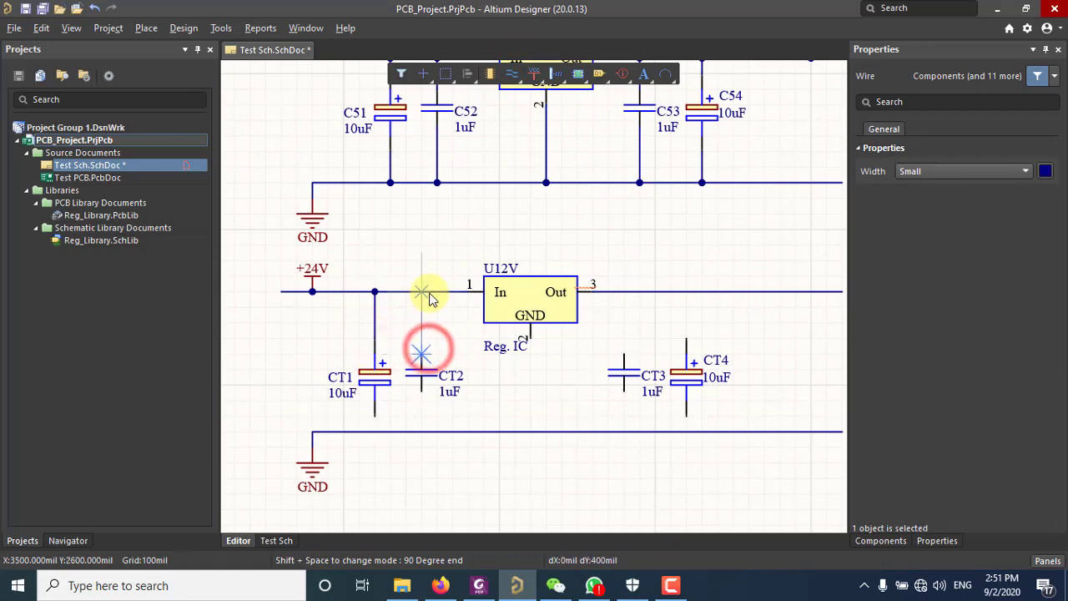
left_click(426, 291)
left_click(422, 399)
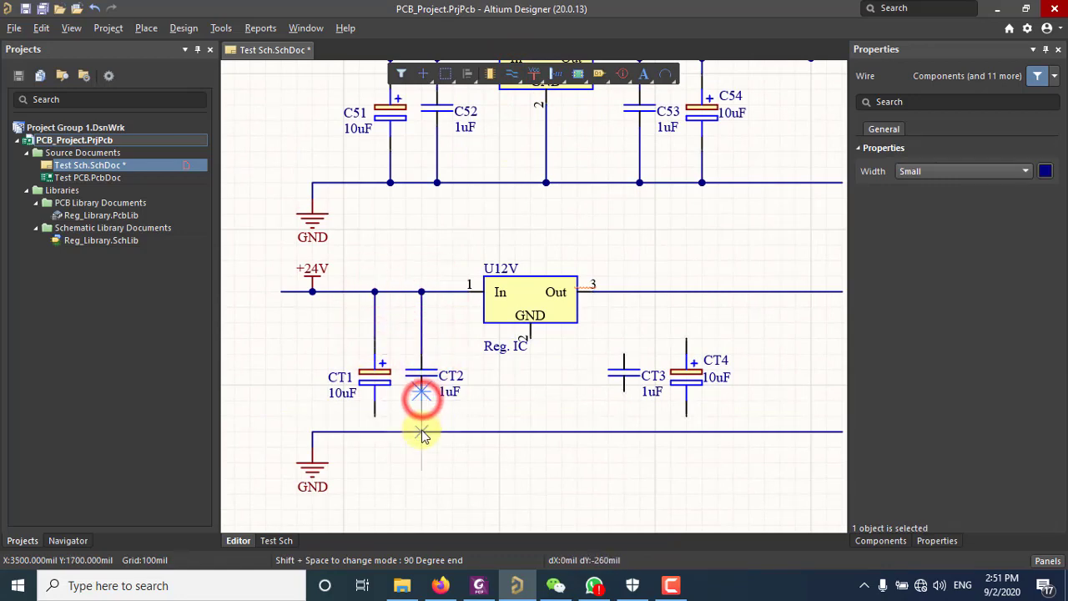
left_click(421, 431)
left_click(374, 403)
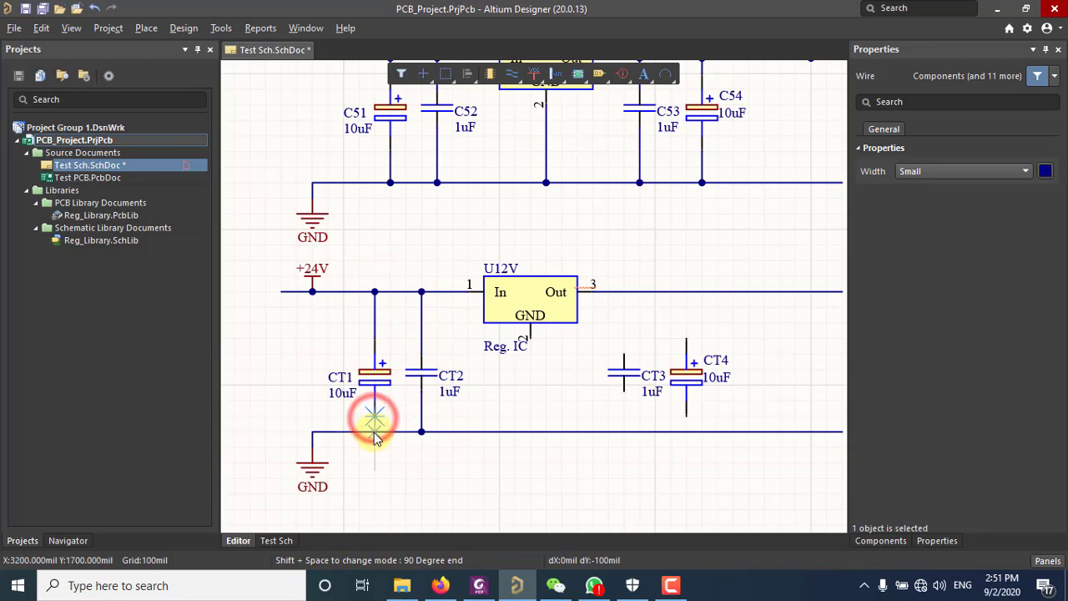
left_click(375, 431)
Wire capacitors CT3 and CT4 between U12V's output line and the ground line
scroll(346, 392, "down", 5, "ctrl")
scroll(529, 404, "up", 4, "ctrl")
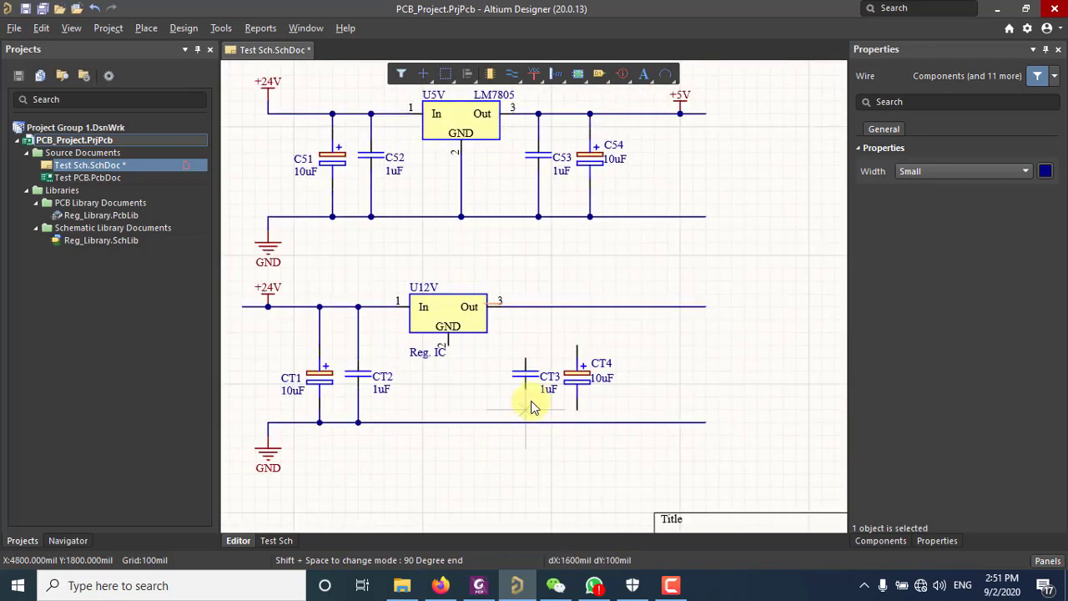
left_click(526, 356)
left_click(526, 296)
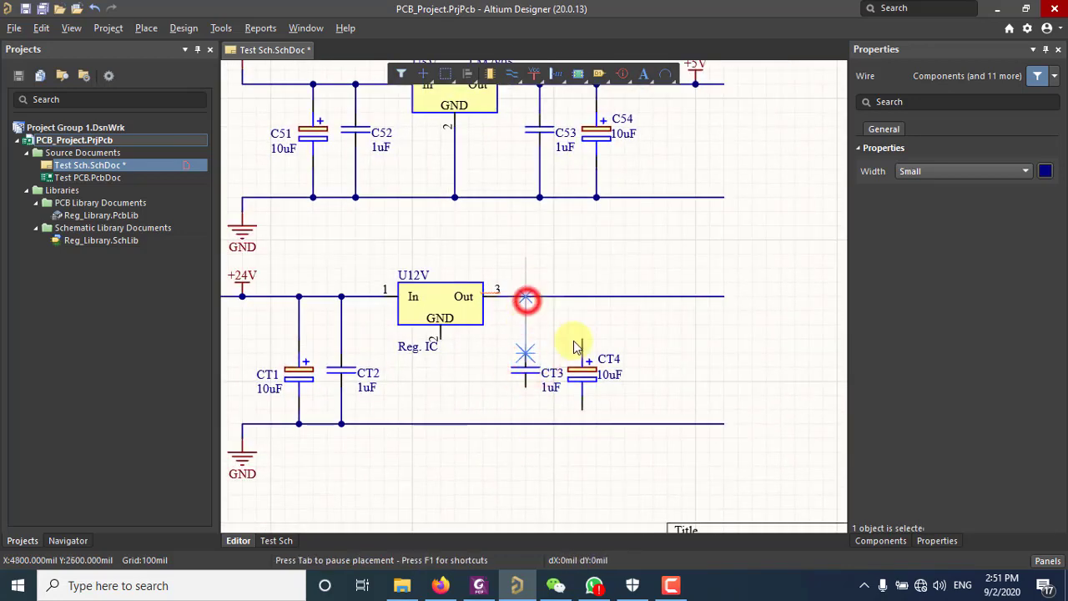
left_click(583, 342)
left_click(583, 296)
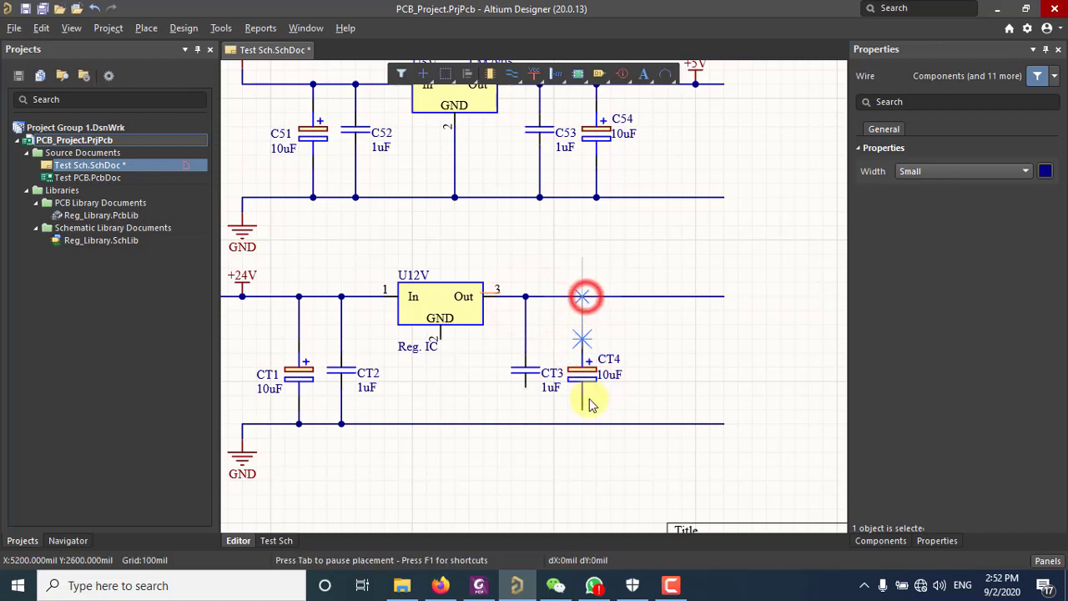
left_click(583, 411)
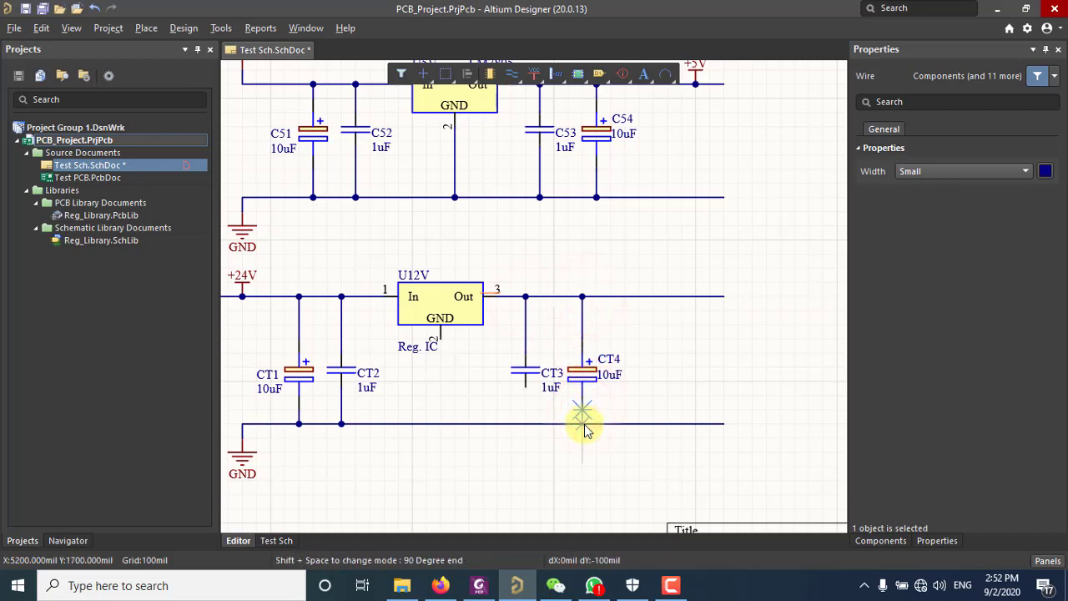
left_click(582, 423)
left_click(525, 387)
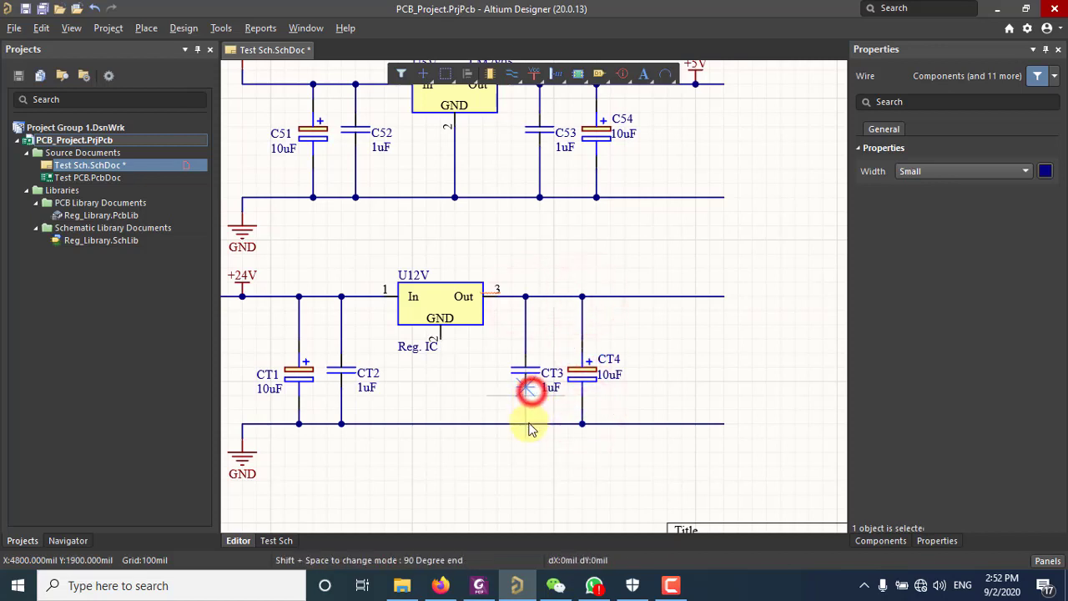
left_click(529, 424)
right_click(479, 405)
Copy the separate +5V and GND port pair beside the LM7805 stage and place it directly below, beside the U12V stage
scroll(463, 390, "down", 2, "ctrl")
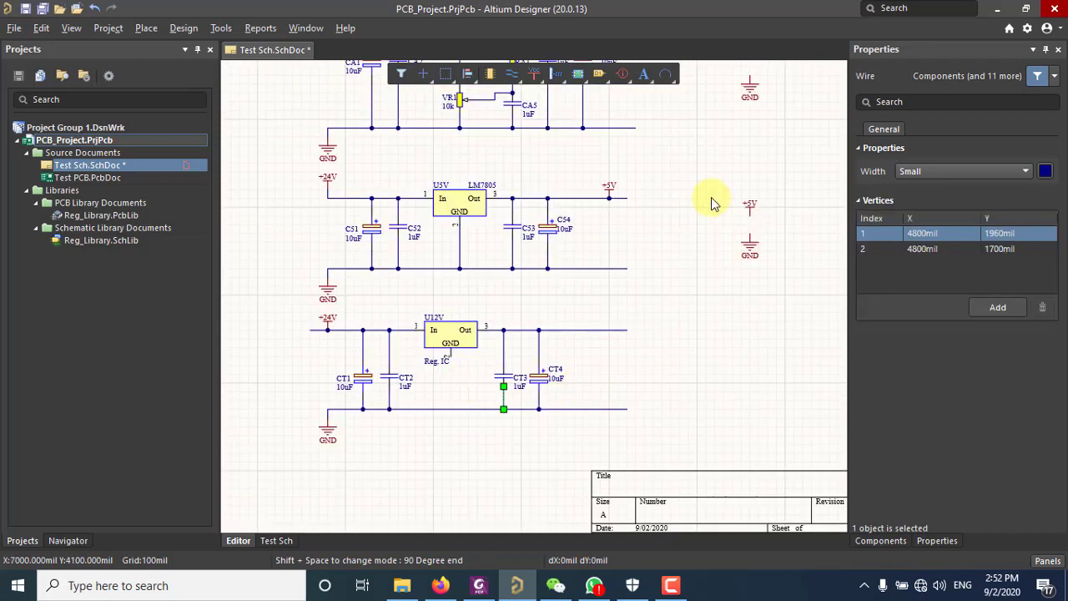
left_click_drag(719, 174, 791, 302)
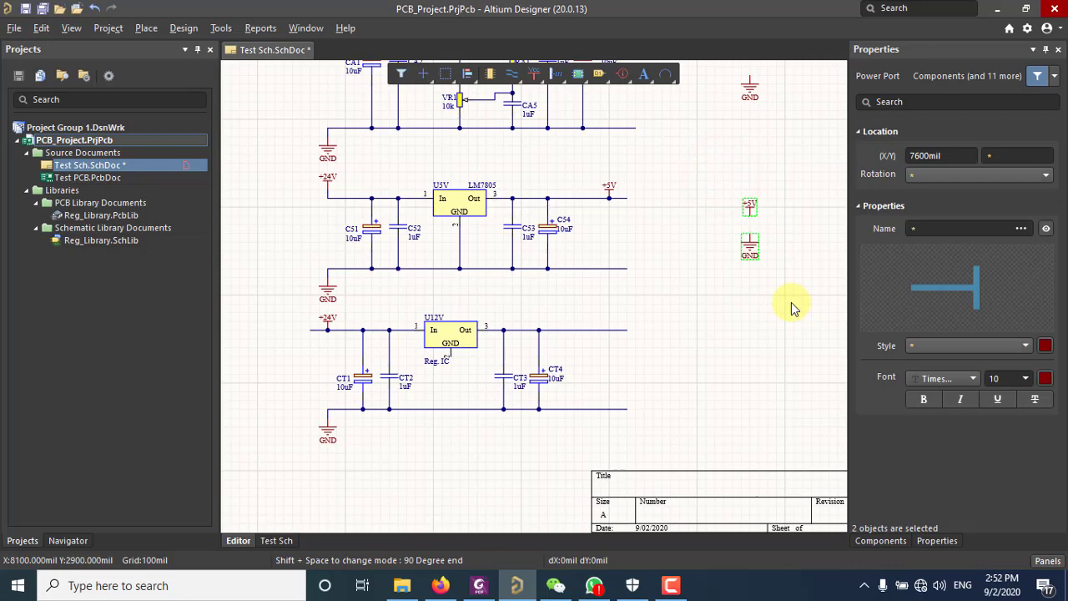
key("ctrl+v")
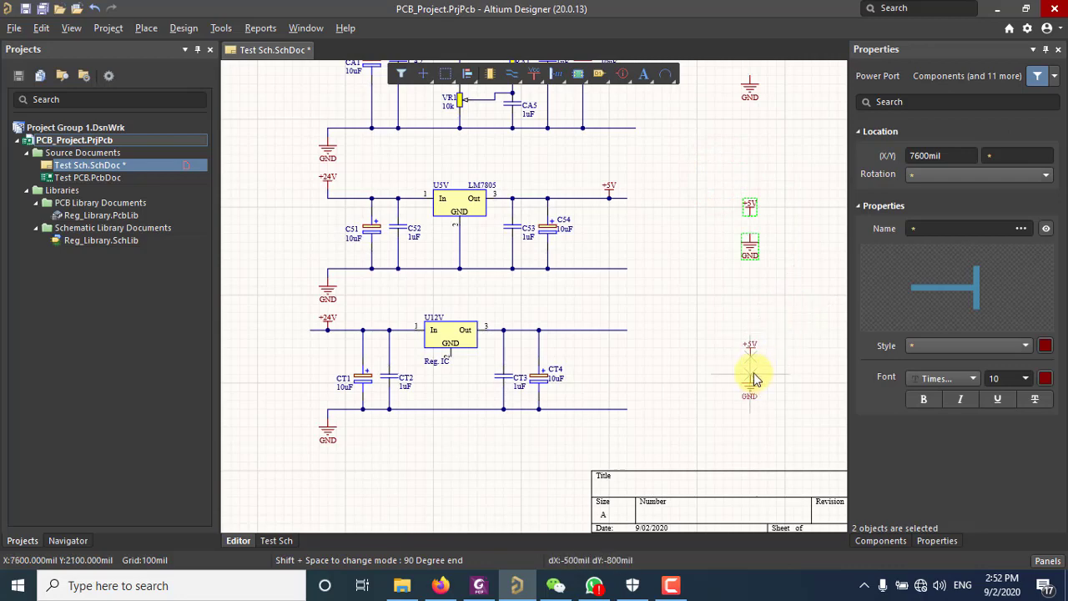
left_click(754, 378)
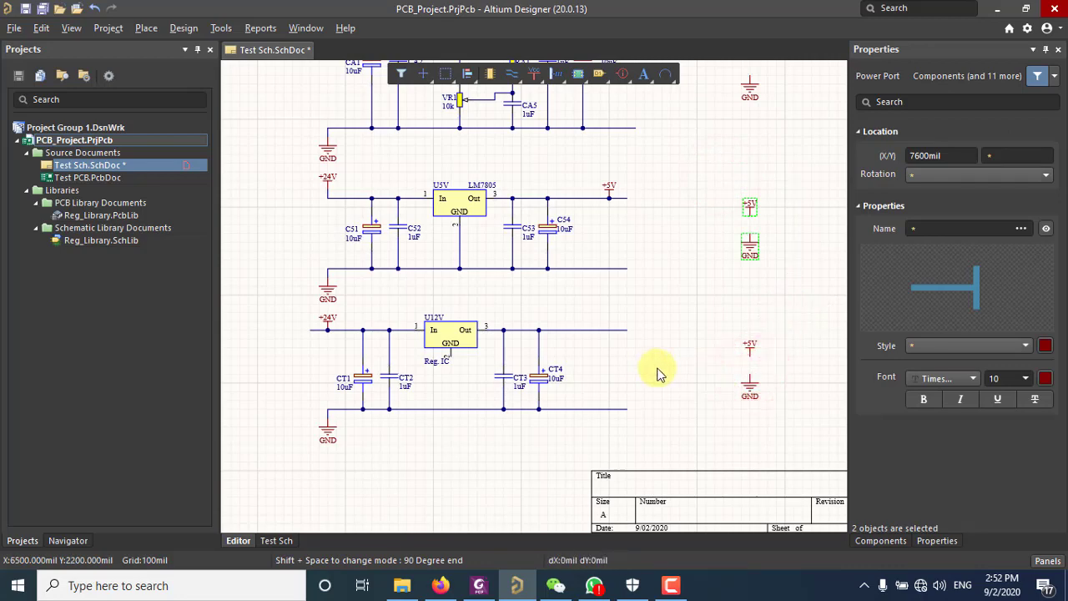
Rename the copied +5V power port beside the U12V stage as +12V
scroll(656, 373, "up", 1, "ctrl")
scroll(661, 373, "up", 1, "ctrl")
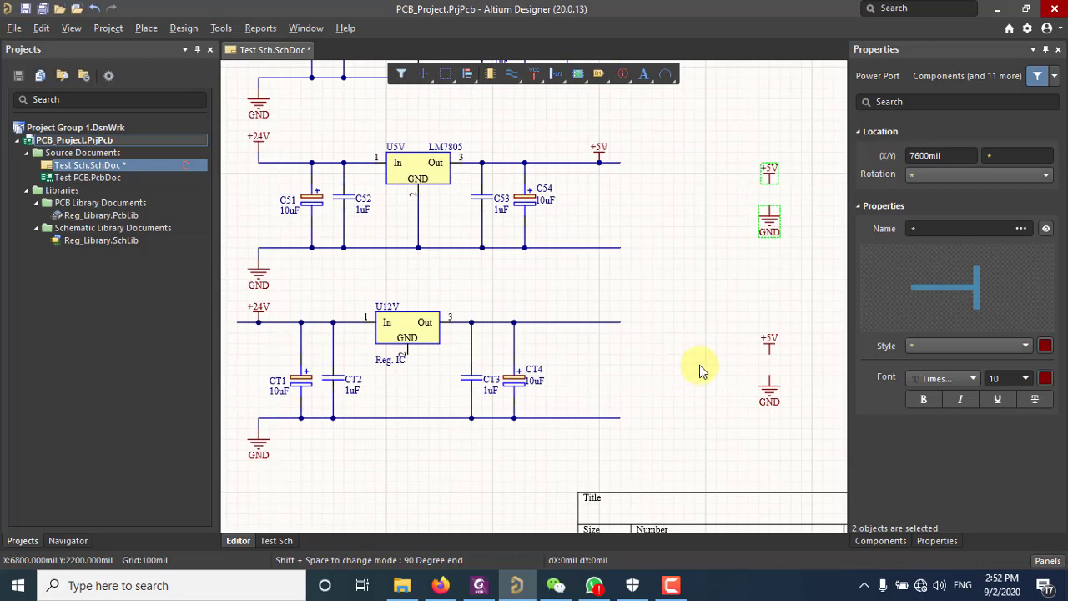
left_click(766, 345)
left_click(918, 228)
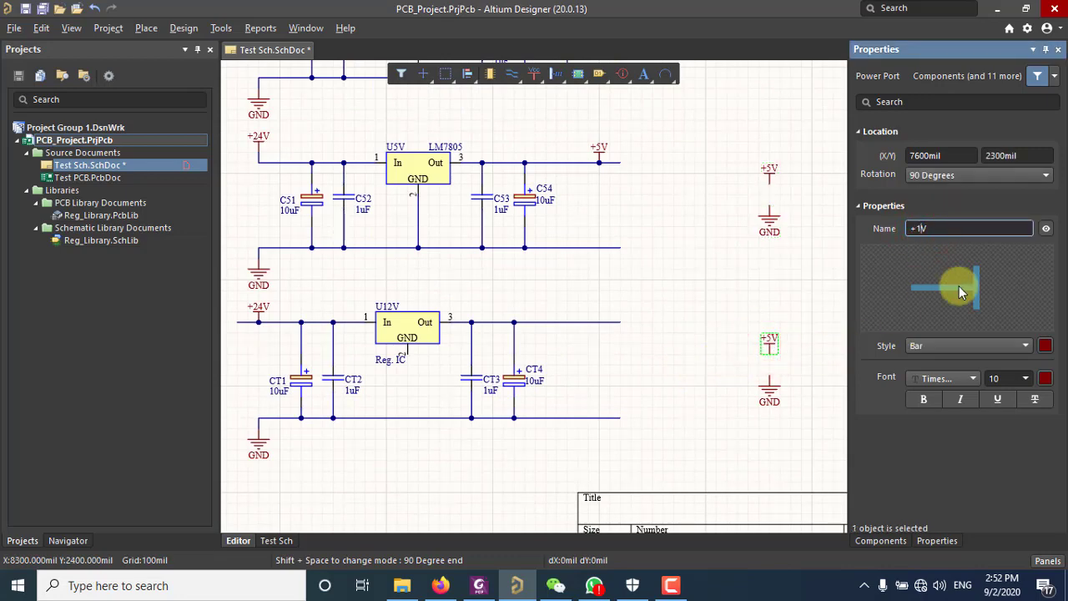
type("12")
key("Return")
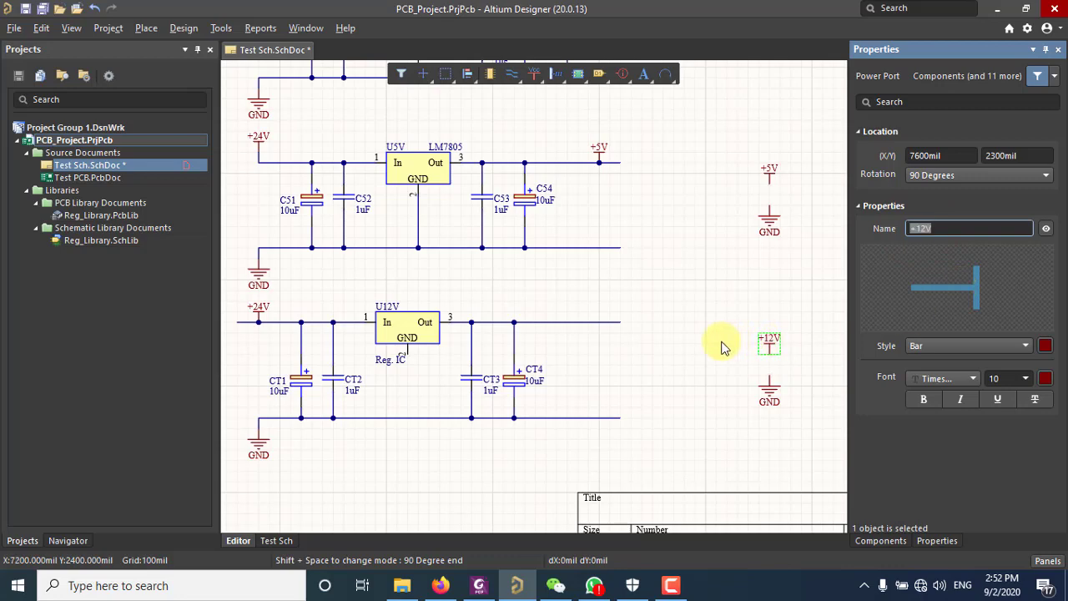
left_click(677, 341)
Copy the +12V power port and place it on U12V's output wire, near the wire's end
left_click(768, 344)
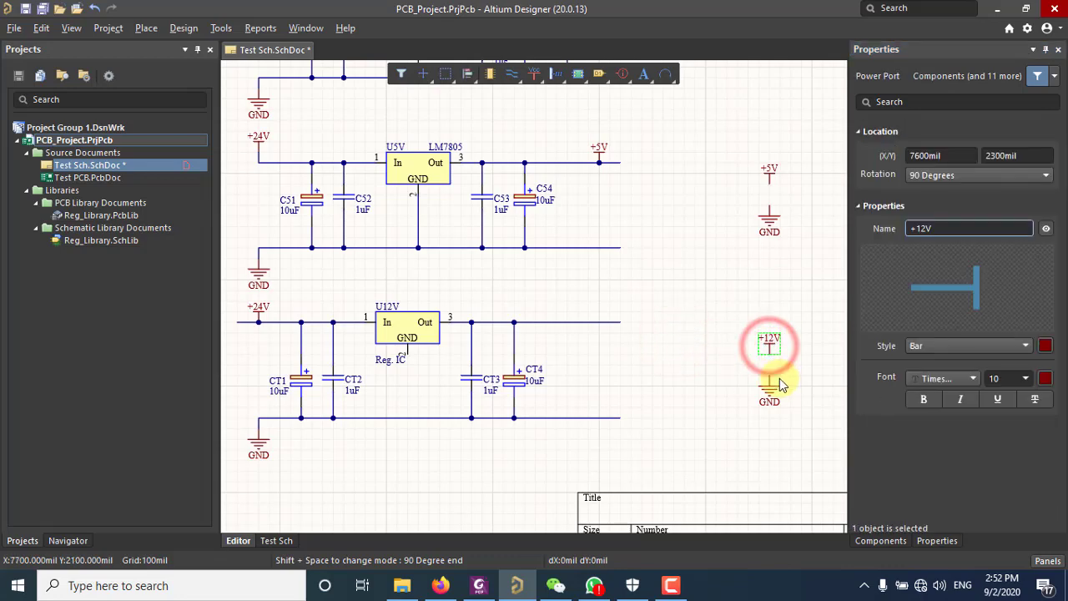
key("ctrl+c")
key("ctrl+v")
scroll(590, 323, "up", 1, "ctrl")
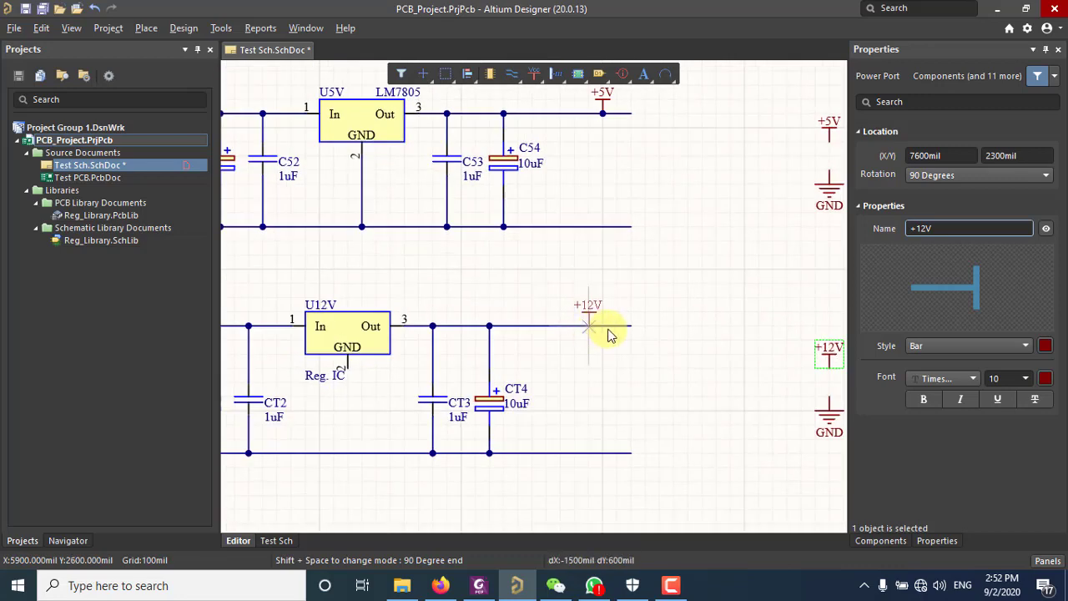
left_click(607, 334)
scroll(632, 374, "down", 3, "ctrl")
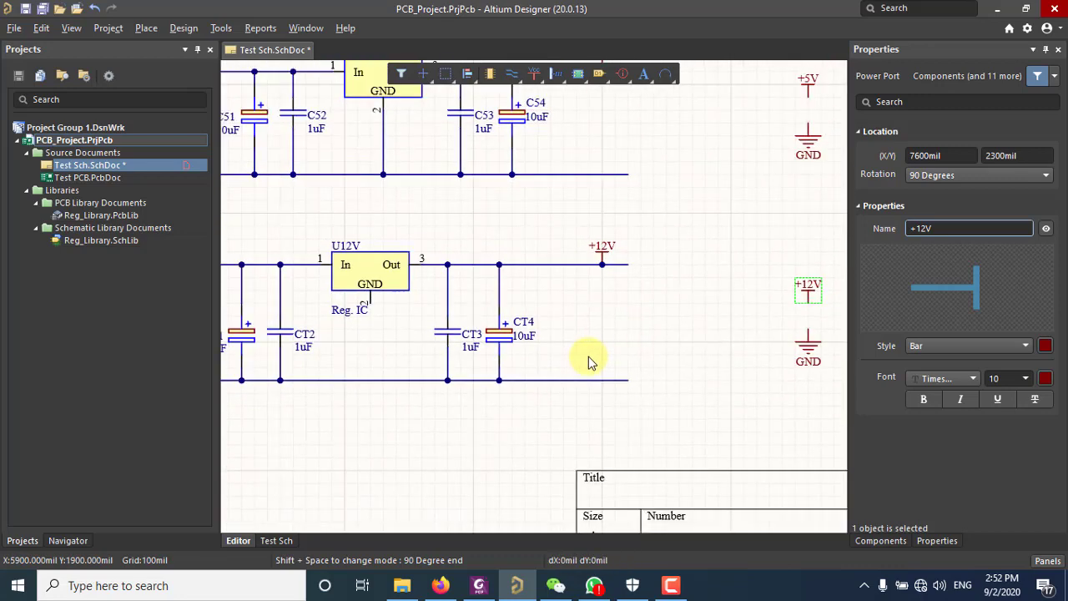
left_click(659, 317)
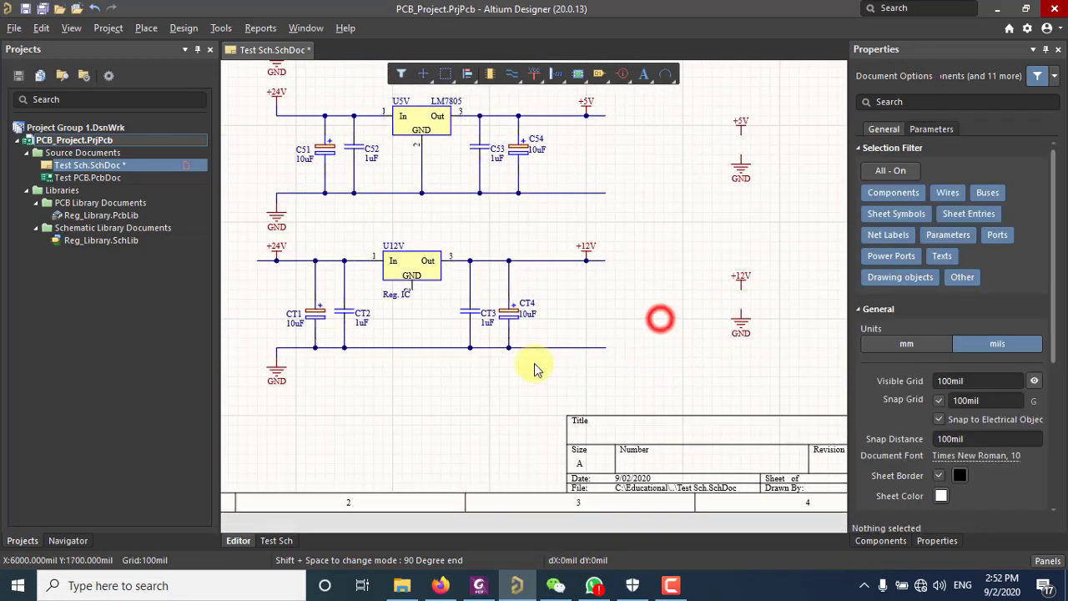
Check the three regulator stages on the whole sheet and save the Test Sch.SchDoc schematic
scroll(534, 367, "down", 1, "ctrl")
right_click_drag(478, 370, 581, 427)
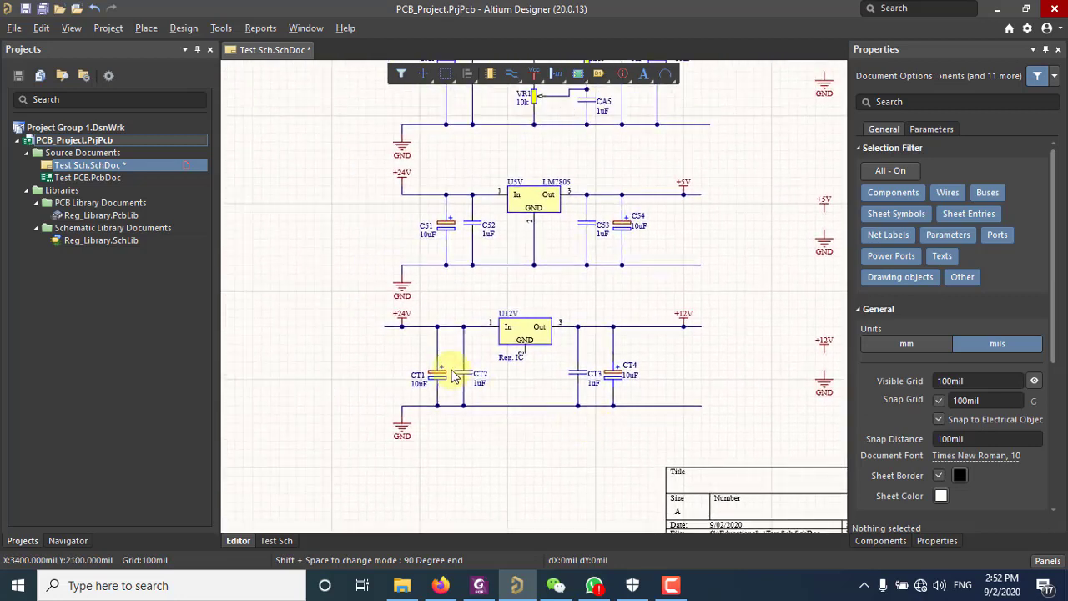
scroll(388, 332, "down", 2, "ctrl")
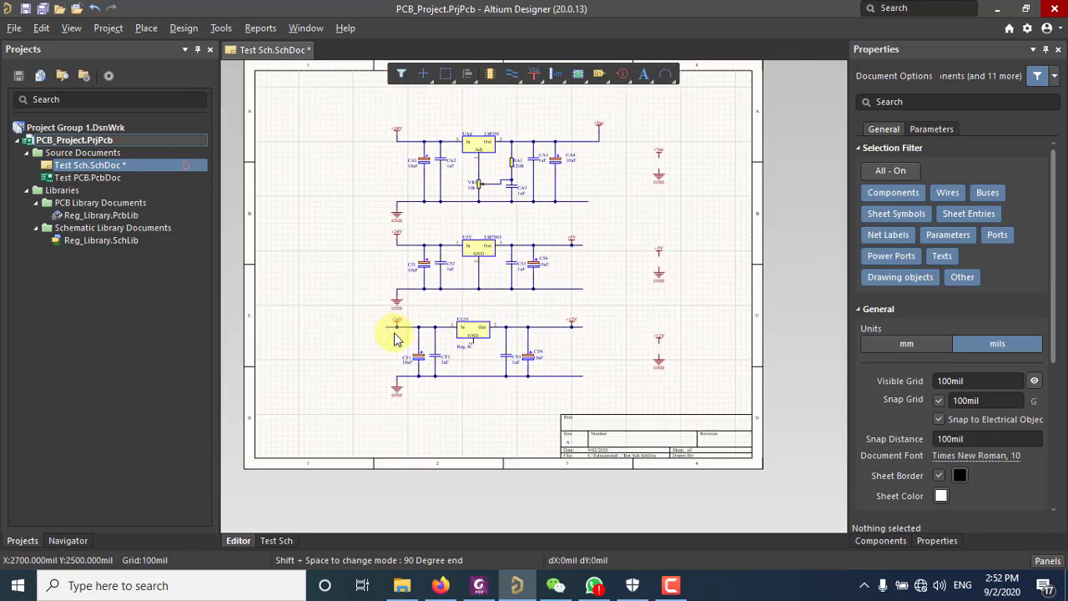
scroll(482, 191, "up", 1, "ctrl")
scroll(489, 200, "up", 1, "ctrl")
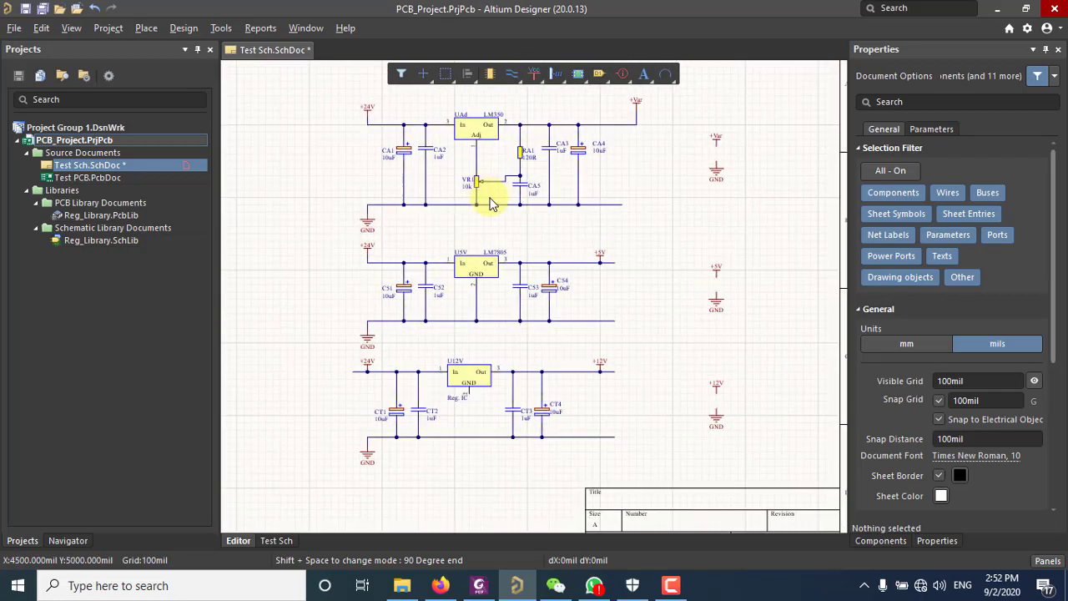
right_click_drag(488, 200, 490, 241)
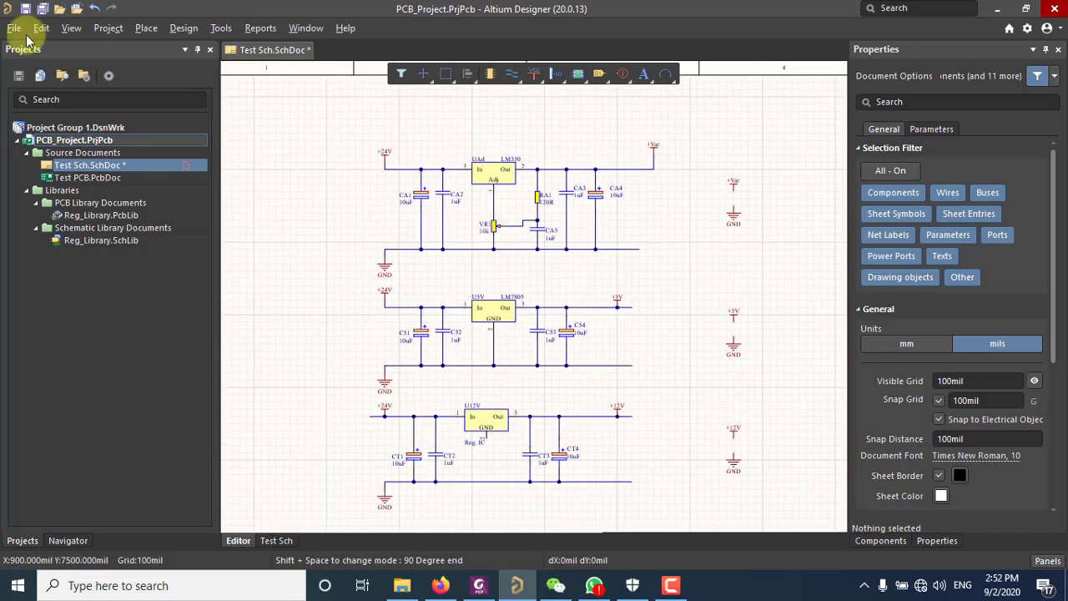
left_click(49, 11)
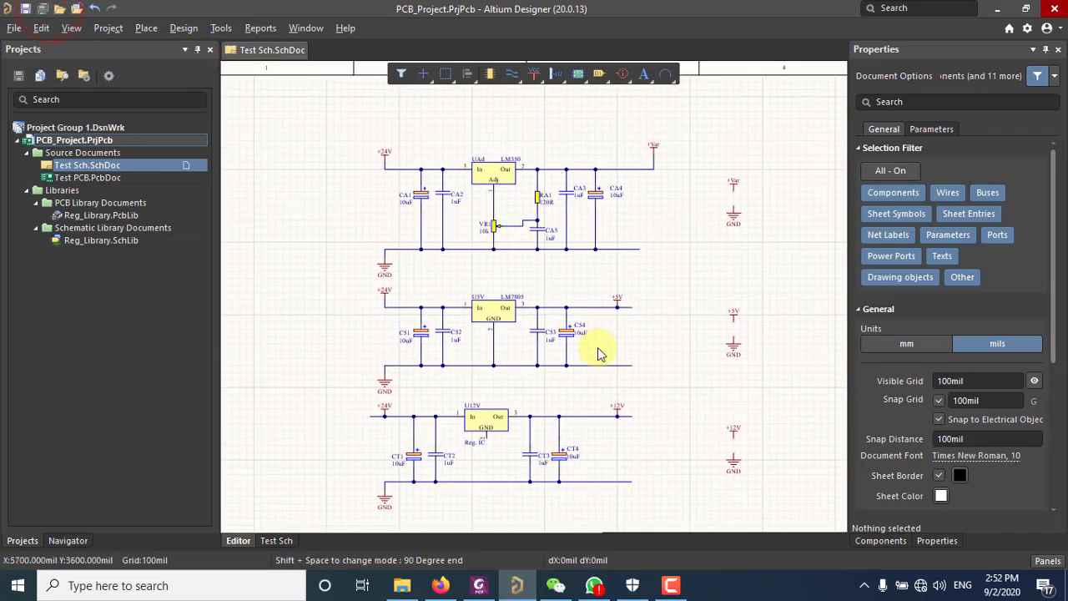
Compare the three drawn regulator stages with the LM350, LM7805 and LM7812 circuits in the reference PDF, and return to the schematic
right_click_drag(595, 353, 565, 291)
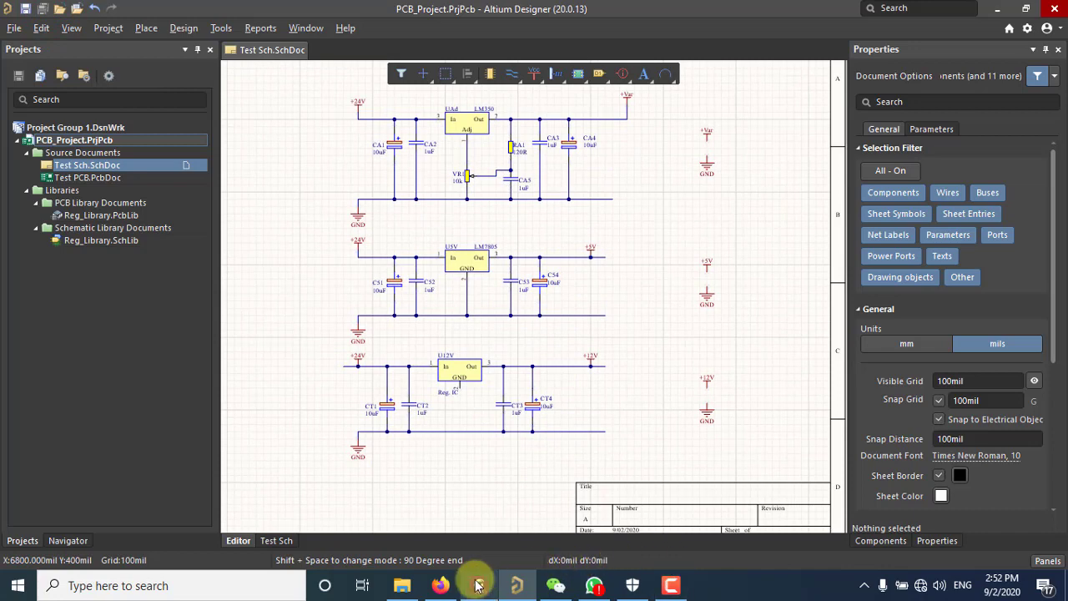
mouse_move(478, 585)
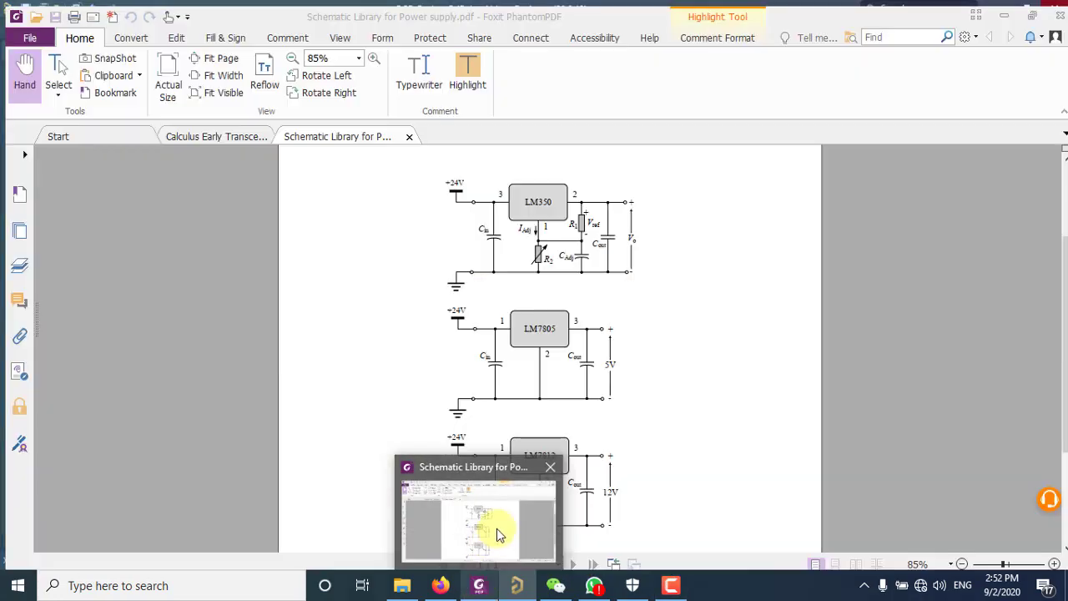
left_click(497, 528)
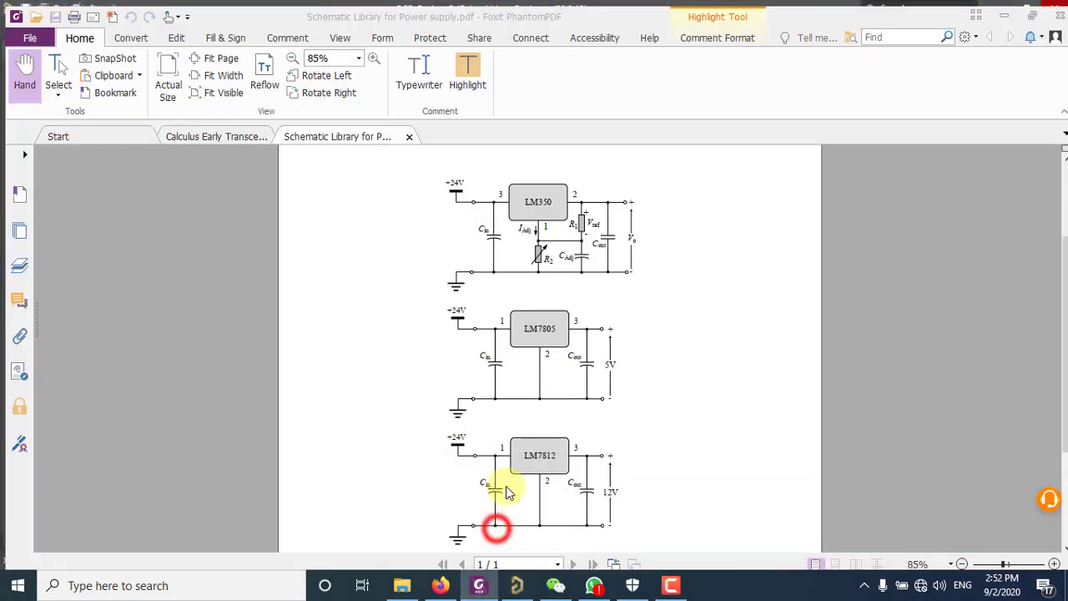
scroll(544, 364, "down", 1)
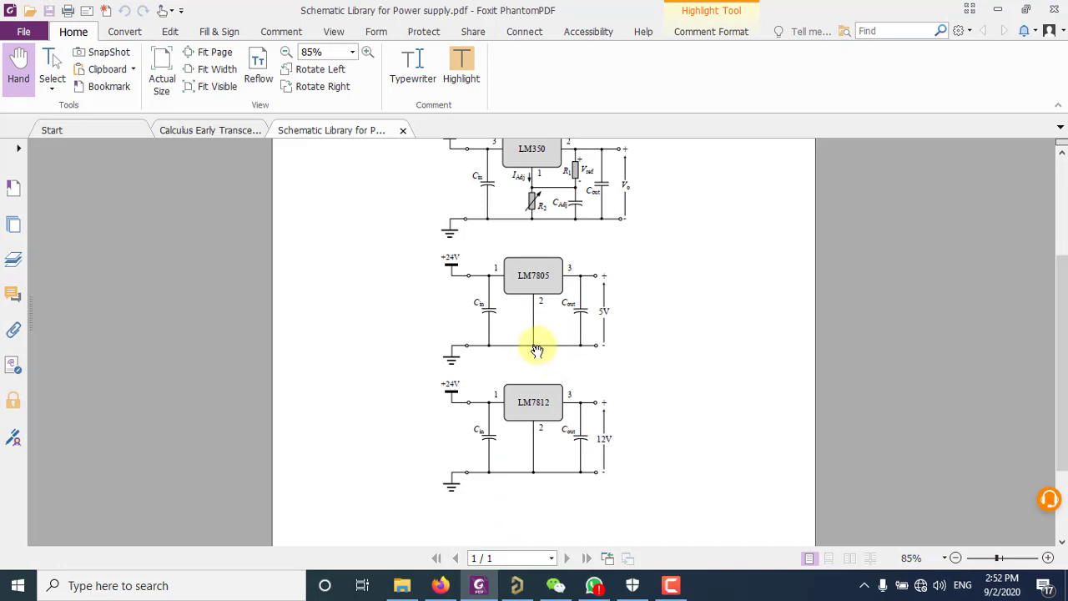
scroll(539, 350, "up", 1)
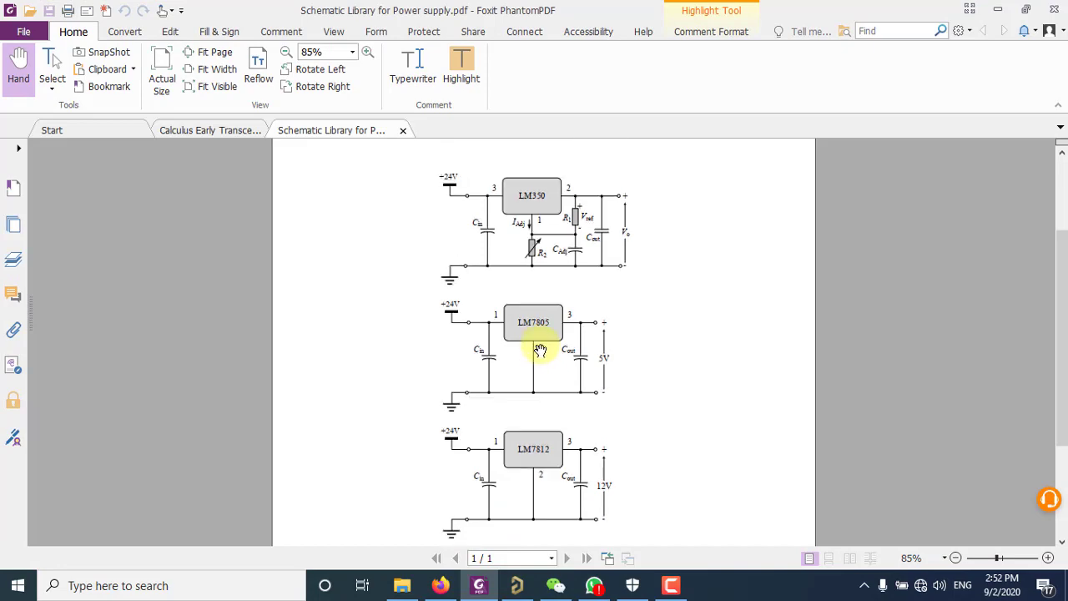
left_click(996, 8)
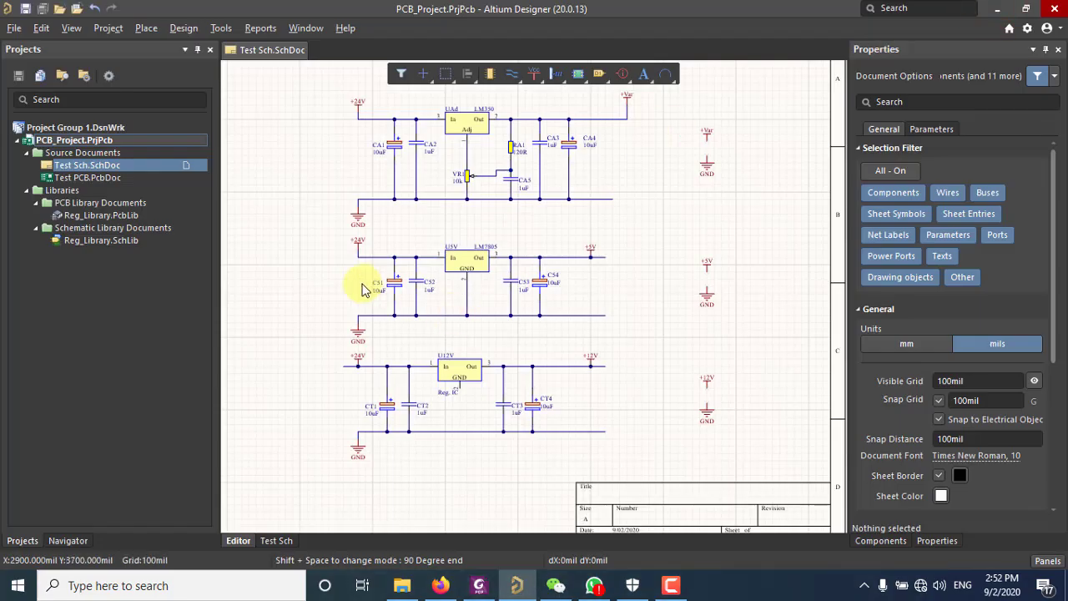
Highlight the +24V net from U12V's input power port, check its connections across the three regulator stages, and clear the highlighting
scroll(362, 267, "up", 2, "ctrl")
right_click_drag(362, 268, 382, 201)
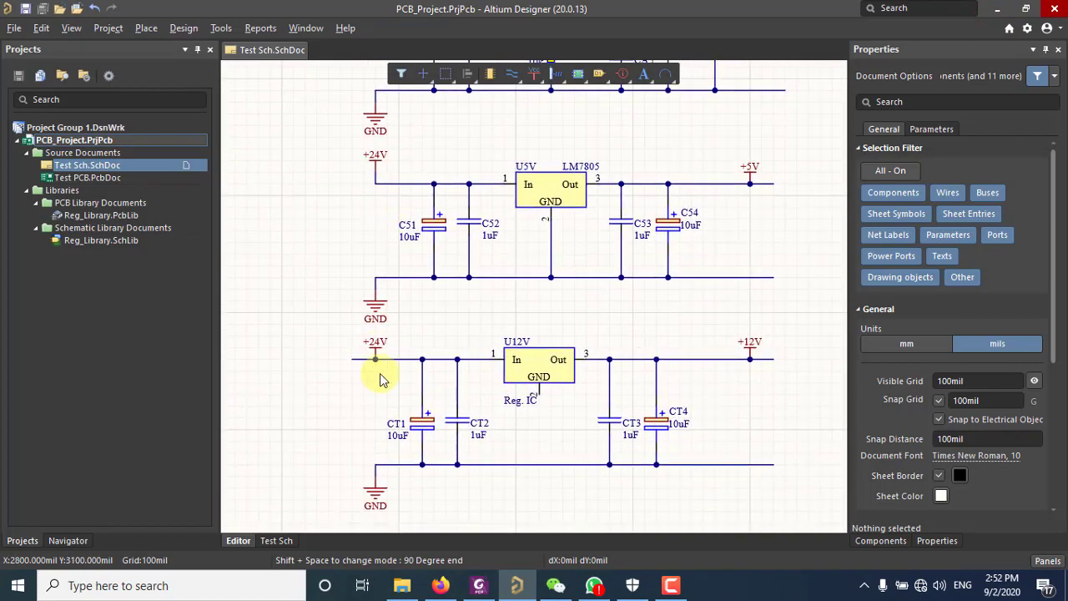
scroll(375, 372, "up", 2, "ctrl")
scroll(372, 356, "up", 2, "ctrl")
scroll(372, 357, "down", 4, "ctrl")
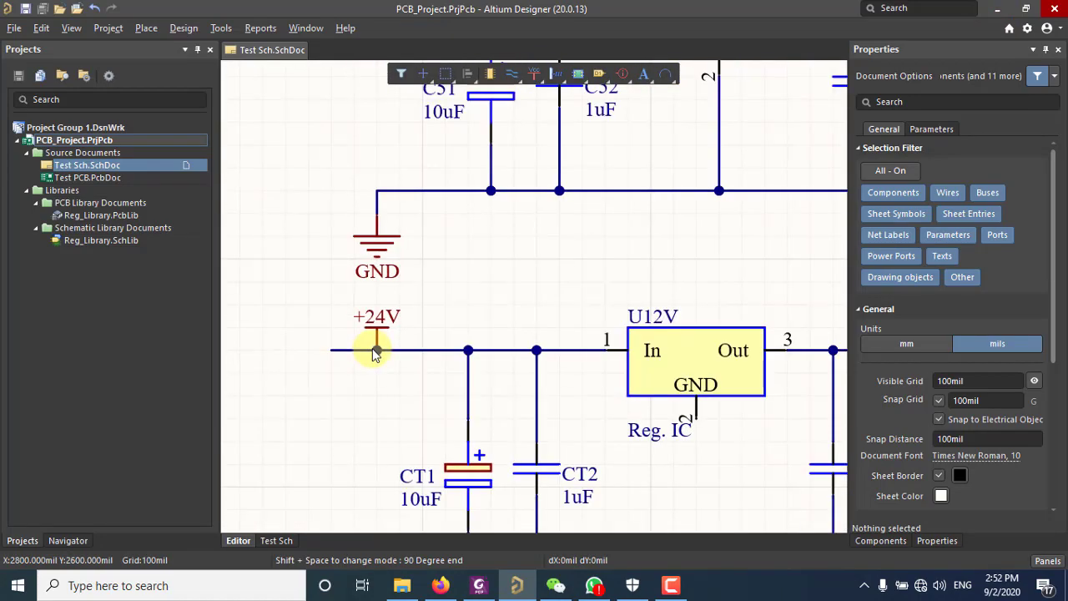
scroll(441, 262, "up", 2)
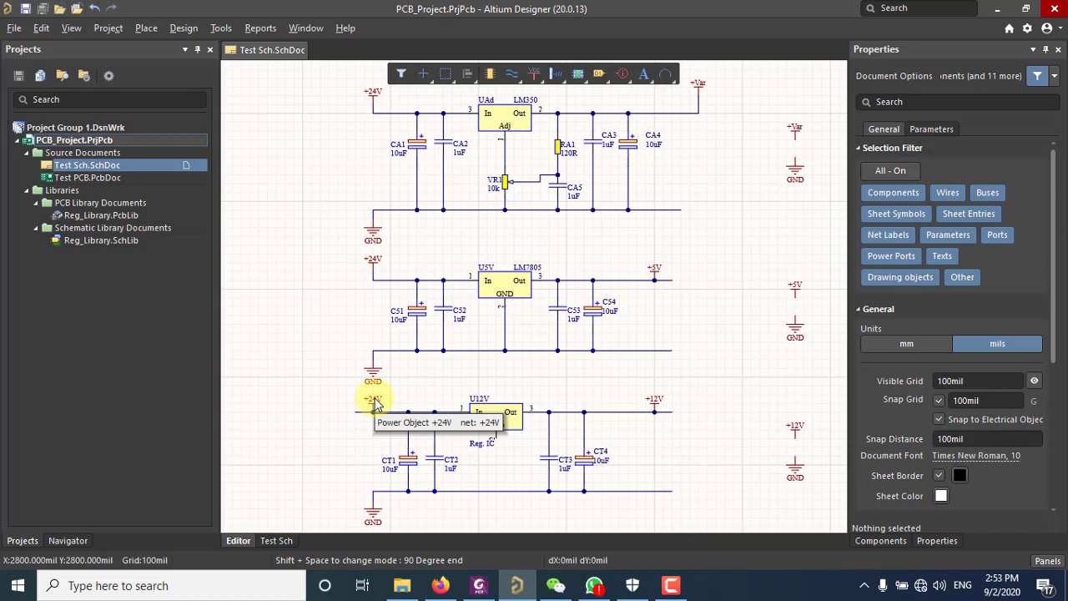
left_click(375, 404, "alt")
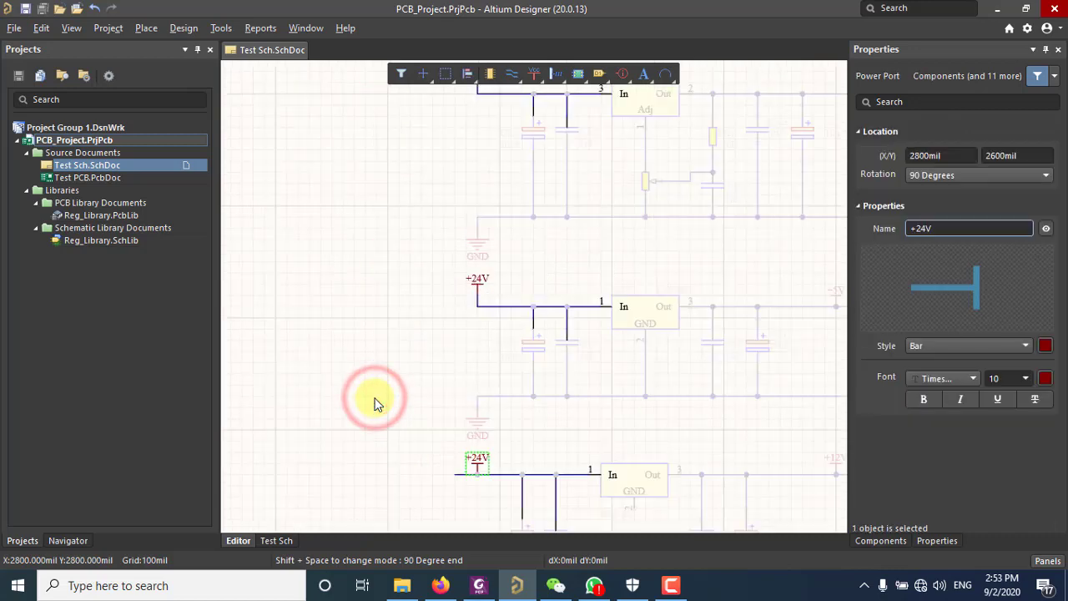
right_click_drag(573, 423, 547, 349)
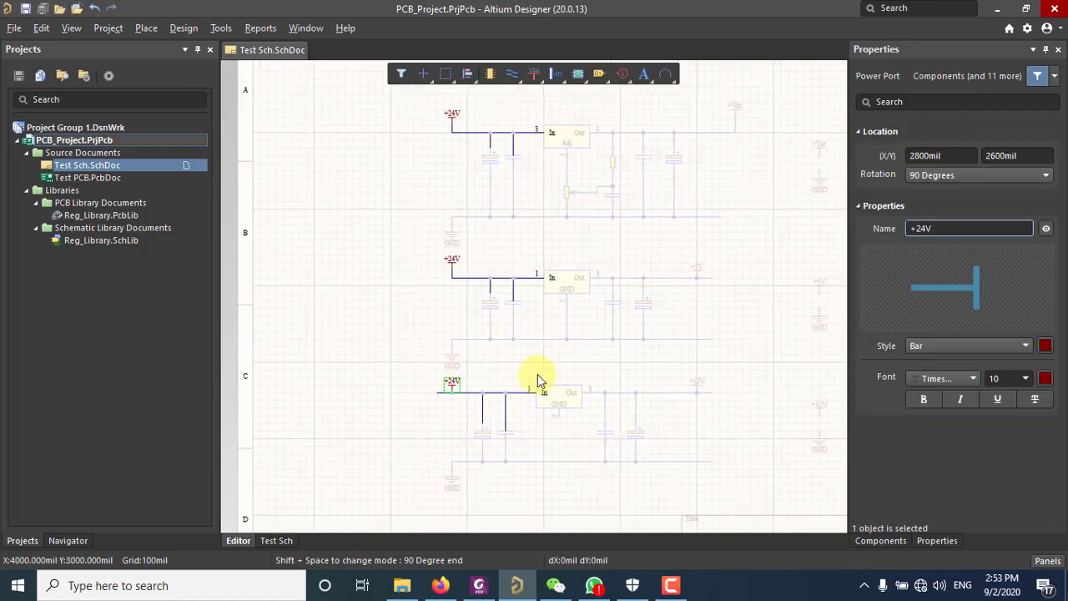
scroll(480, 412, "up", 2, "ctrl")
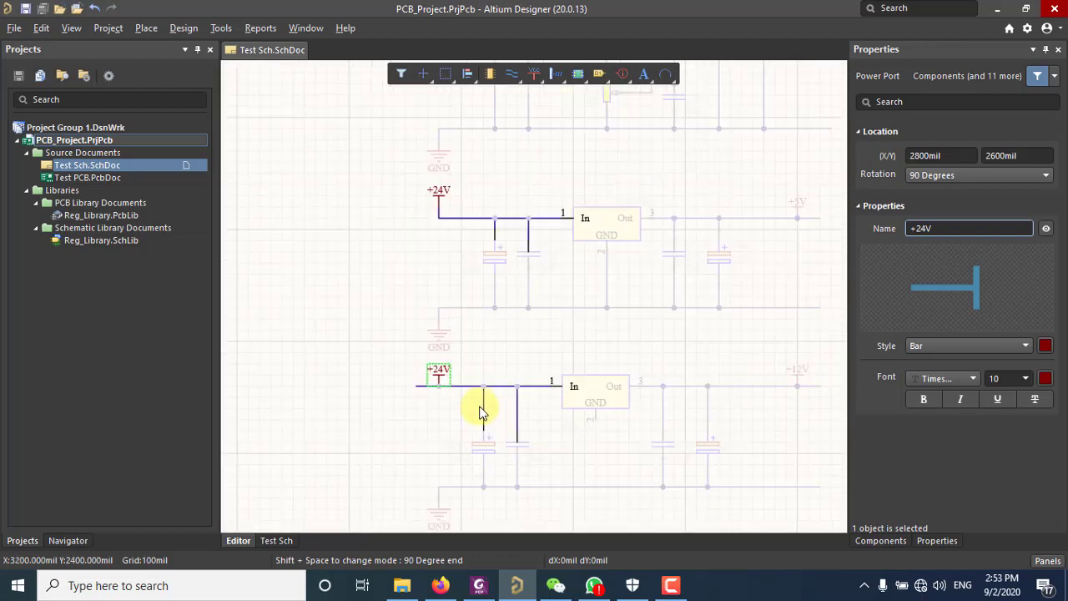
scroll(472, 395, "up", 3)
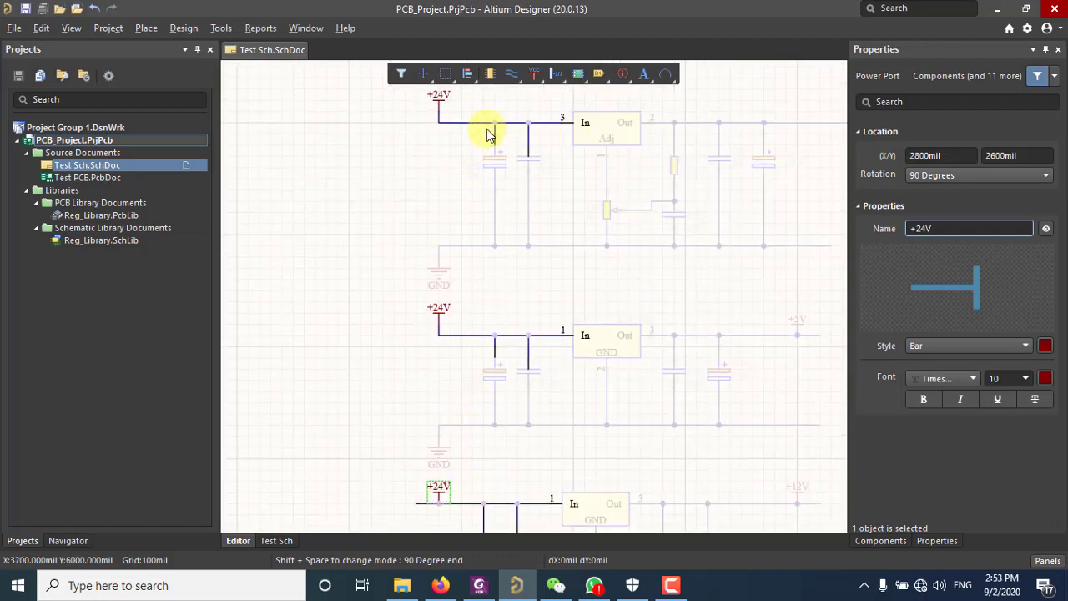
scroll(481, 172, "down", 1, "ctrl")
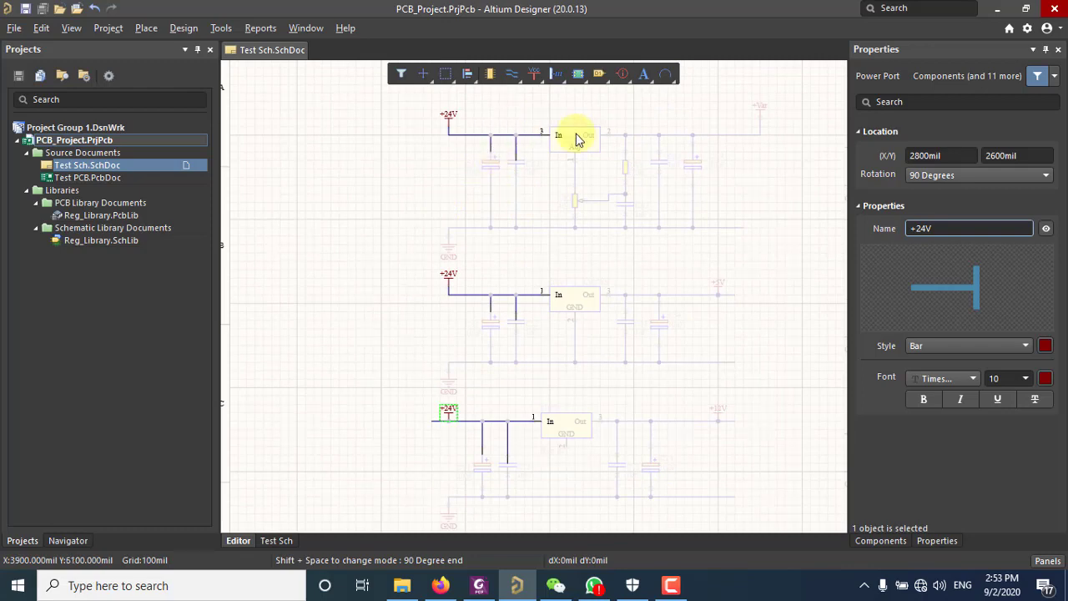
left_click(358, 400)
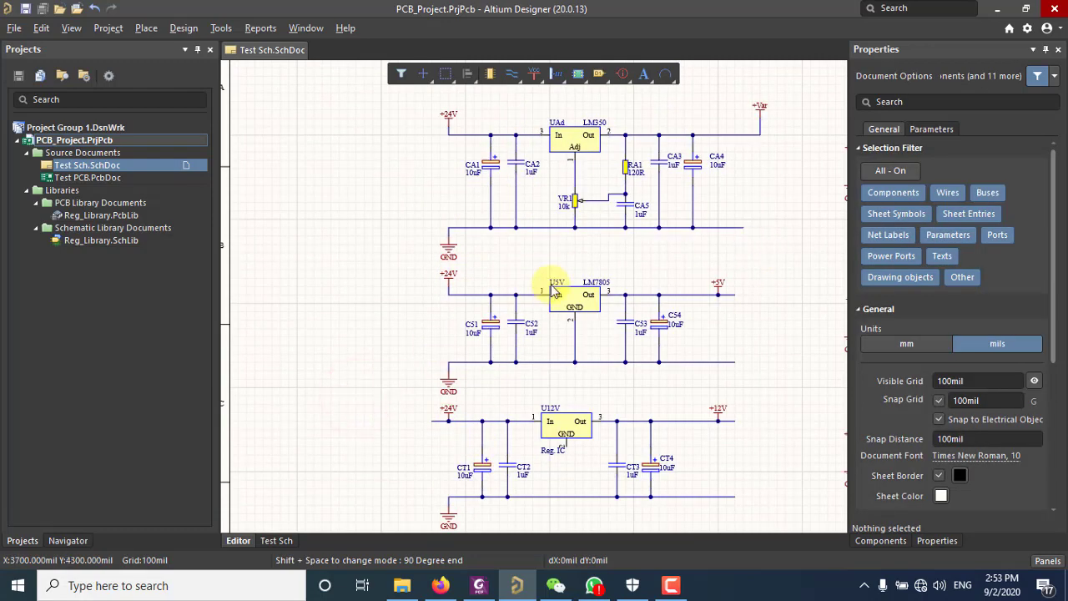
Highlight the GND net from the LM350 stage's ground wire, check it across the whole sheet, and clear the highlighting
right_click_drag(692, 308, 602, 280)
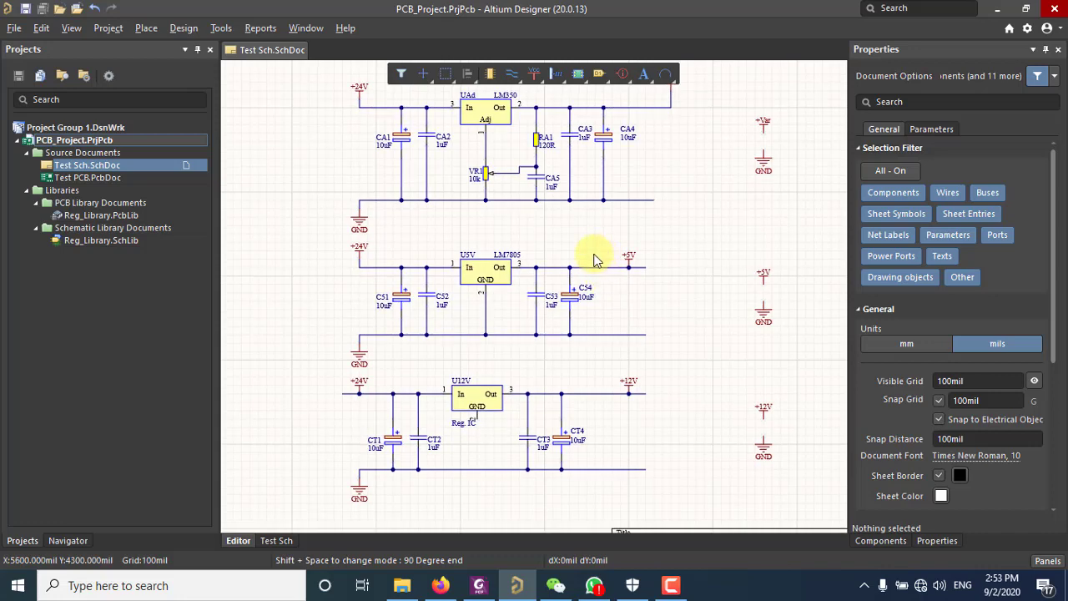
left_click(635, 200, "alt")
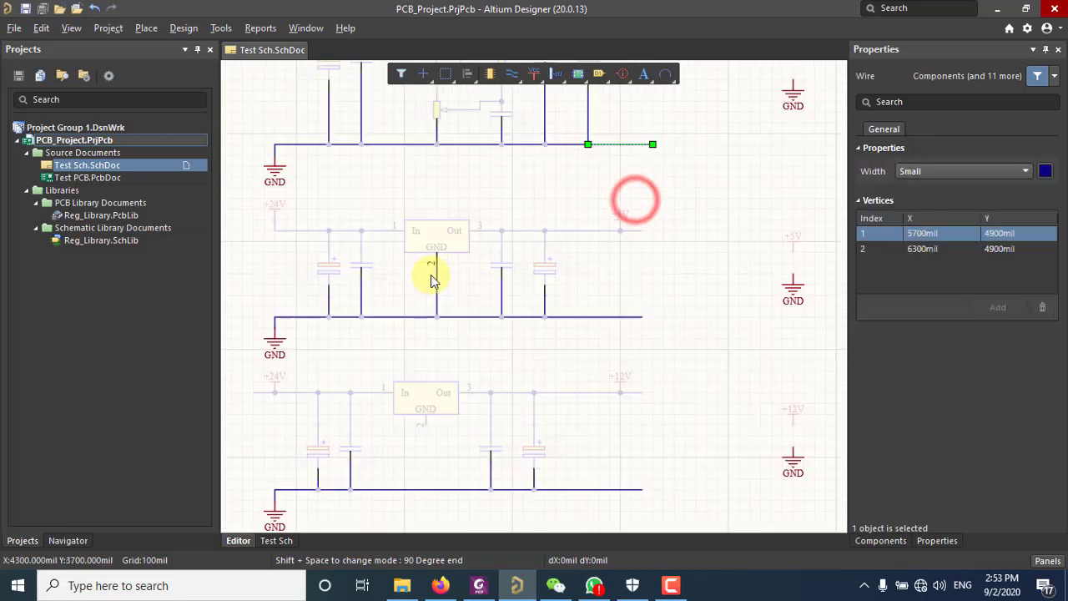
scroll(435, 285, "down", 2, "ctrl")
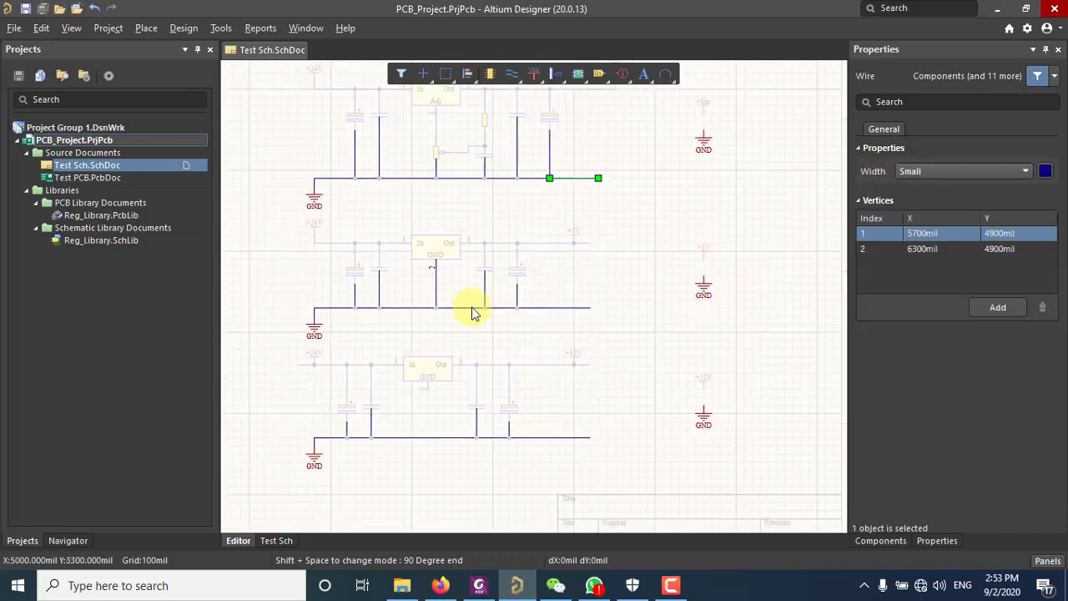
scroll(473, 306, "up", 1)
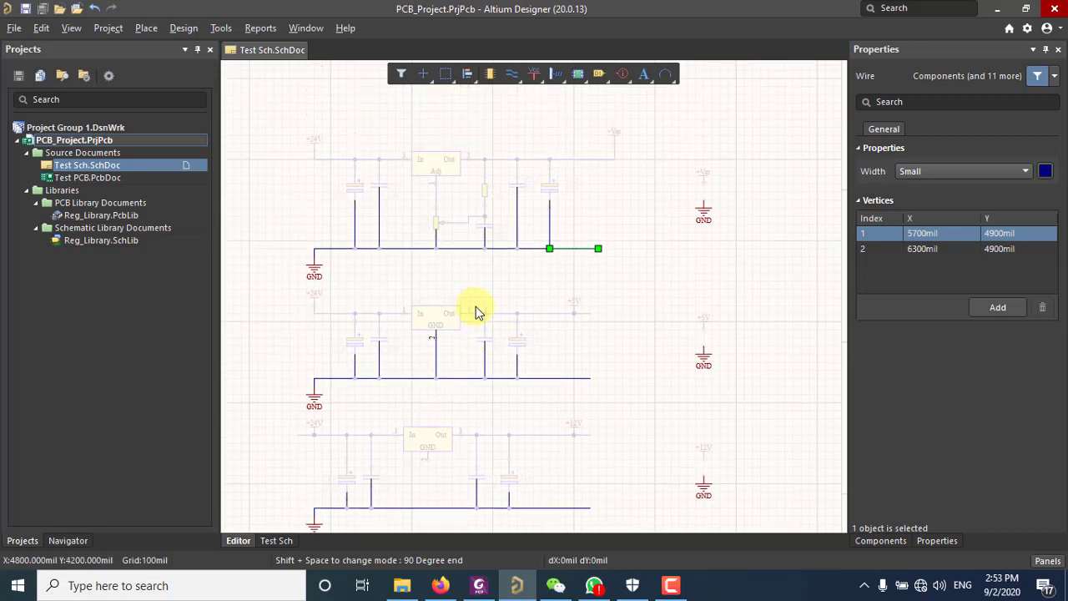
scroll(475, 309, "down", 2)
scroll(478, 309, "up", 3)
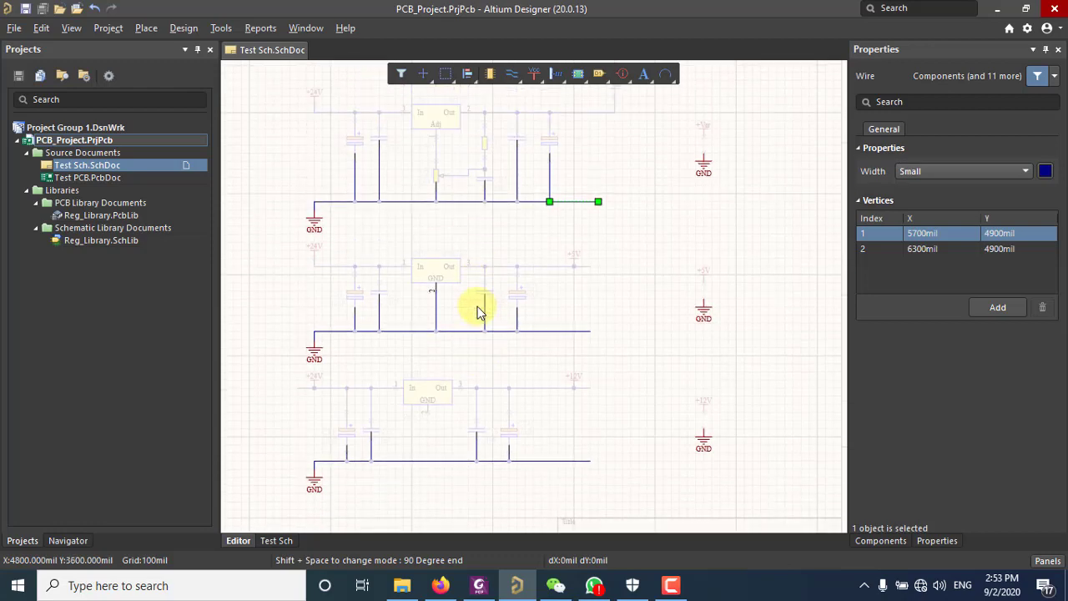
scroll(477, 309, "down", 3)
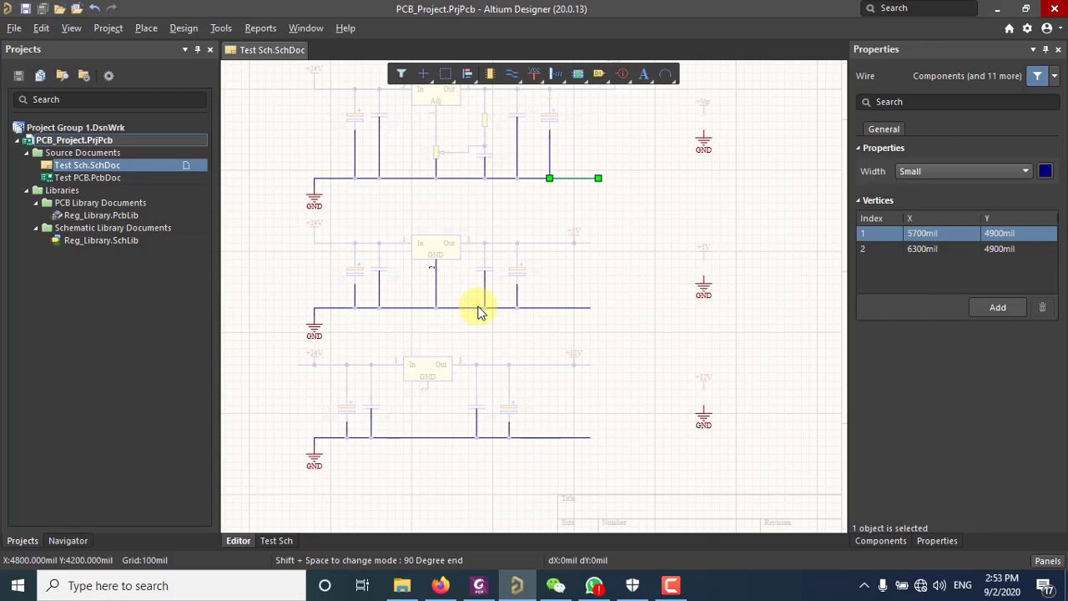
left_click(760, 219)
right_click_drag(620, 303, 570, 351)
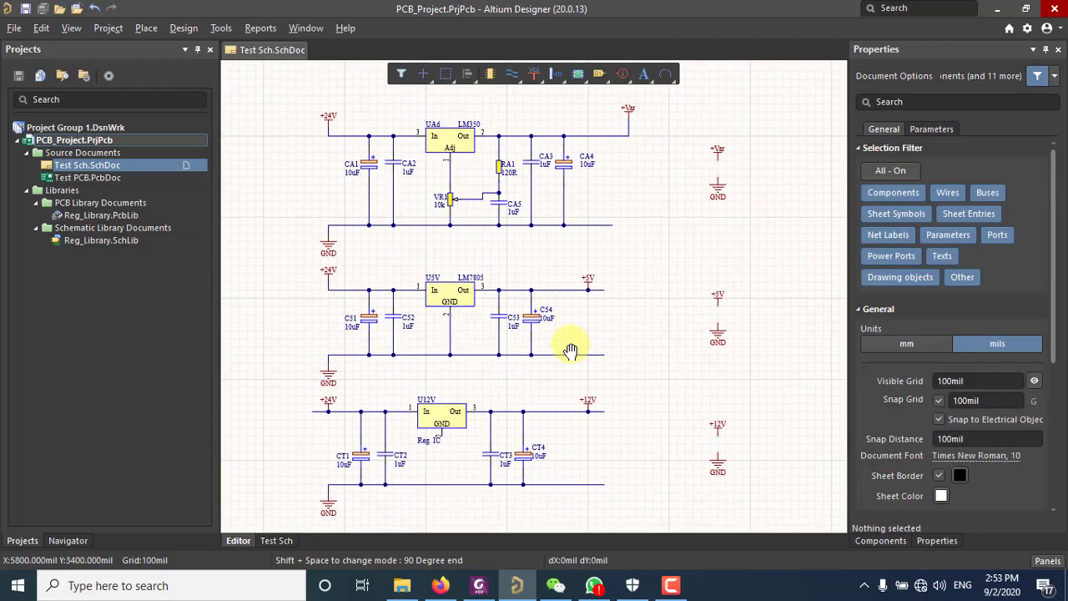
Highlight the +5V net from the LM7805 output wire, check where it connects, and clear the highlighting
left_click(570, 290, "alt")
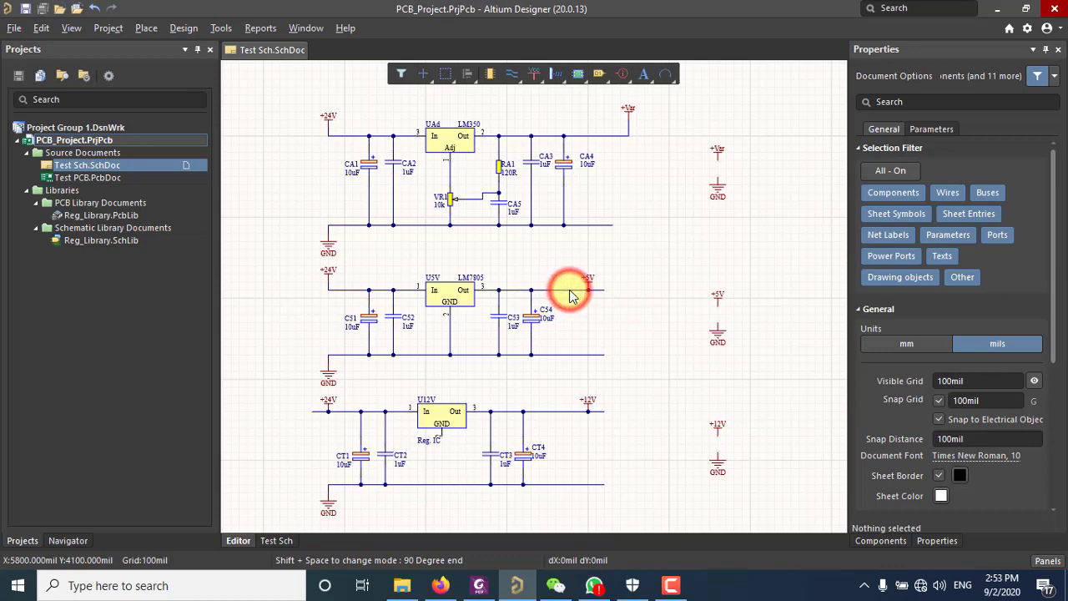
scroll(653, 287, "down", 4, "ctrl")
right_click_drag(654, 288, 715, 373)
left_click(701, 301)
Examine the junction between C53's upper pin and its wire up close, selecting the wire and the capacitor in turn
scroll(587, 352, "up", 6, "ctrl")
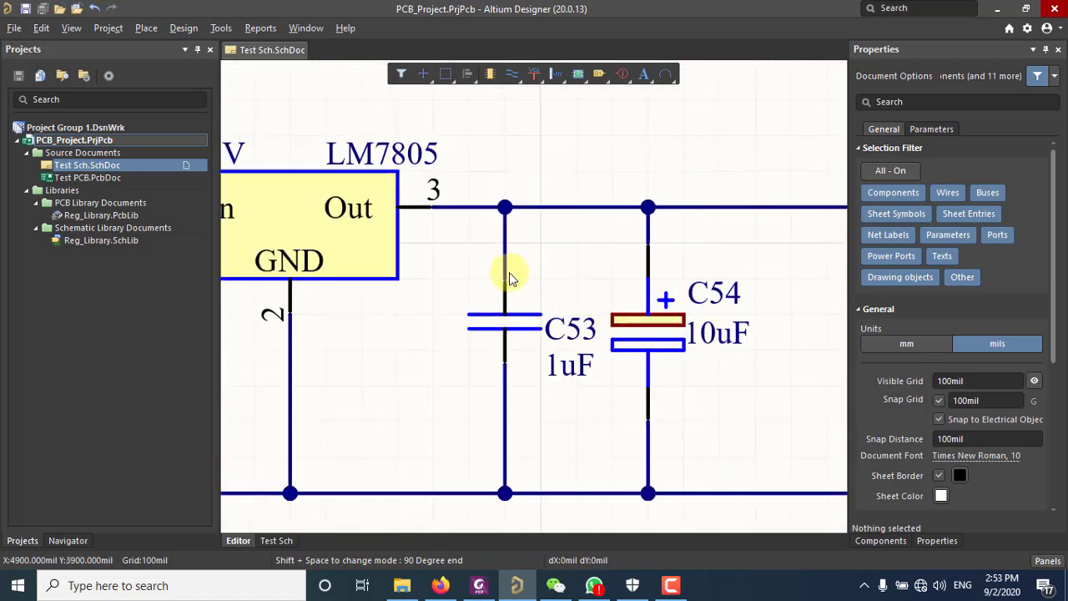
scroll(511, 278, "up", 3, "ctrl")
left_click(498, 270)
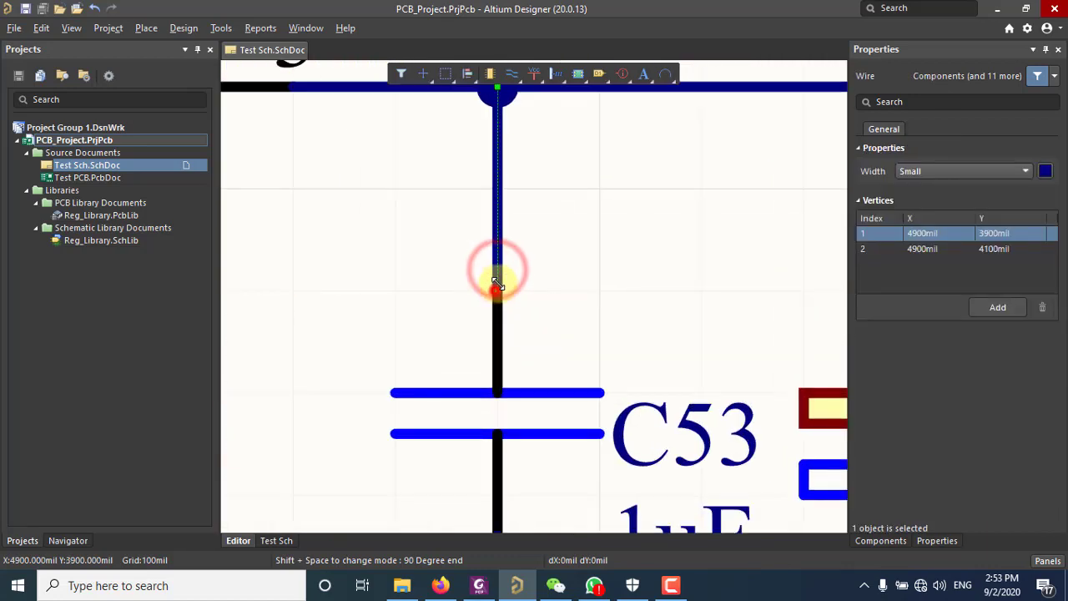
left_click_drag(497, 271, 497, 291)
left_click(498, 282)
scroll(506, 289, "down", 2, "ctrl")
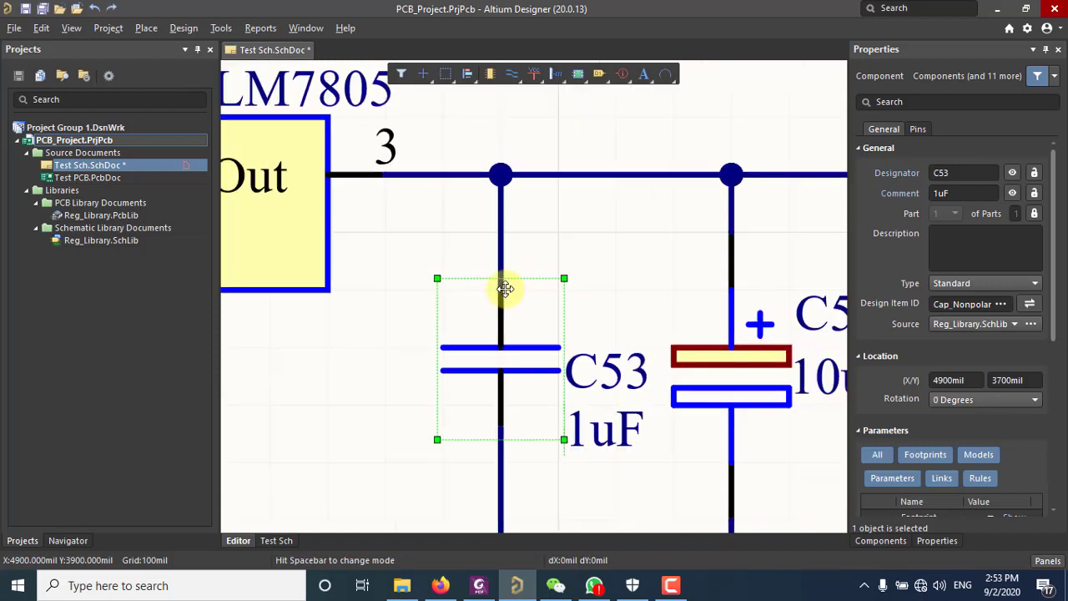
left_click(501, 453)
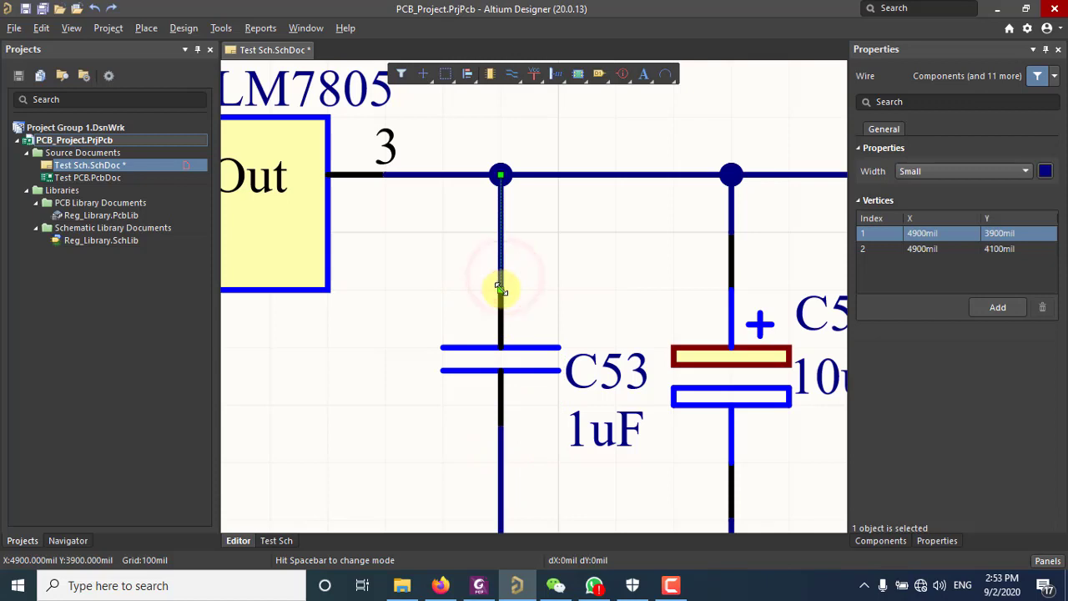
scroll(415, 284, "down", 1, "ctrl")
scroll(415, 284, "down", 1, "ctrl")
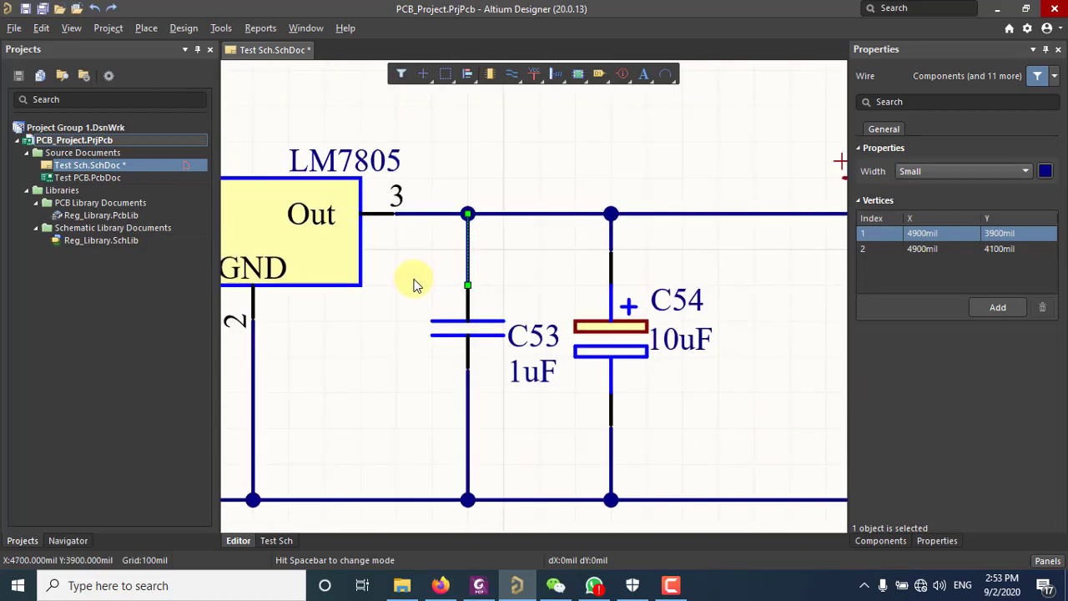
left_click(501, 161)
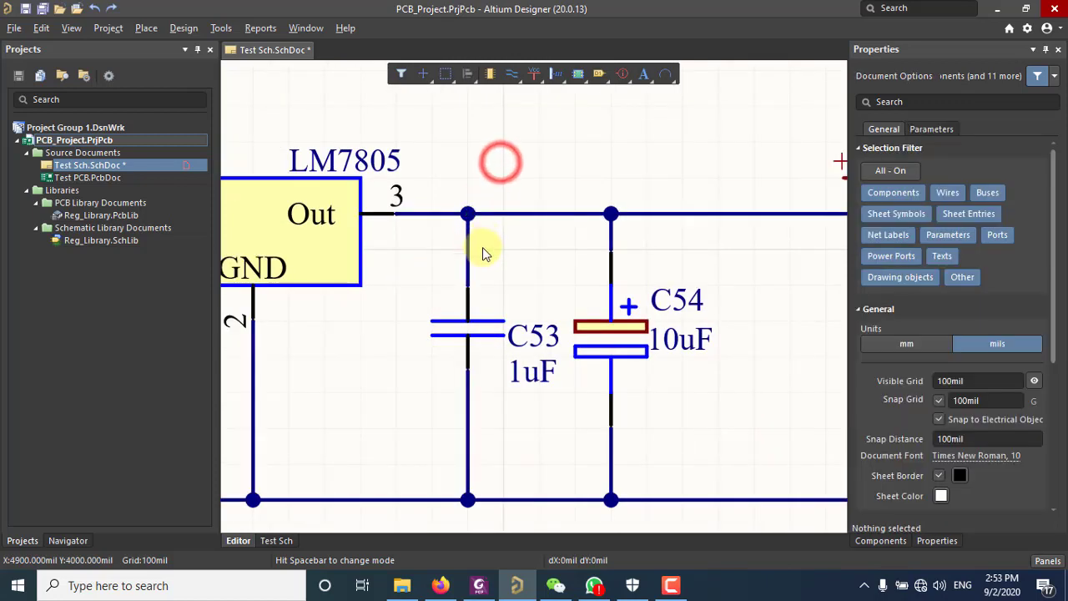
Try shifting the +5V power port on the LM7805 output wire up by 100 mil, and undo the shift
scroll(504, 322, "down", 3, "ctrl")
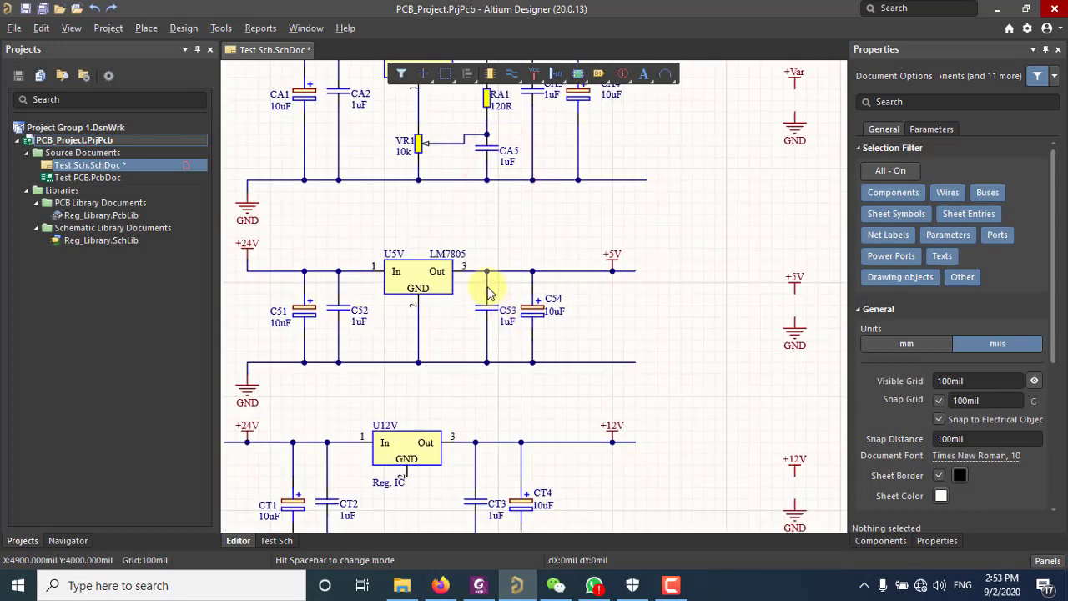
scroll(613, 304, "up", 4, "ctrl")
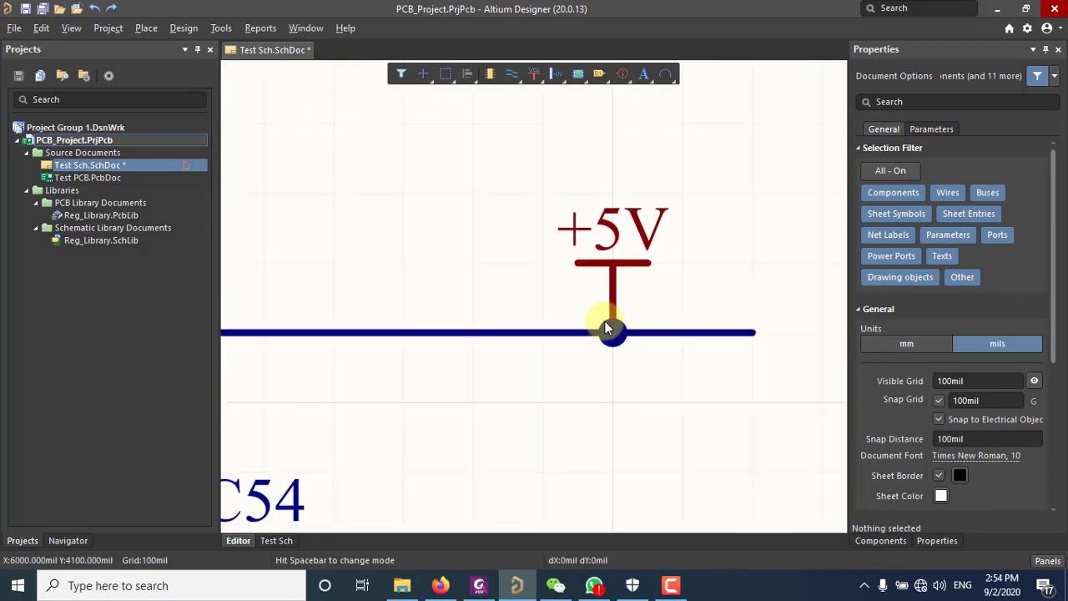
left_click_drag(610, 287, 614, 274)
scroll(643, 326, "down", 3, "ctrl")
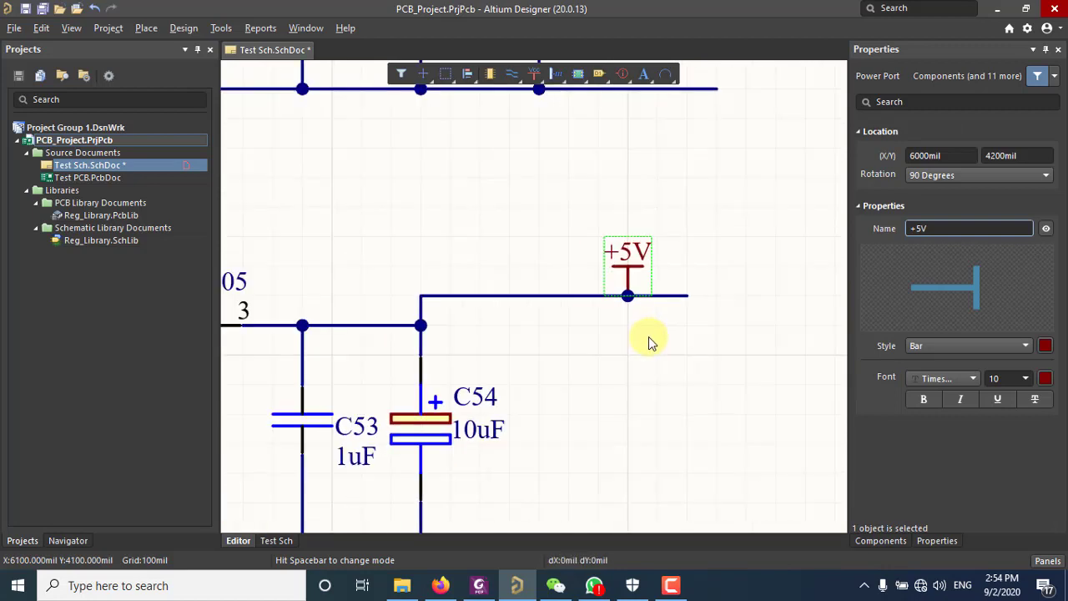
key("ctrl+z")
left_click(649, 370)
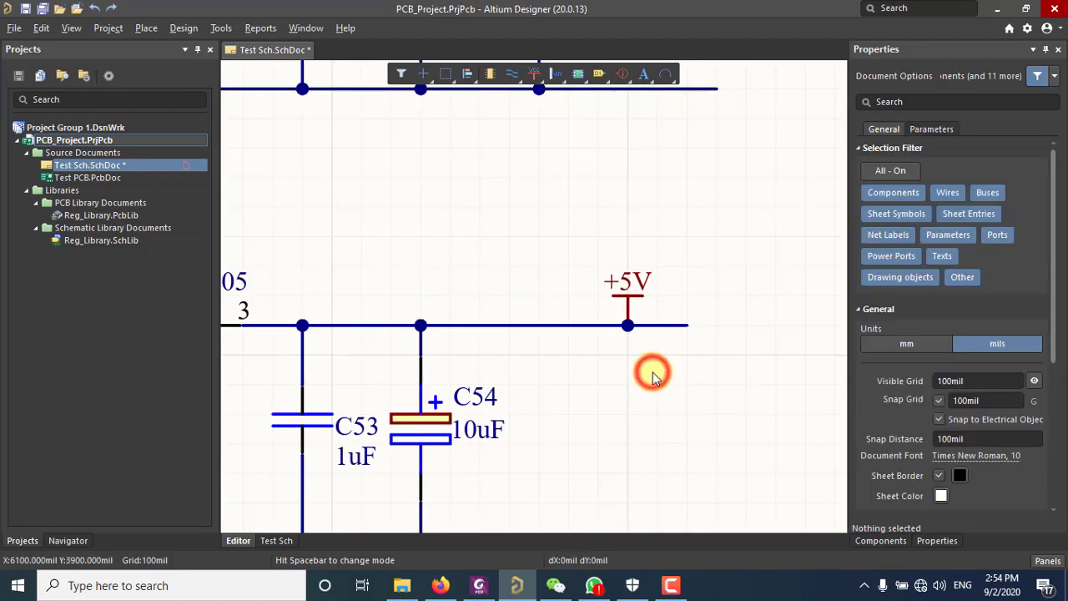
Drag the +5V power port on the LM7805 output wire 200 mil to the right, onto the wire's end
right_click_drag(657, 397, 619, 375)
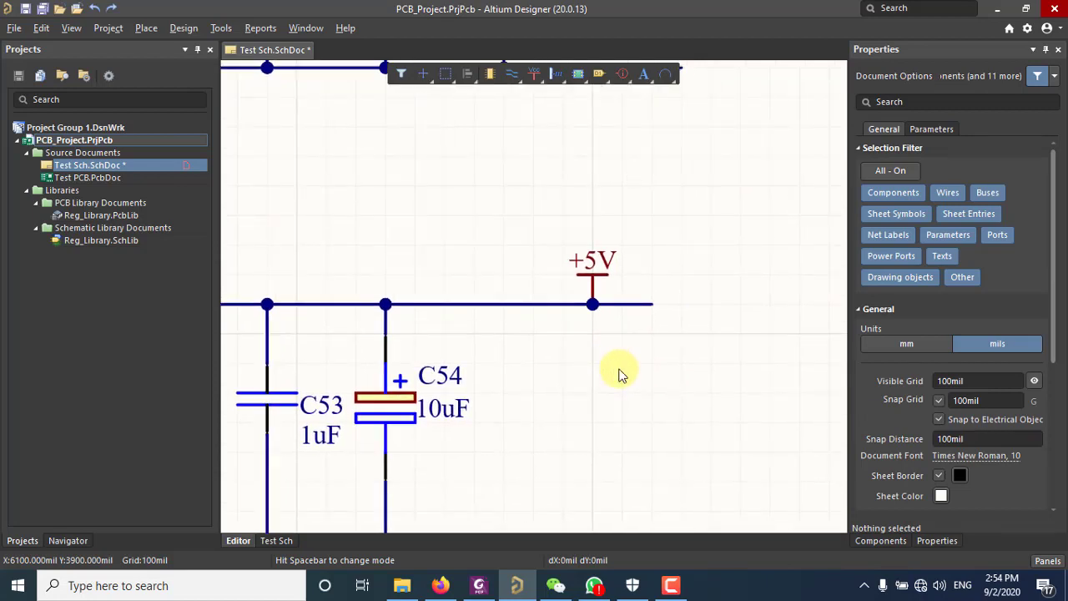
right_click(619, 375)
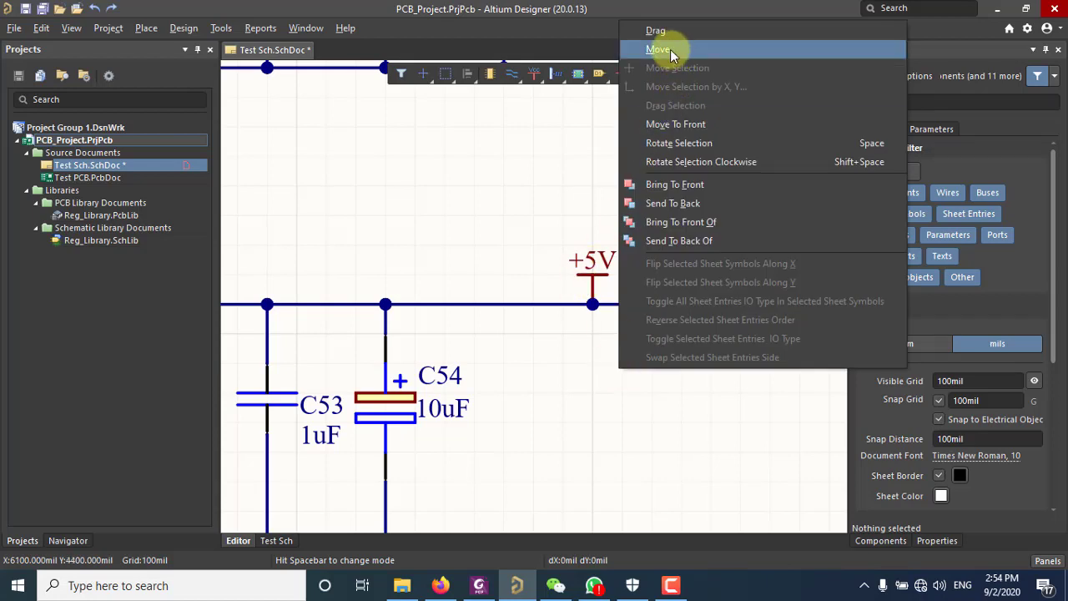
left_click(656, 31)
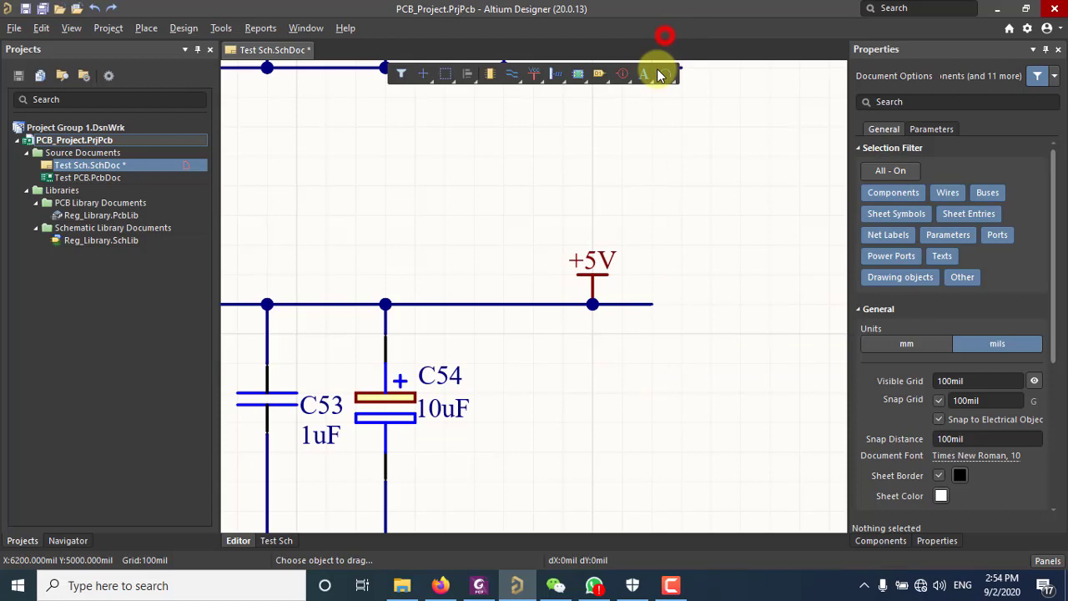
left_click(597, 288)
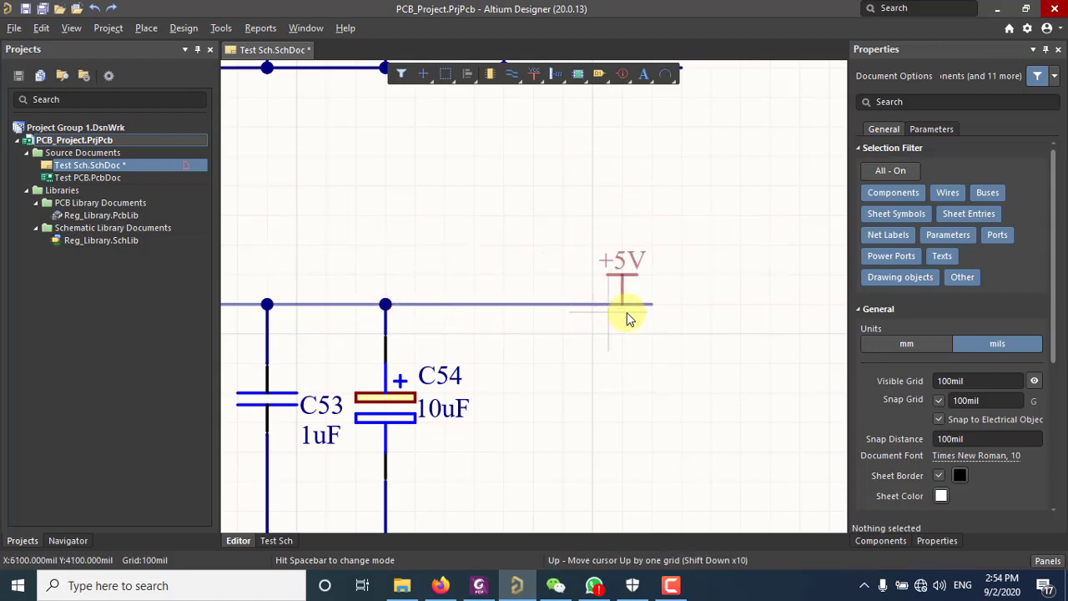
left_click(659, 318)
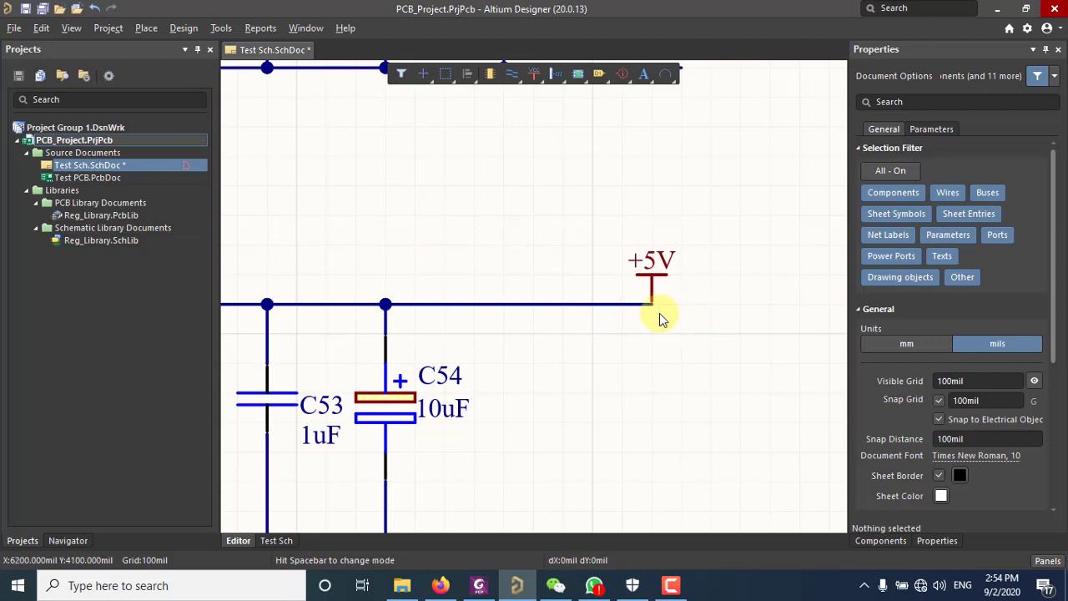
scroll(651, 305, "up", 5, "ctrl")
scroll(652, 305, "down", 5, "ctrl")
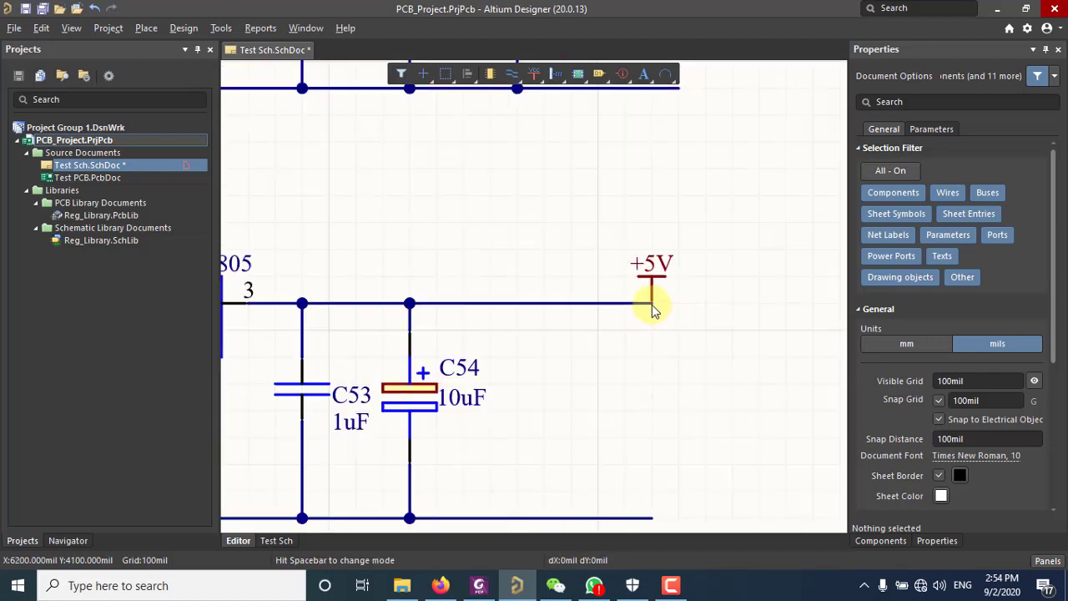
Drag the +Var power port of the LM350 output together with its wire to the left, to X 6300 mil
right_click_drag(651, 340, 659, 317)
scroll(650, 328, "down", 3, "ctrl")
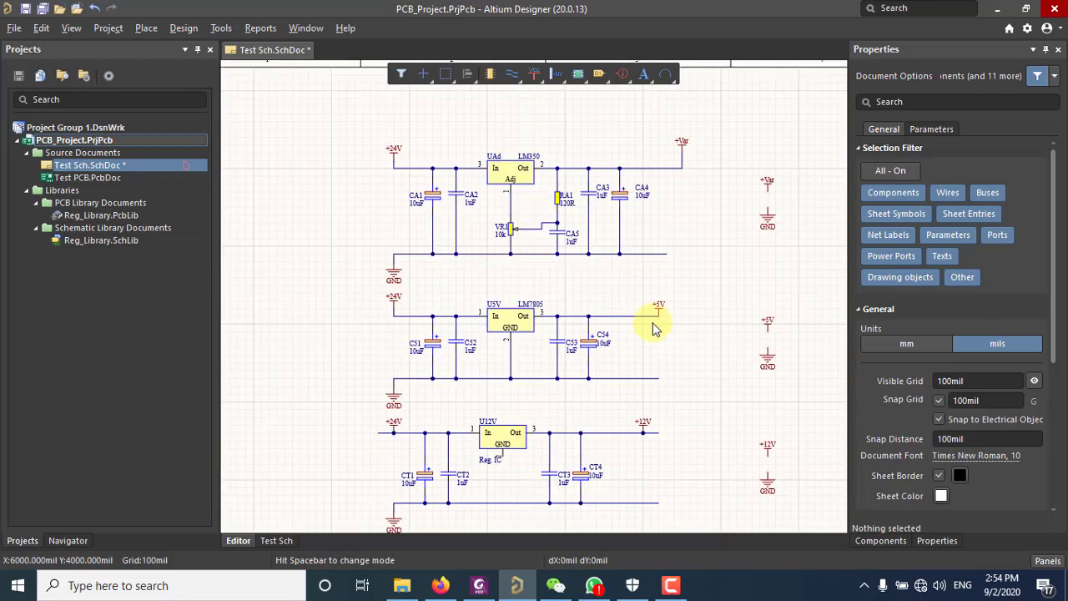
right_click_drag(652, 325, 619, 340)
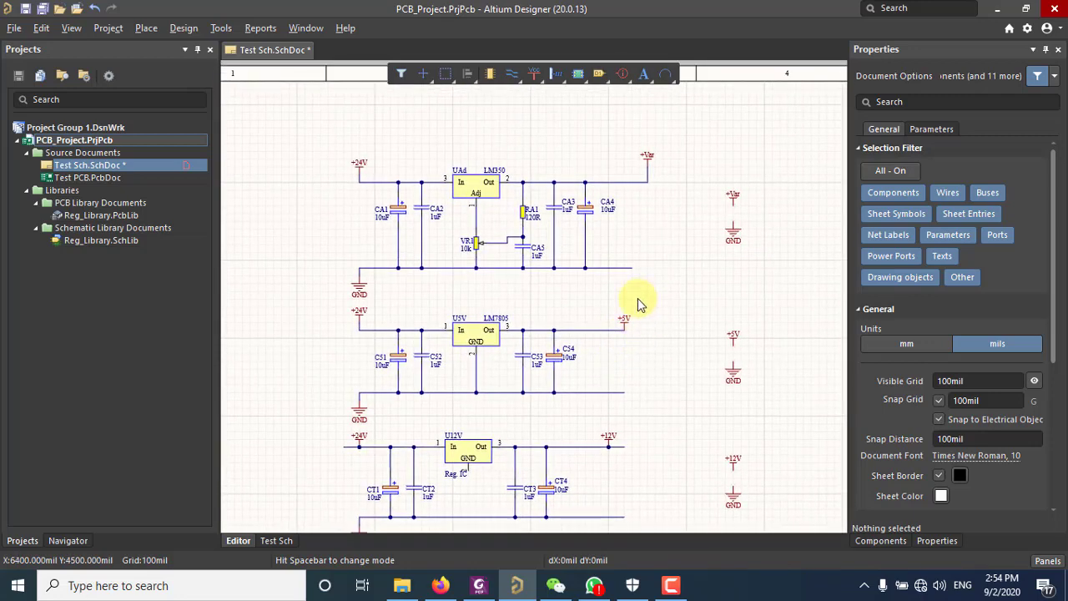
right_click(638, 304)
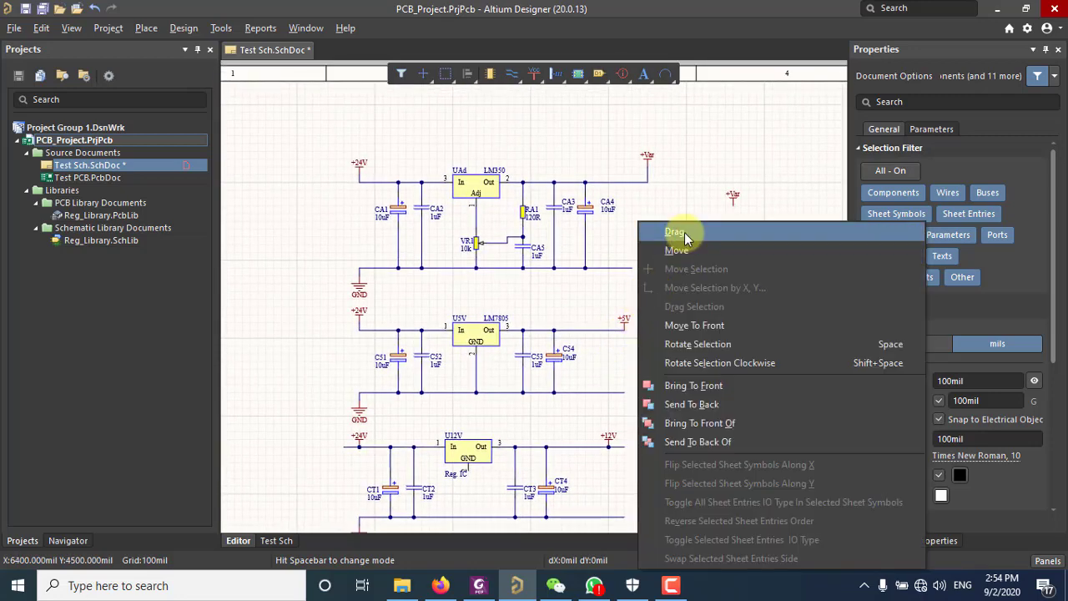
left_click(684, 232)
left_click(649, 161)
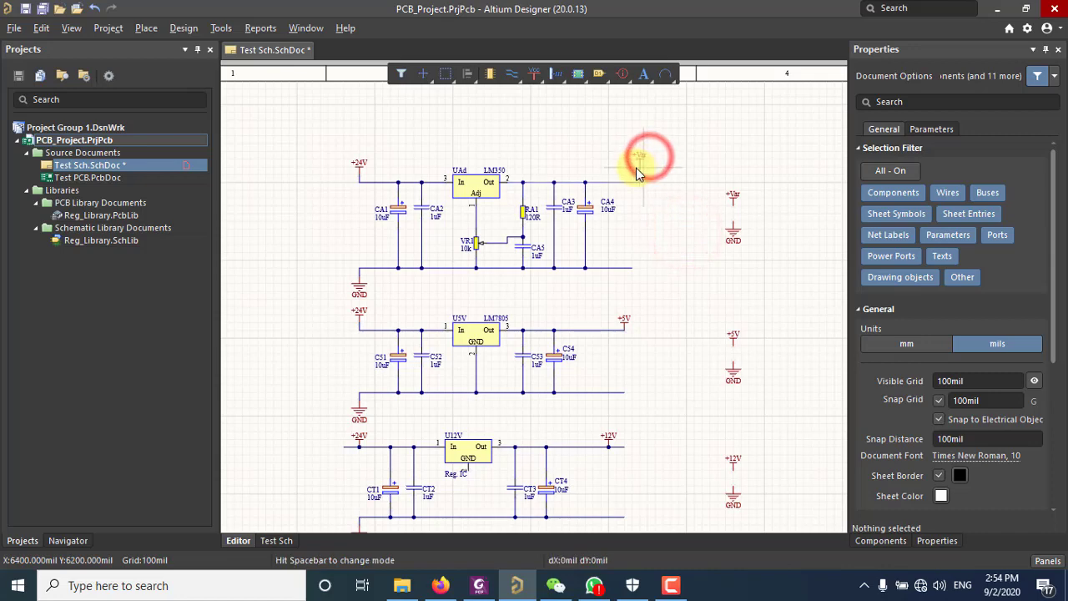
left_click(634, 168)
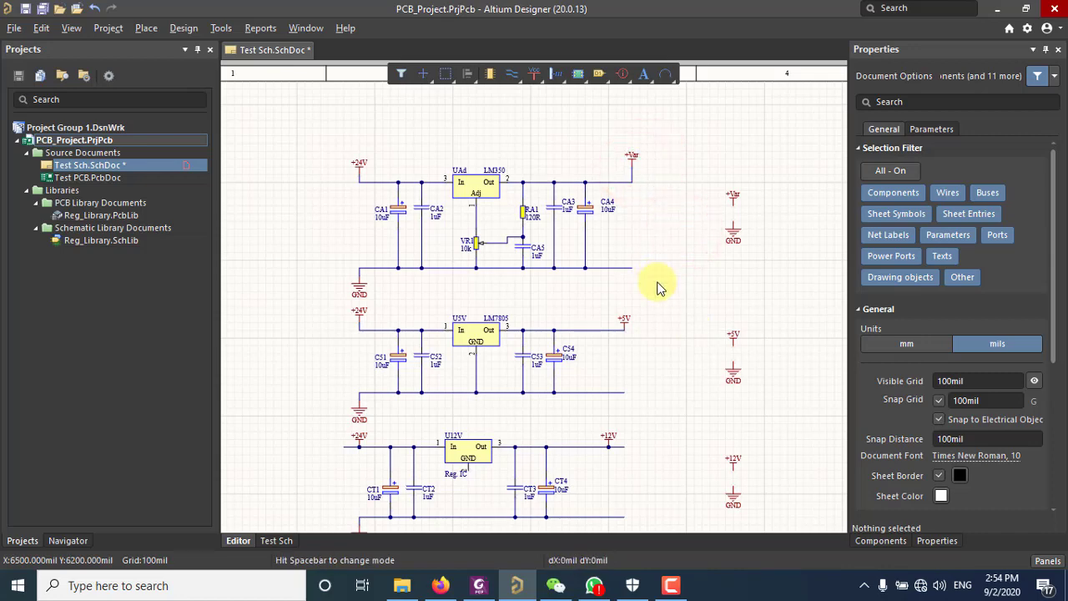
scroll(656, 286, "down", 2)
Align the +Var, +5V and +12V output power ports of the three stages by their horizontal centers
left_click(632, 140)
left_click(632, 137)
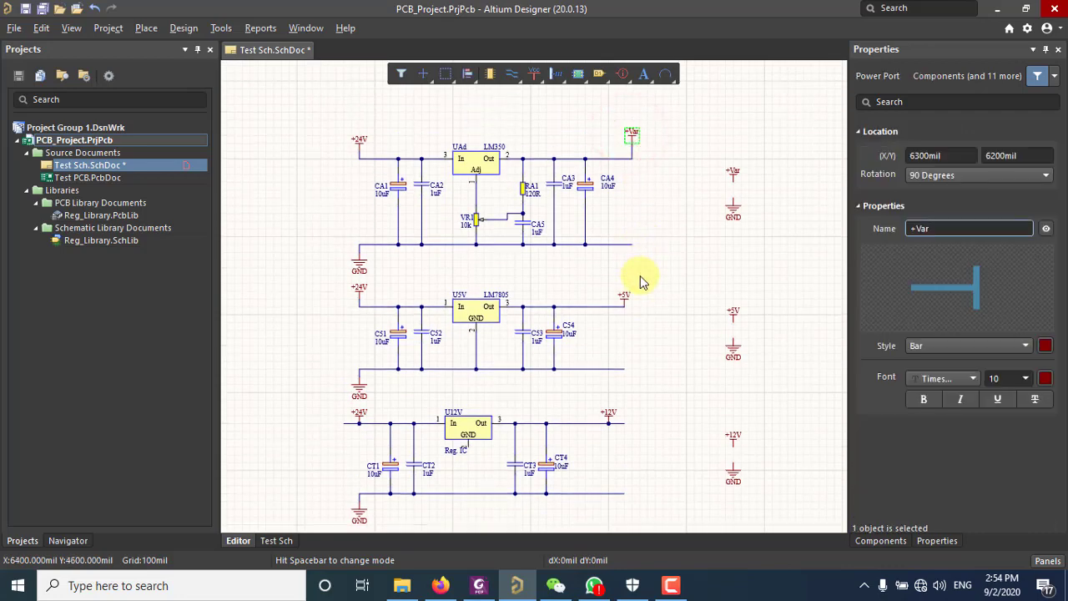
scroll(639, 300, "up", 1, "ctrl")
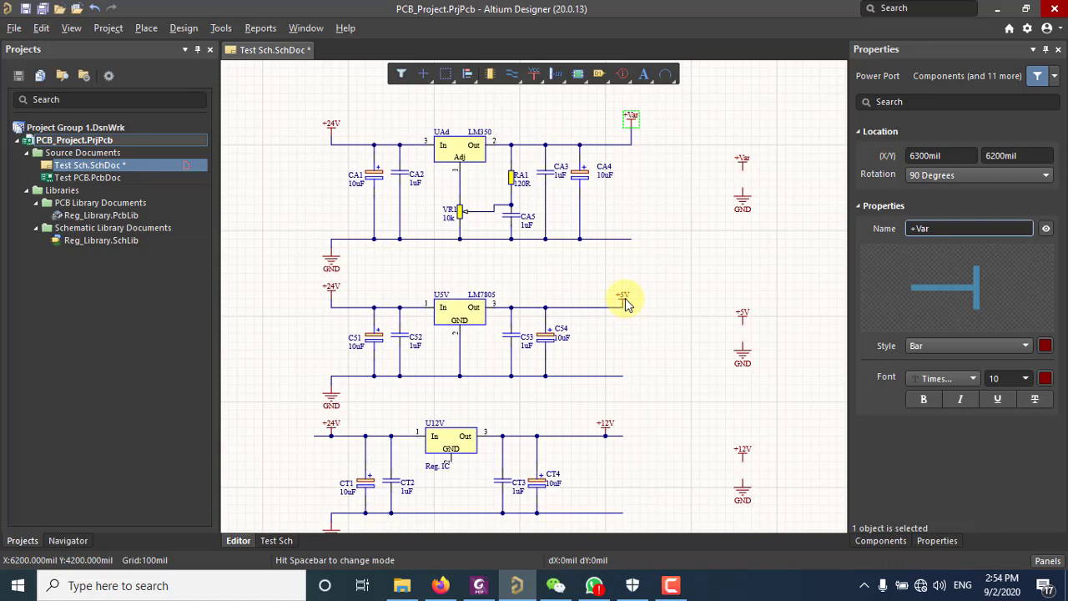
left_click(625, 298)
left_click(607, 428)
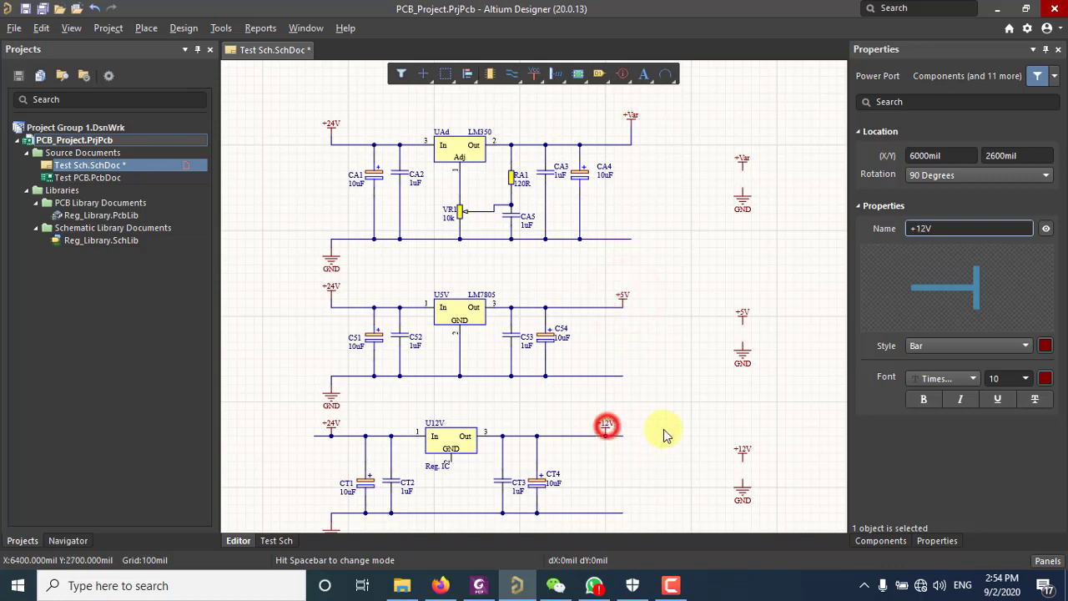
left_click(466, 77)
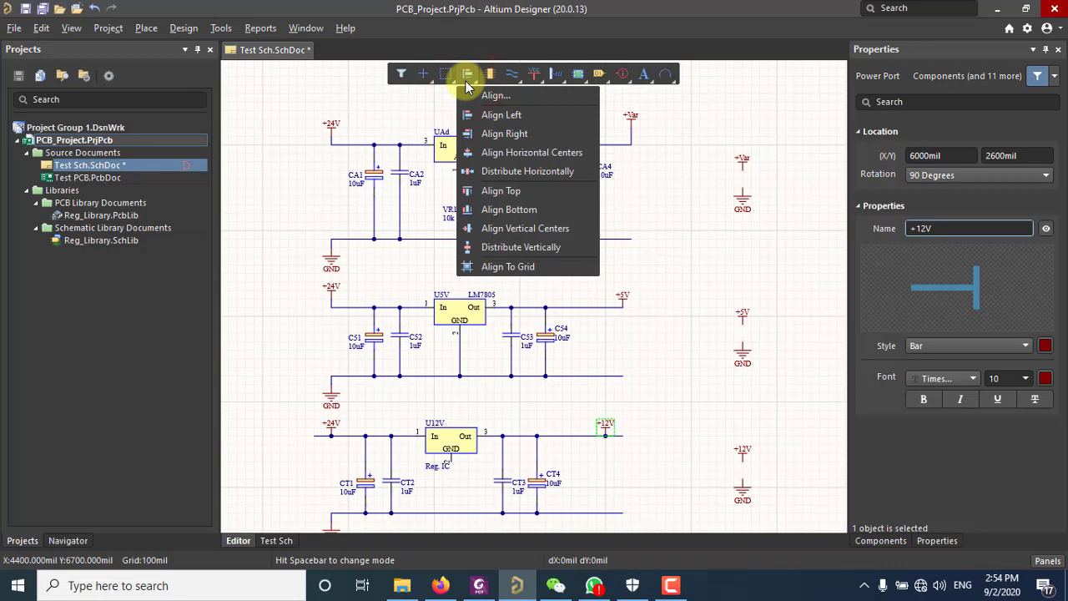
left_click(525, 153)
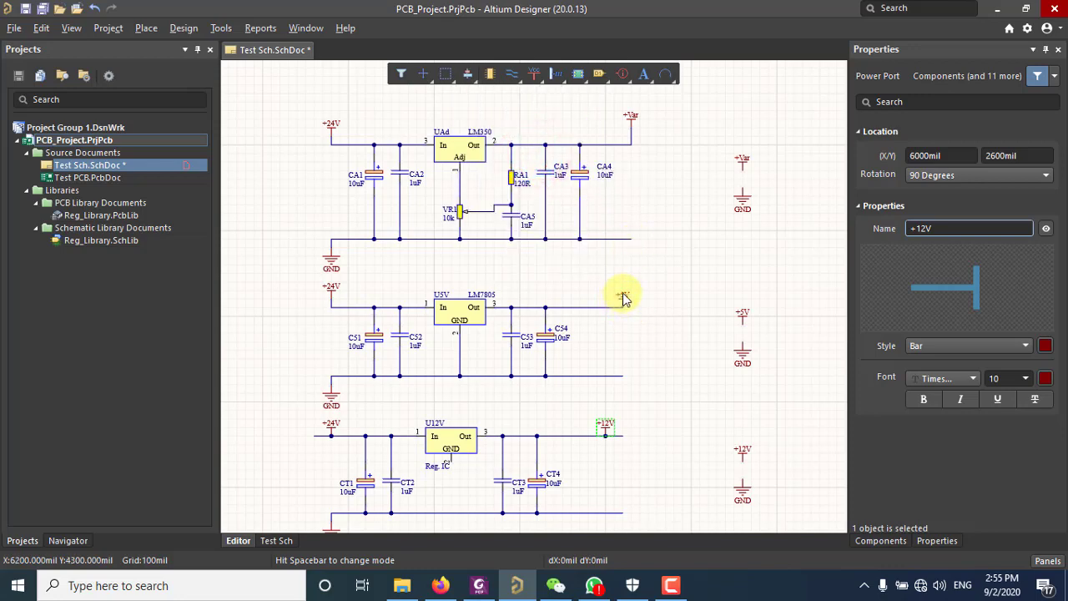
left_click(632, 116)
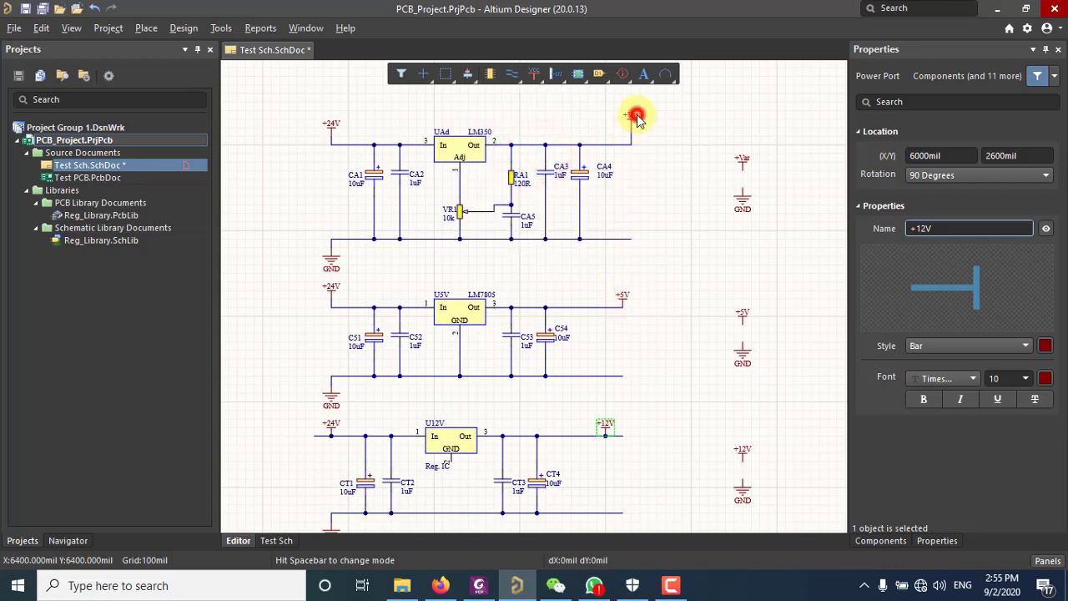
left_click(621, 300, "shift")
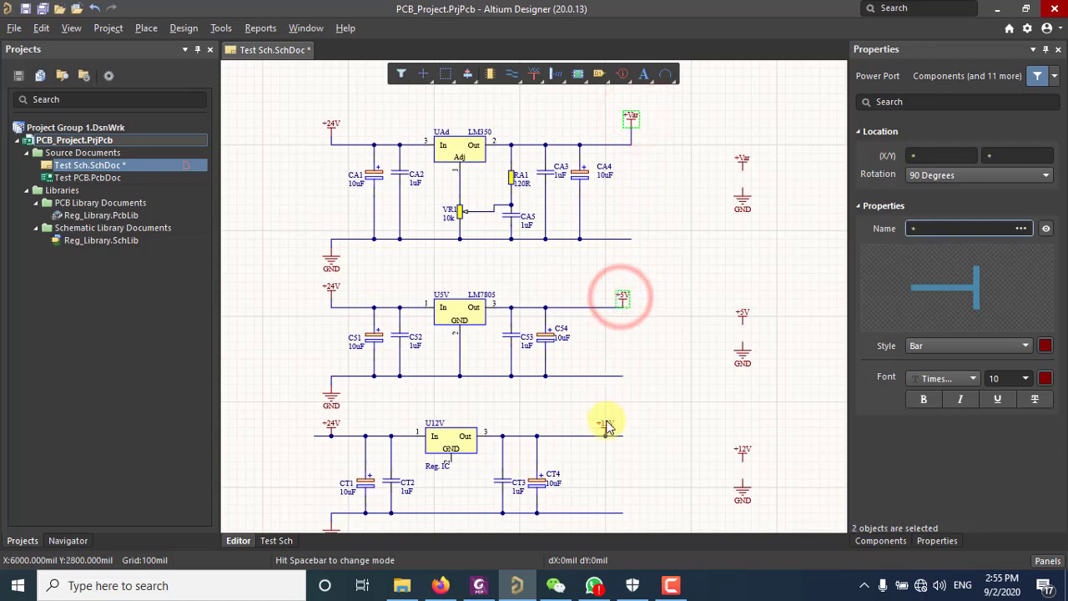
left_click(605, 425, "shift")
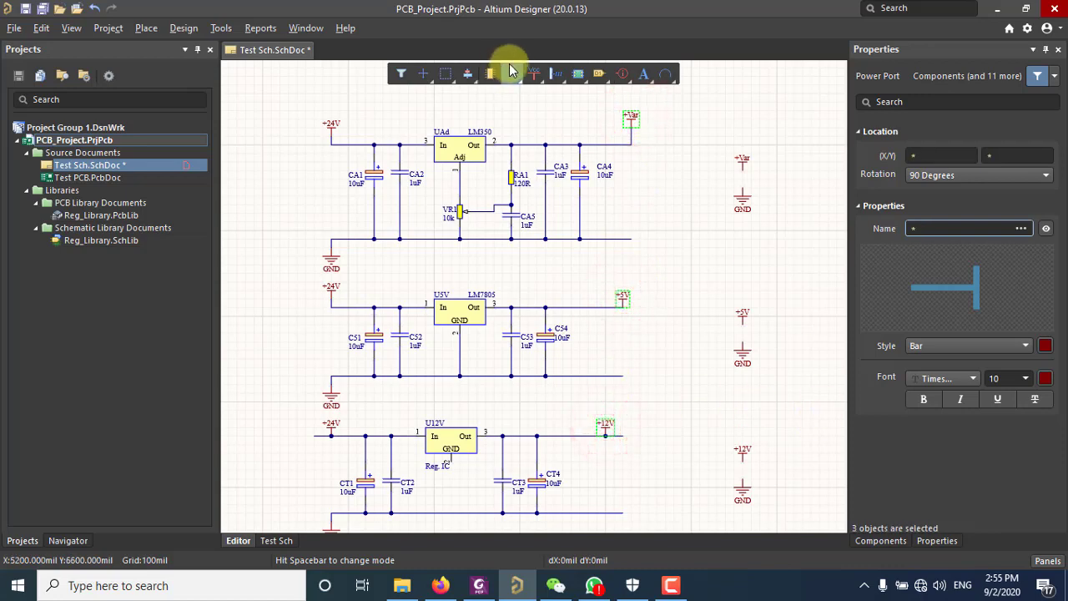
left_click(470, 75)
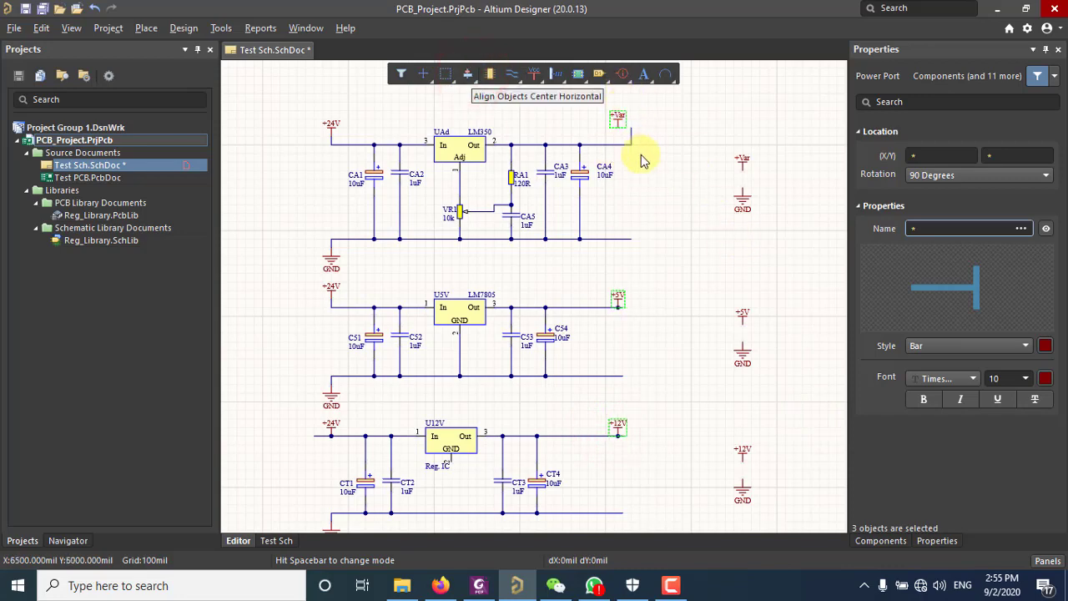
left_click(647, 220)
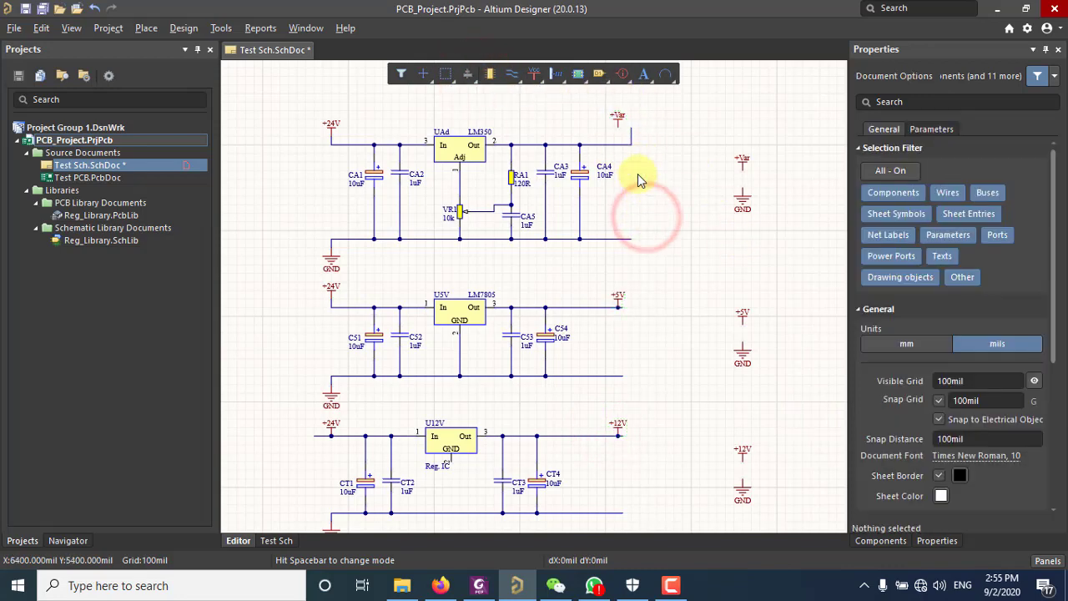
Remove the vertical stub at the end of the LM350 output wire by pulling its endpoint down to the horizontal run
scroll(617, 119, "up", 4, "ctrl")
scroll(620, 140, "up", 3, "ctrl")
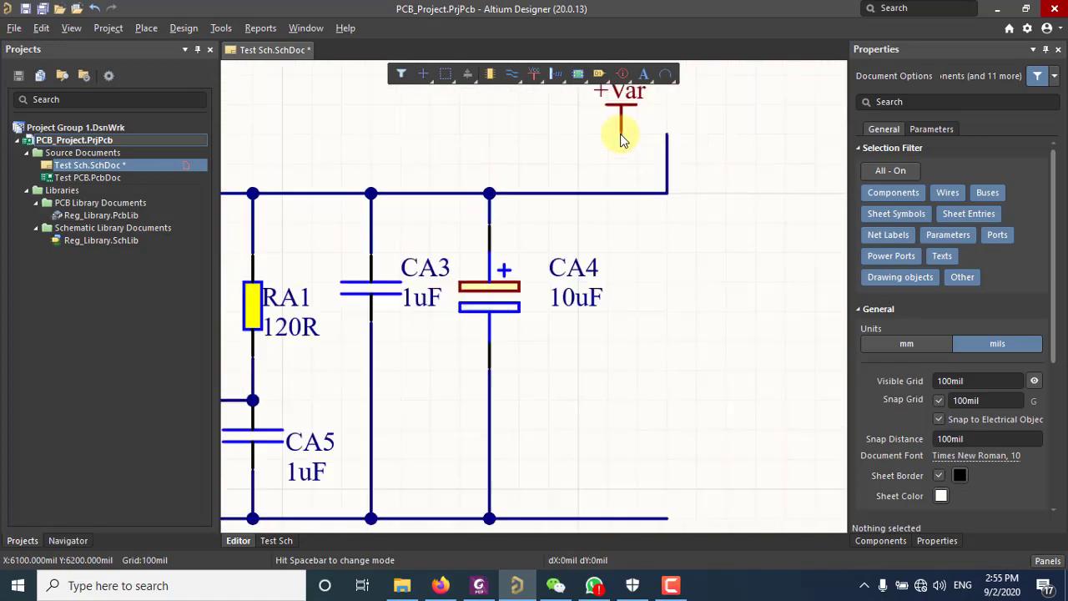
scroll(620, 140, "down", 5, "ctrl")
scroll(620, 140, "down", 1, "ctrl")
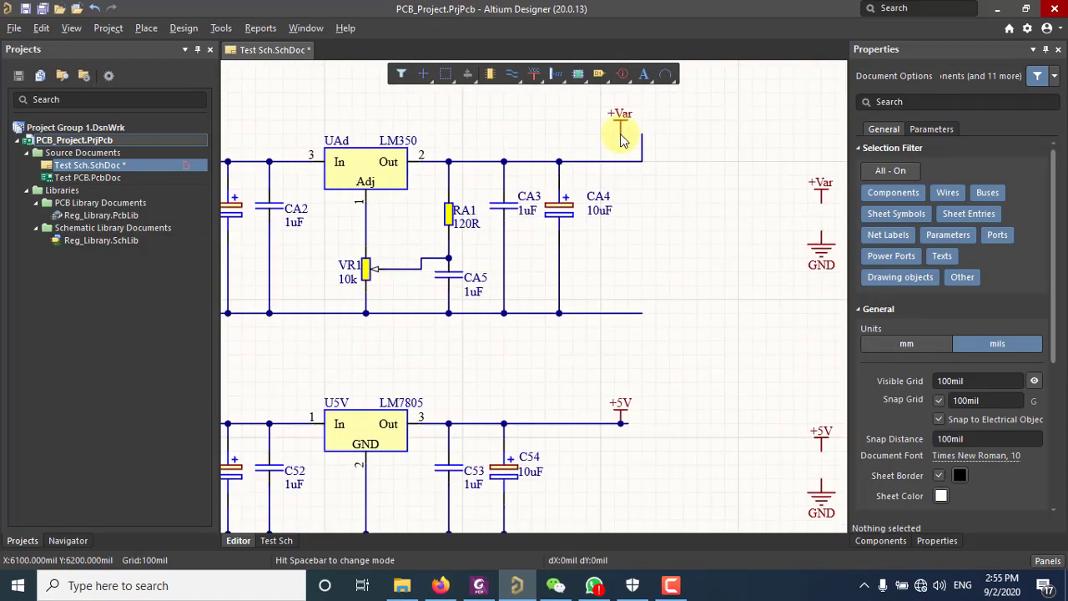
scroll(634, 180, "down", 1, "ctrl")
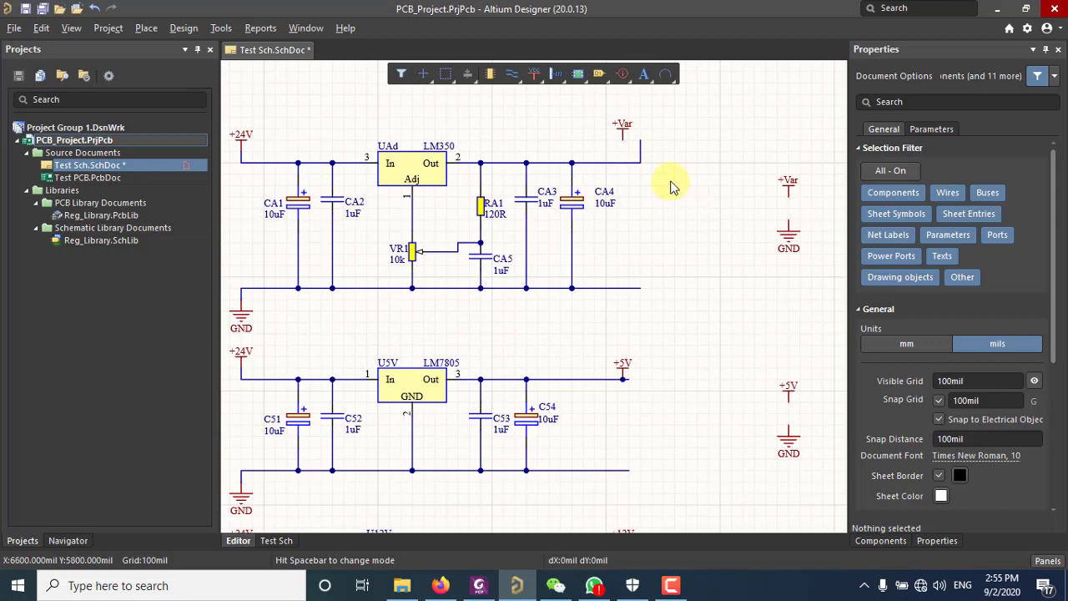
scroll(659, 200, "up", 2)
scroll(624, 206, "up", 3, "ctrl")
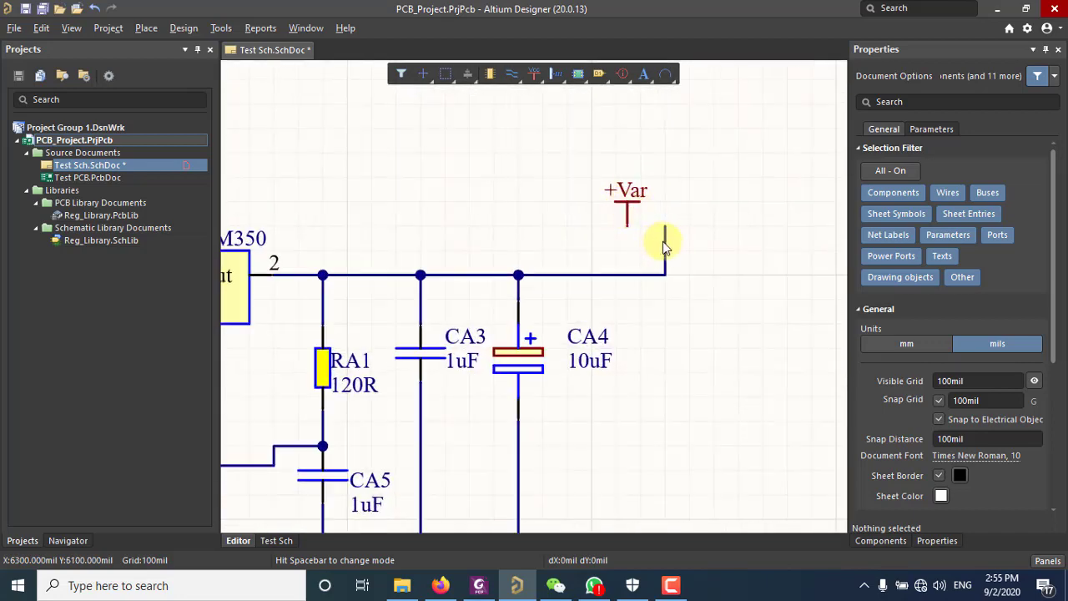
scroll(680, 251, "down", 1, "ctrl")
scroll(680, 251, "down", 1)
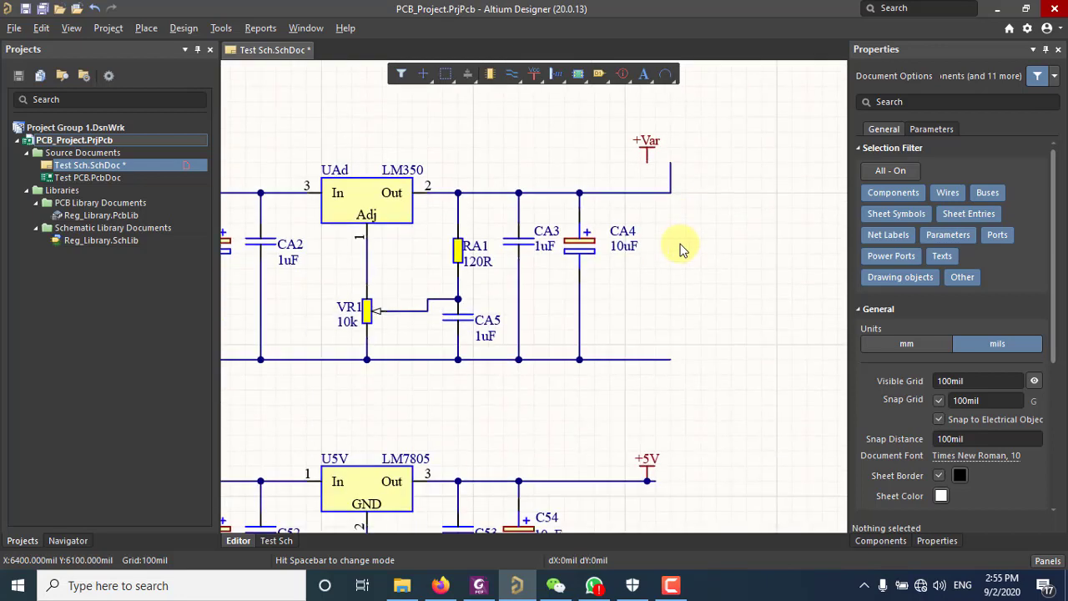
left_click(672, 169)
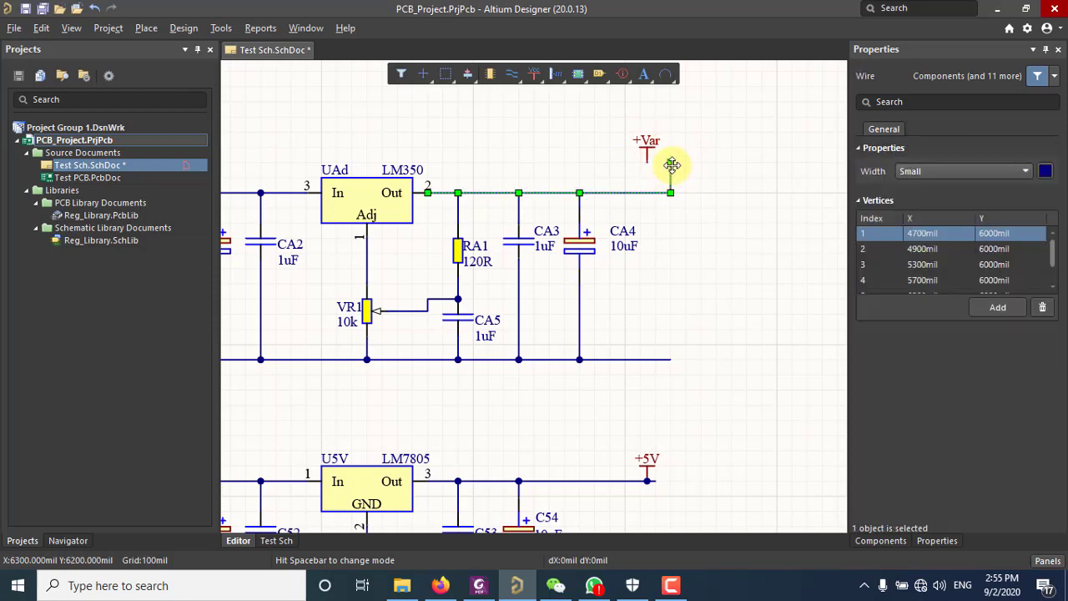
left_click_drag(671, 166, 672, 193)
left_click(700, 203)
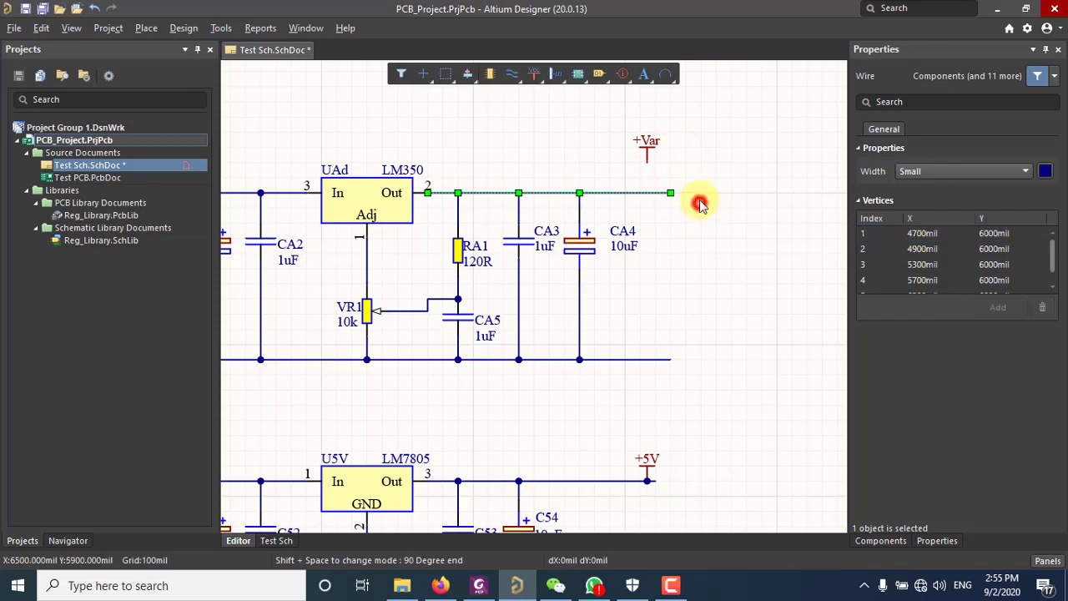
Move the +Var power port straight down onto the LM350 output wire
scroll(694, 197, "down", 1)
left_click_drag(646, 126, 647, 167)
left_click(658, 216)
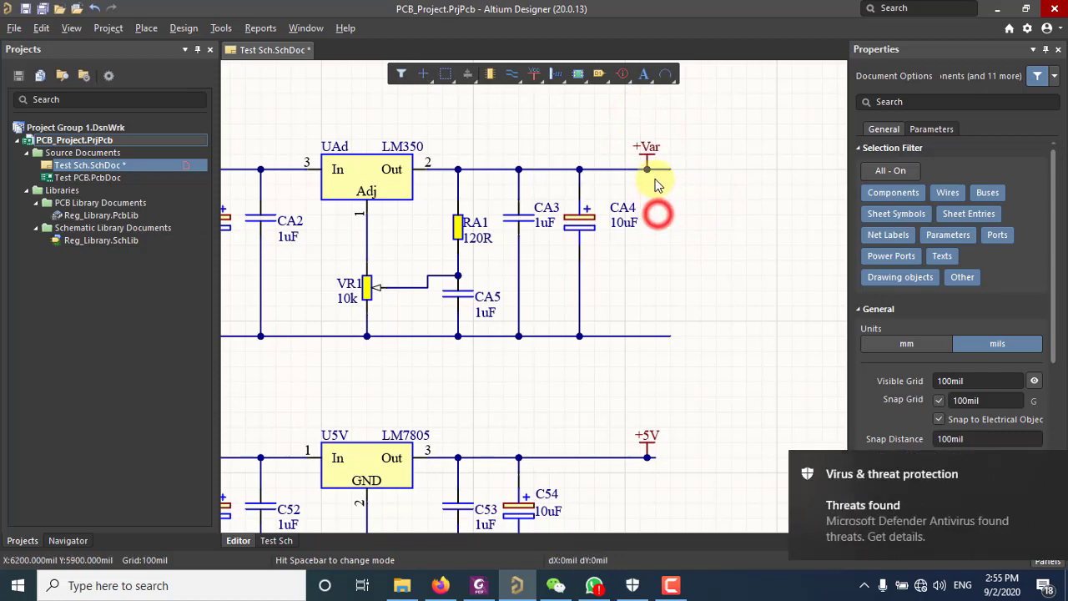
Highlight the +Var net from the separate +Var power port and check where it connects across the sheet
scroll(651, 189, "down", 12)
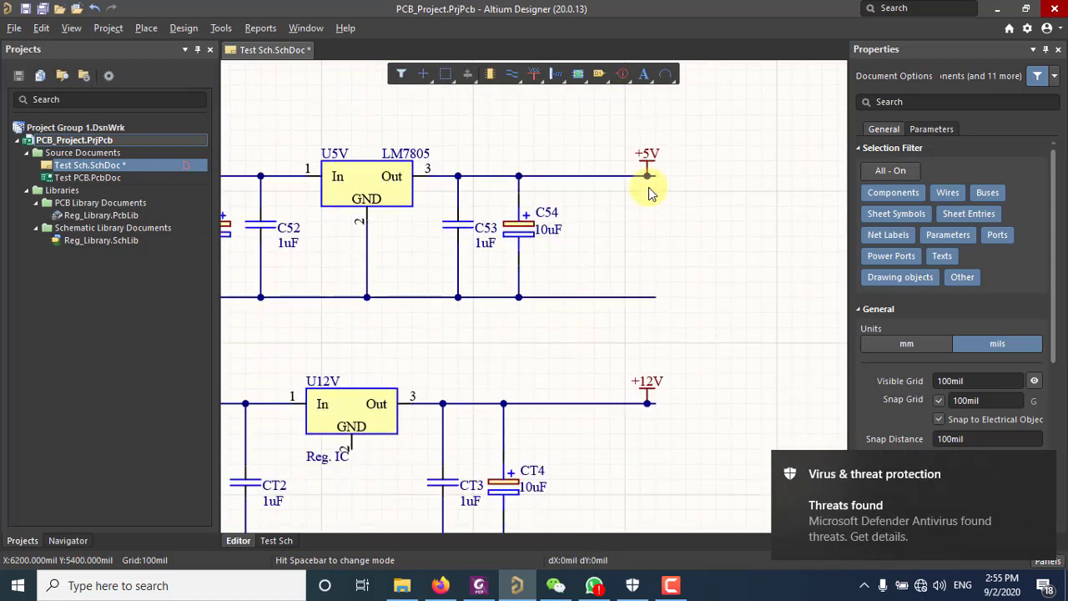
scroll(649, 187, "down", 3)
scroll(648, 187, "down", 4, "ctrl")
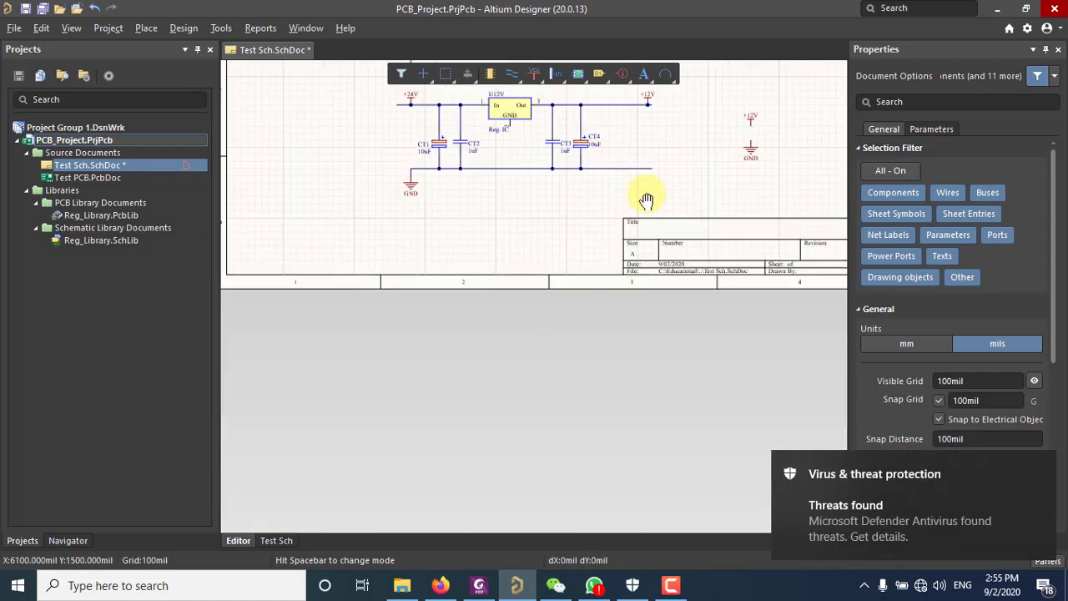
scroll(646, 200, "up", 6)
scroll(715, 231, "up", 3, "ctrl")
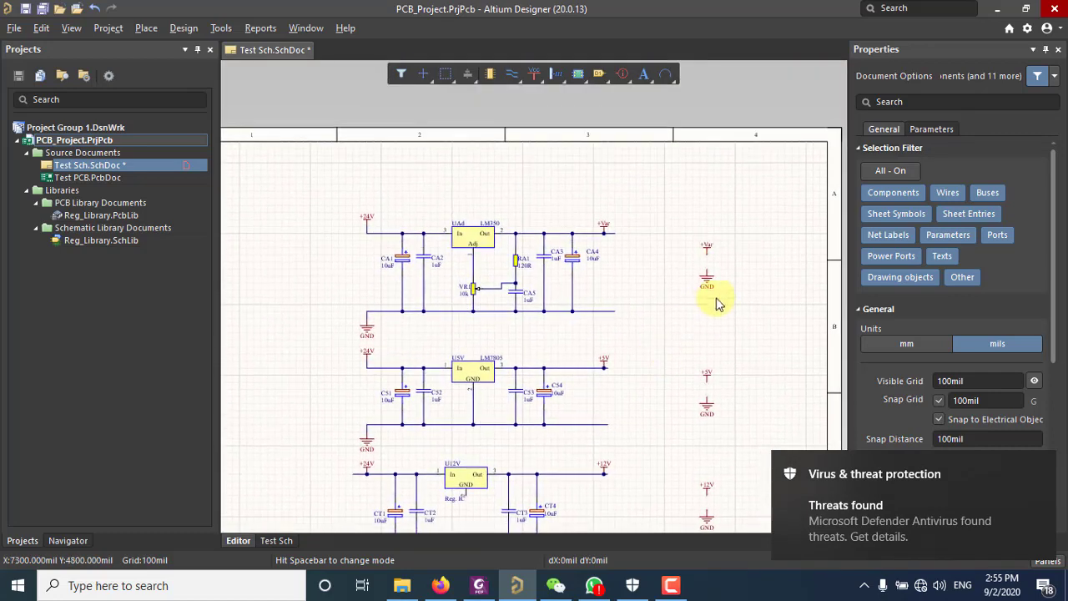
left_click(711, 250, "alt")
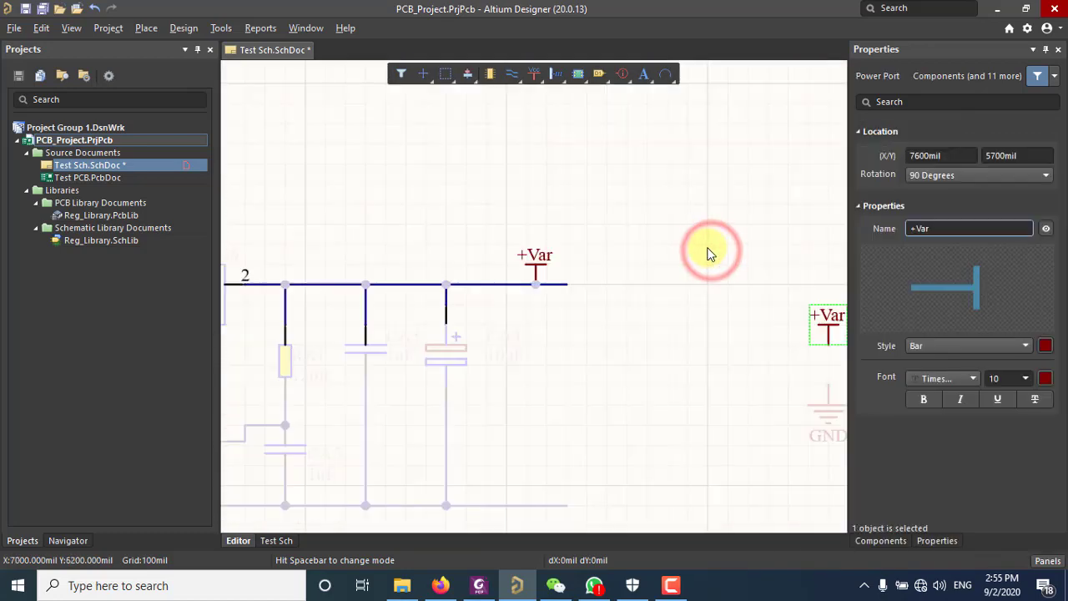
scroll(594, 239, "down", 2, "ctrl")
scroll(594, 238, "down", 1, "ctrl")
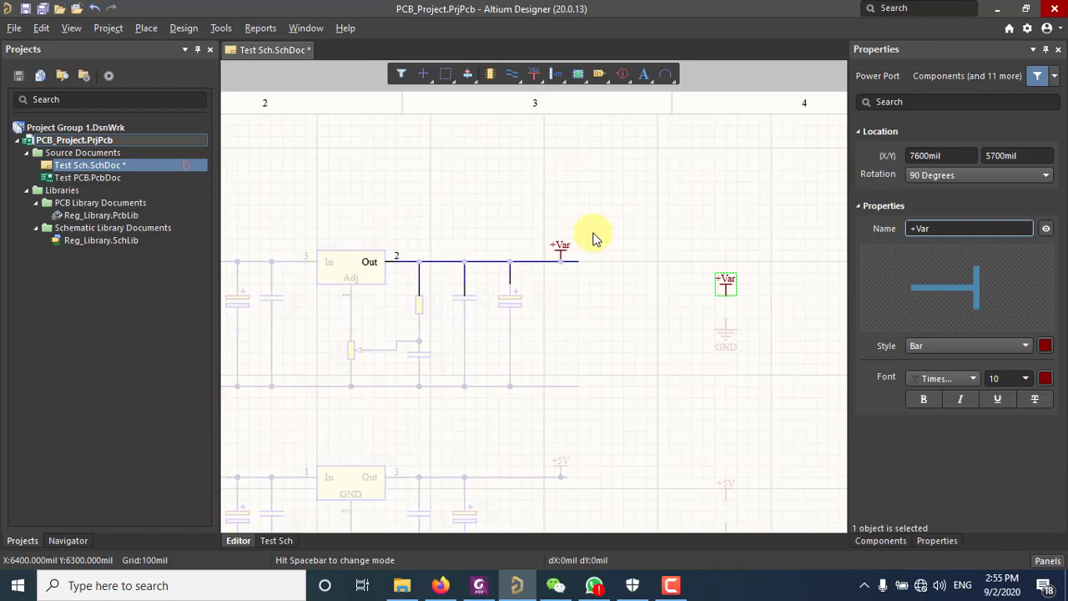
scroll(595, 239, "down", 2, "ctrl")
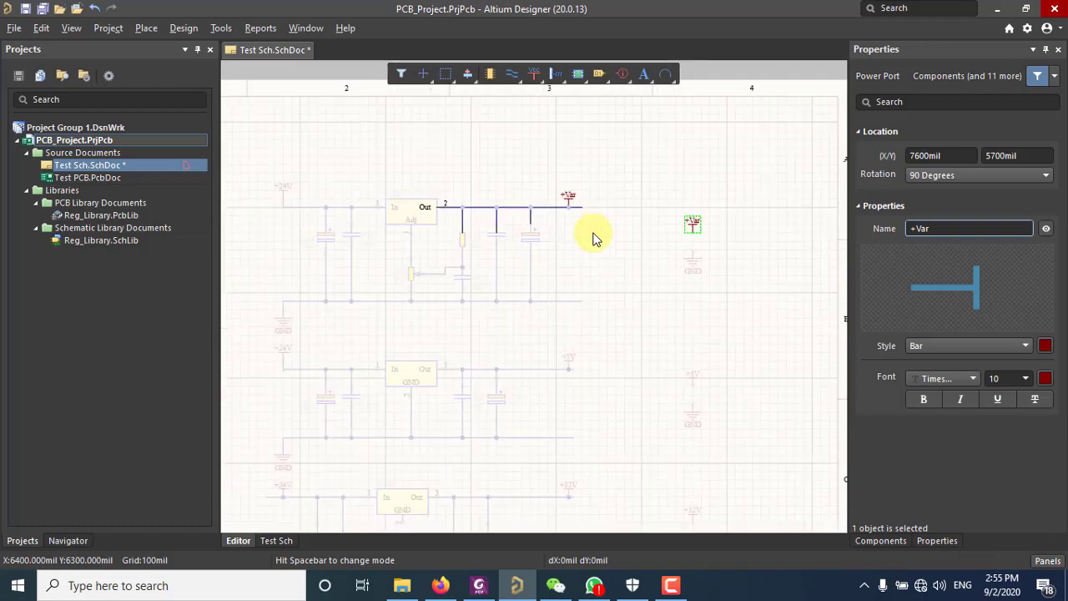
Clear the +Var net highlighting and look over the three regulator stages across the whole schematic sheet
left_click(554, 248)
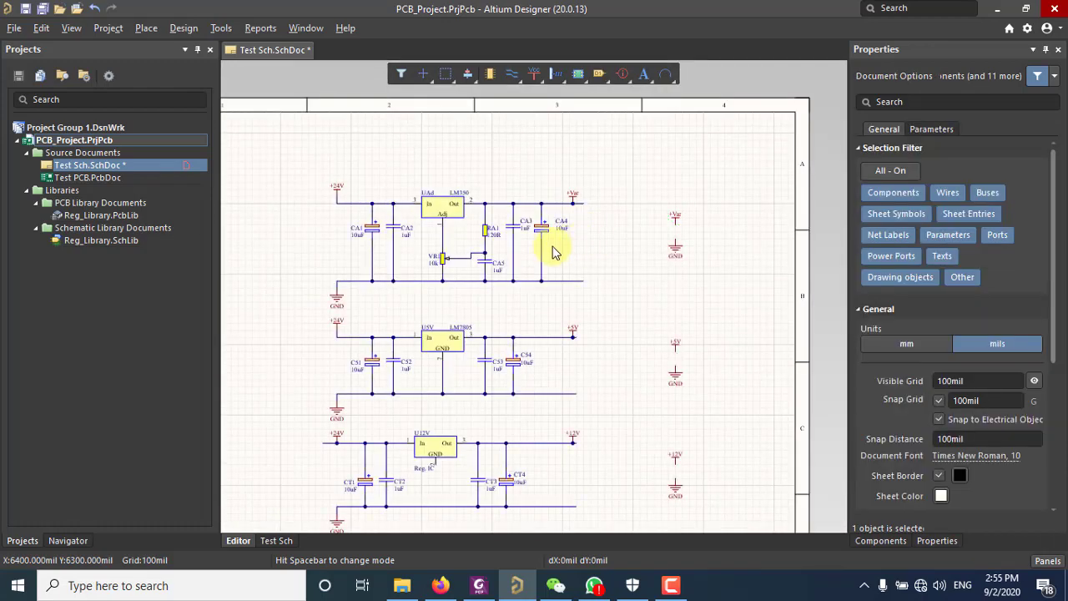
right_click_drag(554, 248, 588, 224)
scroll(589, 232, "down", 2, "ctrl")
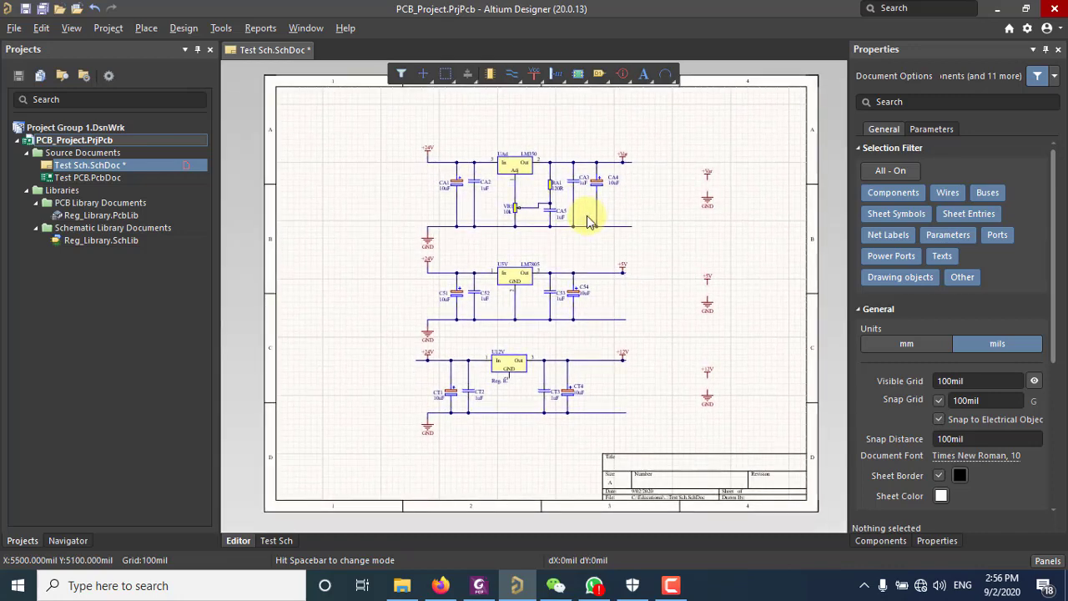
scroll(583, 221, "up", 2, "ctrl")
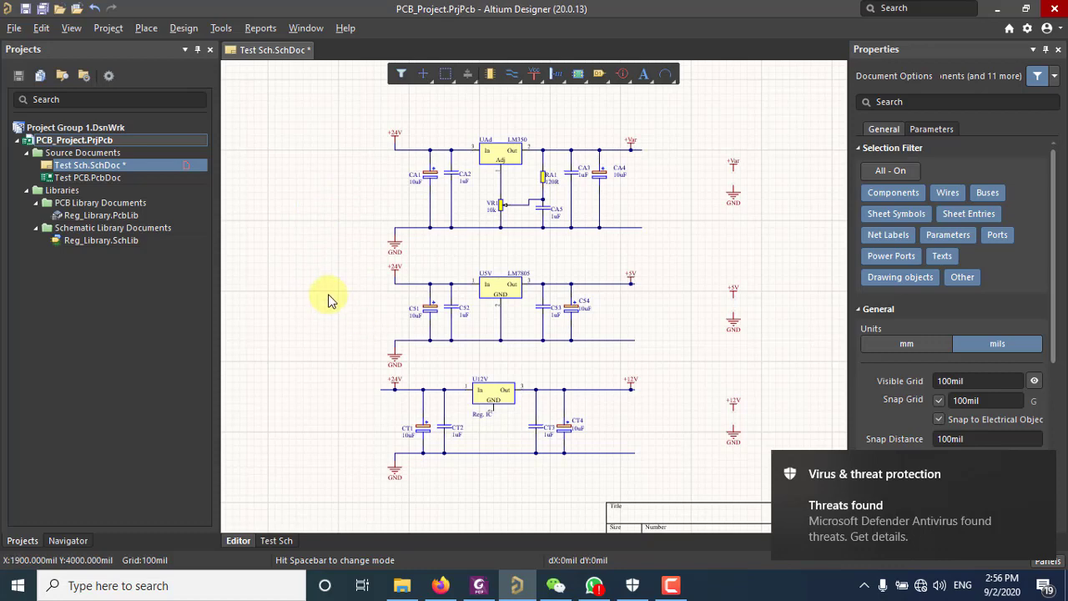
scroll(385, 304, "down", 2, "ctrl")
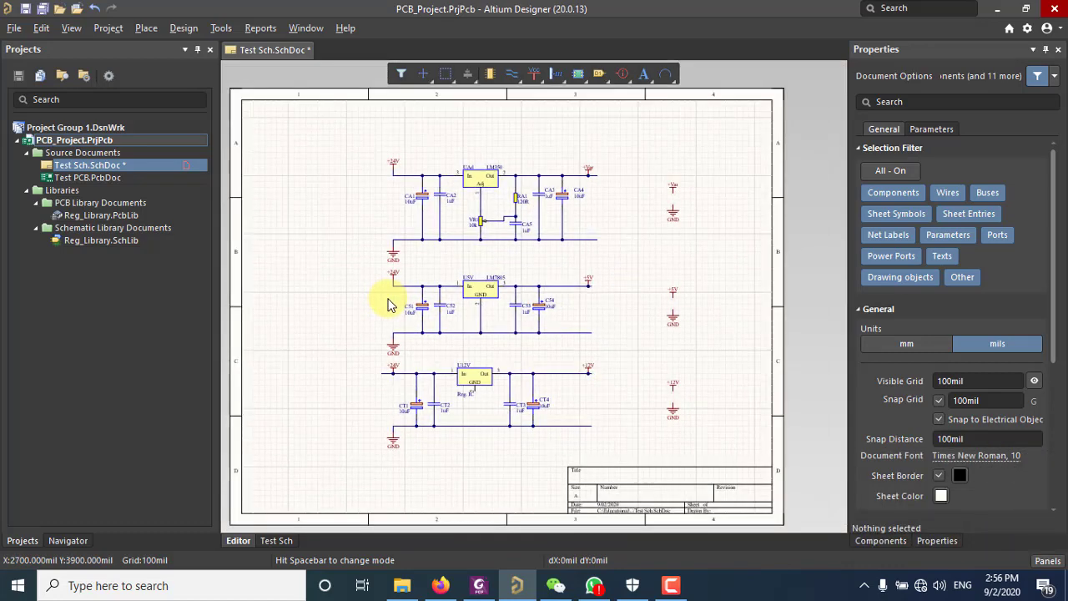
right_click_drag(305, 270, 329, 252)
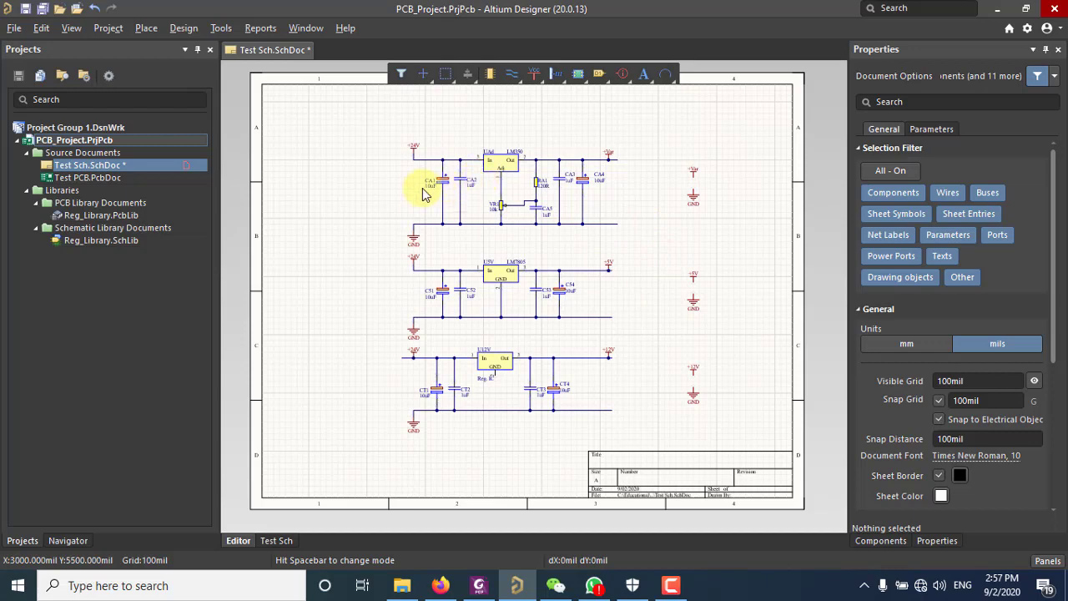
Save the Test Sch.SchDoc schematic document
right_click(274, 49)
left_click(370, 123)
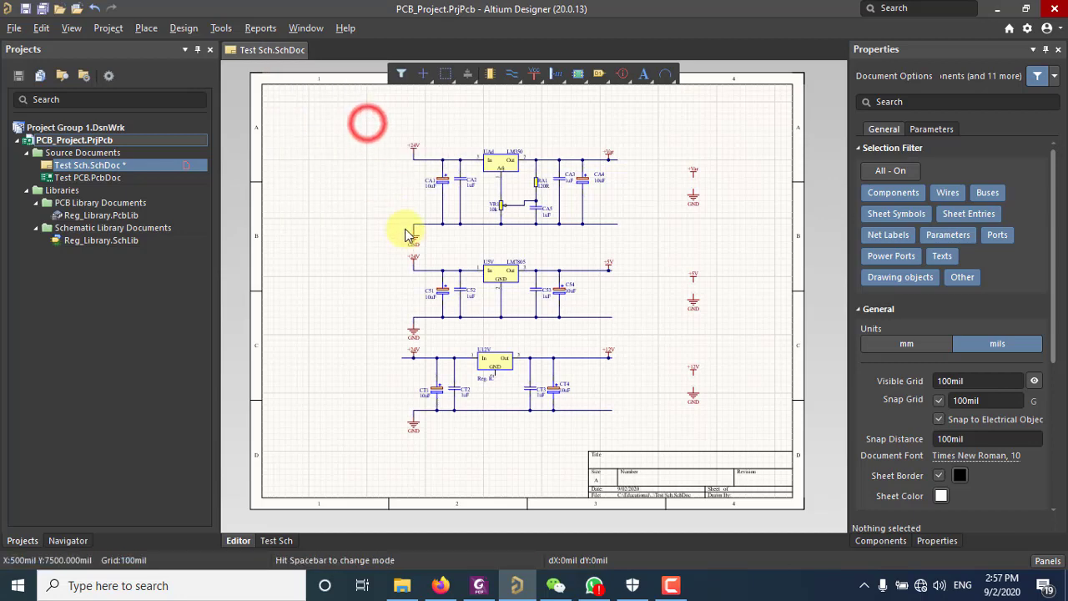